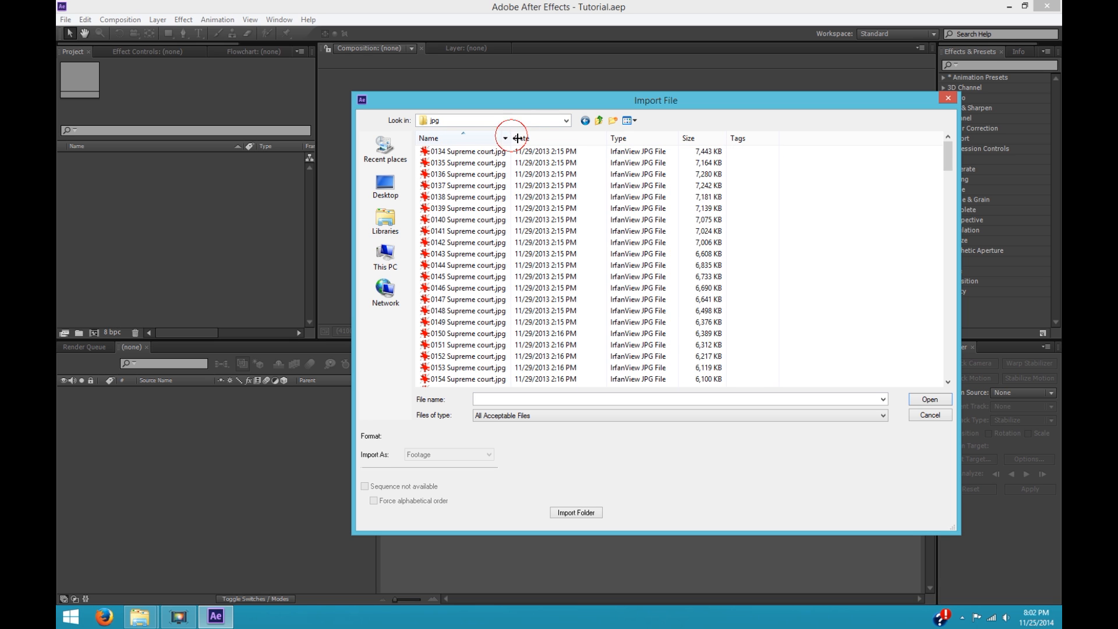
# Step: Import the Supreme court photos from the jpg folder as a JPEG sequence, starting with 0134 Supreme court.jpg
pyautogui.moveTo(510, 138); pyautogui.dragTo(517, 138)
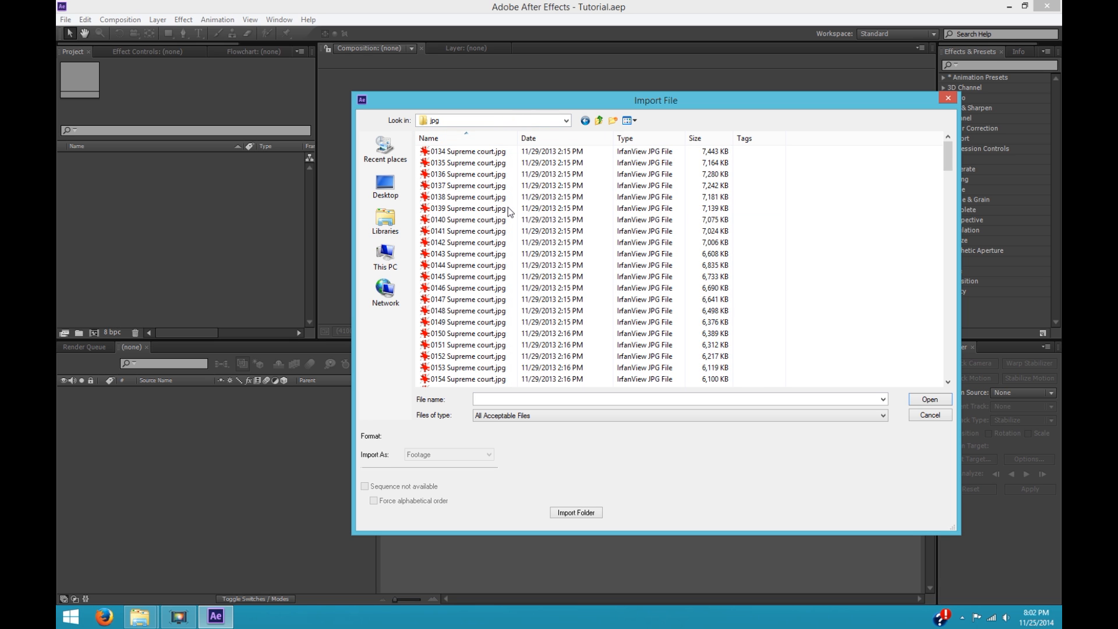
pyautogui.click(484, 155)
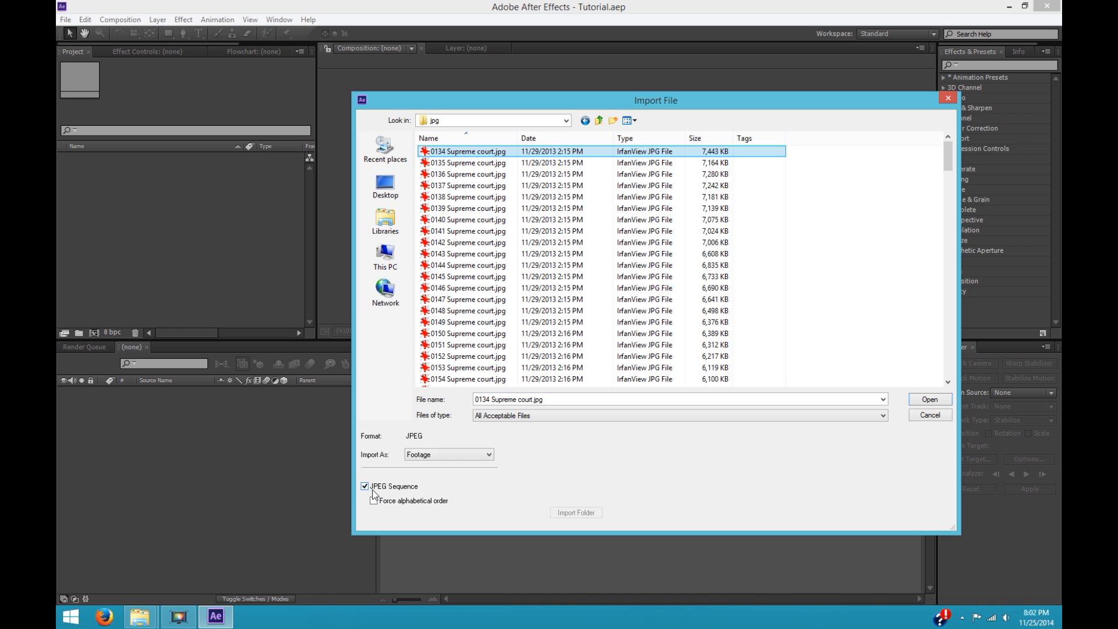
pyautogui.click(929, 401)
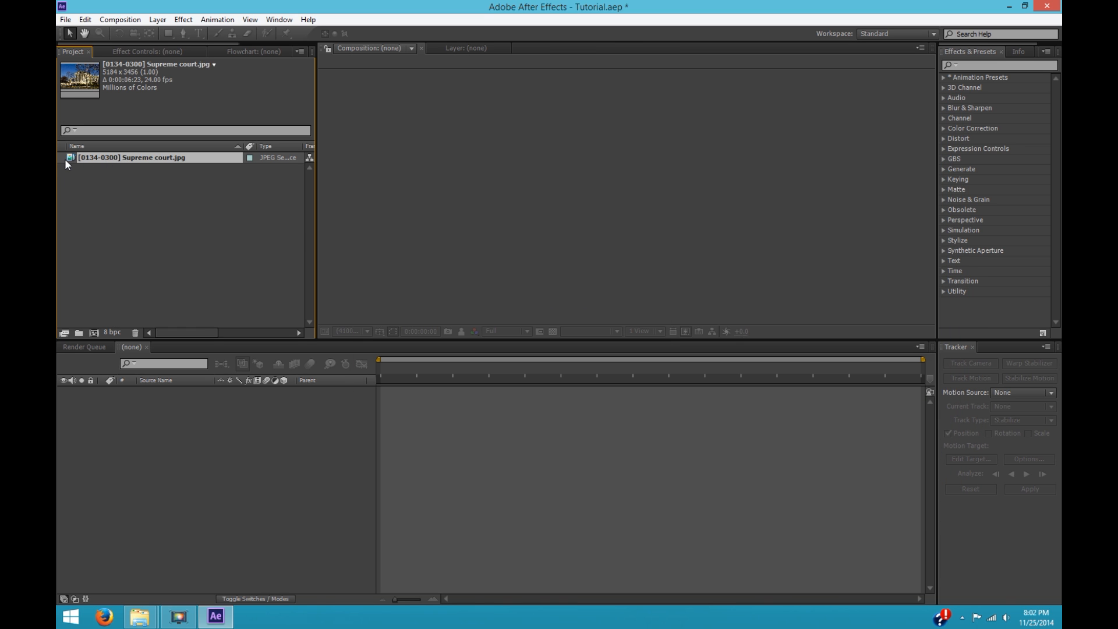
# Step: Create a composition from the imported Supreme court image sequence and check its composition settings
pyautogui.moveTo(65, 160); pyautogui.dragTo(97, 332)
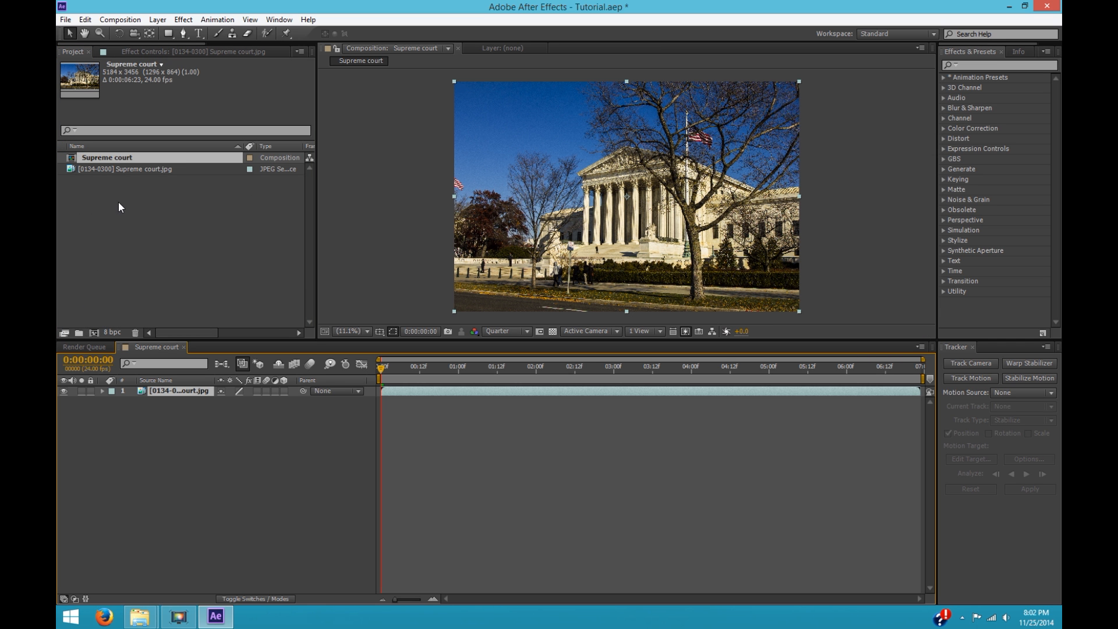
pyautogui.hotkey('ctrl', 'k')
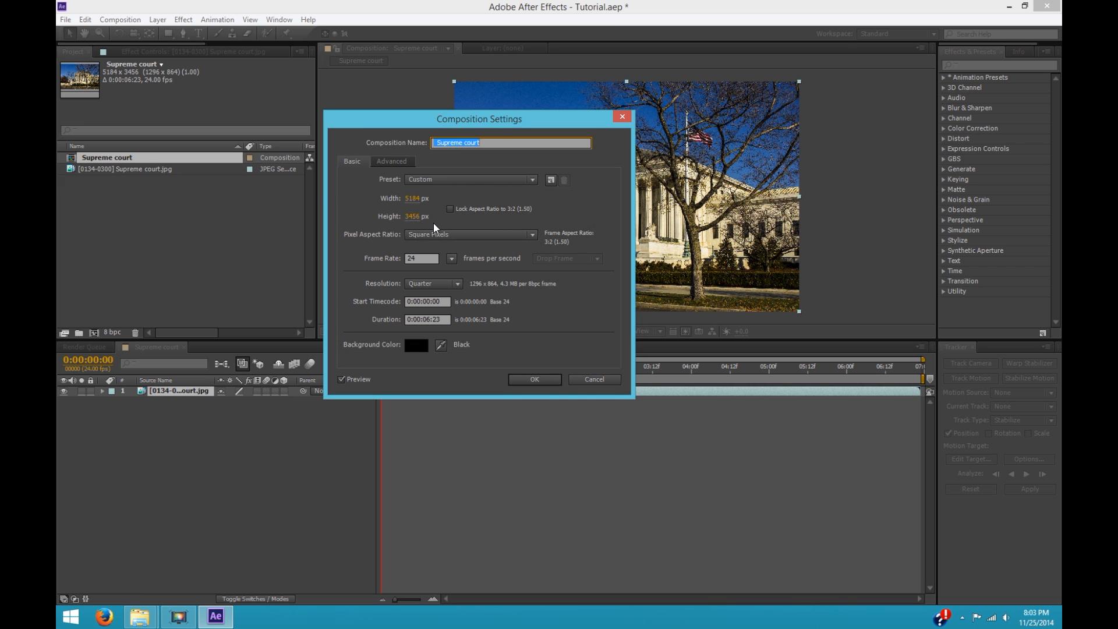
pyautogui.click(620, 118)
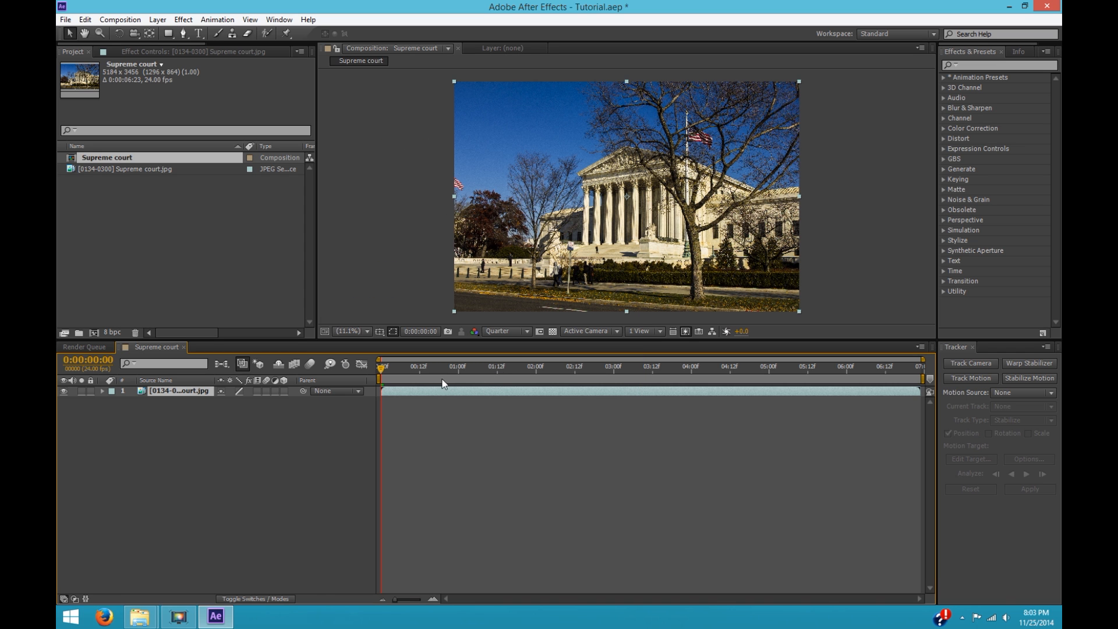
# Step: Scrub through the Supreme court composition and examine the frames from about 0:00:04:20 to 0:00:05:06 one by one for shake
pyautogui.moveTo(431, 369); pyautogui.dragTo(749, 371)
pyautogui.click(795, 370)
pyautogui.click(756, 368)
pyautogui.press('pagedown')
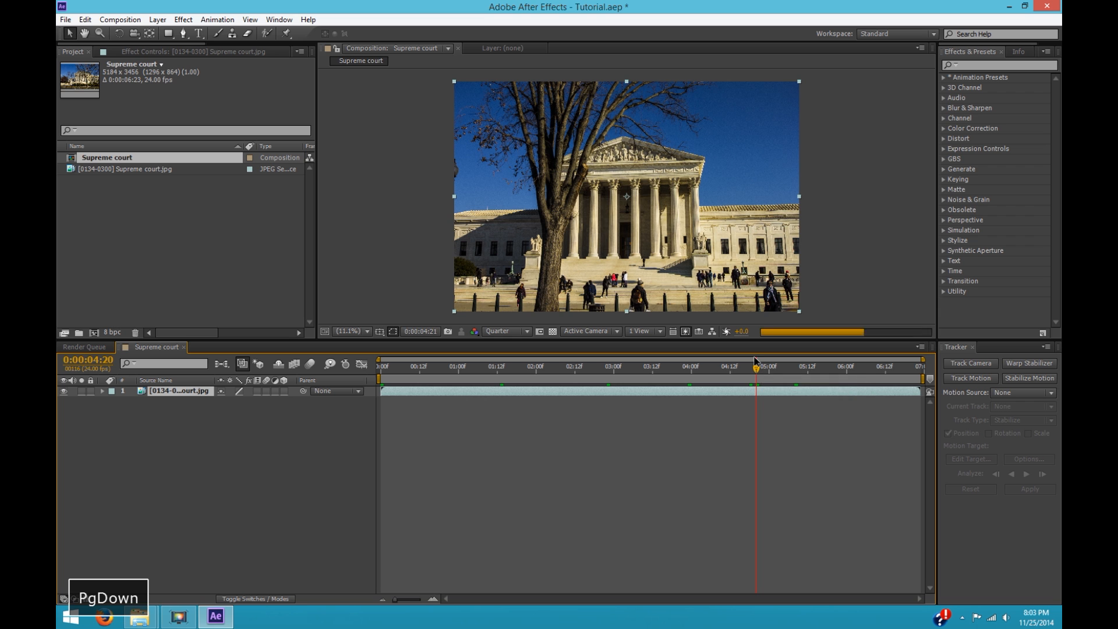
pyautogui.press('pagedown')
pyautogui.press('pagedown')
pyautogui.press('pagedown')
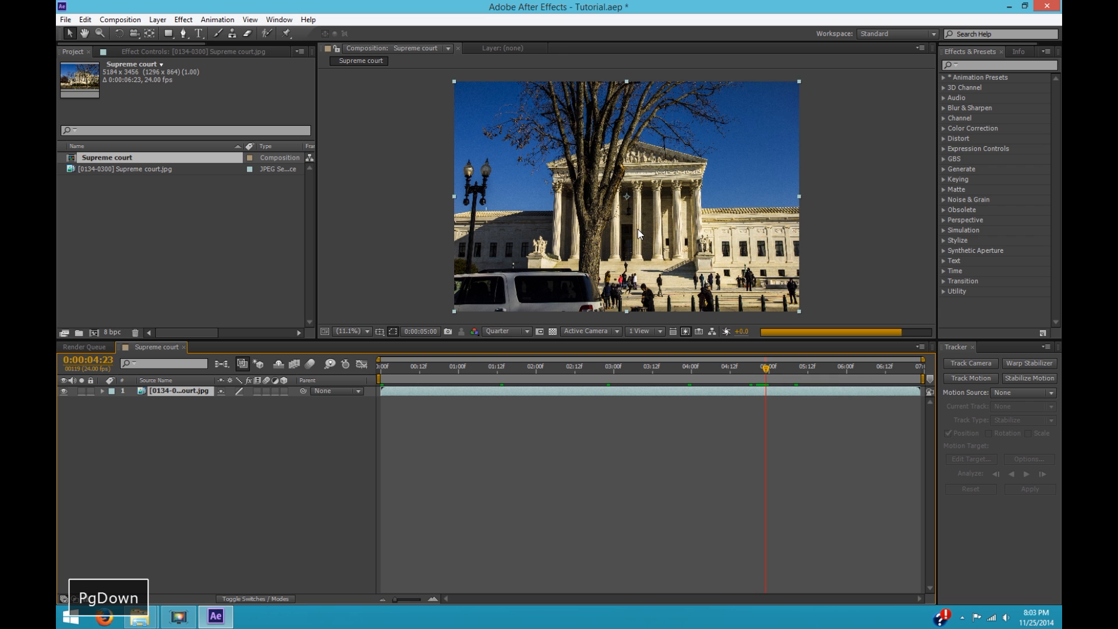
pyautogui.press('pagedown')
pyautogui.press('pagedown')
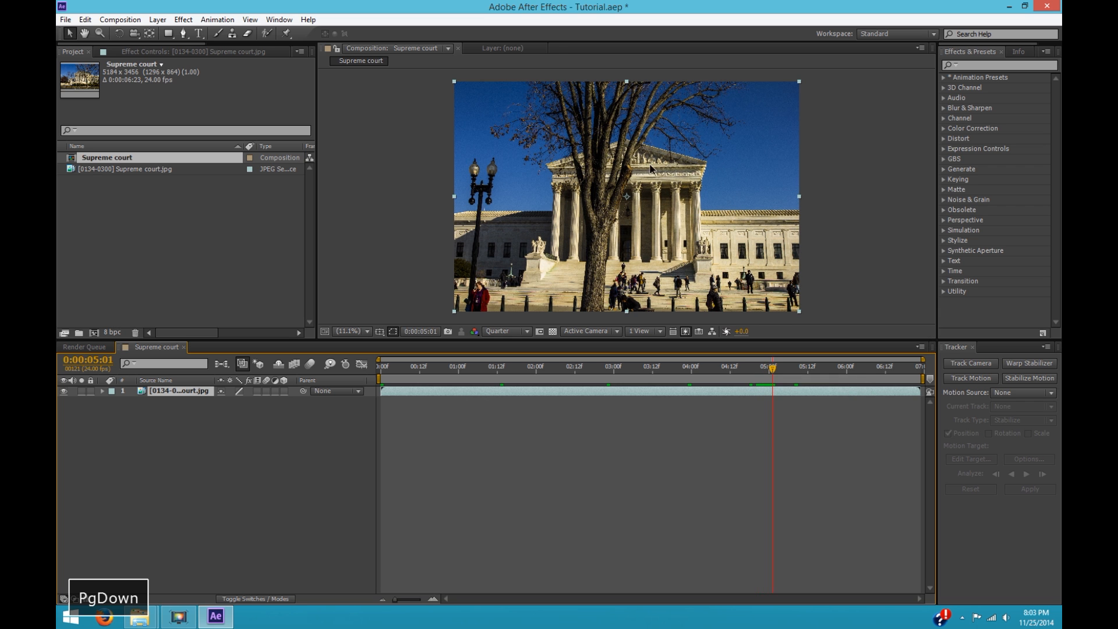
pyautogui.press('pagedown')
pyautogui.press('pagedown')
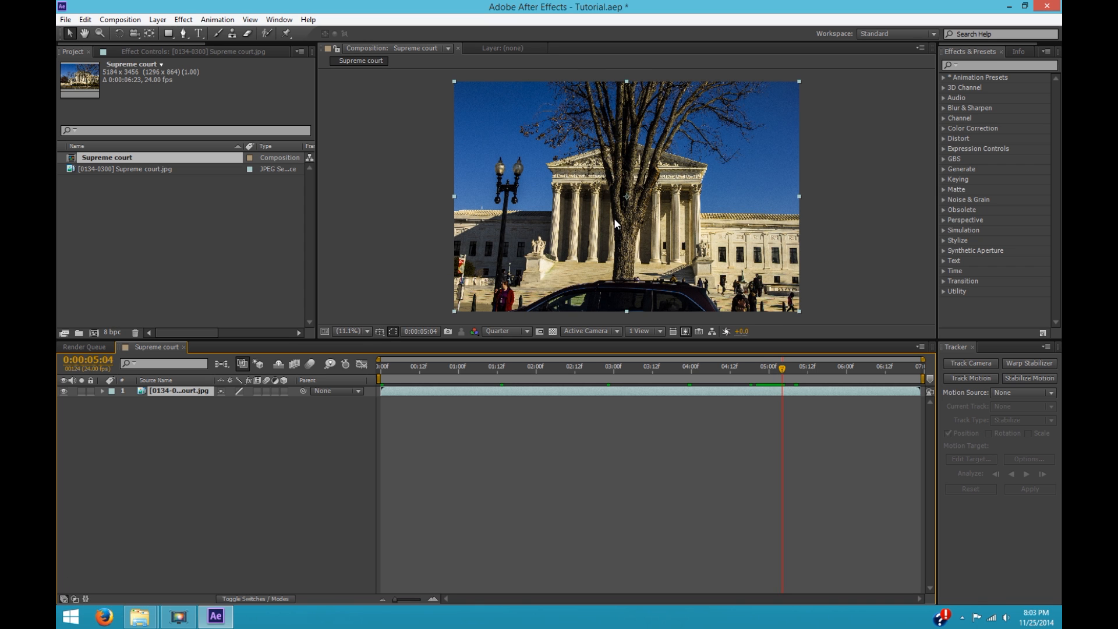
pyautogui.press('pagedown')
pyautogui.press('pagedown')
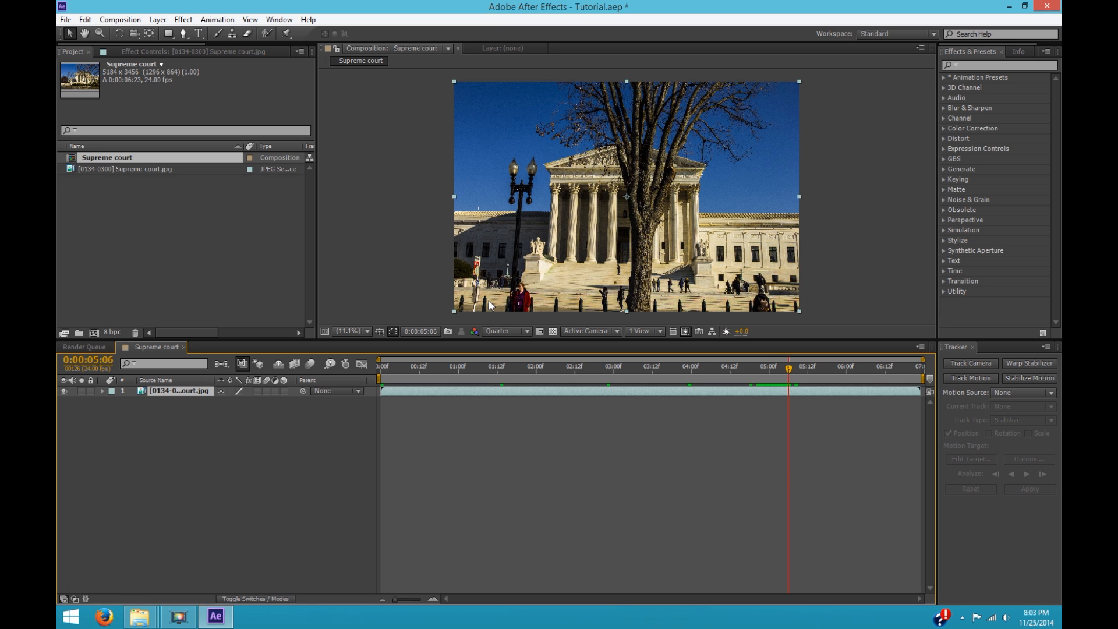
# Step: Find the Warp Stabilizer effect, apply it to the Supreme court footage, and preview the stabilized result
pyautogui.click(1022, 66)
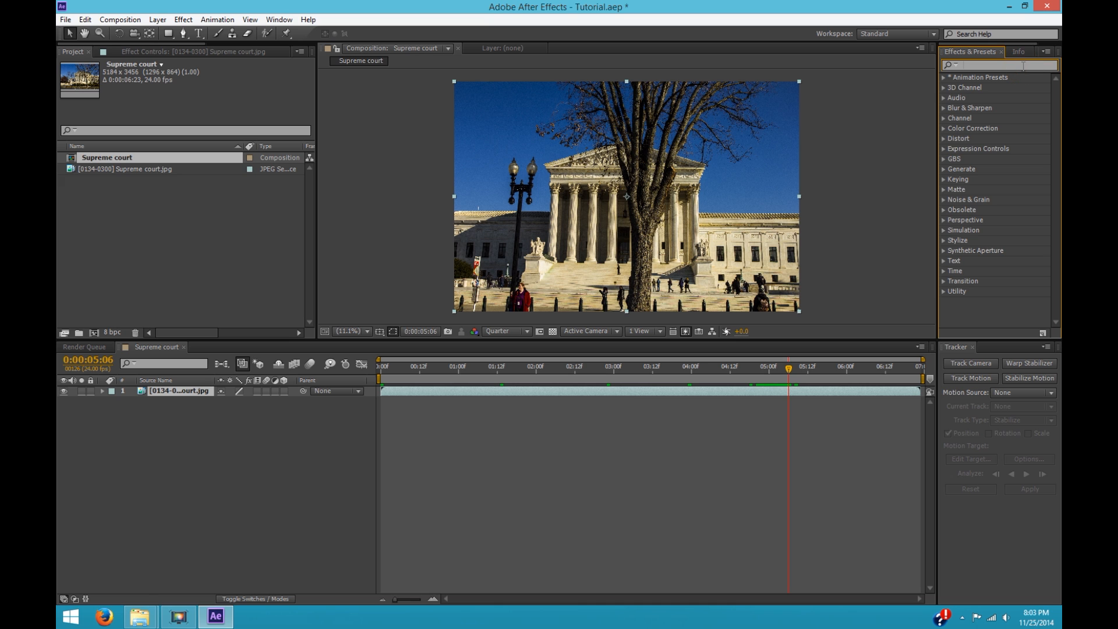
pyautogui.write('warp')
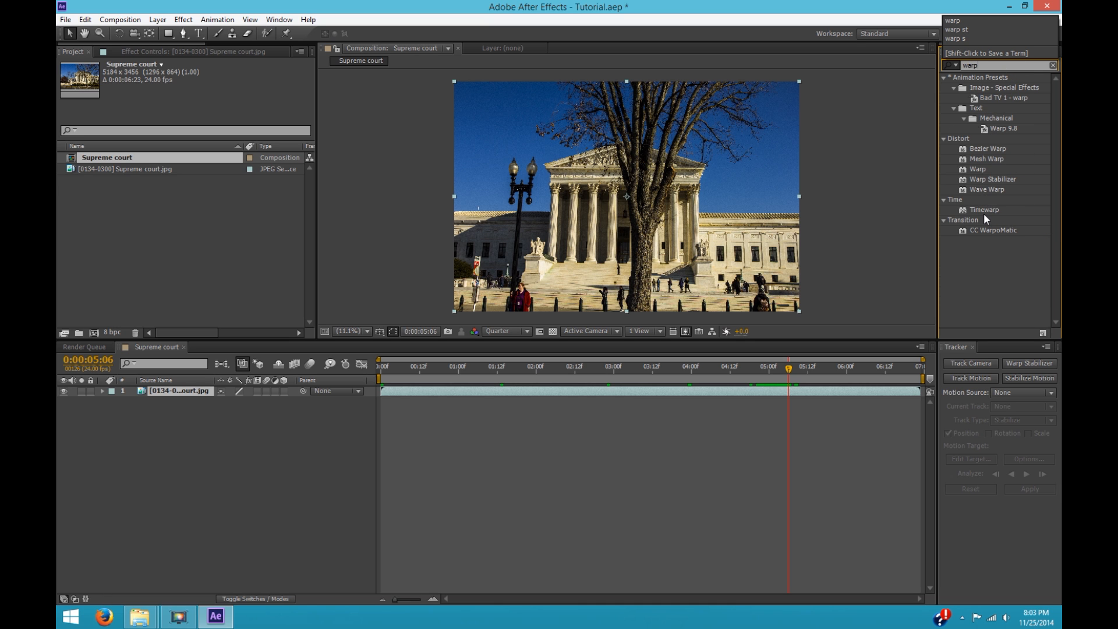
pyautogui.moveTo(963, 180); pyautogui.dragTo(673, 185)
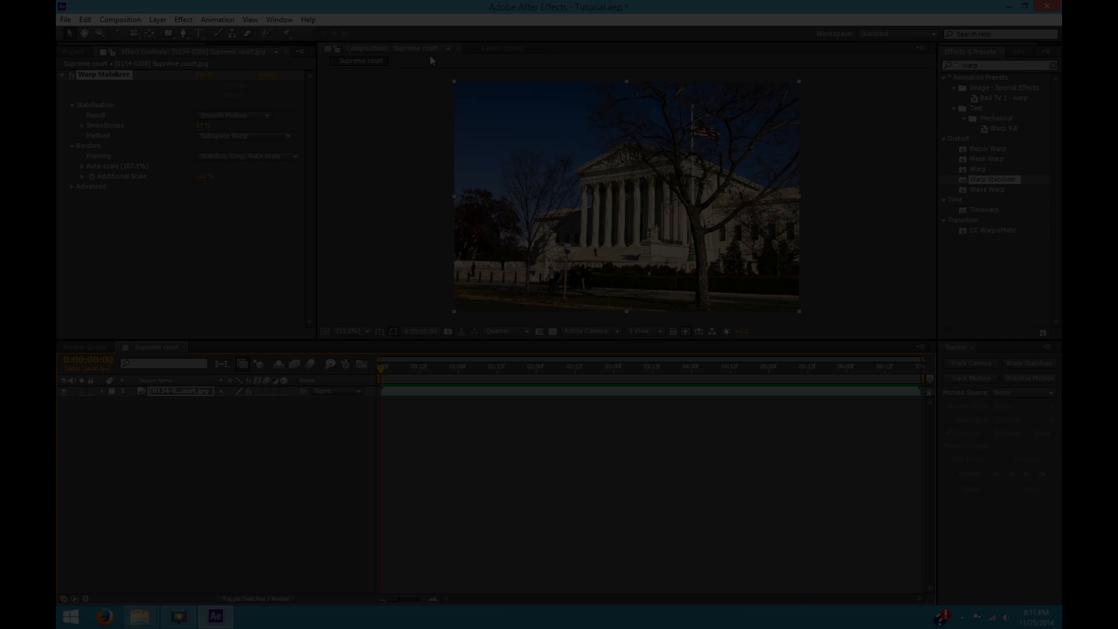
pyautogui.press('KP_0')
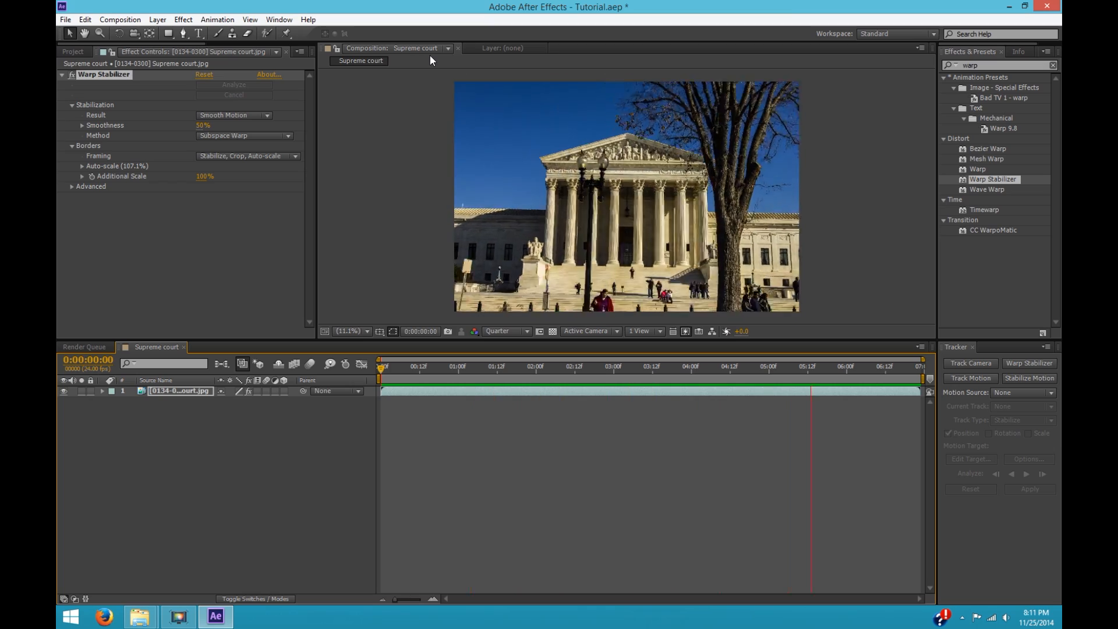
pyautogui.press('space')
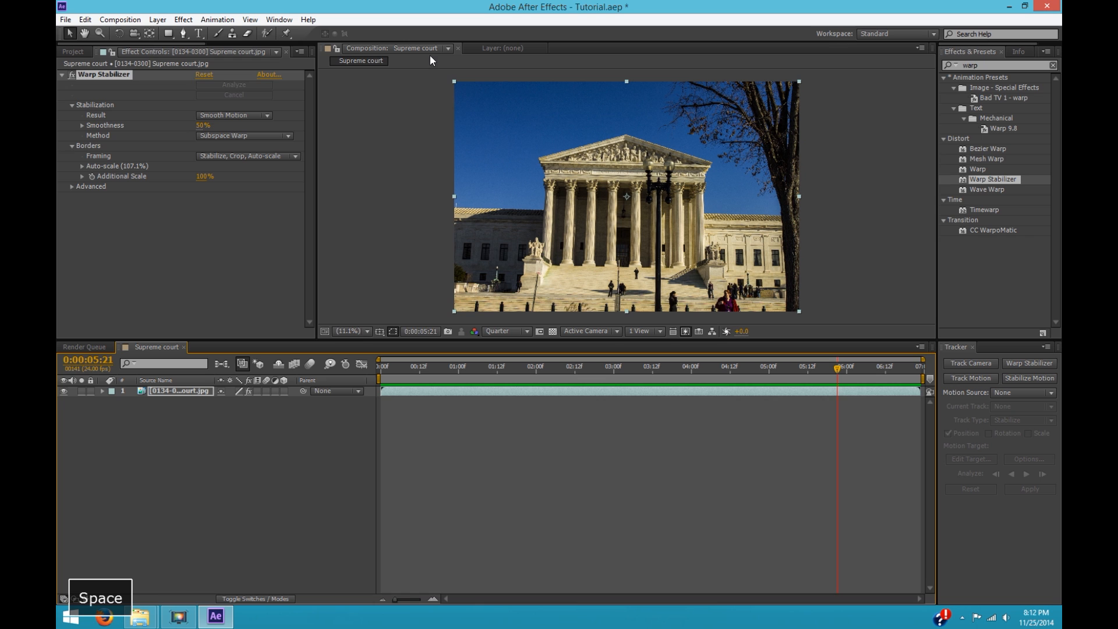
# Step: Set the Warp Stabilizer's border framing to Stabilize Only
pyautogui.click(256, 135)
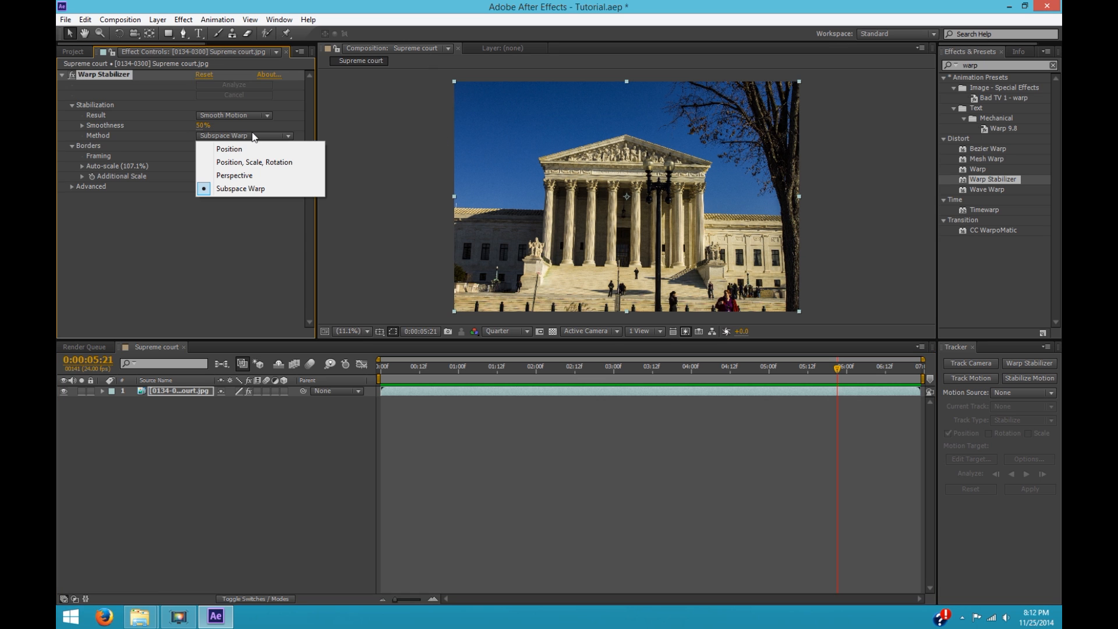
pyautogui.click(276, 130)
pyautogui.click(277, 155)
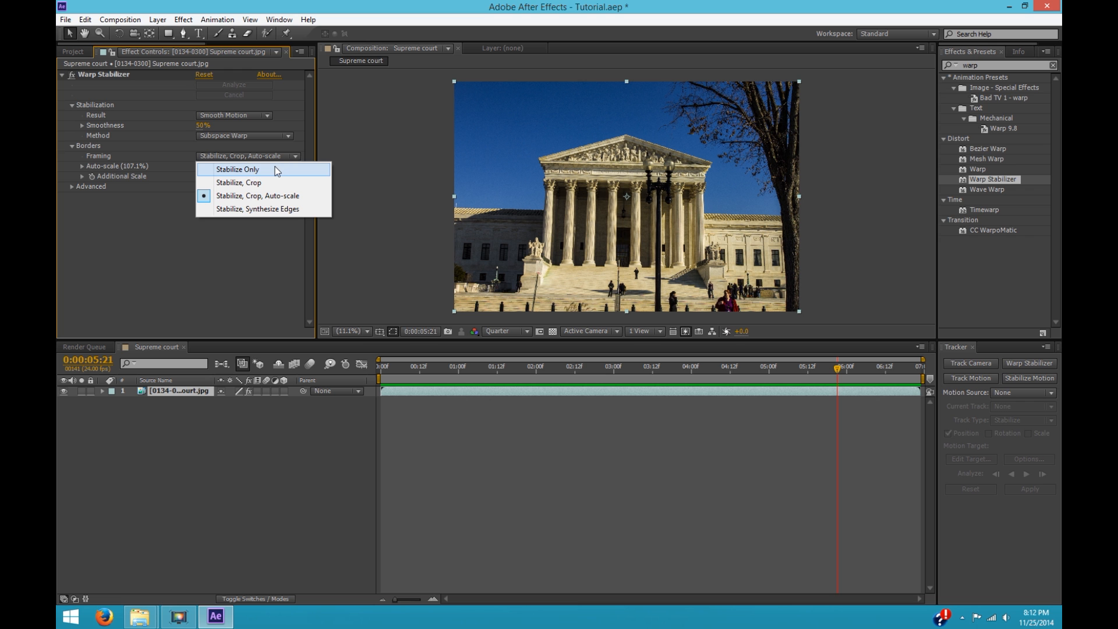
pyautogui.click(277, 170)
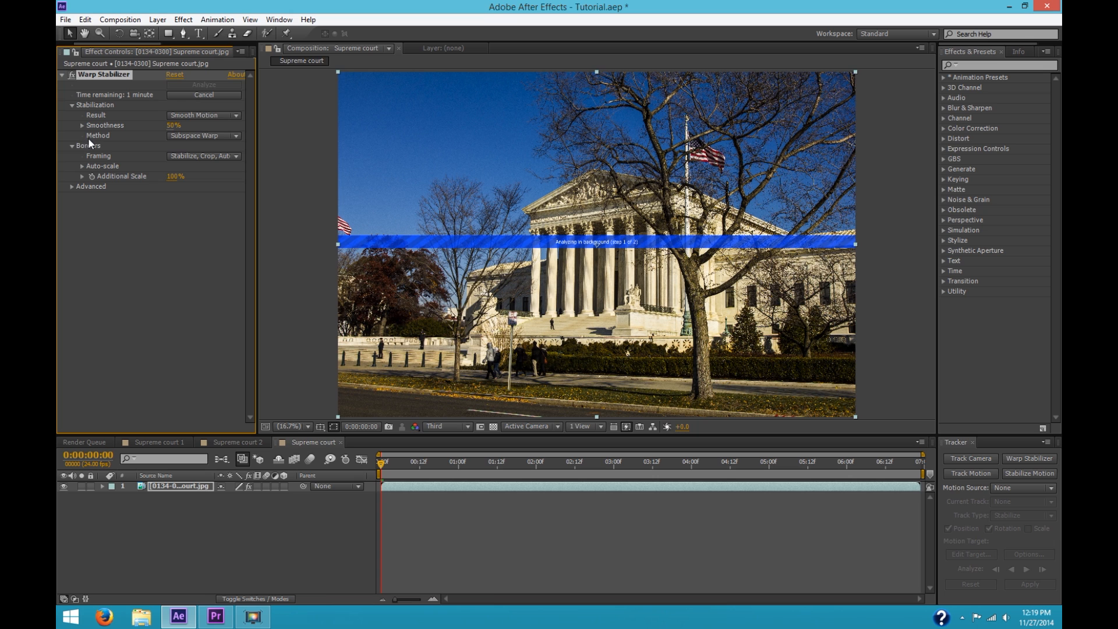
# Step: Set the Warp Stabilizer's method to Position, Scale, Rotation and preview the composition
pyautogui.click(222, 136)
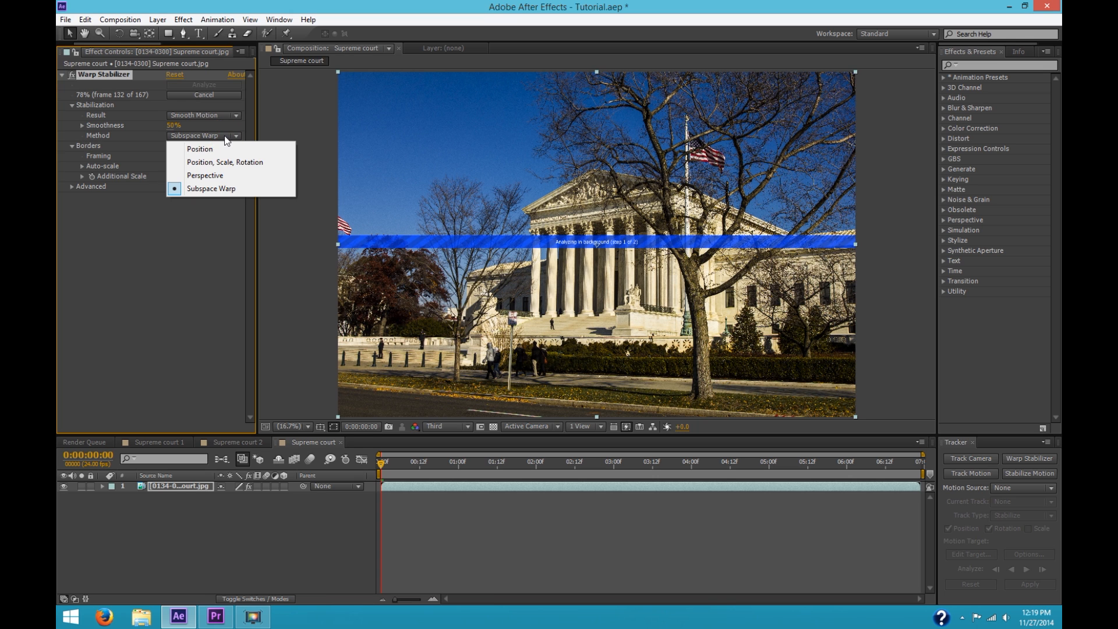
pyautogui.click(249, 194)
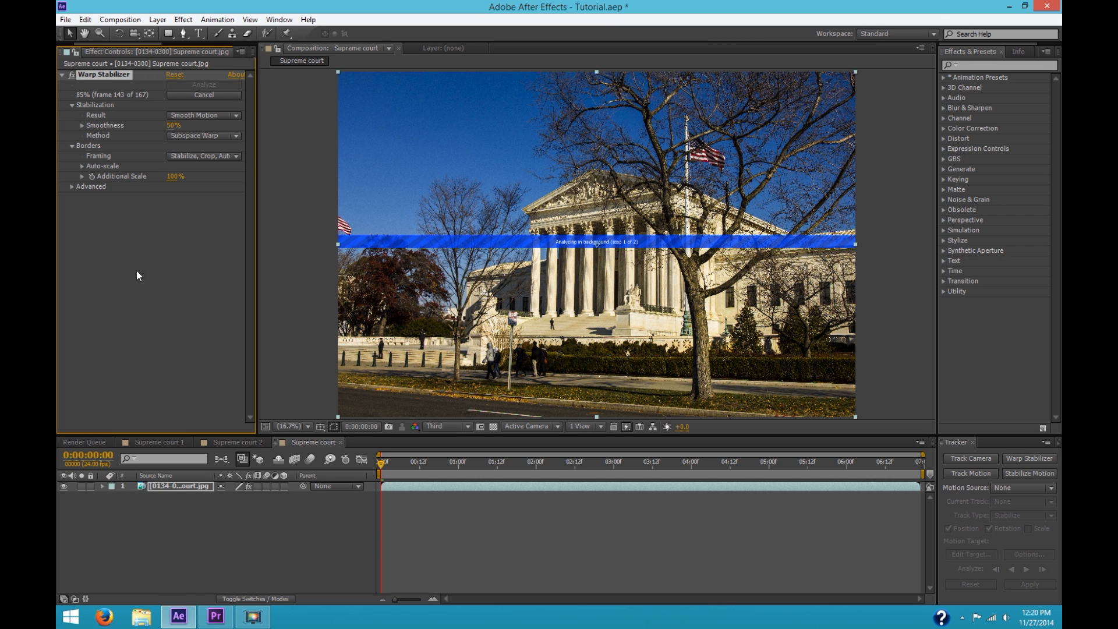
pyautogui.click(229, 138)
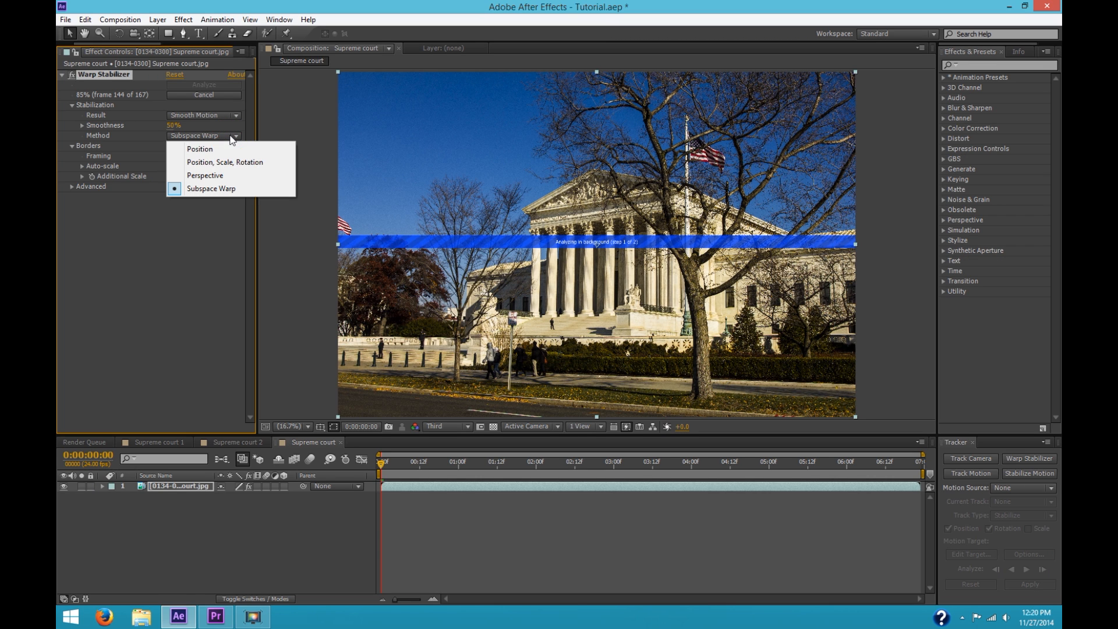
pyautogui.click(271, 163)
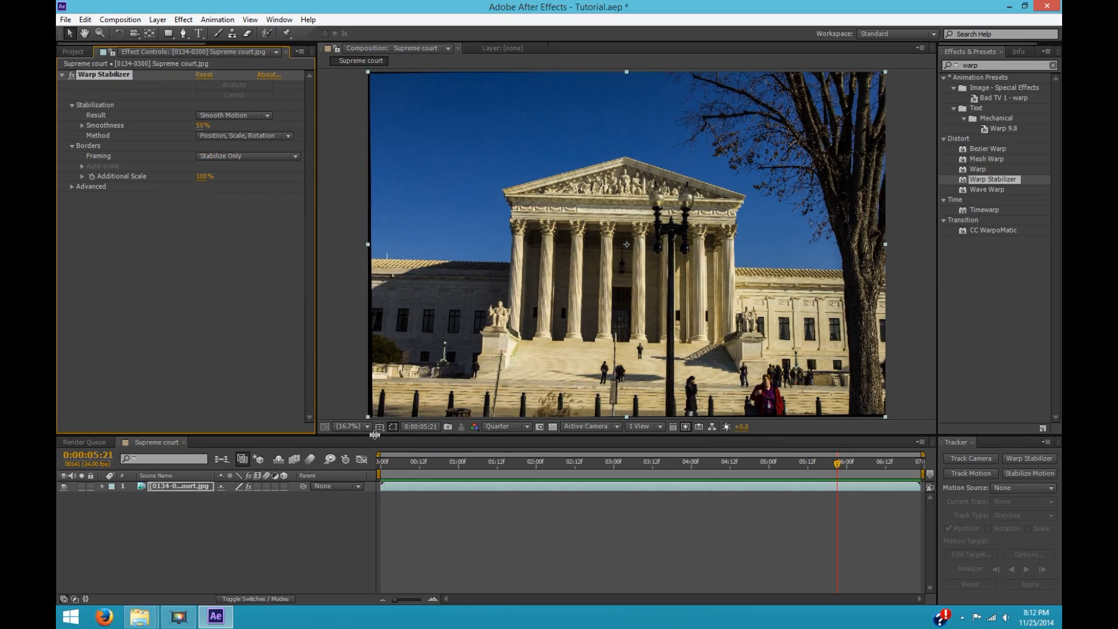
pyautogui.press('KP_0')
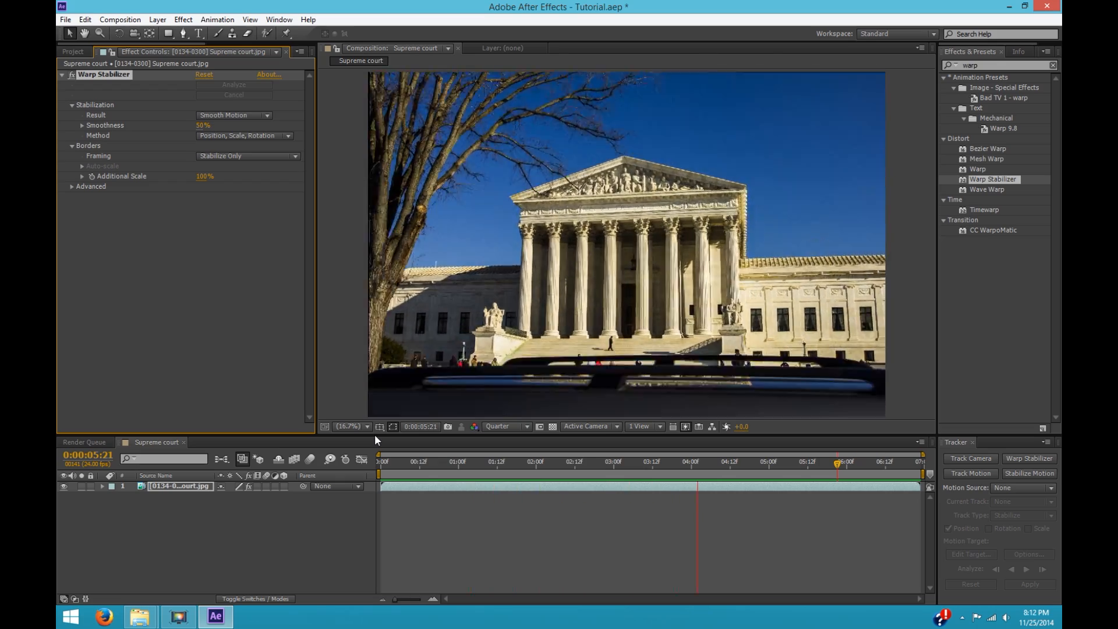
pyautogui.press('space')
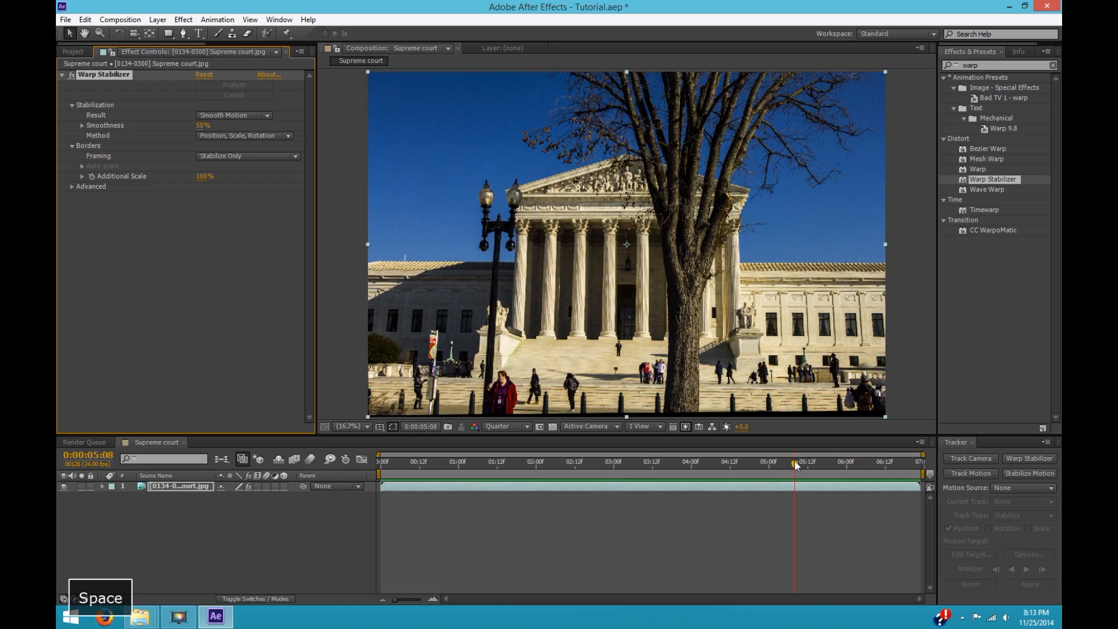
# Step: Limit the work area to the stretch from about 0:00:04:05 to 0:00:05:12 and preview that section
pyautogui.moveTo(794, 463); pyautogui.dragTo(750, 464)
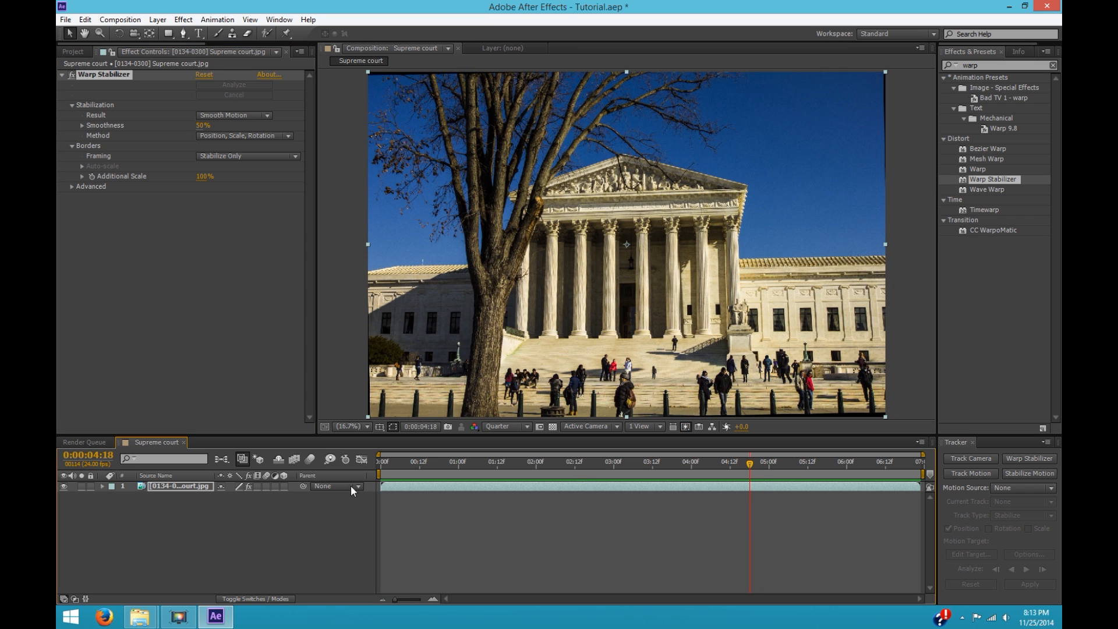
pyautogui.moveTo(379, 475); pyautogui.dragTo(705, 473)
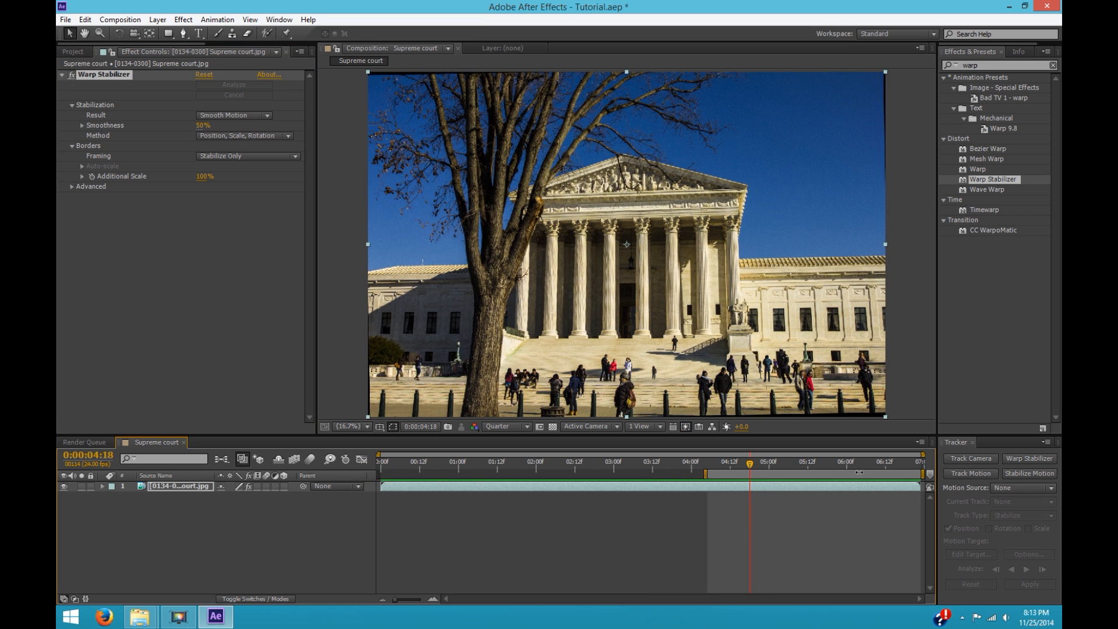
pyautogui.moveTo(922, 474); pyautogui.dragTo(789, 472)
pyautogui.press('KP_0')
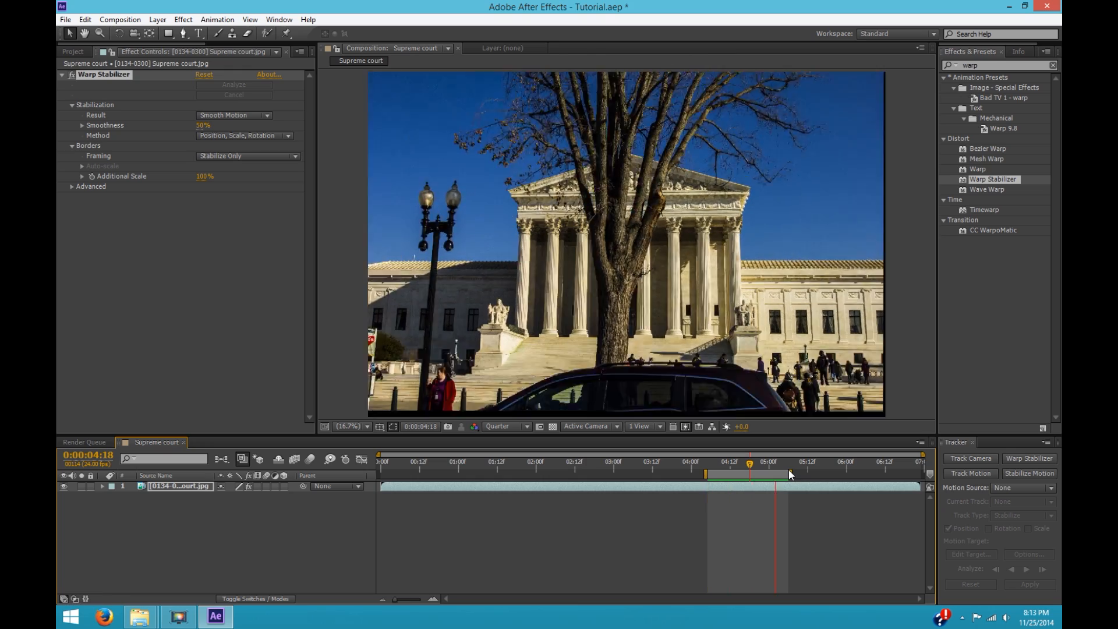
pyautogui.press('space')
pyautogui.click(794, 464)
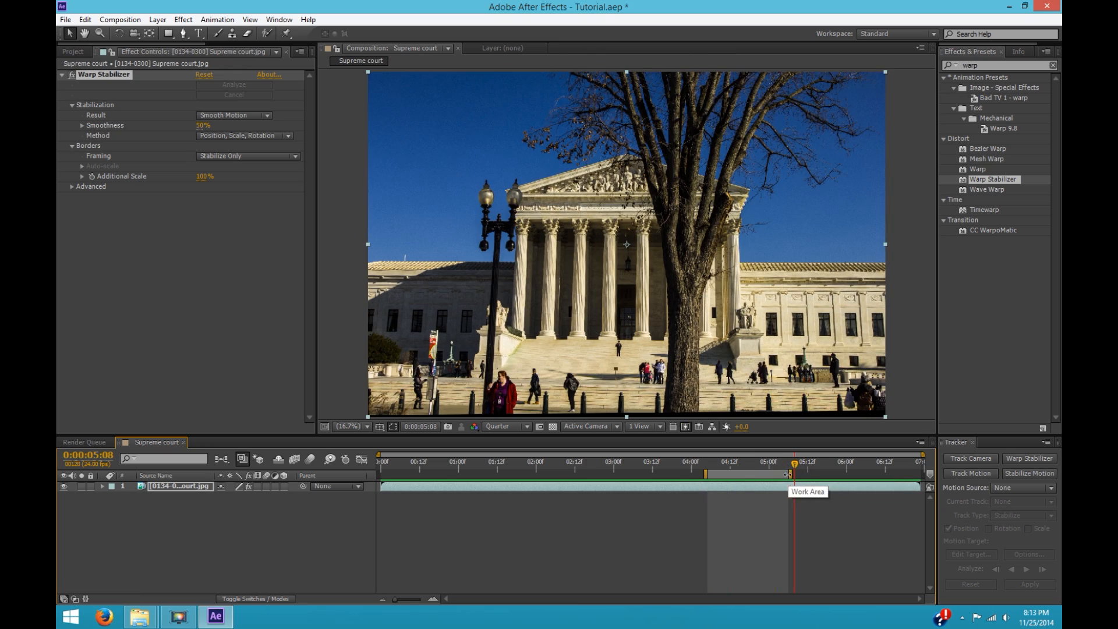
pyautogui.moveTo(791, 474); pyautogui.dragTo(817, 471)
pyautogui.press('KP_0')
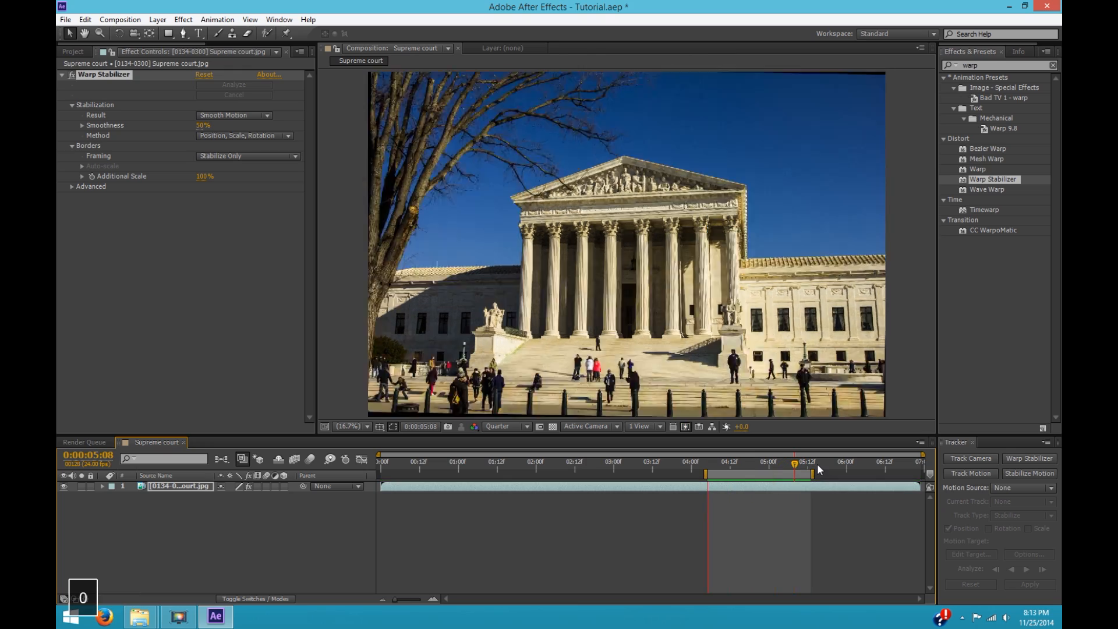
pyautogui.press('space')
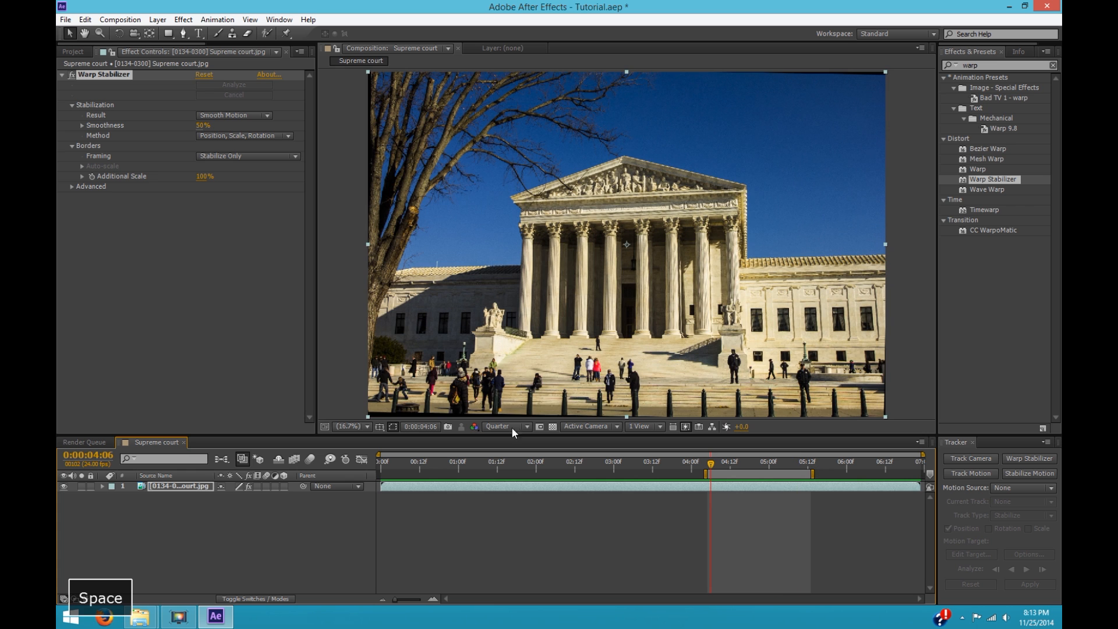
# Step: Set the Warp Stabilizer's method to Position and preview the work area
pyautogui.click(232, 156)
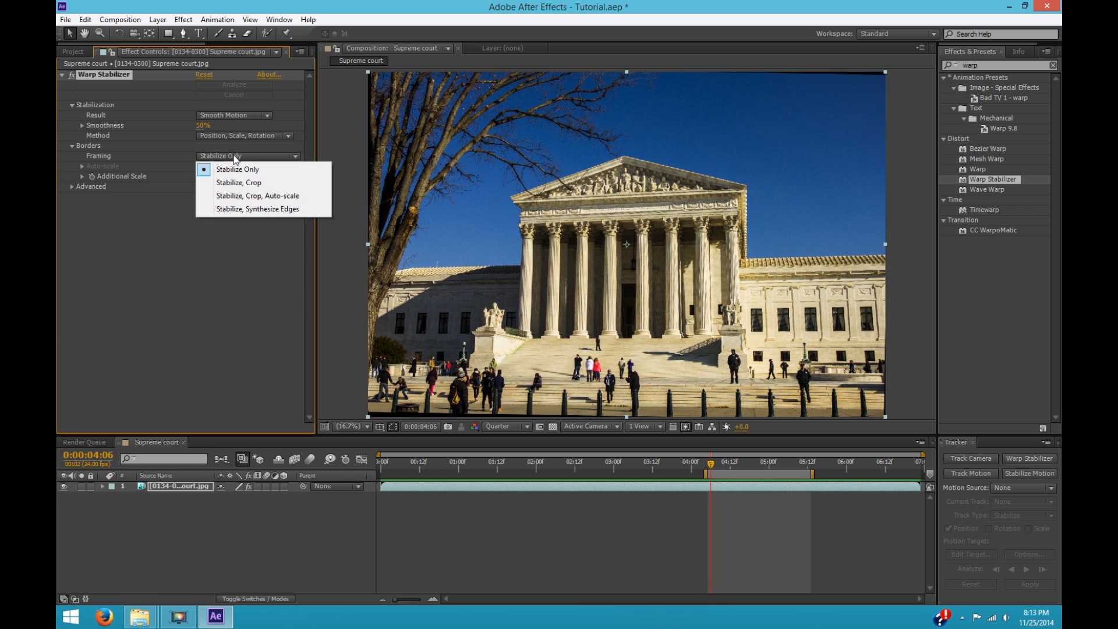
pyautogui.click(250, 136)
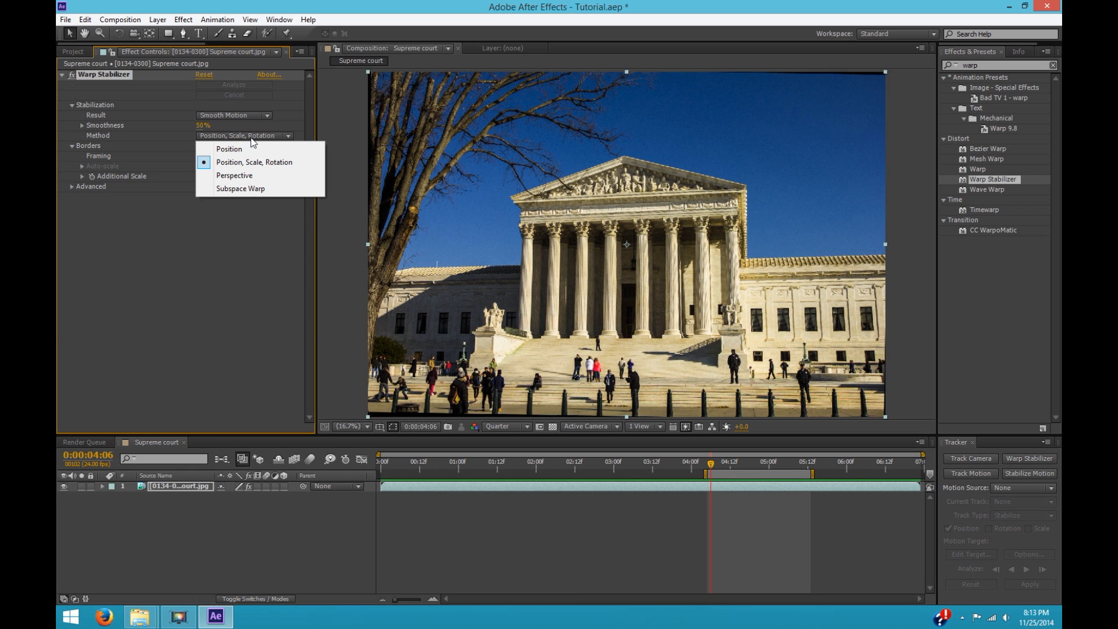
pyautogui.click(283, 149)
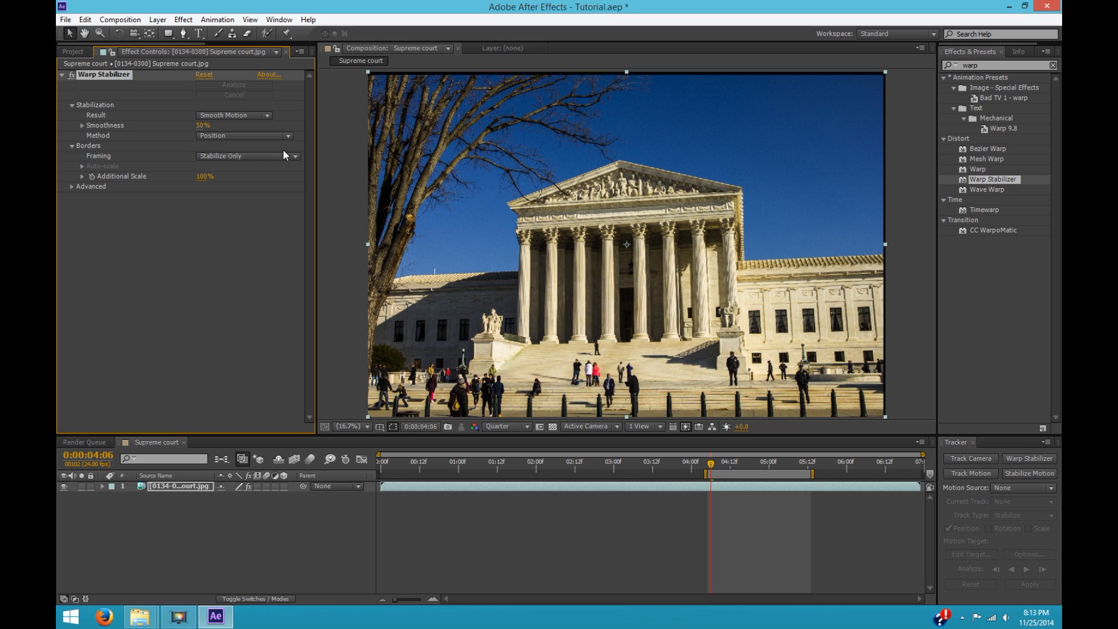
pyautogui.press('0')
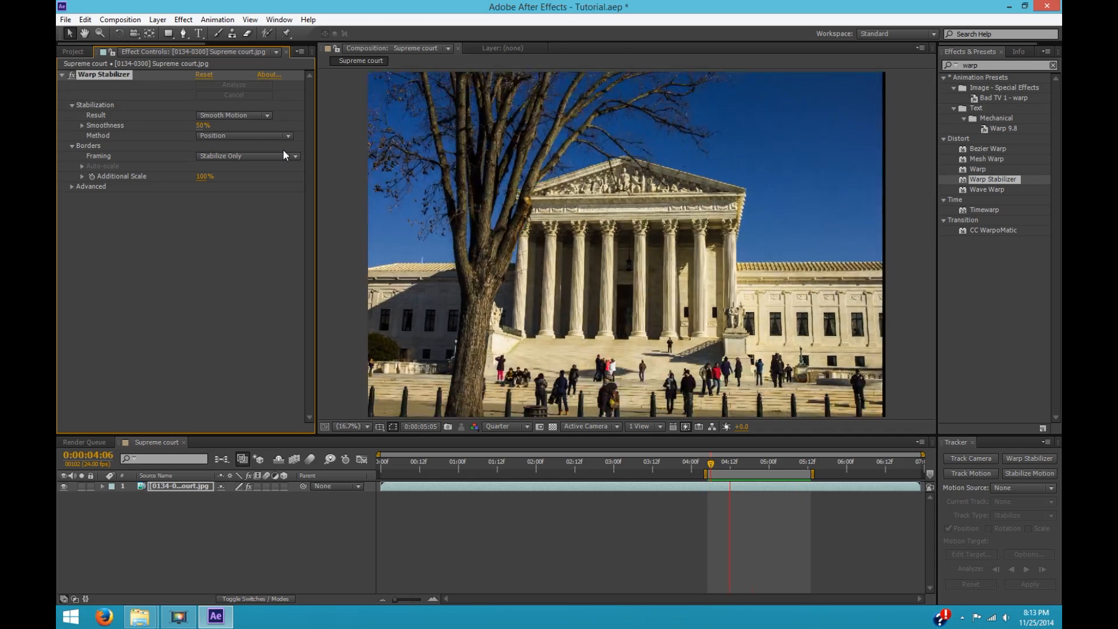
# Step: Set the Warp Stabilizer's method to Position, Scale, Rotation and review its border framing options
pyautogui.press('space')
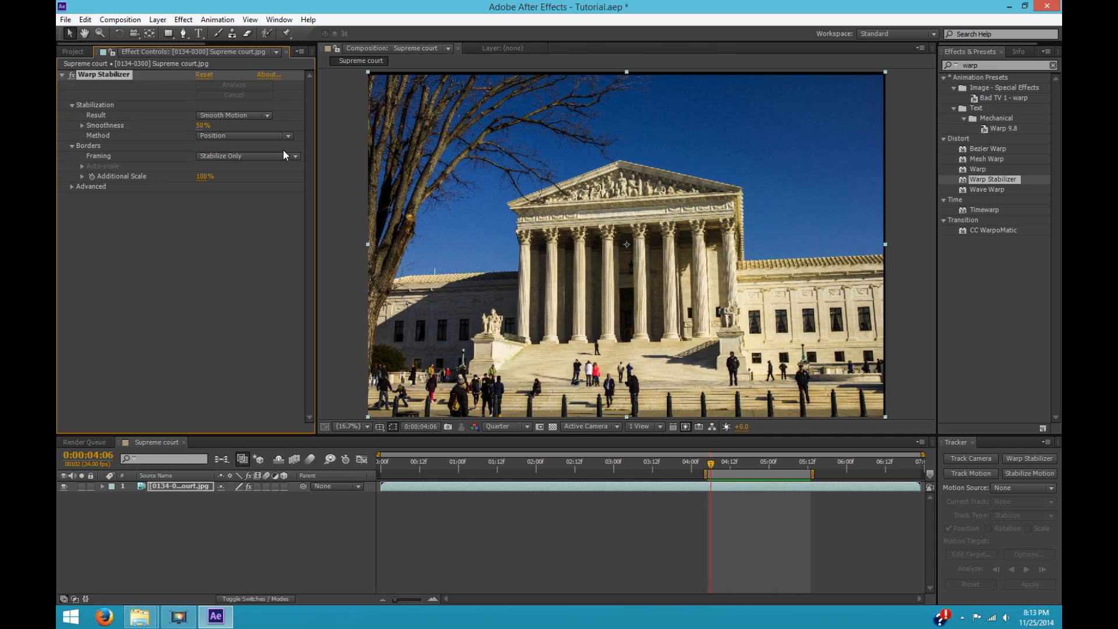
pyautogui.click(281, 136)
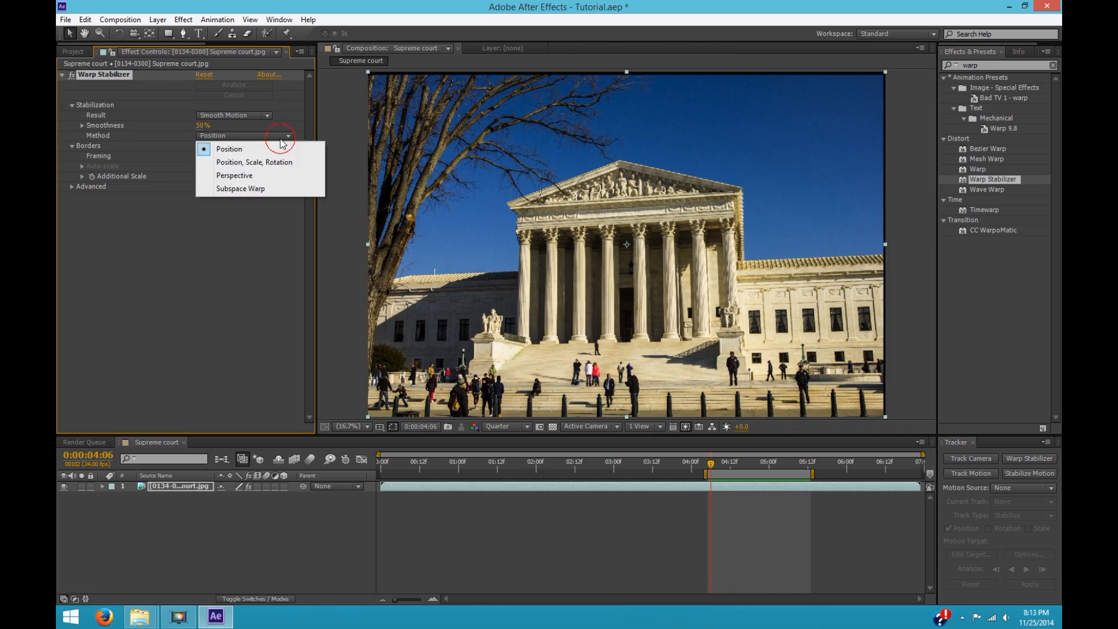
pyautogui.click(288, 163)
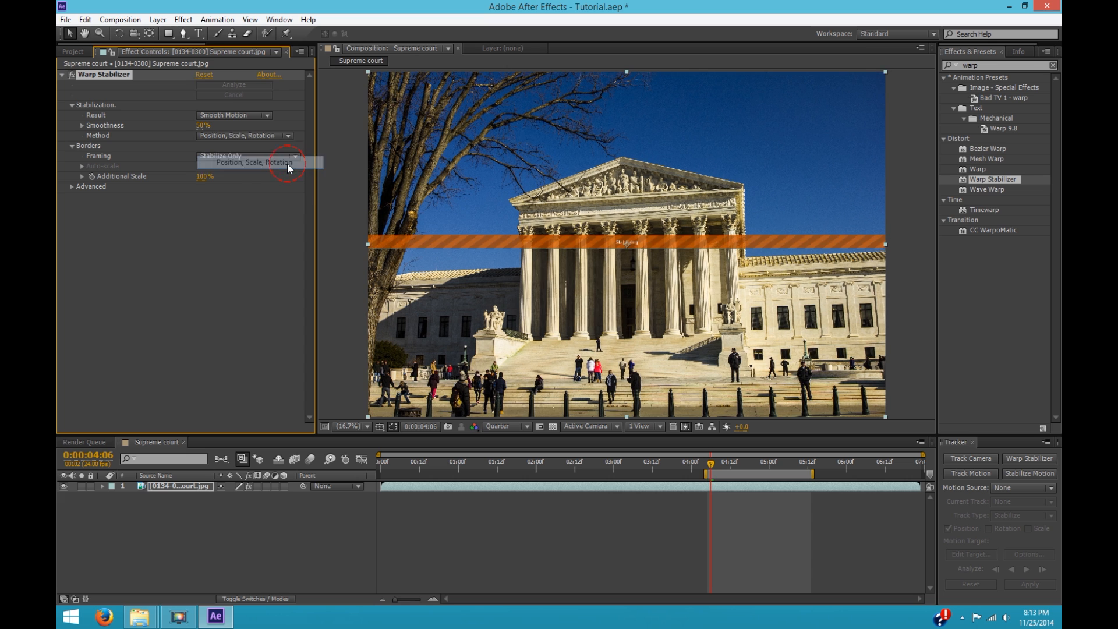
pyautogui.click(285, 156)
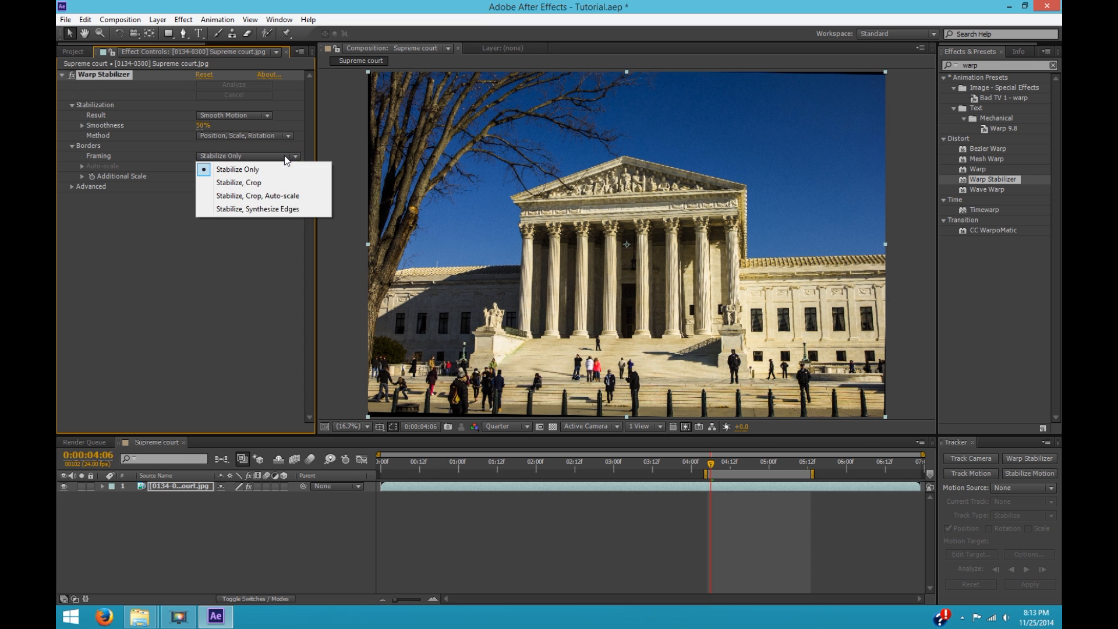
pyautogui.click(274, 227)
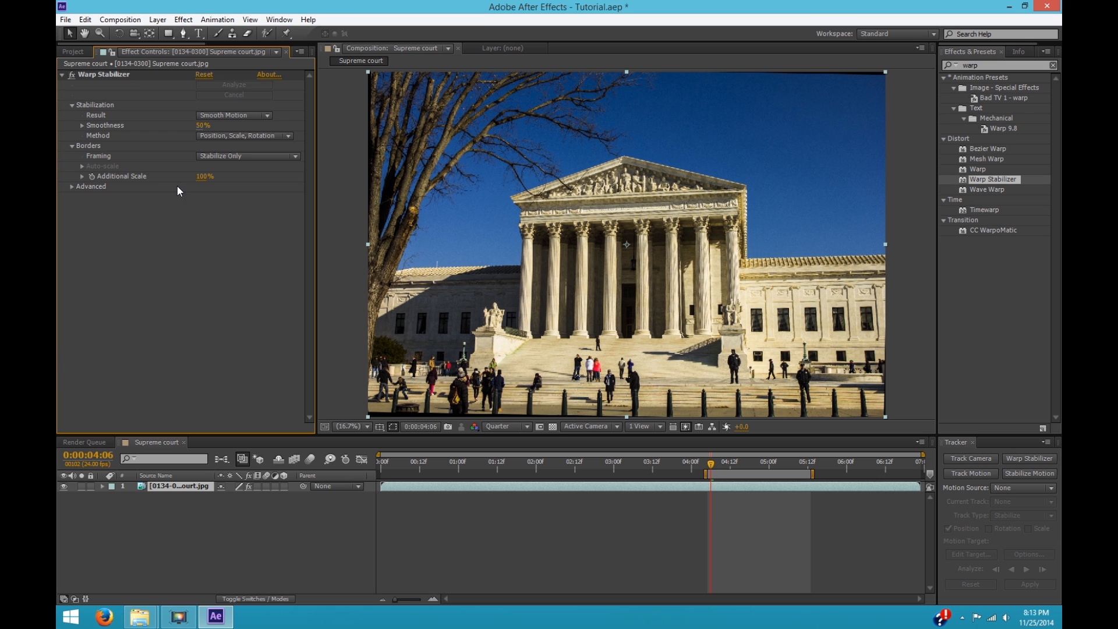
# Step: Remove the Warp Stabilizer effect from the Supreme Court layer
pyautogui.click(114, 75)
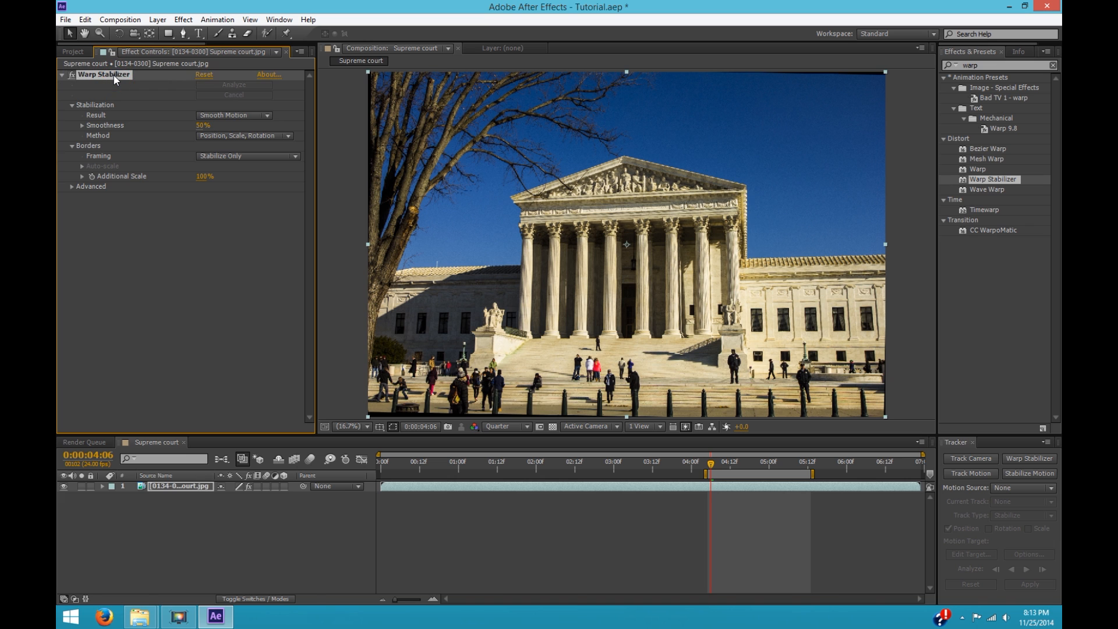
pyautogui.press('Delete')
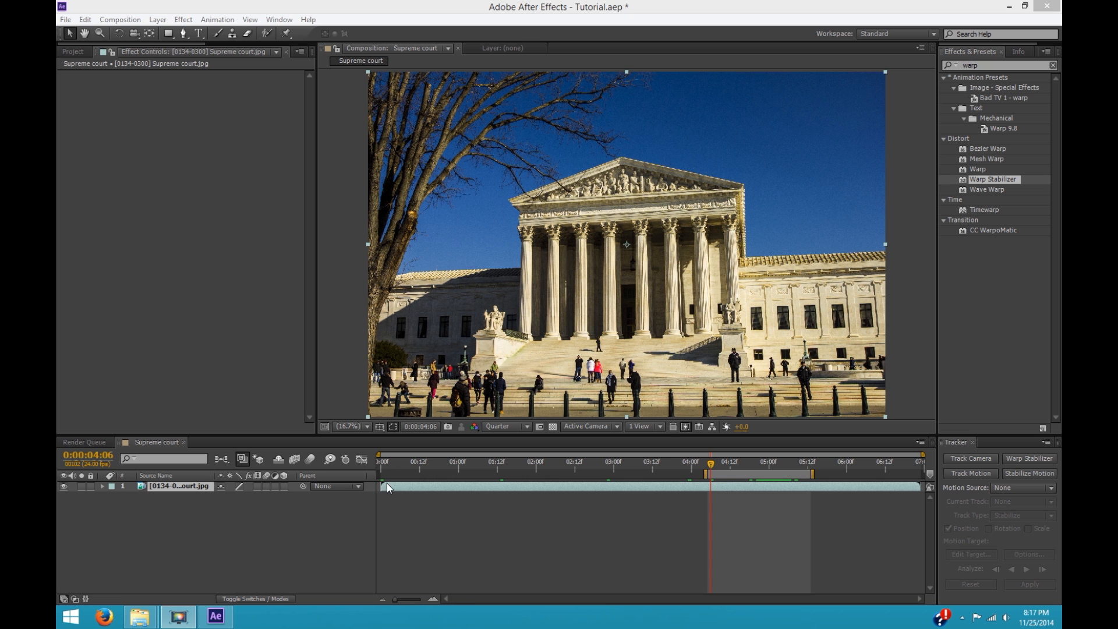
# Step: Return to the first frame and start Track Motion on the Supreme Court layer
pyautogui.click(381, 467)
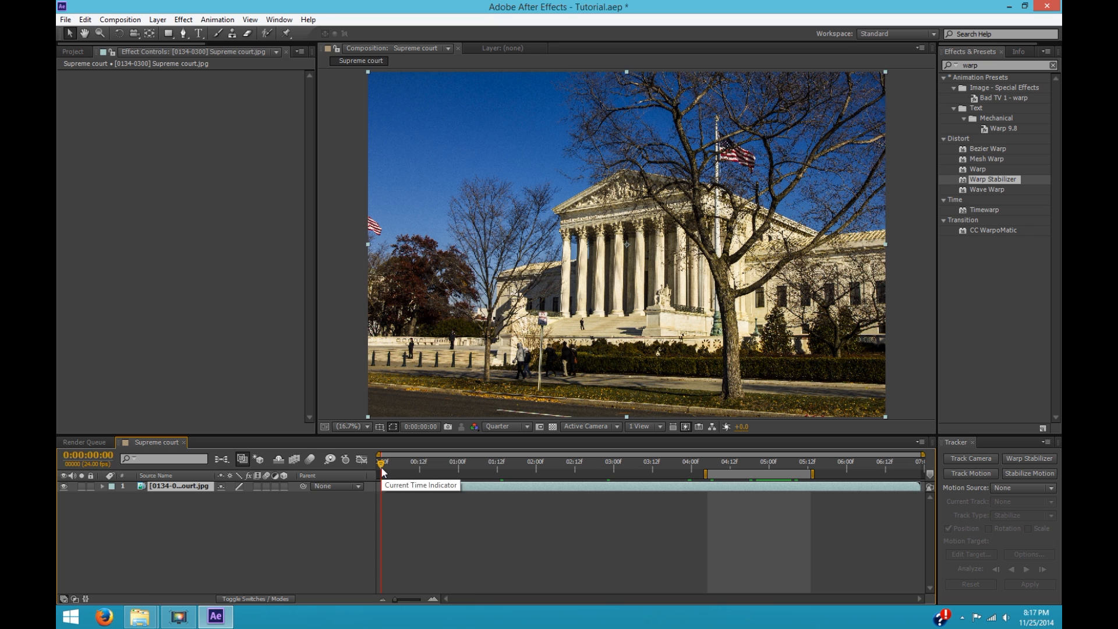
pyautogui.click(958, 448)
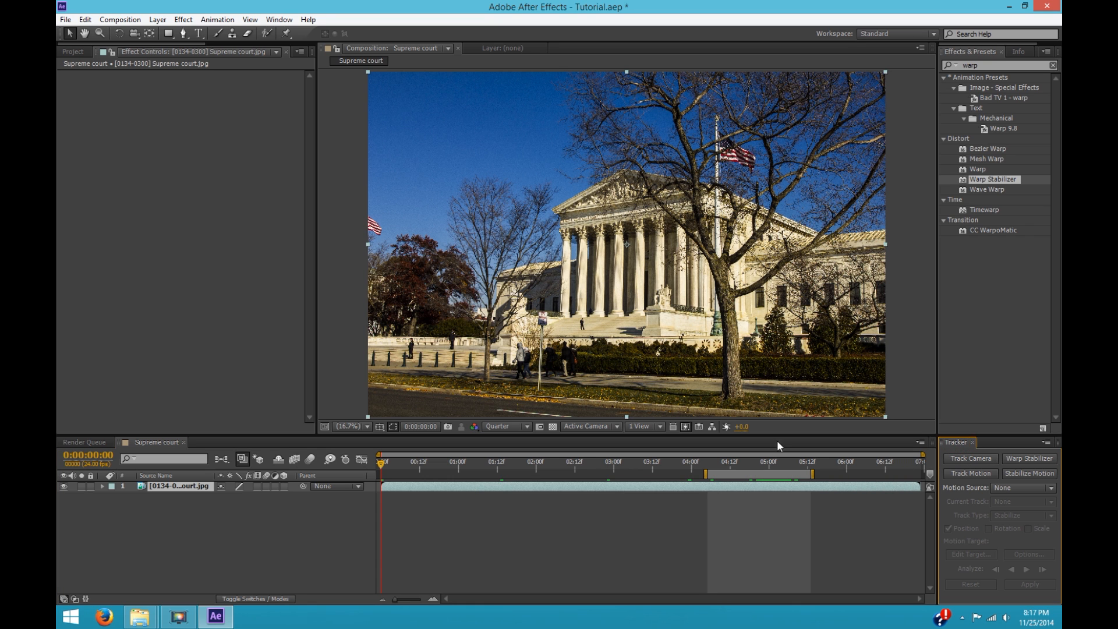
pyautogui.click(282, 20)
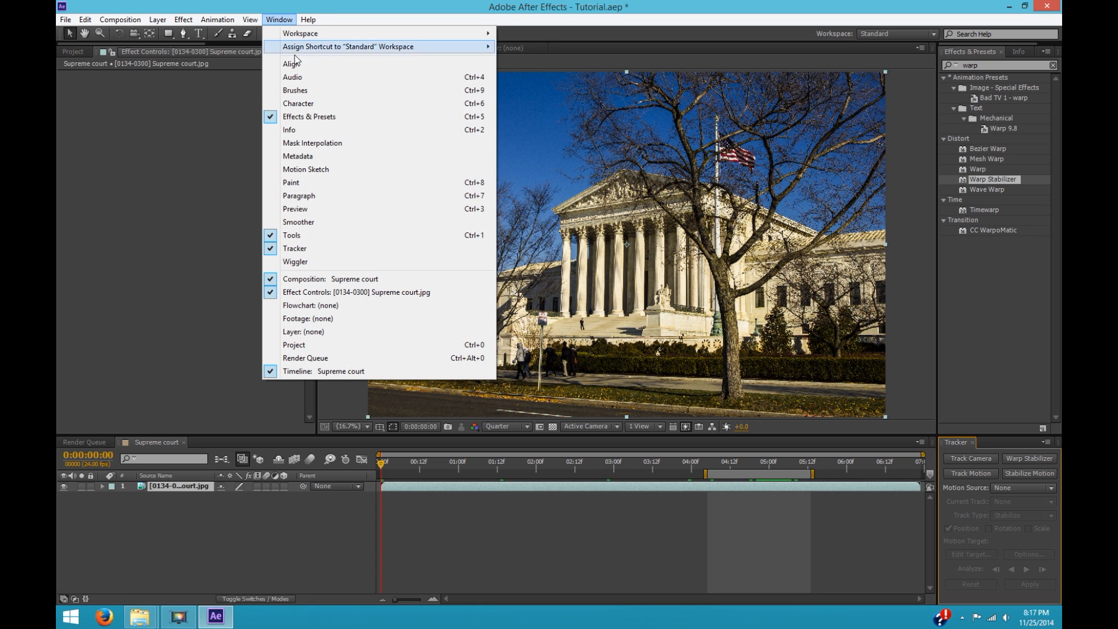
pyautogui.click(347, 251)
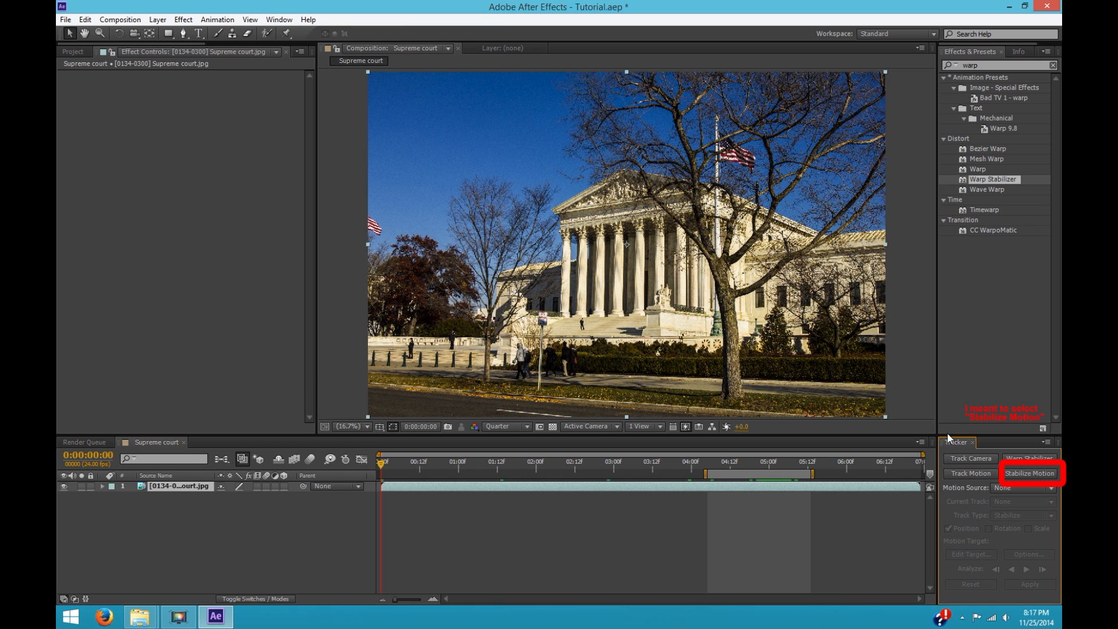
pyautogui.click(983, 474)
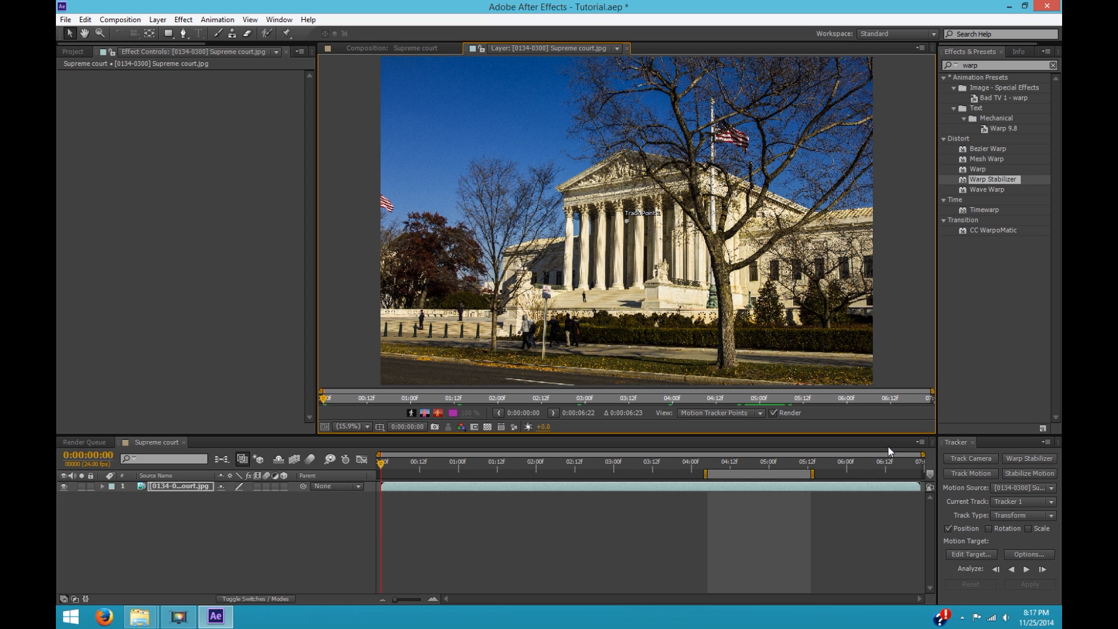
# Step: Step through the frames around 0:00:05:02 to examine how the building's position shifts from frame to frame
pyautogui.moveTo(746, 465); pyautogui.dragTo(760, 466)
pyautogui.press('pagedown')
pyautogui.press('pagedown')
pyautogui.press('pagedown')
pyautogui.press('pagedown')
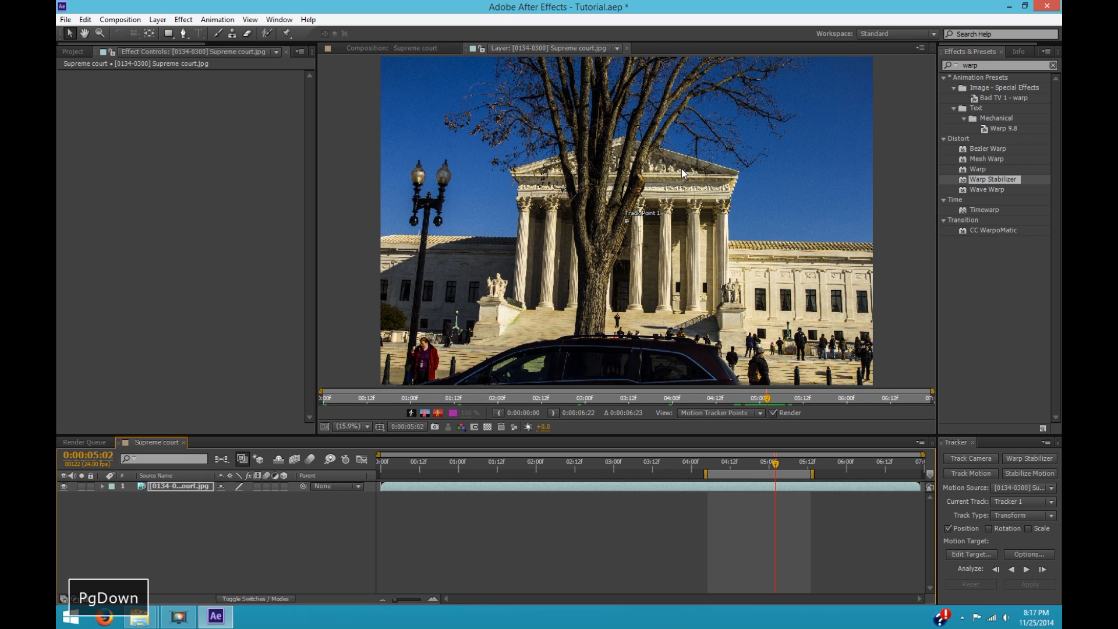
pyautogui.press('pagedown')
pyautogui.press('pageup')
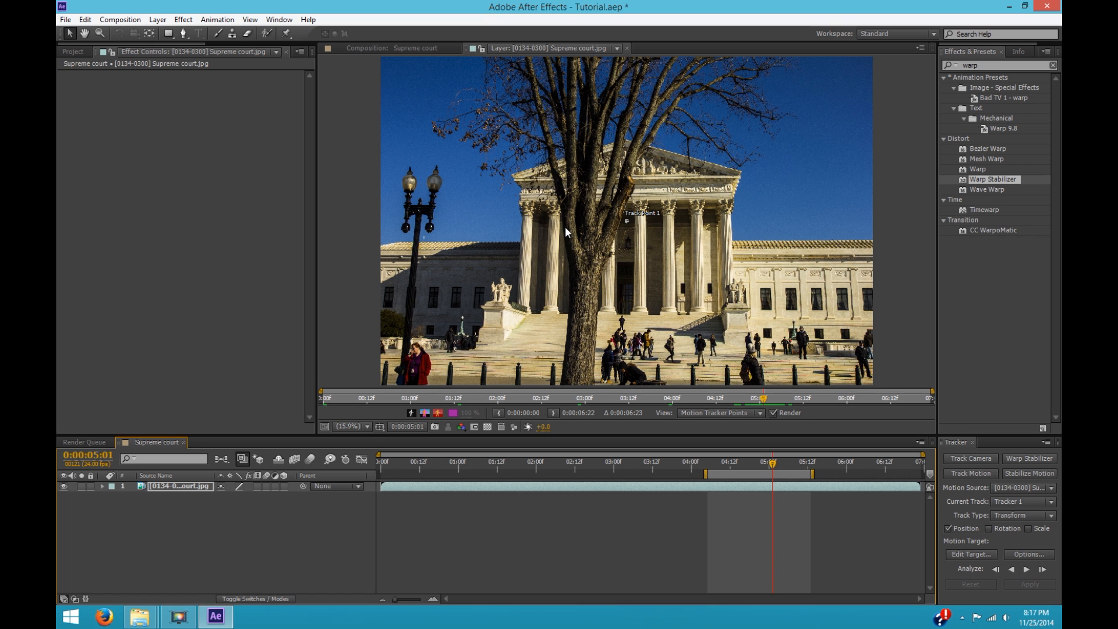
# Step: Go back to the first frame and set the composition's preview resolution to Full for a sharp close-up of the layer
pyautogui.click(380, 470)
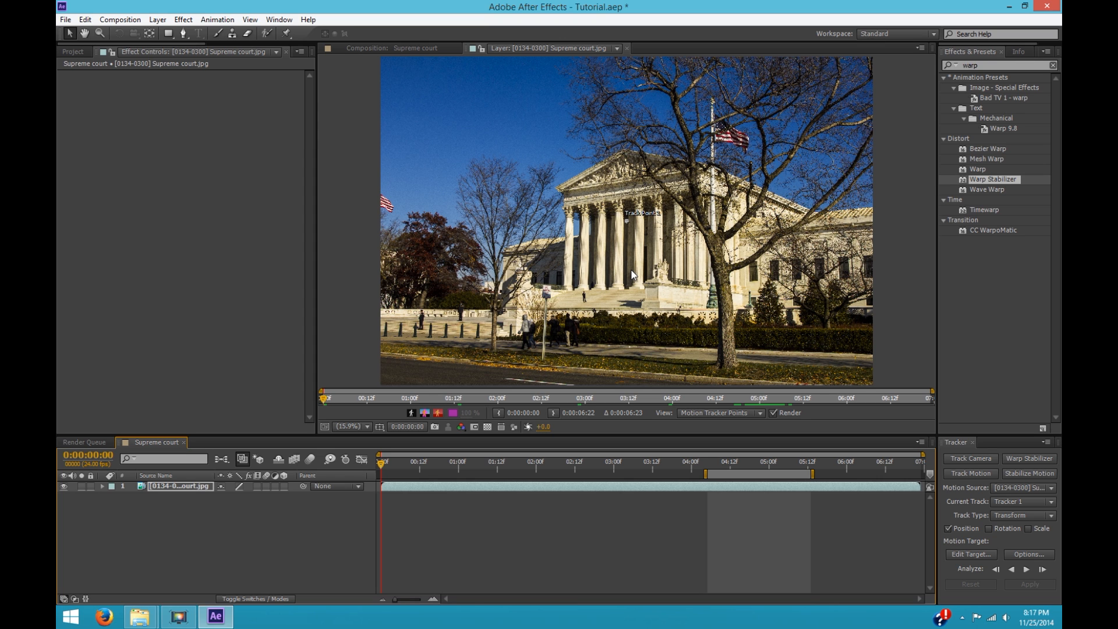
pyautogui.scroll(5, 630, 151)
pyautogui.press('space')
pyautogui.moveTo(629, 156); pyautogui.dragTo(654, 248)
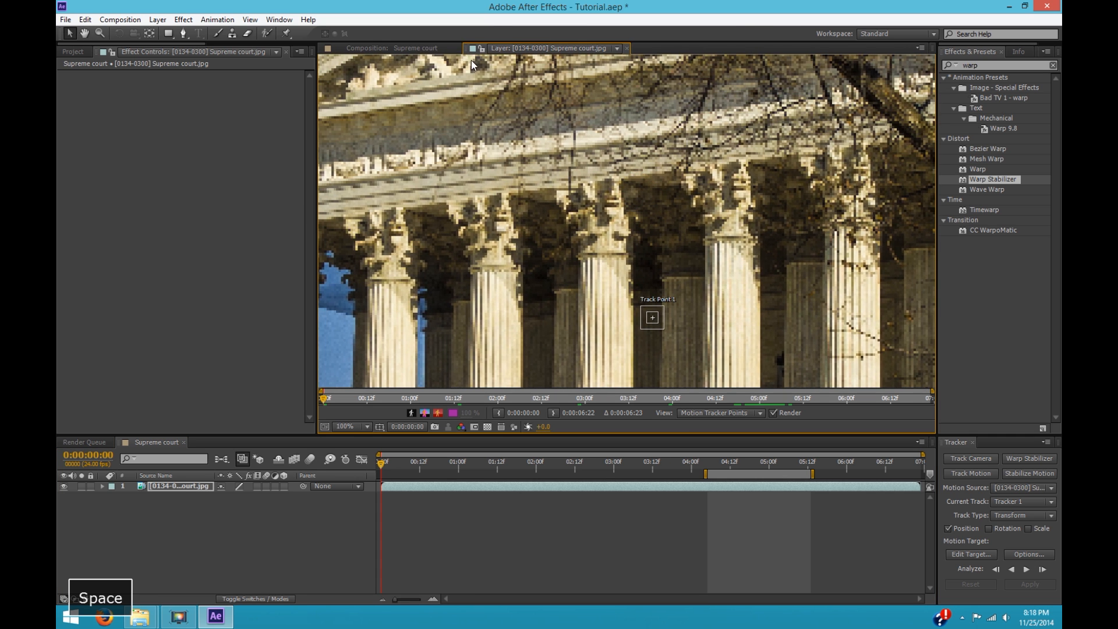
pyautogui.click(420, 50)
pyautogui.click(494, 429)
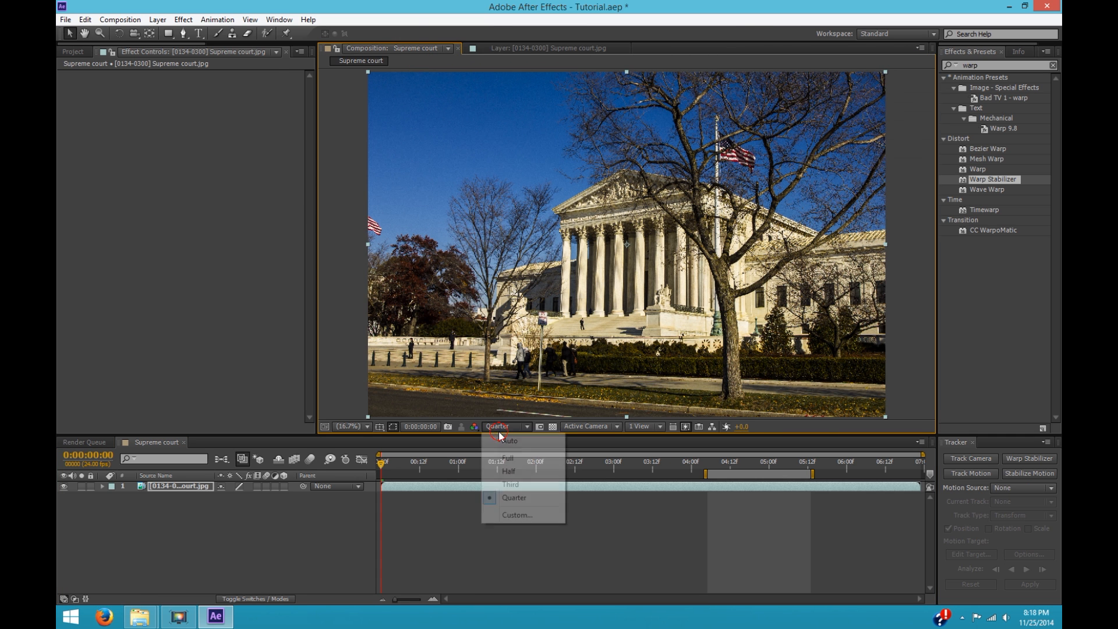
pyautogui.click(528, 462)
pyautogui.click(547, 48)
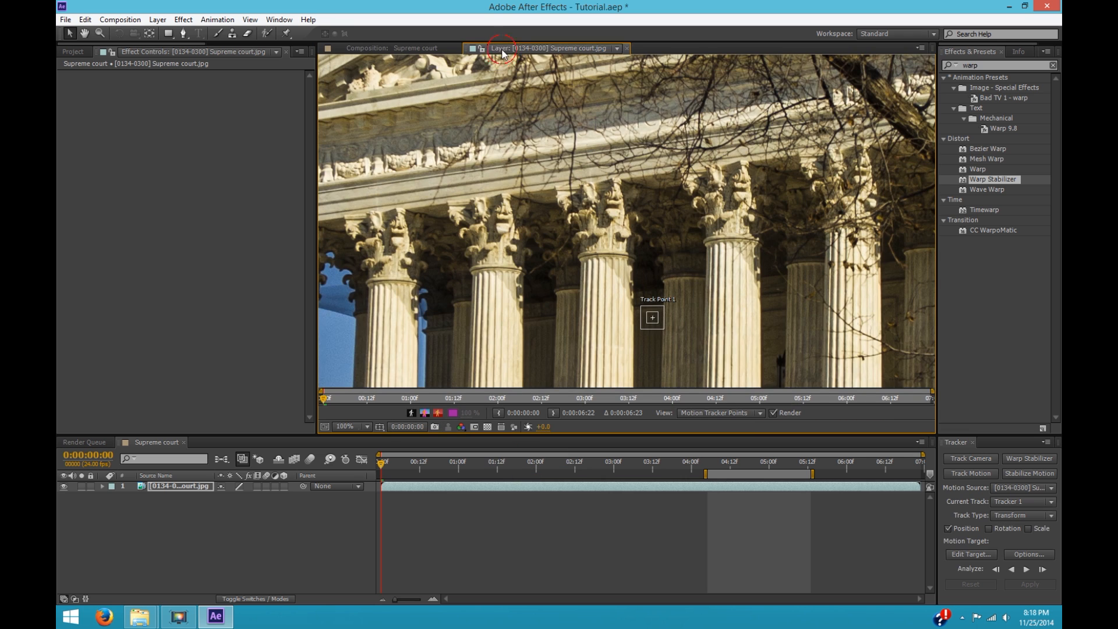
# Step: Place Track Point 1 on the peak of the building's pediment and shrink its search region slightly
pyautogui.press('space')
pyautogui.moveTo(620, 149); pyautogui.dragTo(612, 207)
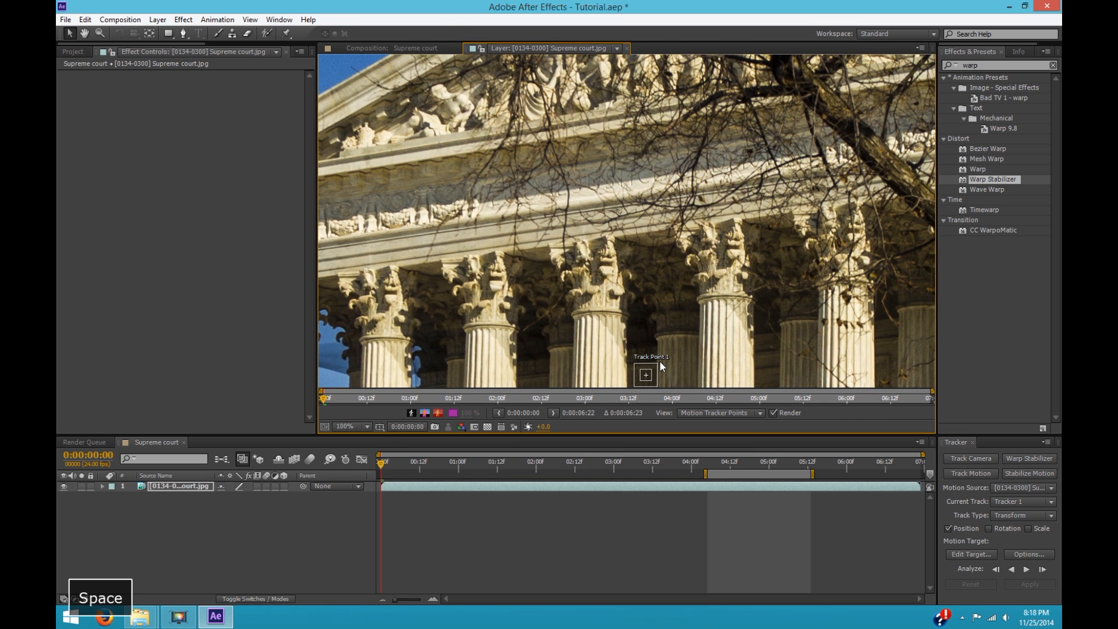
pyautogui.moveTo(658, 360)
pyautogui.mouseDown()
pyautogui.moveTo(701, 350)
pyautogui.moveTo(655, 103)
pyautogui.moveTo(676, 323)
pyautogui.moveTo(644, 198)
pyautogui.moveTo(647, 153)
pyautogui.mouseUp()
pyautogui.press('space')
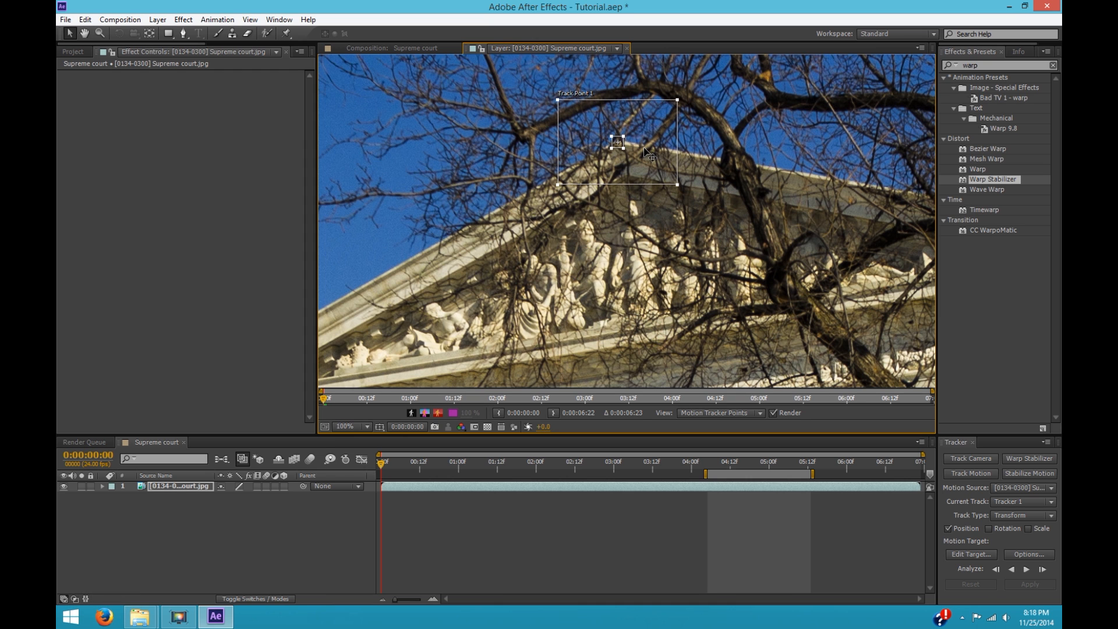
pyautogui.moveTo(678, 187); pyautogui.dragTo(674, 184)
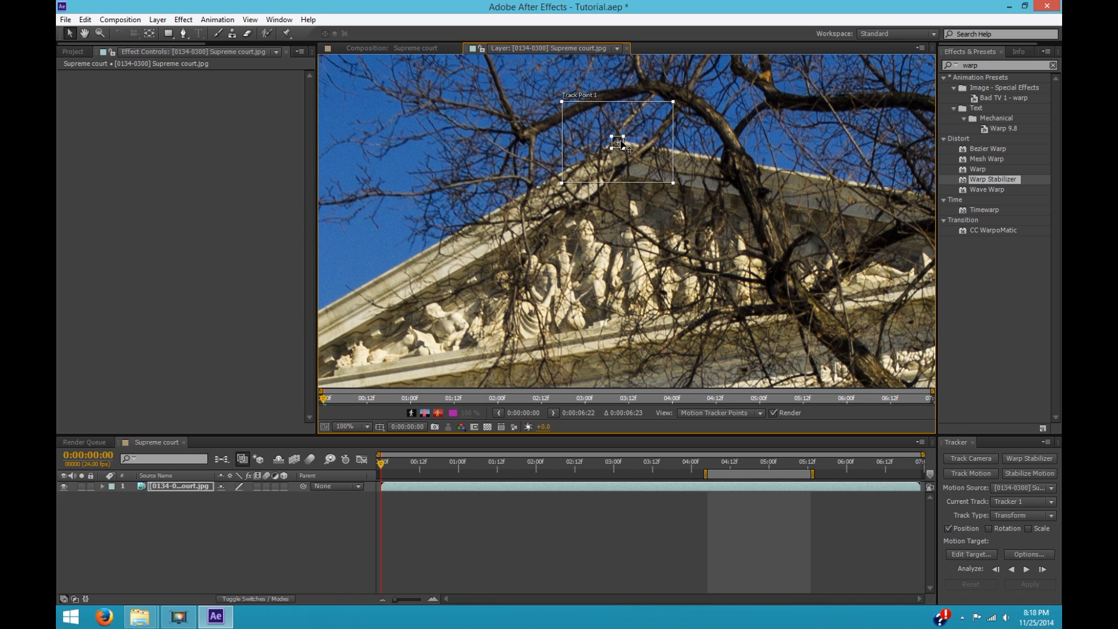
pyautogui.scroll(1, 621, 140)
pyautogui.scroll(1, 621, 141)
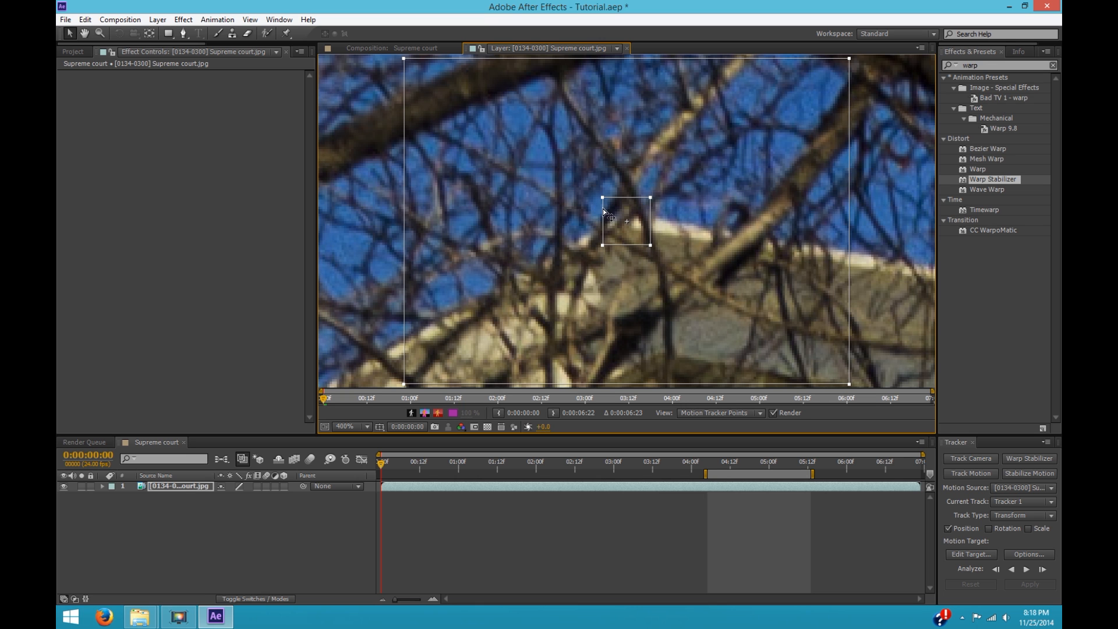
pyautogui.scroll(-1, 689, 211)
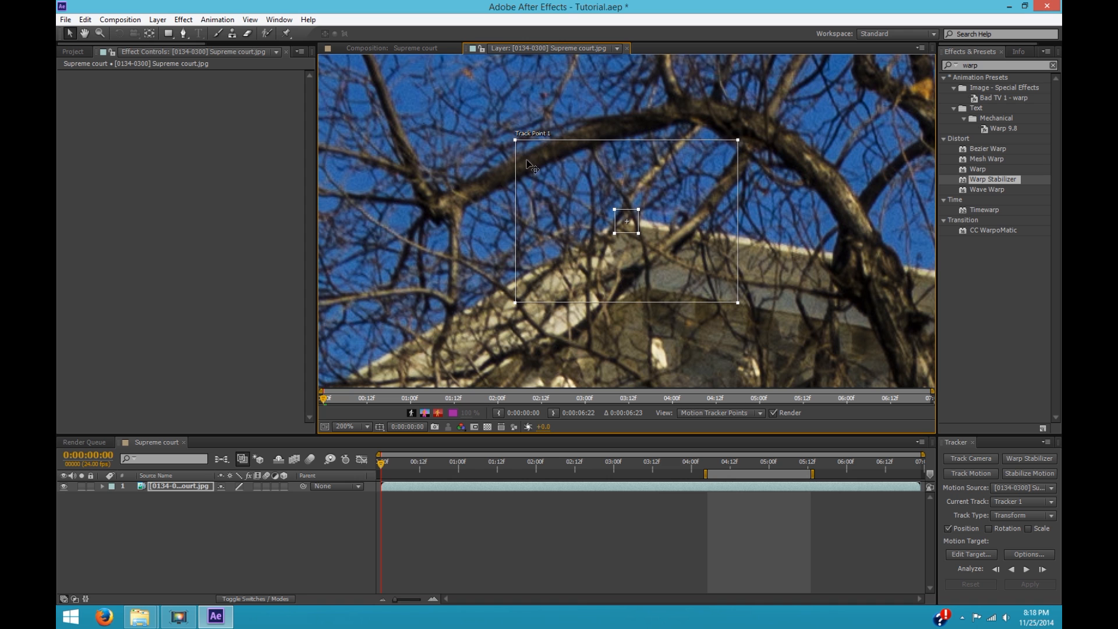
pyautogui.scroll(-1, 805, 225)
pyautogui.press('space')
pyautogui.moveTo(770, 271); pyautogui.dragTo(759, 253)
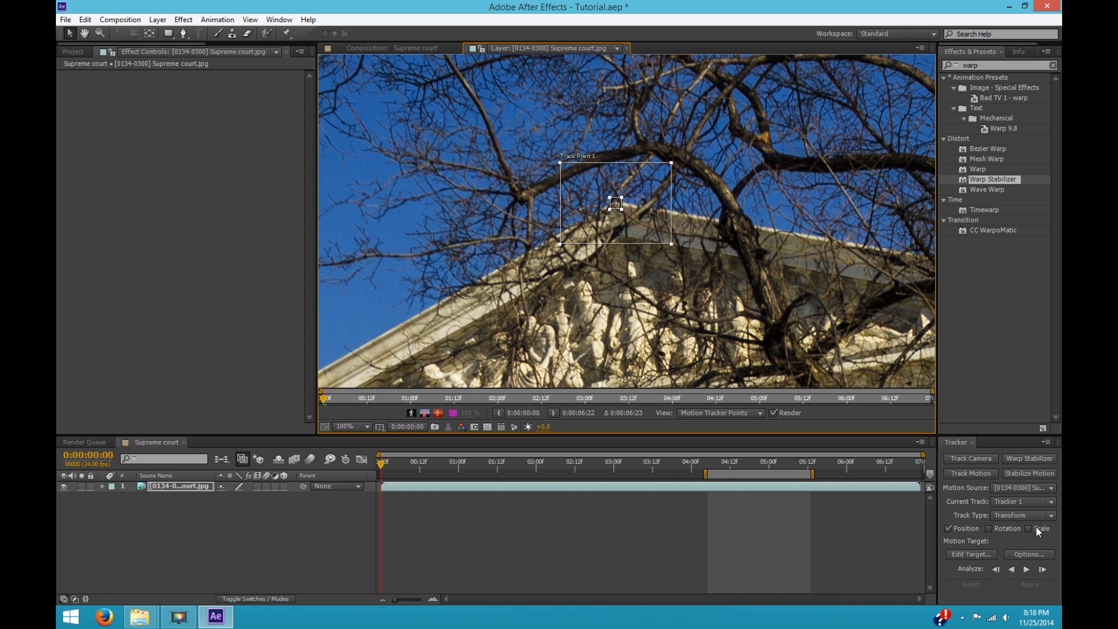
# Step: Expand the layer's Motion Trackers in the timeline to reveal Tracker 1
pyautogui.click(103, 486)
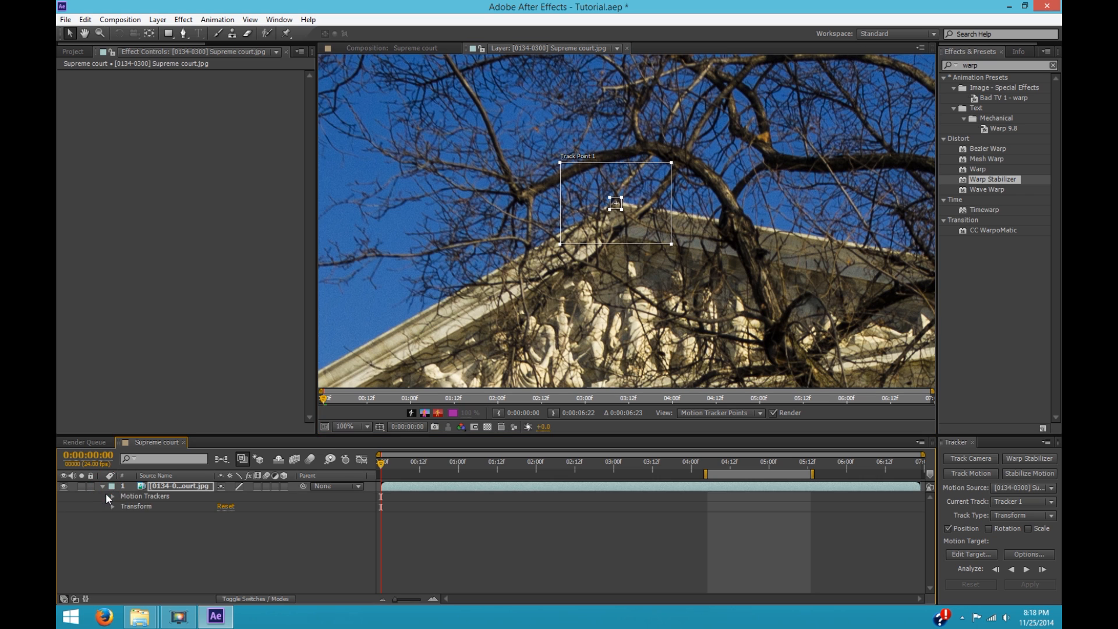
pyautogui.click(112, 496)
pyautogui.press('=')
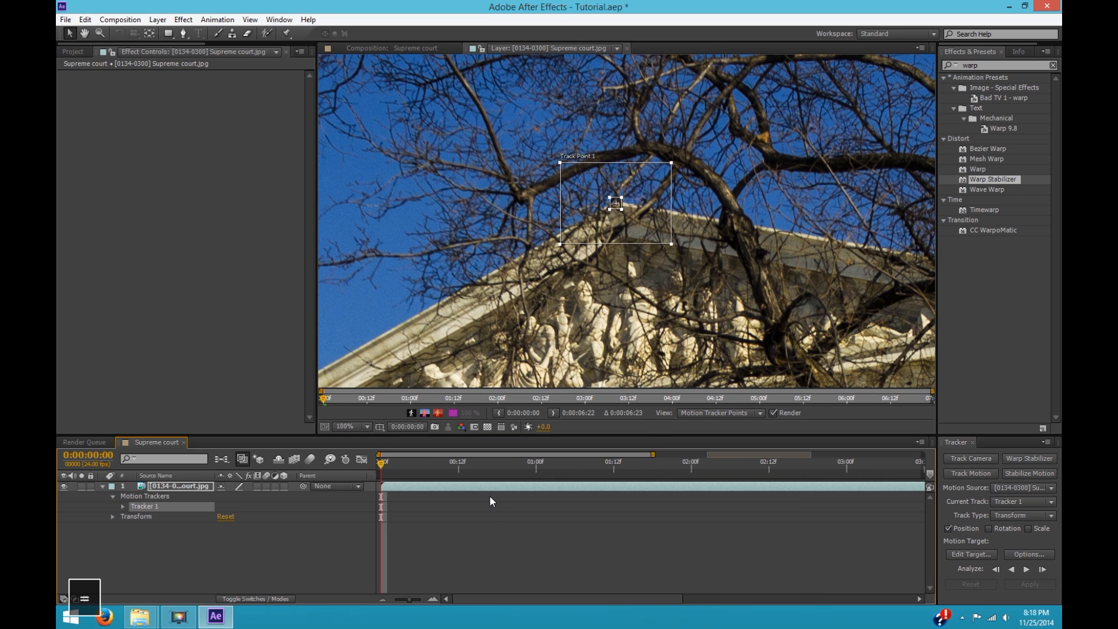
pyautogui.press('-')
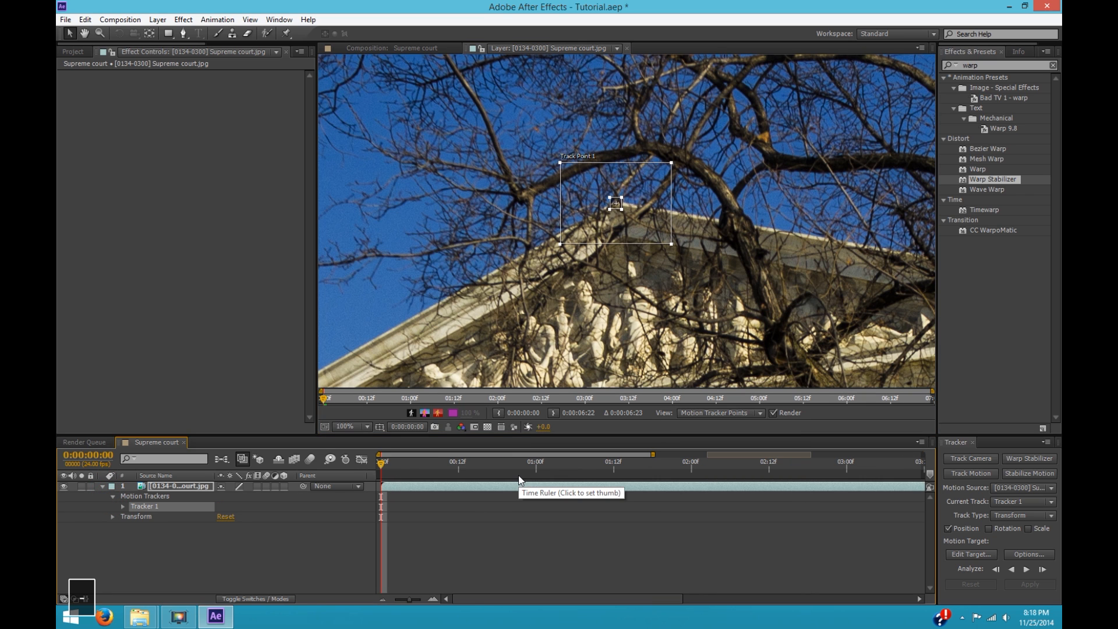
# Step: Analyze the track one frame at a time up to 0:00:00:04, realigning Track Point 1 with the pediment's peak where it drifts
pyautogui.click(1043, 569)
pyautogui.moveTo(591, 227); pyautogui.dragTo(664, 250)
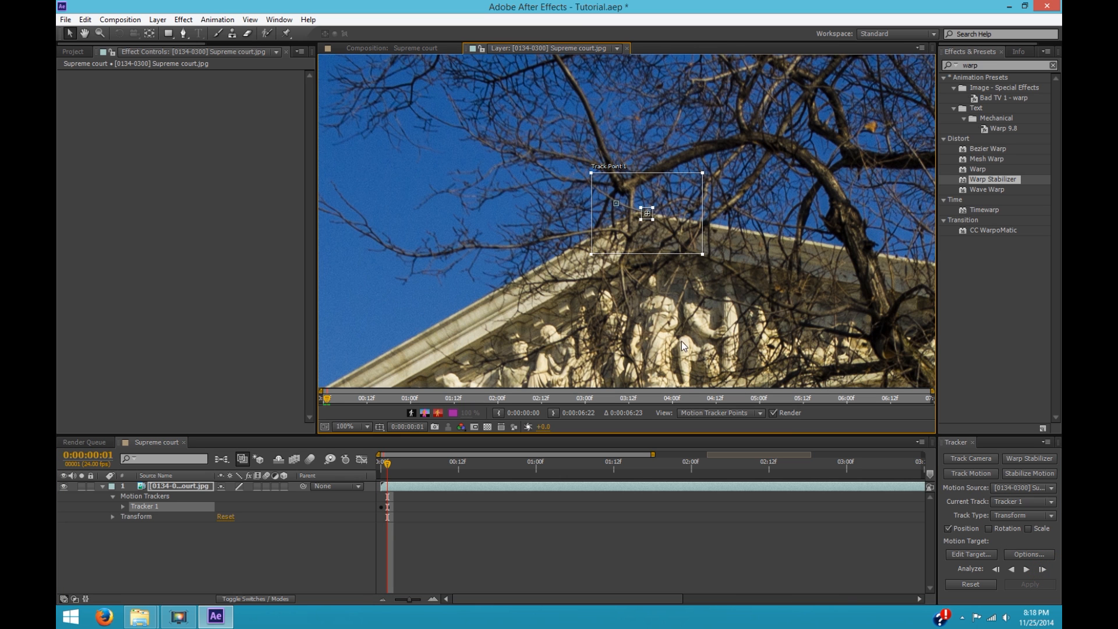
pyautogui.click(1042, 569)
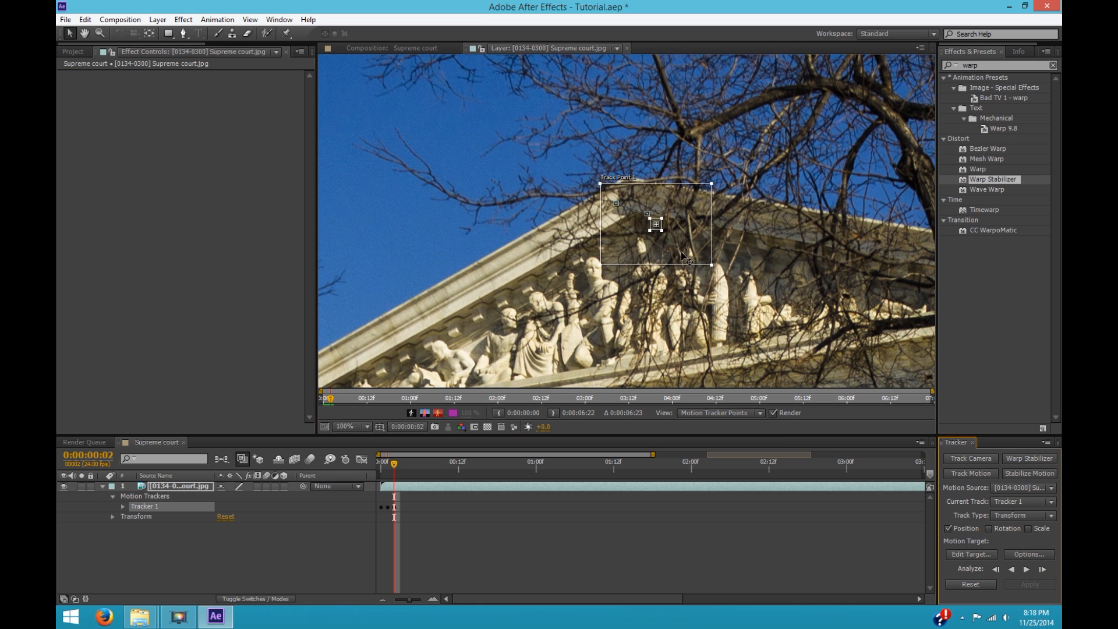
pyautogui.click(1043, 569)
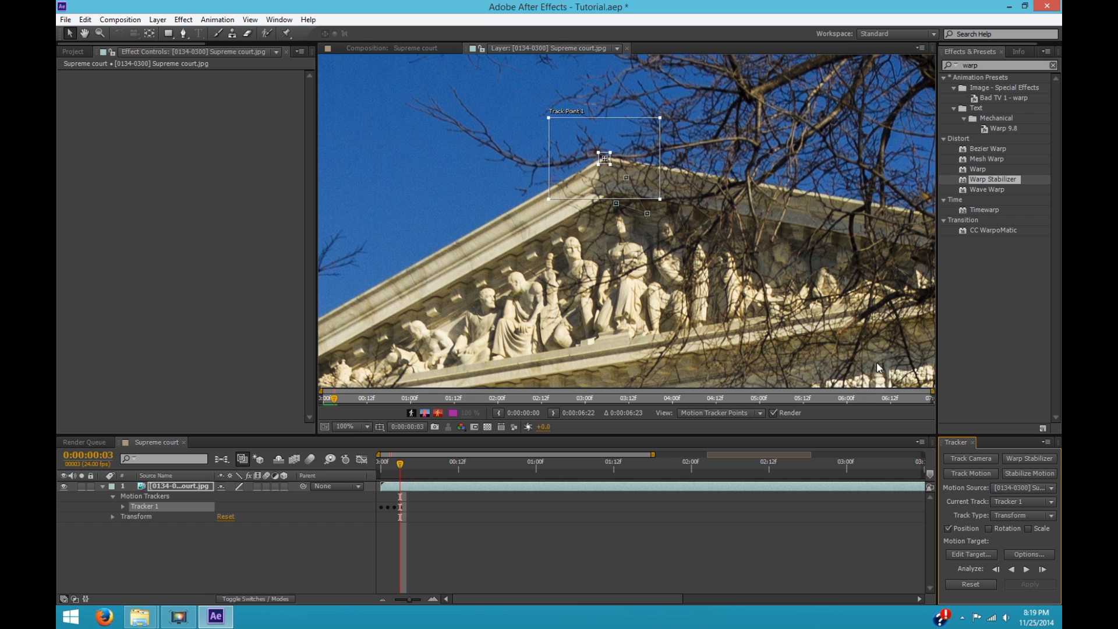
pyautogui.click(1043, 569)
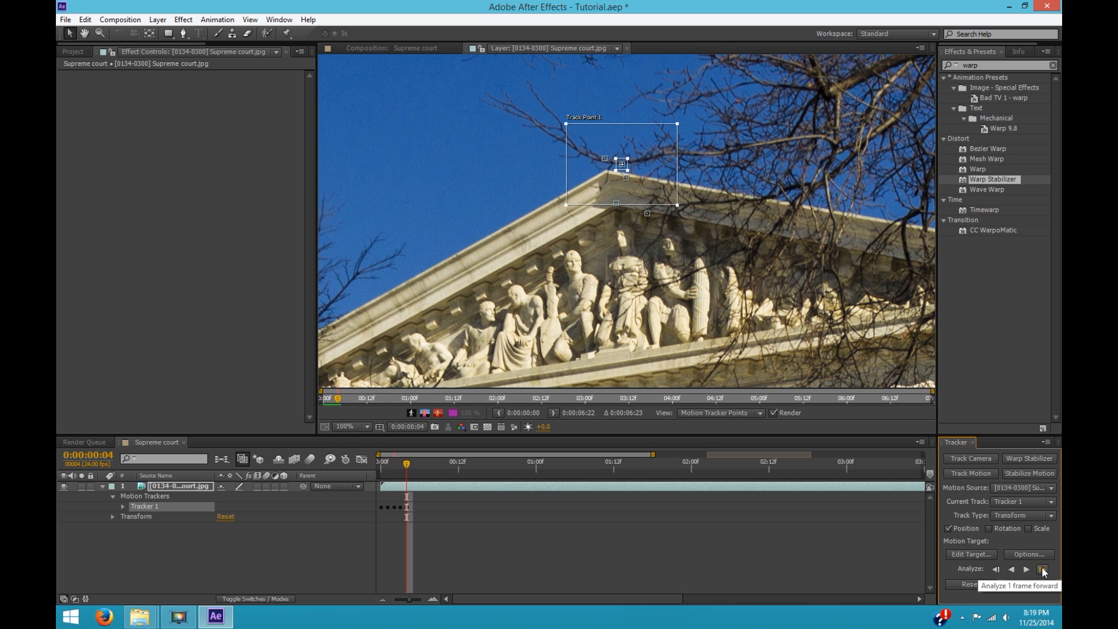
pyautogui.moveTo(643, 156); pyautogui.dragTo(628, 163)
# Step: Continue the analysis one frame at a time to 0:00:00:09 and start continuous forward analysis from there
pyautogui.click(1043, 570)
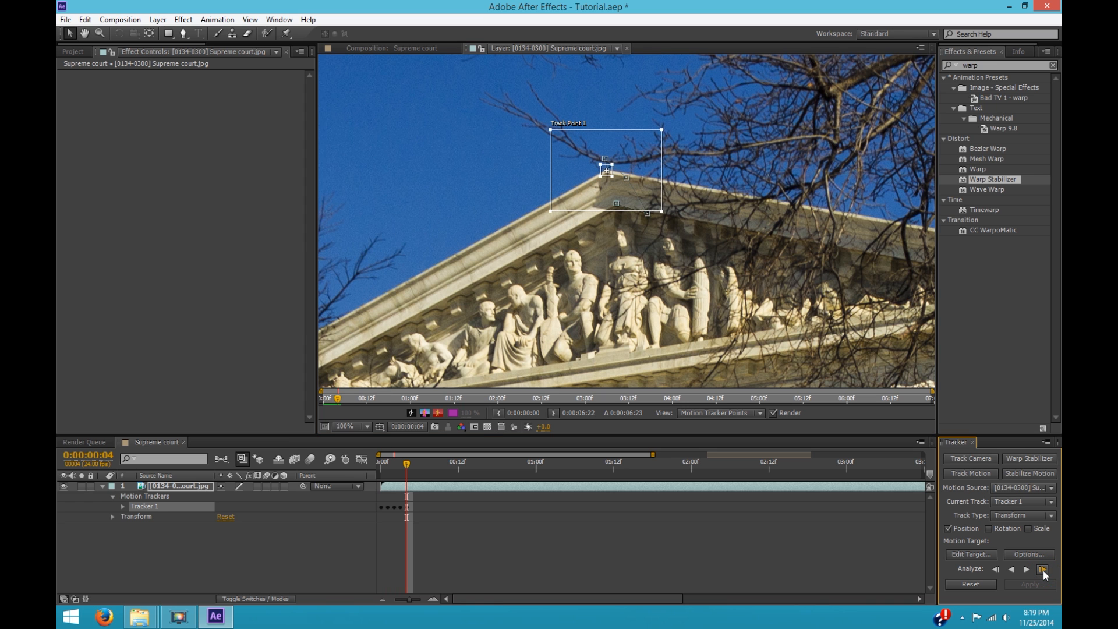
pyautogui.click(1042, 569)
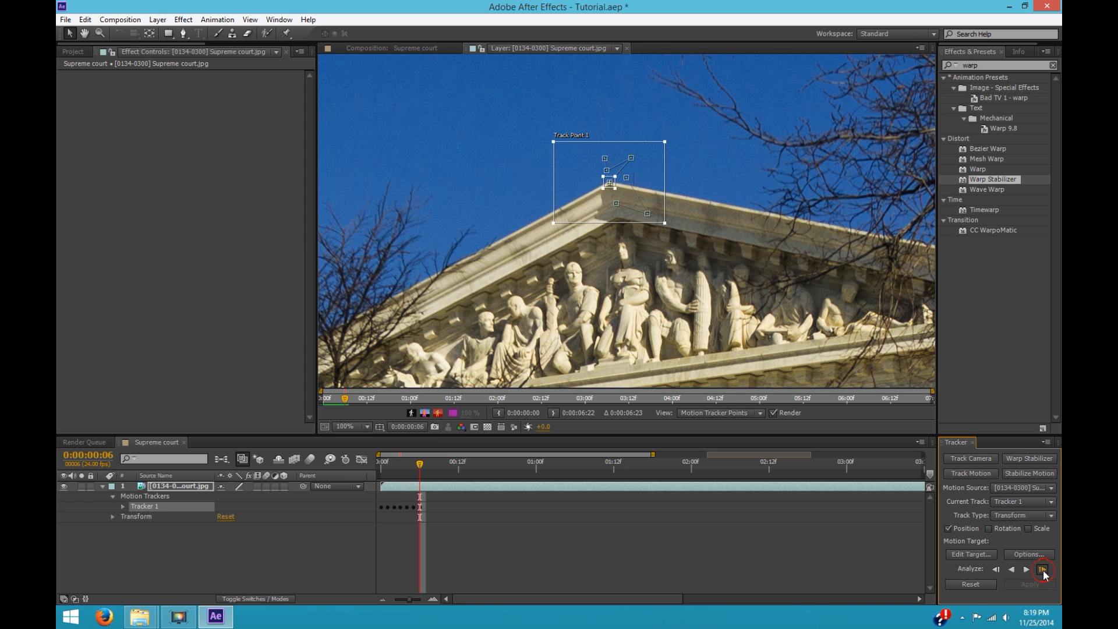
pyautogui.click(1043, 570)
pyautogui.click(1042, 569)
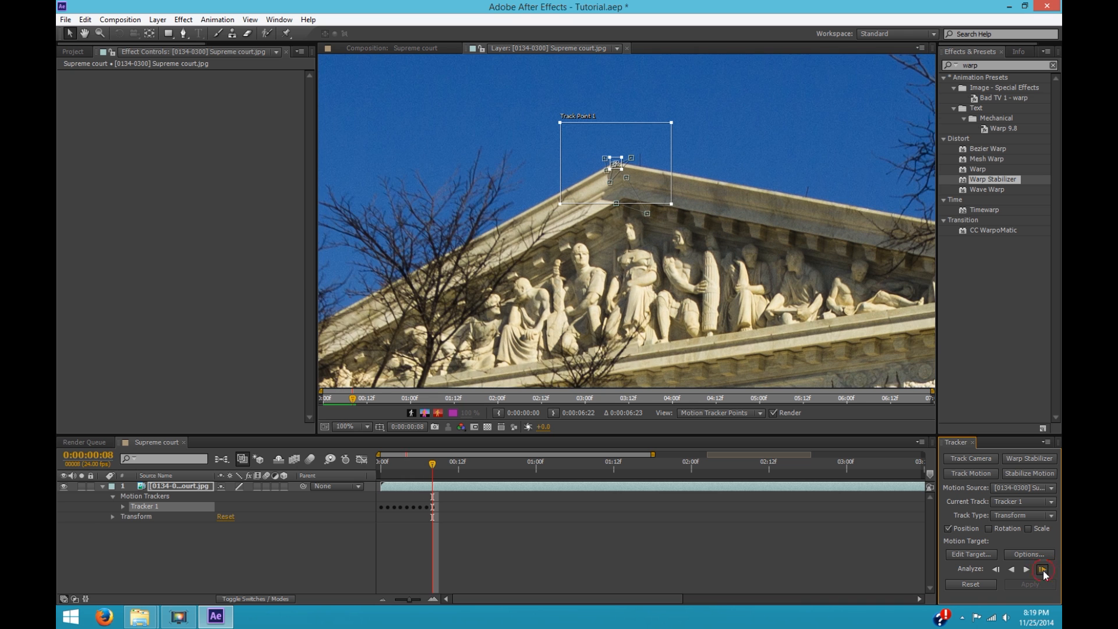
pyautogui.click(1043, 570)
pyautogui.click(1029, 570)
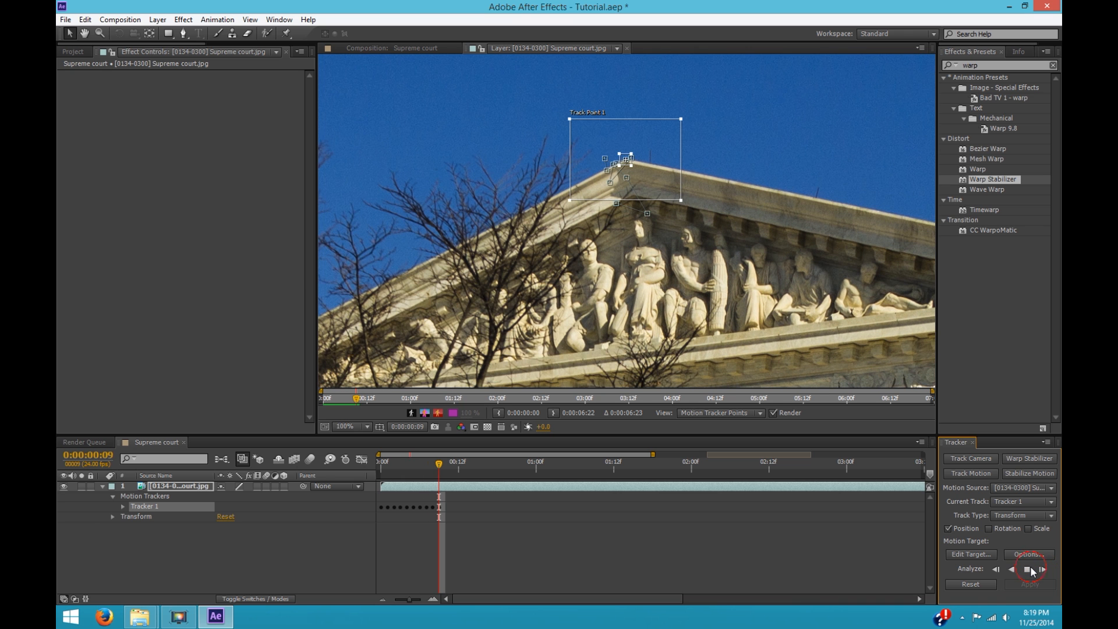
# Step: Stop the analysis and review frames 0:00:00:10 to 0:00:00:12, keeping Track Point 1 aligned with the pediment's peak
pyautogui.click(1028, 569)
pyautogui.press('pageup')
pyautogui.press('pageup')
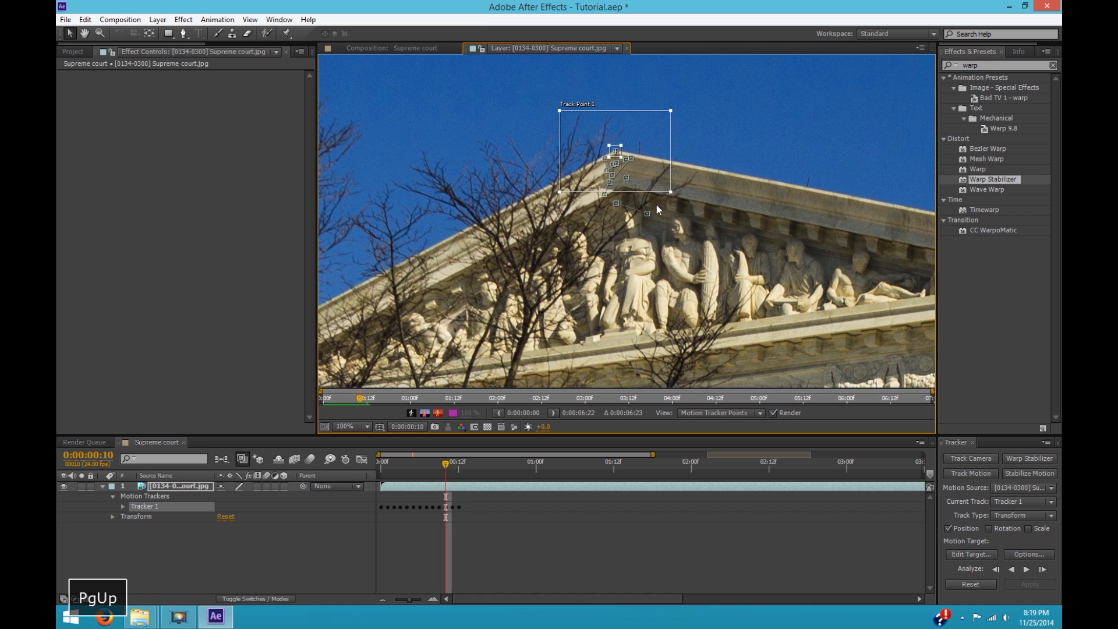
pyautogui.press('pagedown')
pyautogui.moveTo(581, 208); pyautogui.dragTo(597, 190)
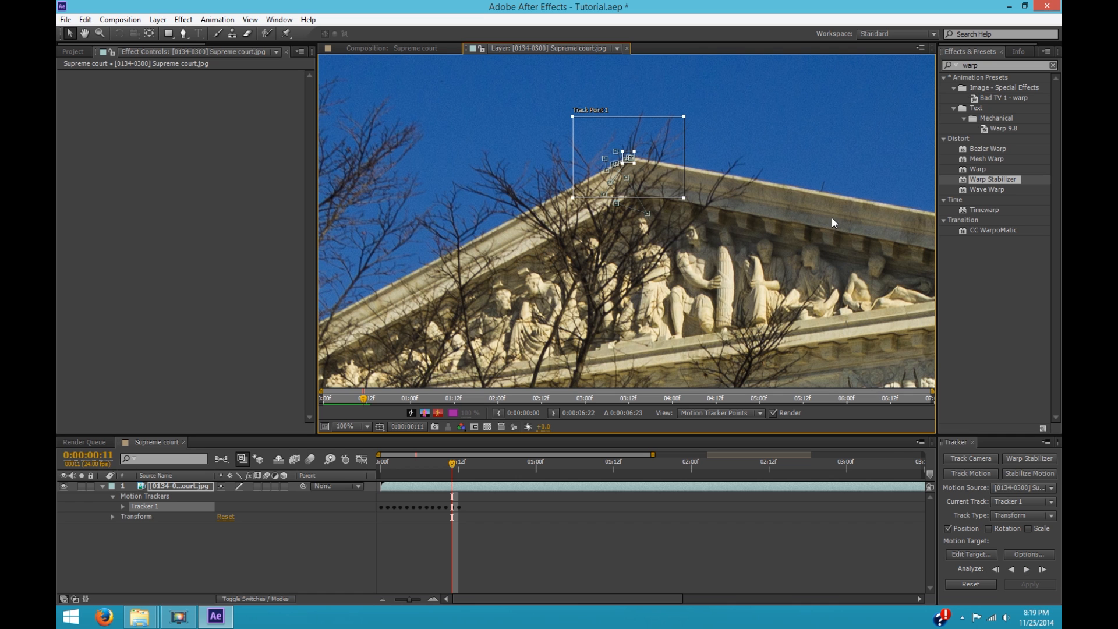
pyautogui.press('pagedown')
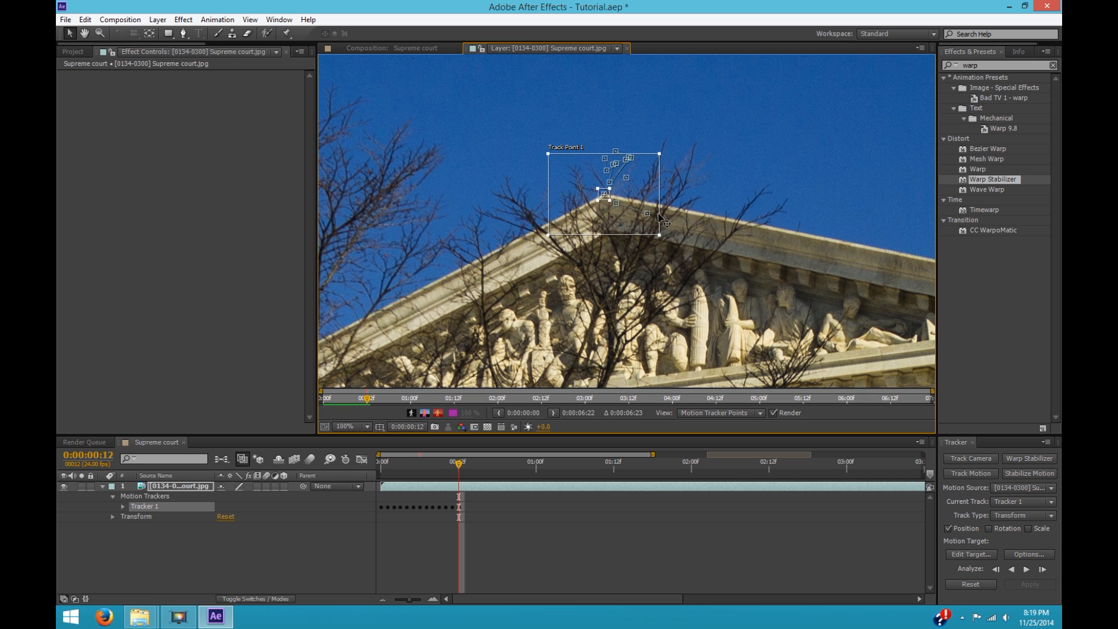
# Step: Analyze Track Point 1 forward from 0:00:00:12 until 0:00:04:23, where the tree trunk crosses the pediment's peak
pyautogui.click(1027, 569)
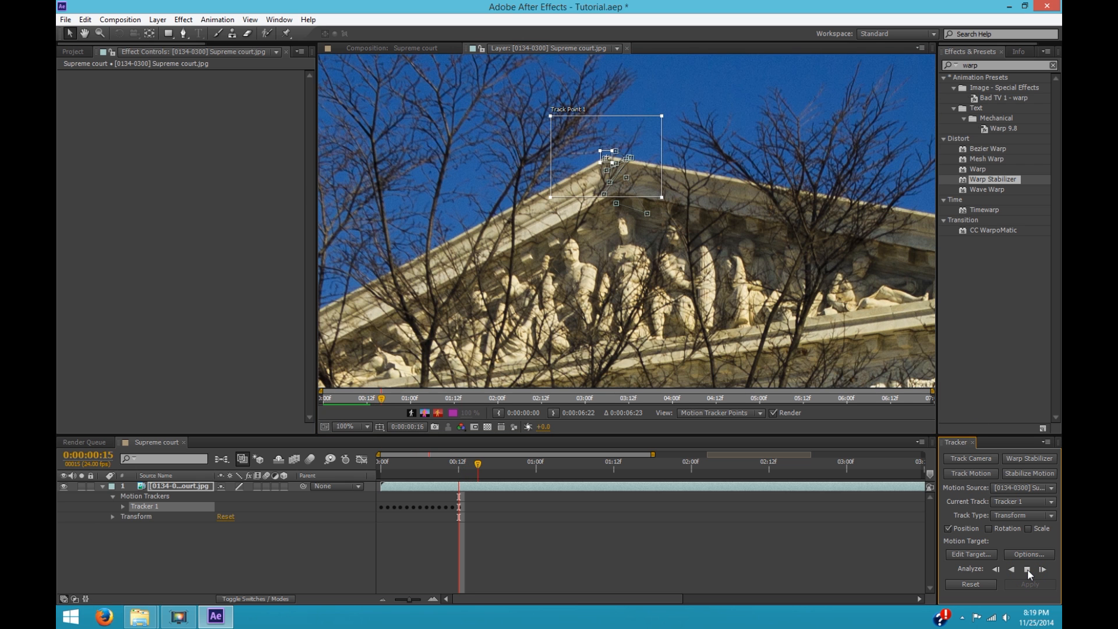
pyautogui.click(1026, 569)
pyautogui.click(1027, 569)
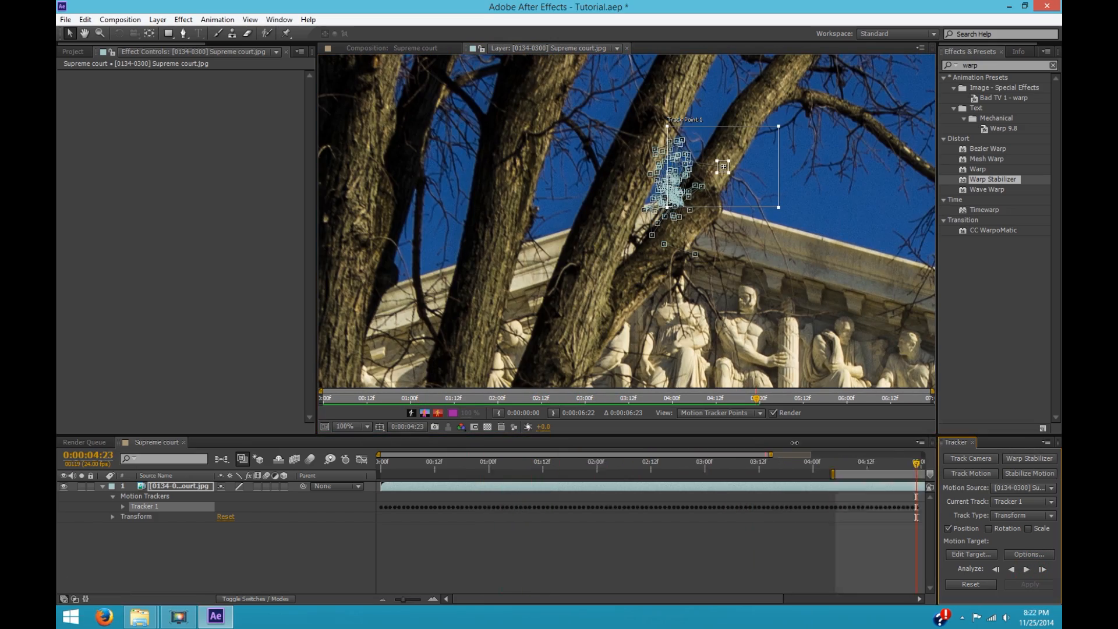
pyautogui.click(1028, 570)
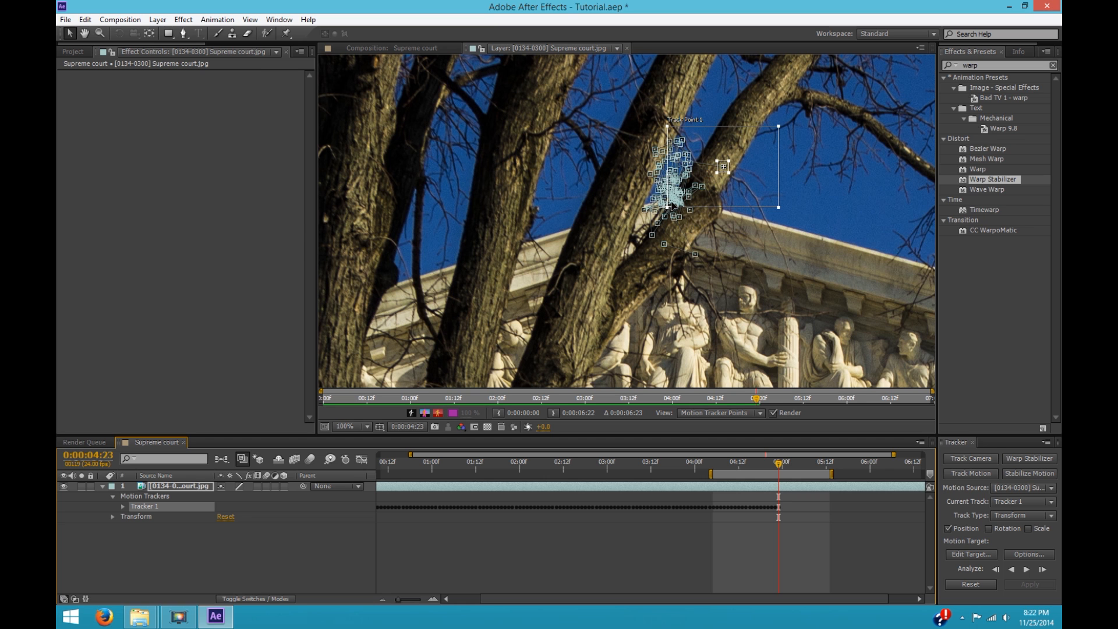
# Step: Examine the frames from 0:00:04:23 to 0:00:05:05 to judge whether the pediment's peak can still be tracked behind the trees
pyautogui.scroll(2, 672, 205)
pyautogui.press('space')
pyautogui.moveTo(513, 342); pyautogui.dragTo(670, 243)
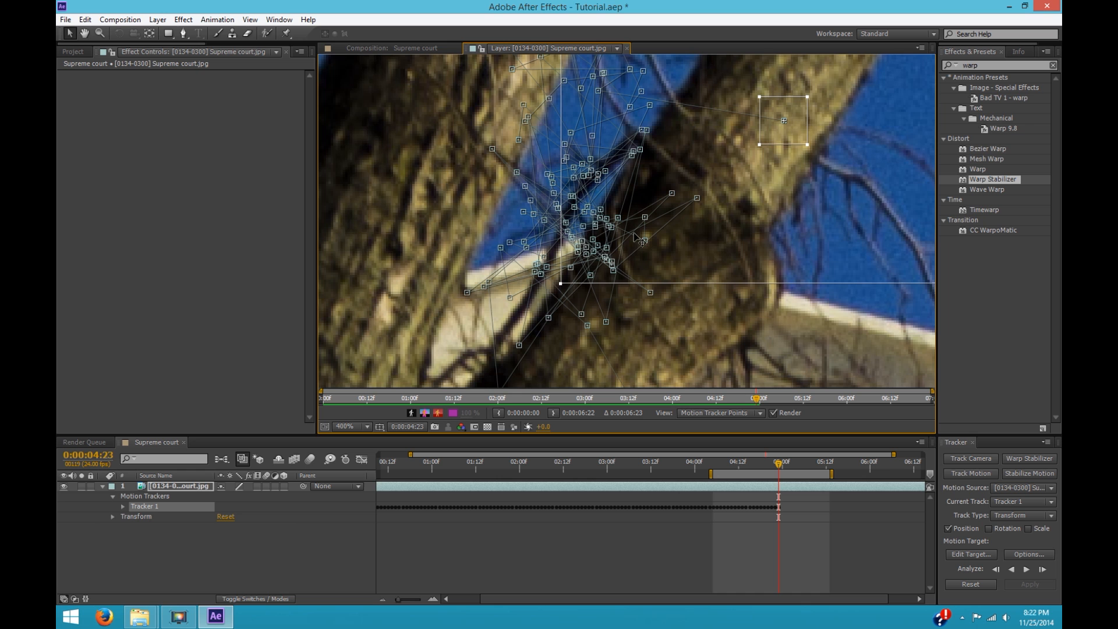
pyautogui.scroll(-2, 634, 234)
pyautogui.press('space')
pyautogui.moveTo(675, 284); pyautogui.dragTo(704, 227)
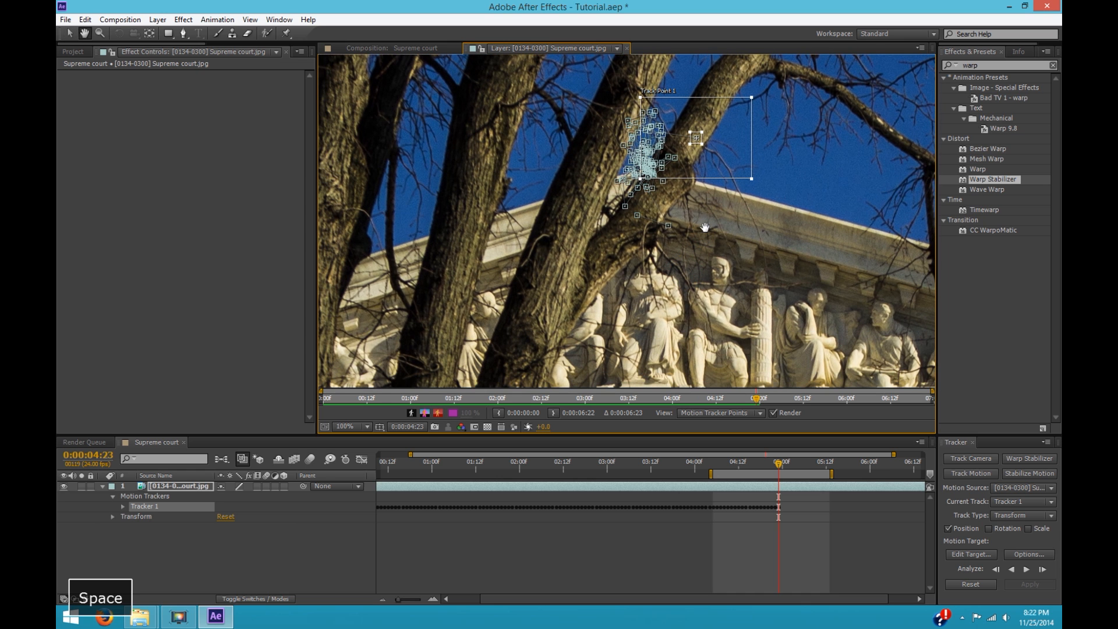
pyautogui.press('pagedown')
pyautogui.press('pagedown')
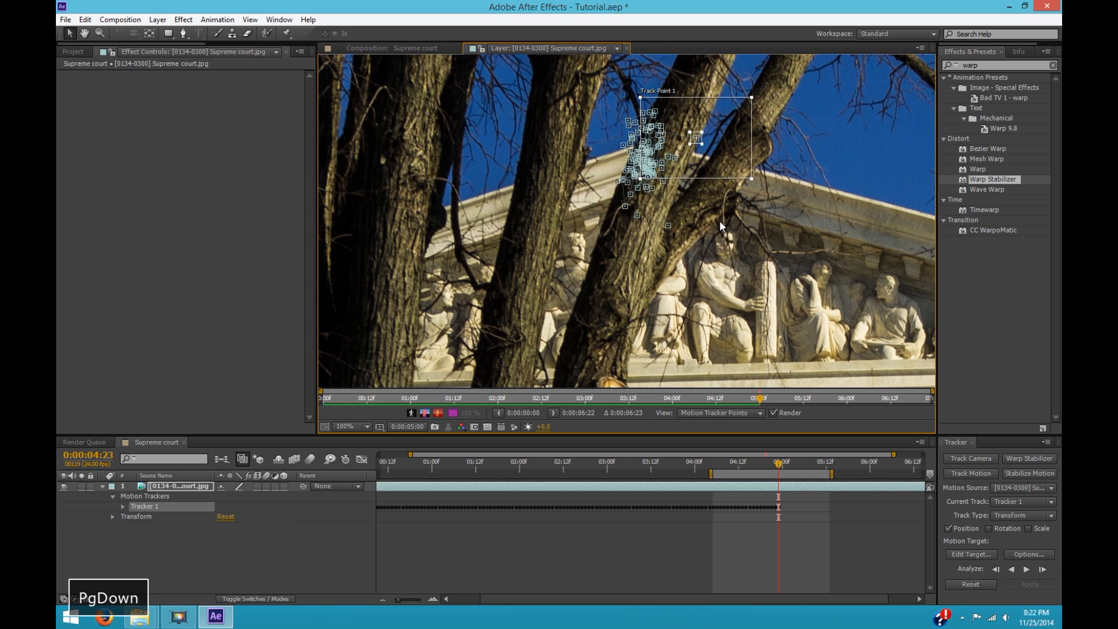
pyautogui.press('pagedown')
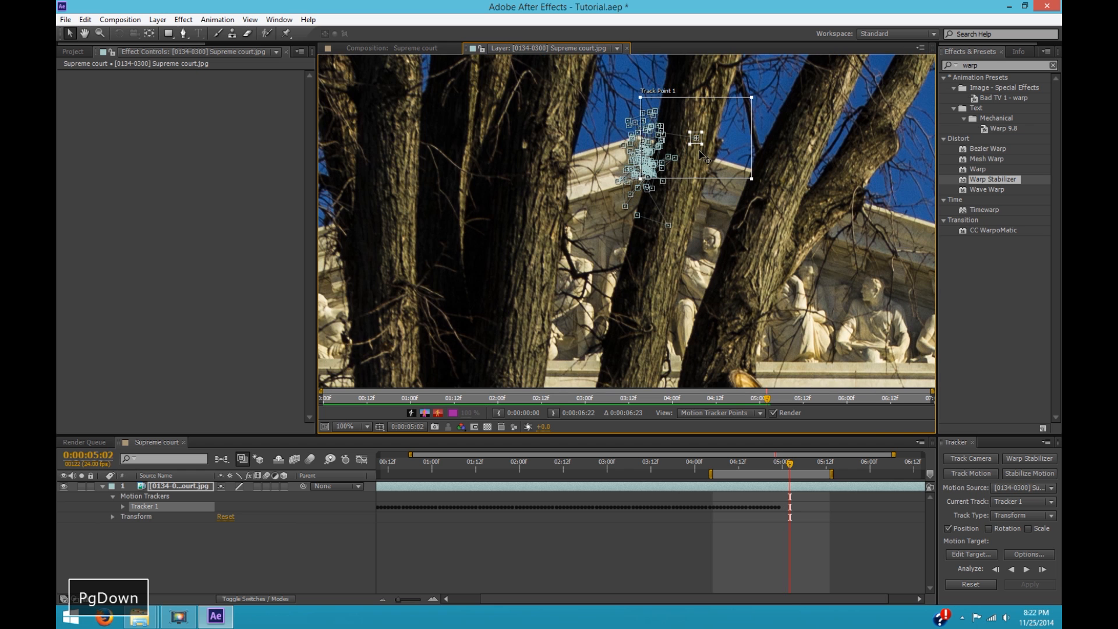
pyautogui.press('pagedown')
pyautogui.press('pagedown')
pyautogui.press('pagedown')
pyautogui.press('pagedown')
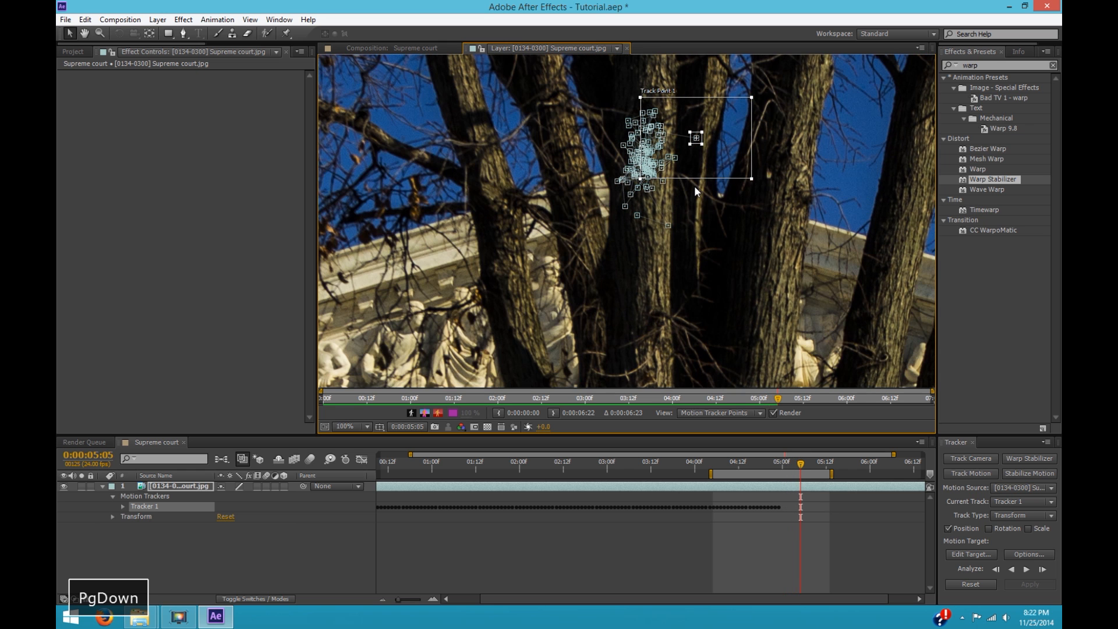
pyautogui.press('pageup')
pyautogui.press('pageup')
pyautogui.press('pageup')
pyautogui.press('pageup')
pyautogui.press('pageup')
pyautogui.press('pageup')
pyautogui.press('pageup')
pyautogui.press('pageup')
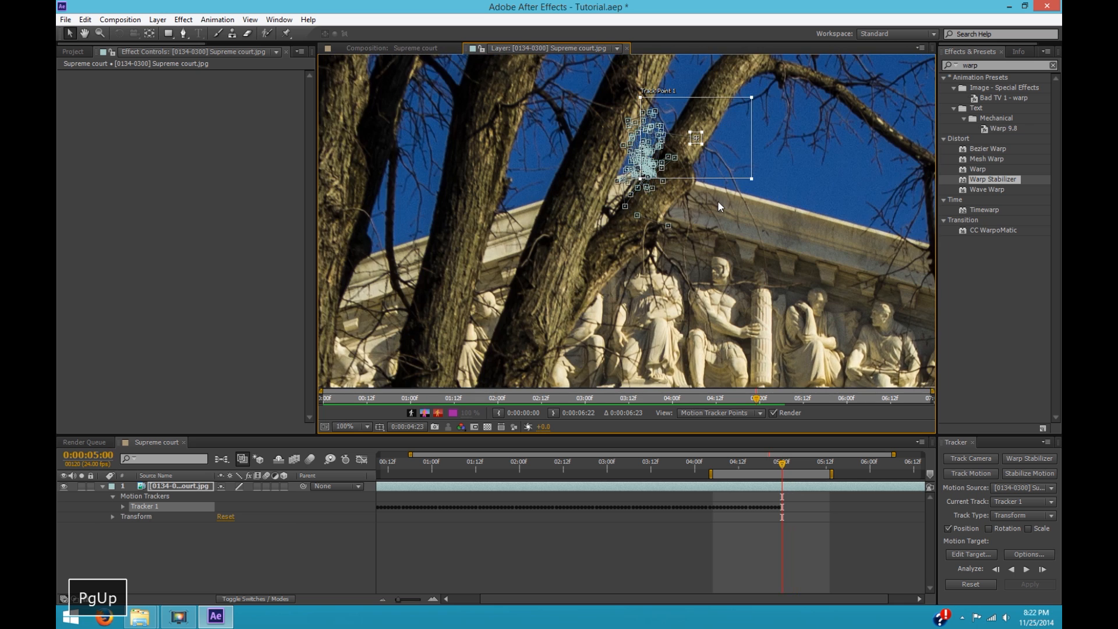
pyautogui.press('pagedown')
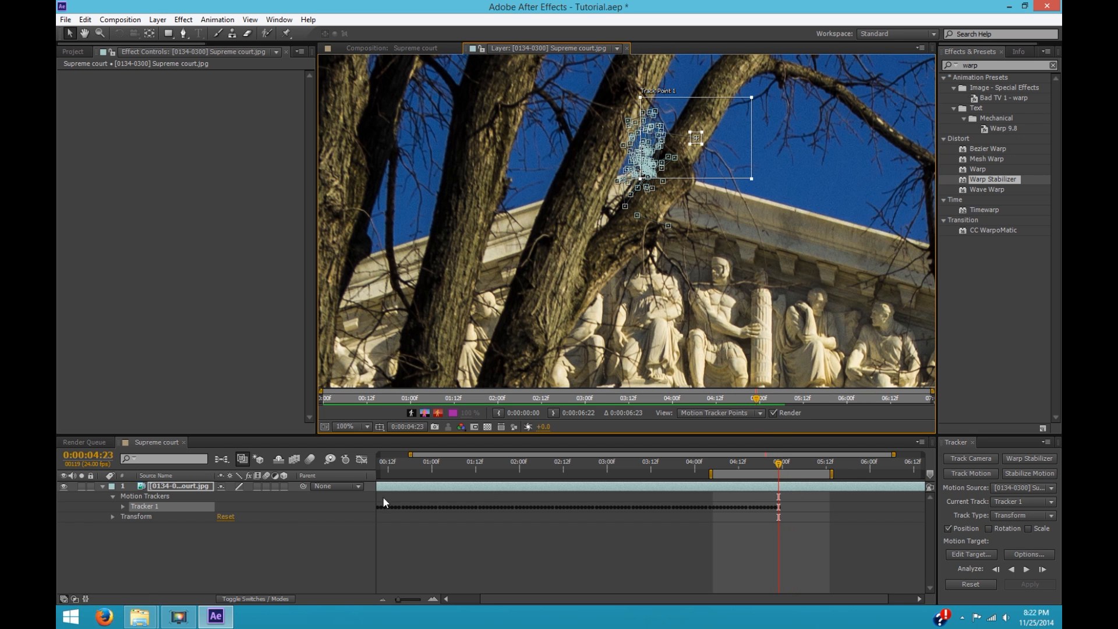
# Step: Expand Track Point 1's properties, delete its tracking keyframes at 0:00:04:23 and collapse the properties again
pyautogui.click(123, 506)
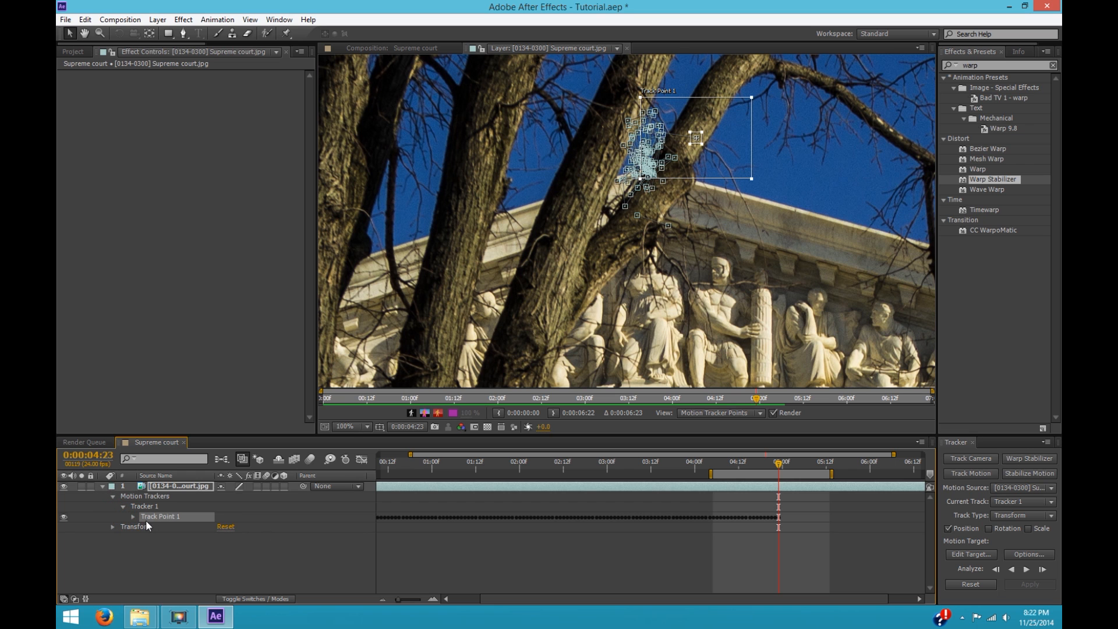
pyautogui.click(134, 517)
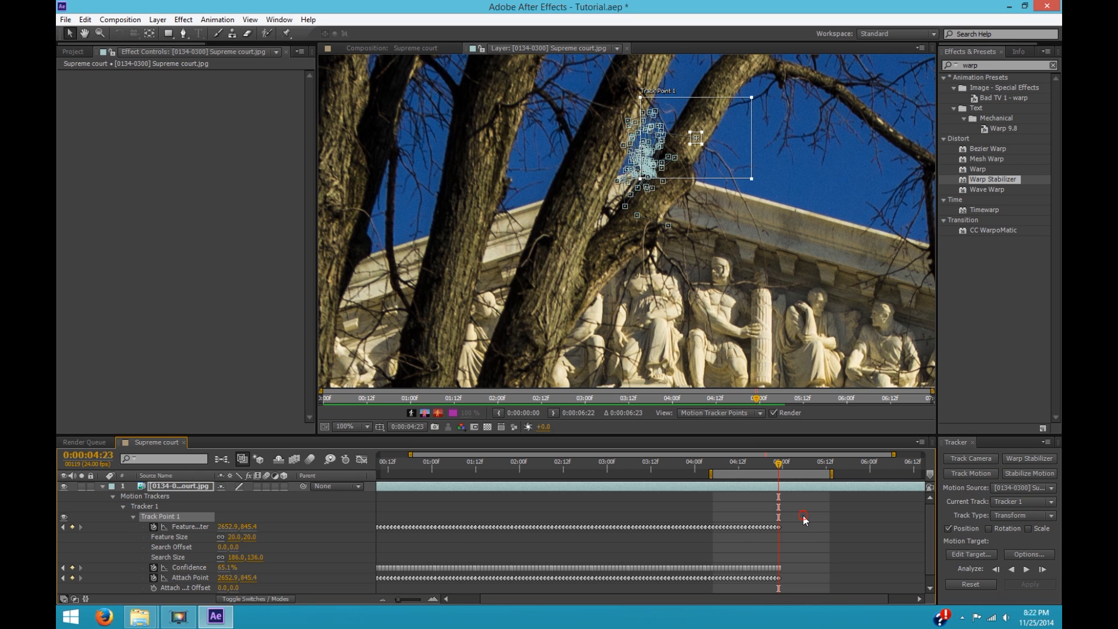
pyautogui.moveTo(802, 515); pyautogui.dragTo(758, 592)
pyautogui.press('Delete')
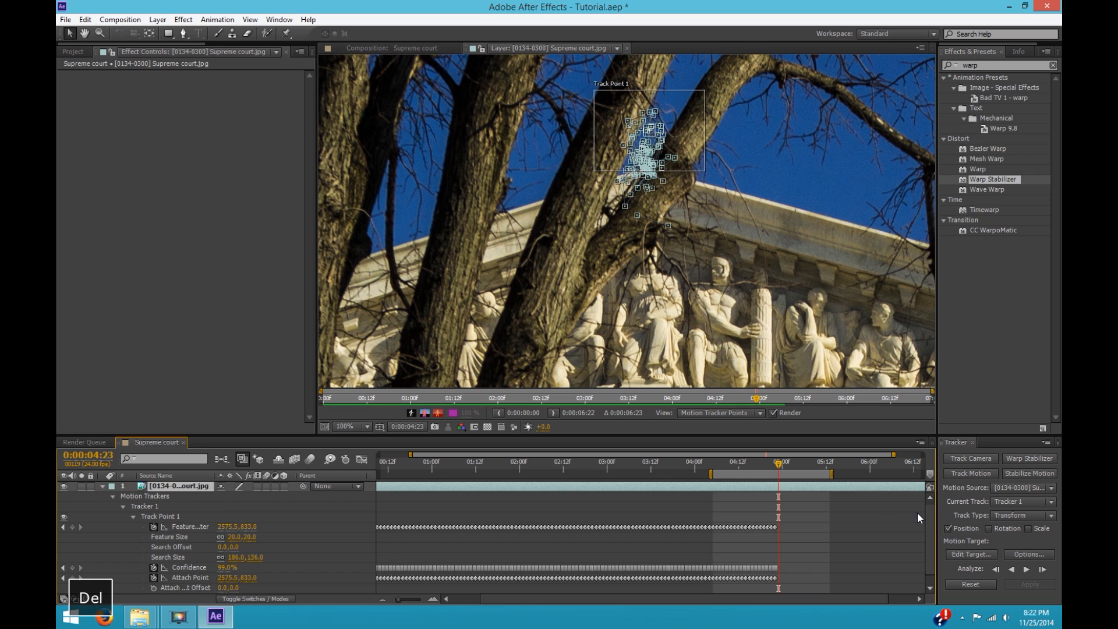
pyautogui.moveTo(928, 513); pyautogui.dragTo(928, 510)
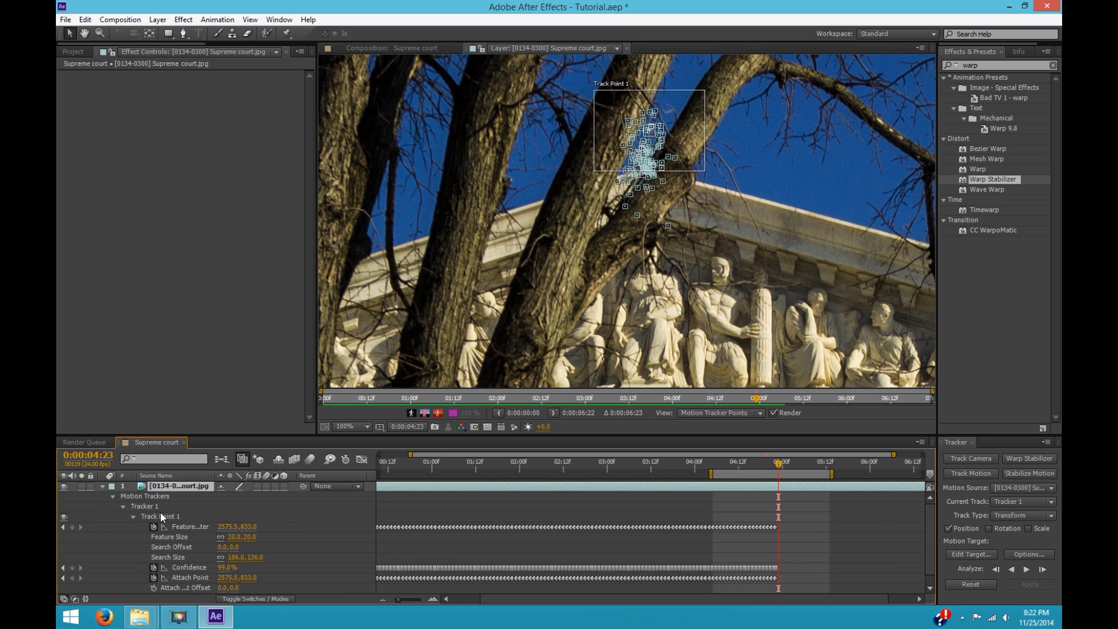
pyautogui.click(134, 517)
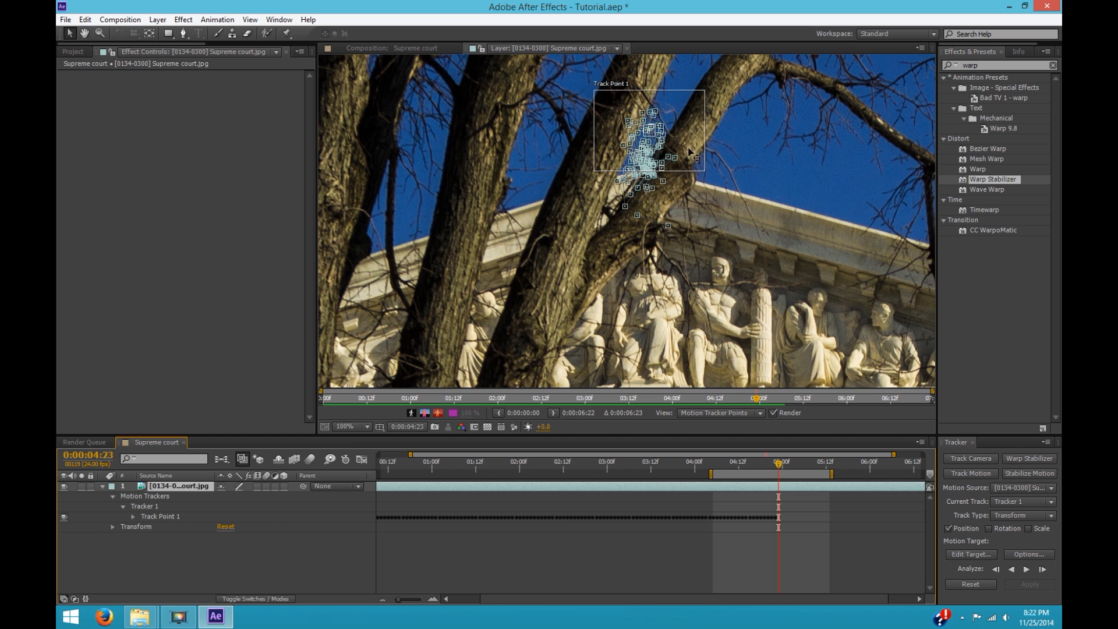
# Step: Add a second tracker of type Stabilize at 0:00:04:22 and move its track point onto an unobstructed column capital
pyautogui.press('pageup')
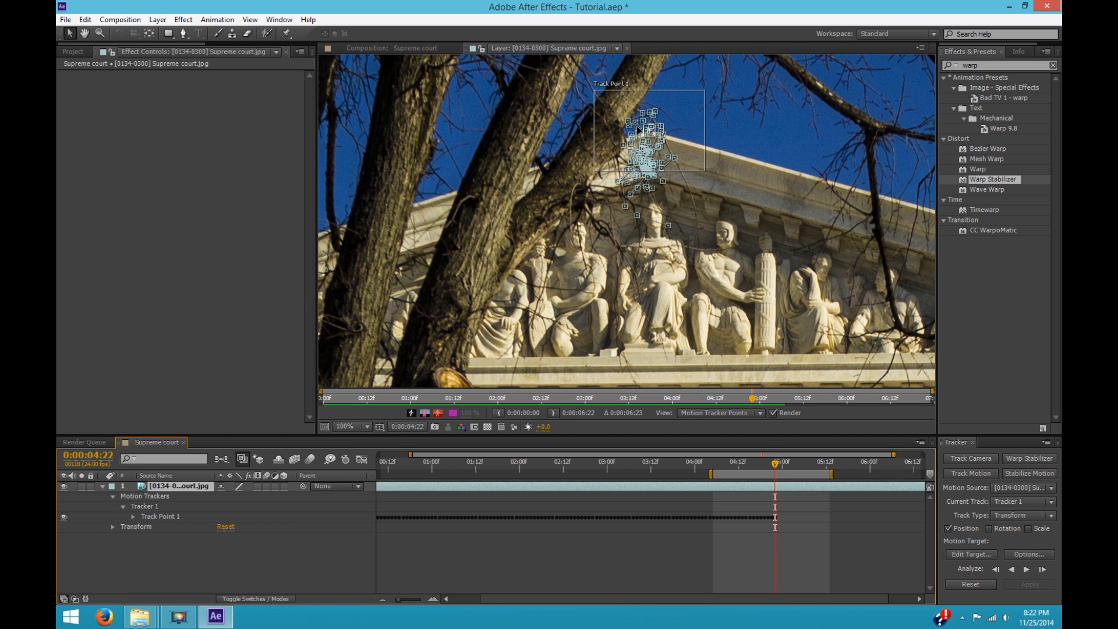
pyautogui.scroll(-4, 649, 129)
pyautogui.press('space')
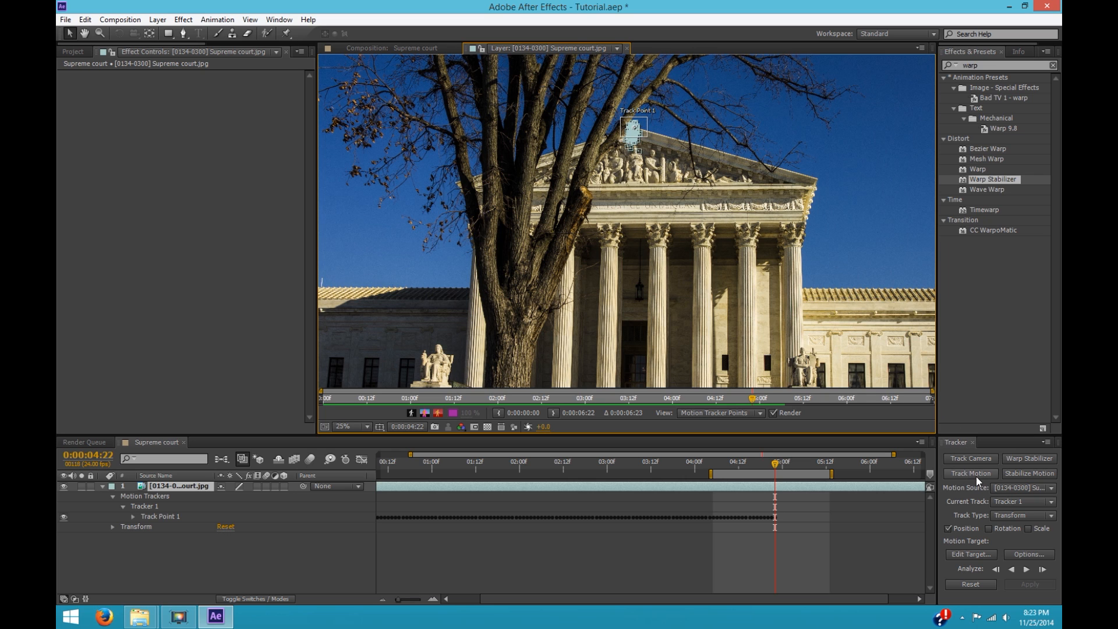
pyautogui.click(1021, 474)
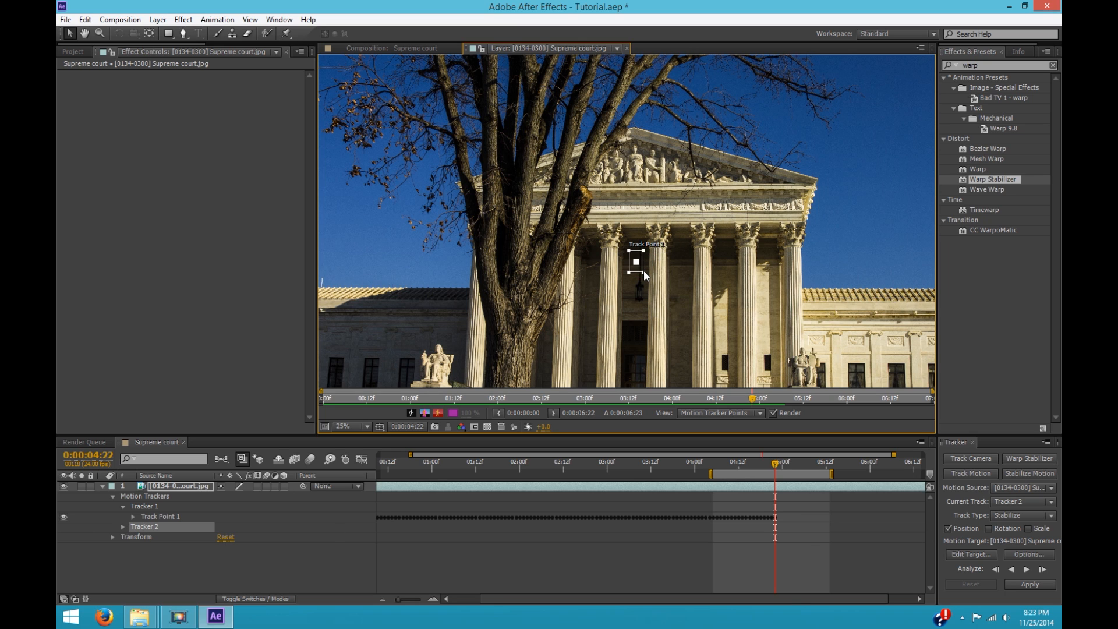
pyautogui.moveTo(645, 270); pyautogui.dragTo(718, 257)
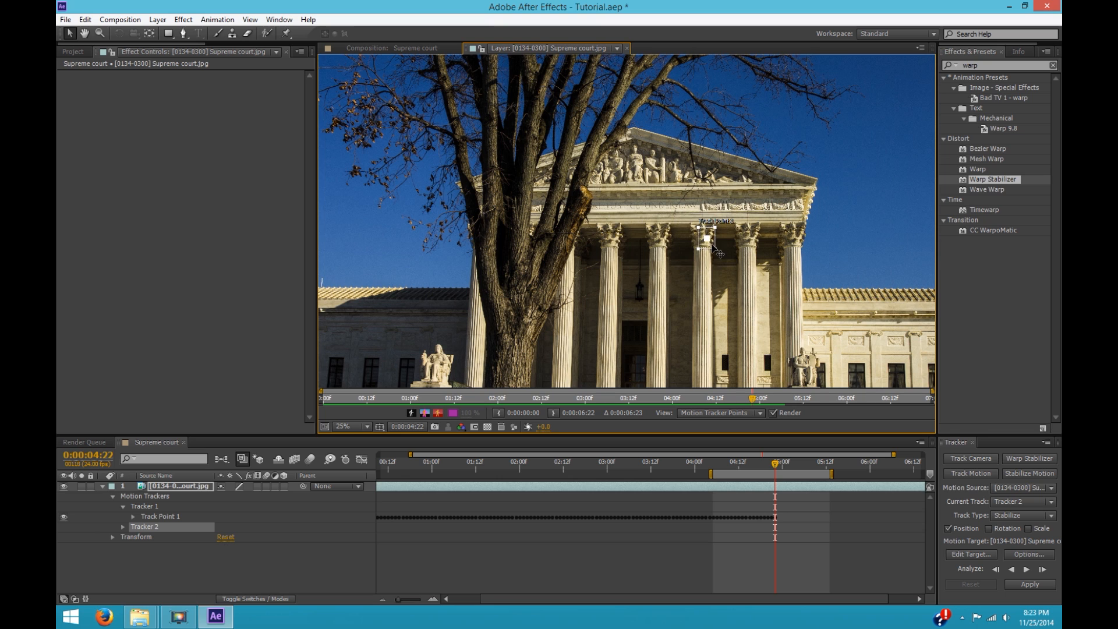
# Step: Examine the frames from 0:00:04:22 to 0:00:05:04 to judge whether the chosen column capital stays clear of the tree, returning to 0:00:04:22
pyautogui.press('pagedown')
pyautogui.press('pagedown')
pyautogui.press('pagedown')
pyautogui.press('pagedown')
pyautogui.press('pagedown')
pyautogui.press('pagedown')
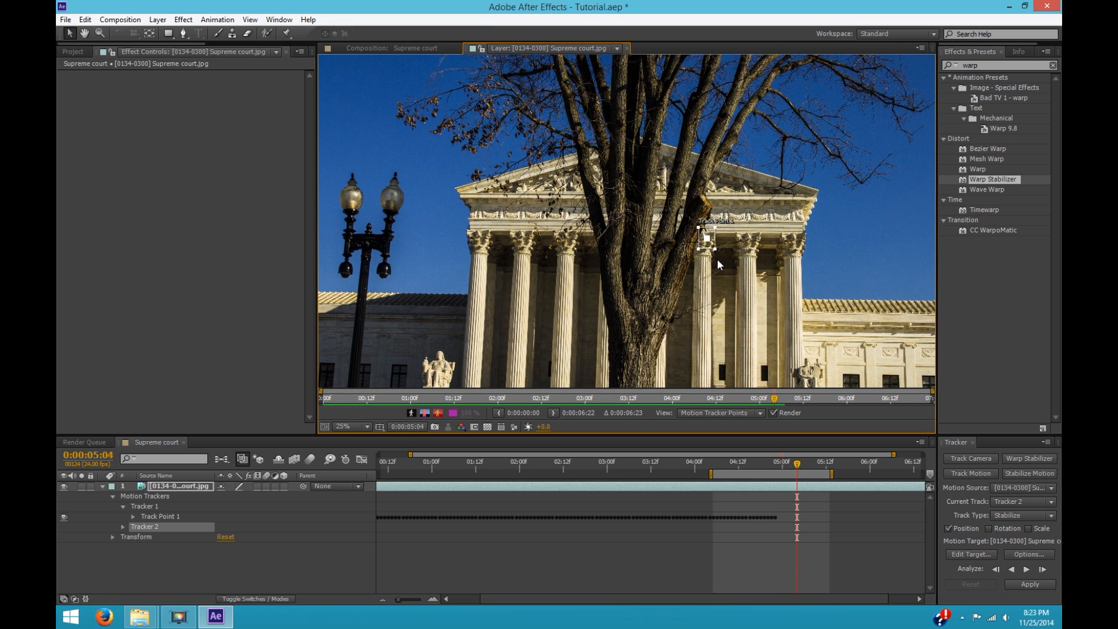
pyautogui.press('pageup')
pyautogui.press('pageup')
pyautogui.press('pageup')
pyautogui.press('pageup')
pyautogui.press('pageup')
pyautogui.press('pageup')
pyautogui.press('pageup')
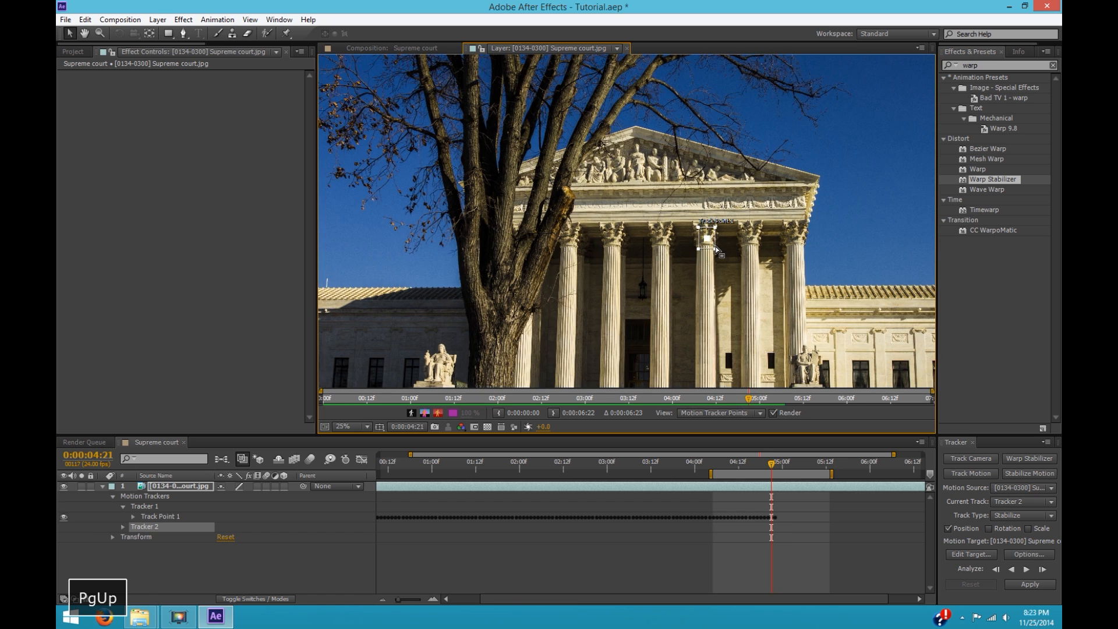
pyautogui.press('pagedown')
# Step: Position Tracker 2's track point on the upper right corner of the column capital and enlarge its search region
pyautogui.scroll(2, 702, 232)
pyautogui.scroll(1, 702, 231)
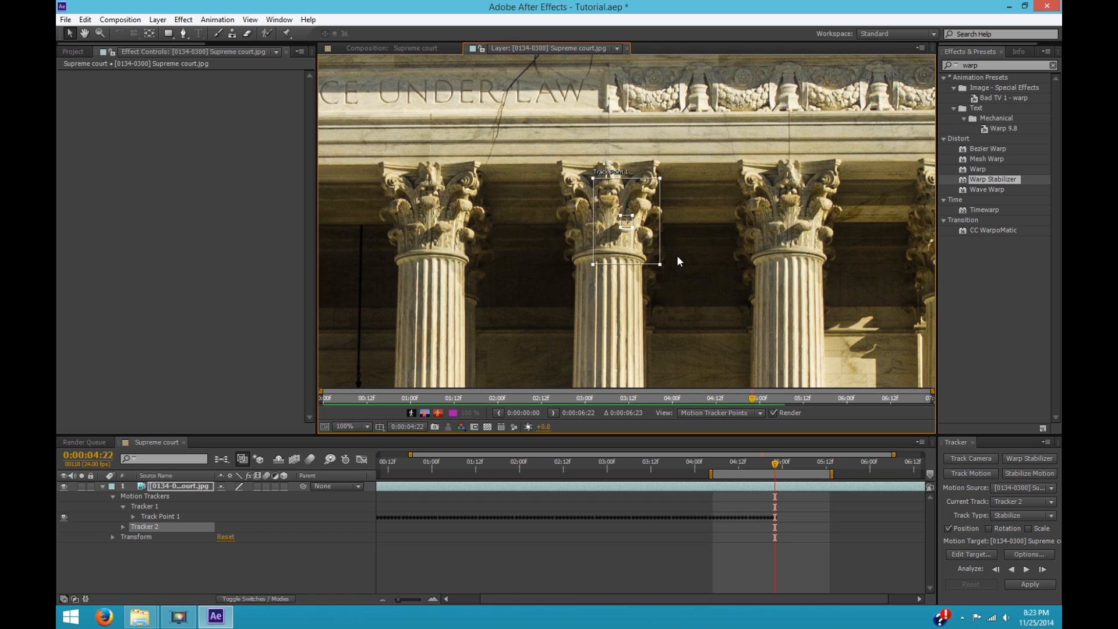
pyautogui.moveTo(631, 244); pyautogui.dragTo(705, 206)
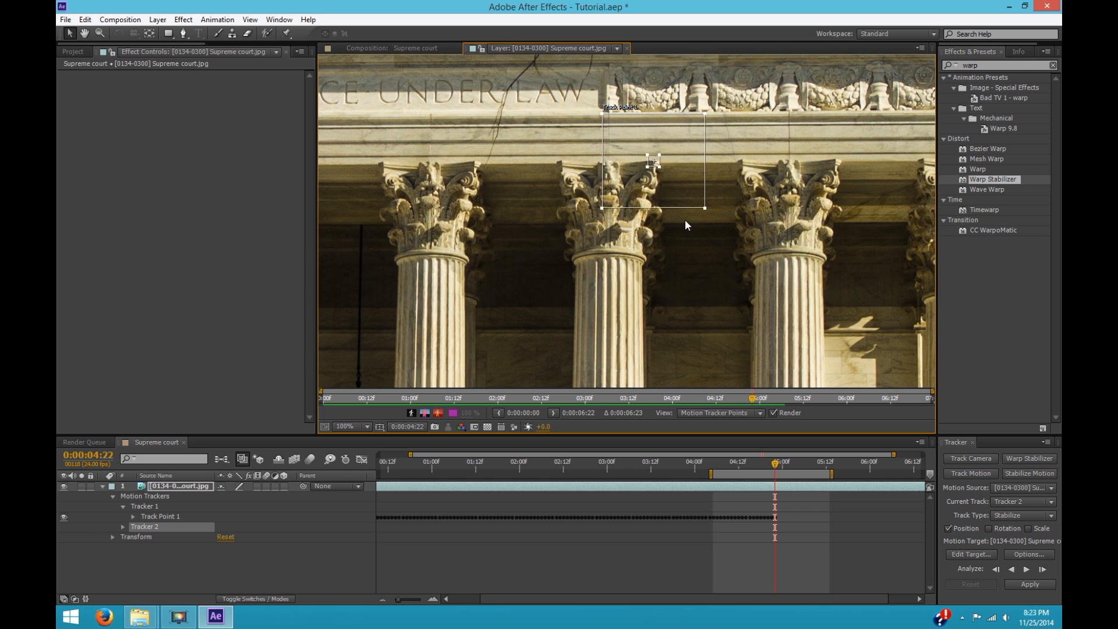
# Step: Analyze Tracker 2 one frame at a time from 0:00:04:22 to 0:00:05:04, following the capital's corner
pyautogui.scroll(-4, 685, 217)
pyautogui.press('space')
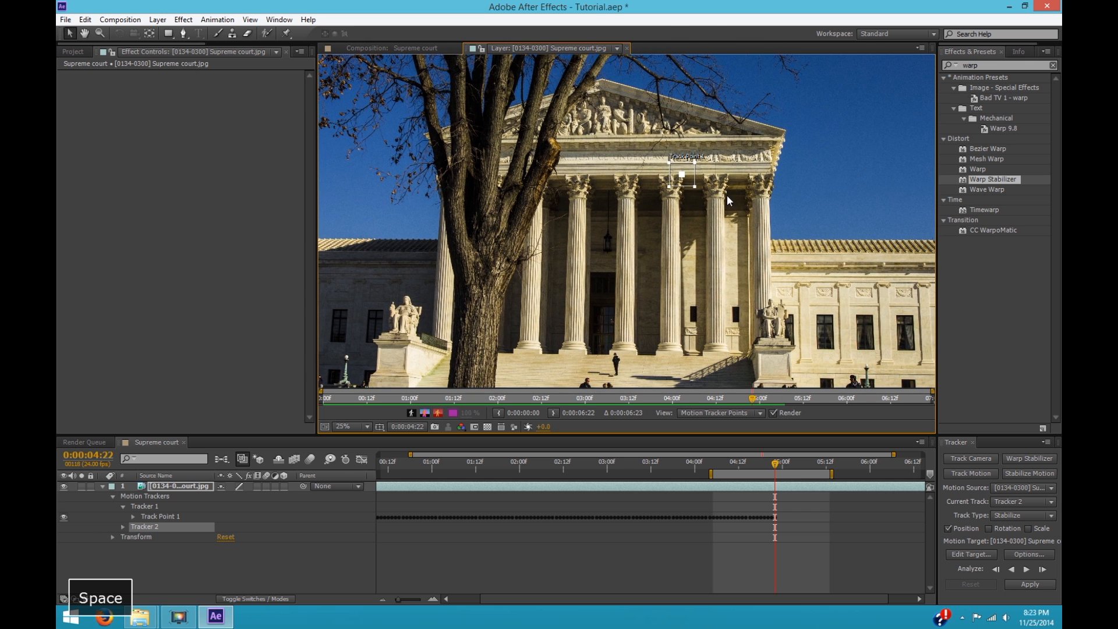
pyautogui.click(775, 464)
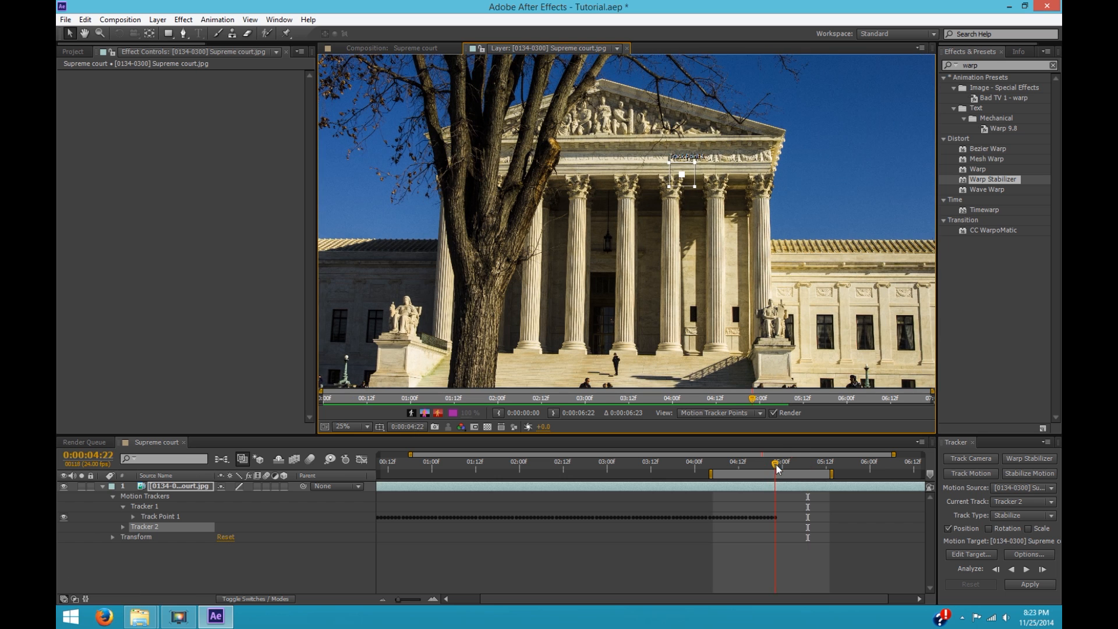
pyautogui.scroll(-1, 714, 189)
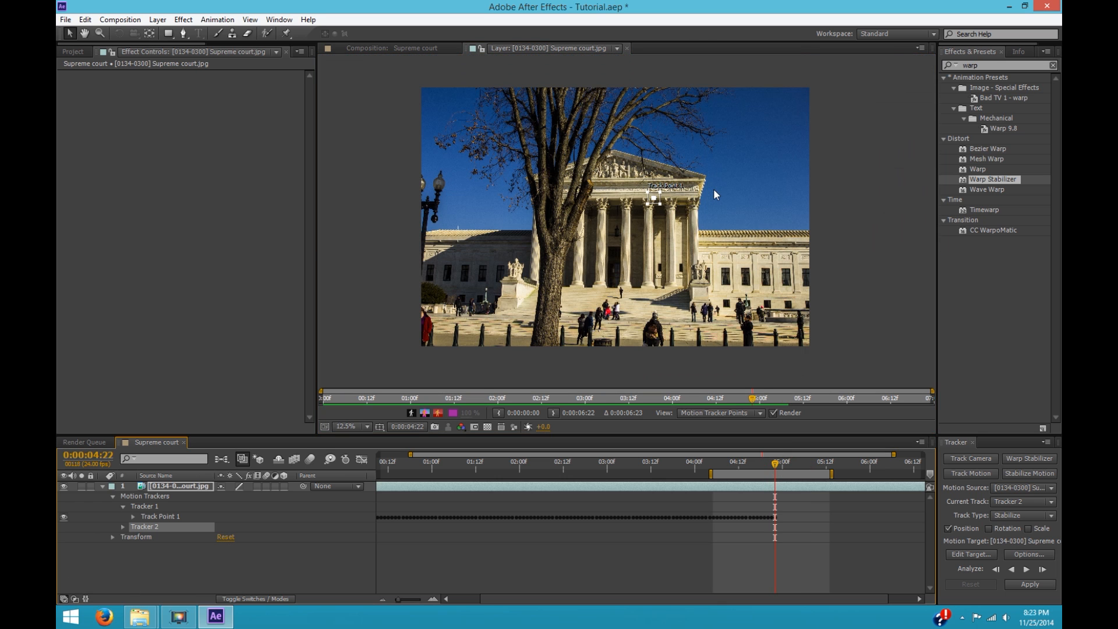
pyautogui.scroll(1, 714, 190)
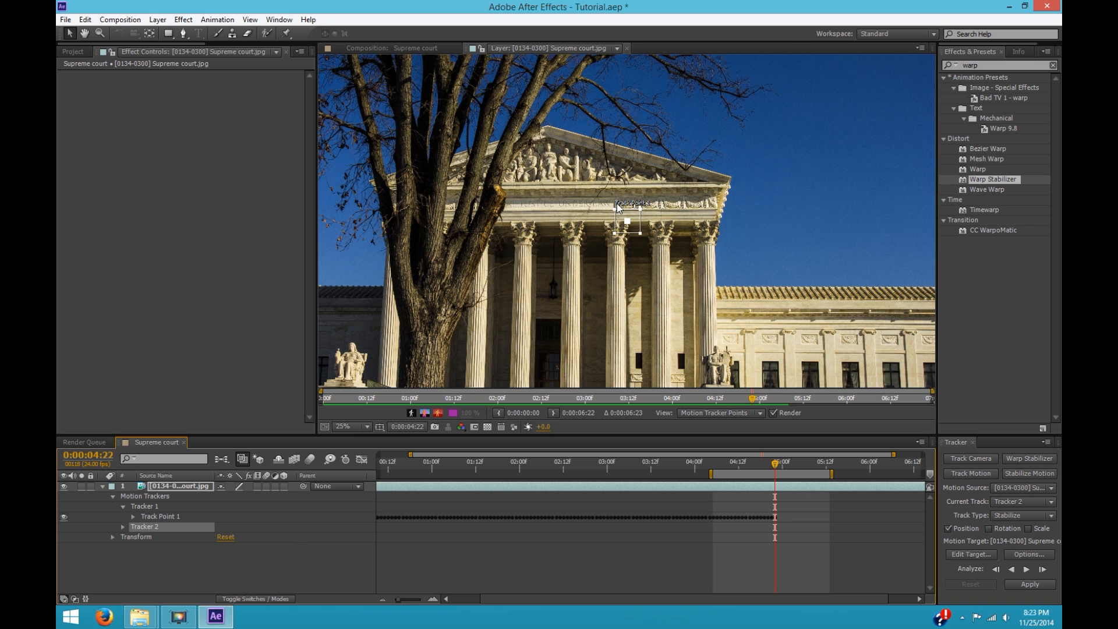
pyautogui.scroll(6, 619, 208)
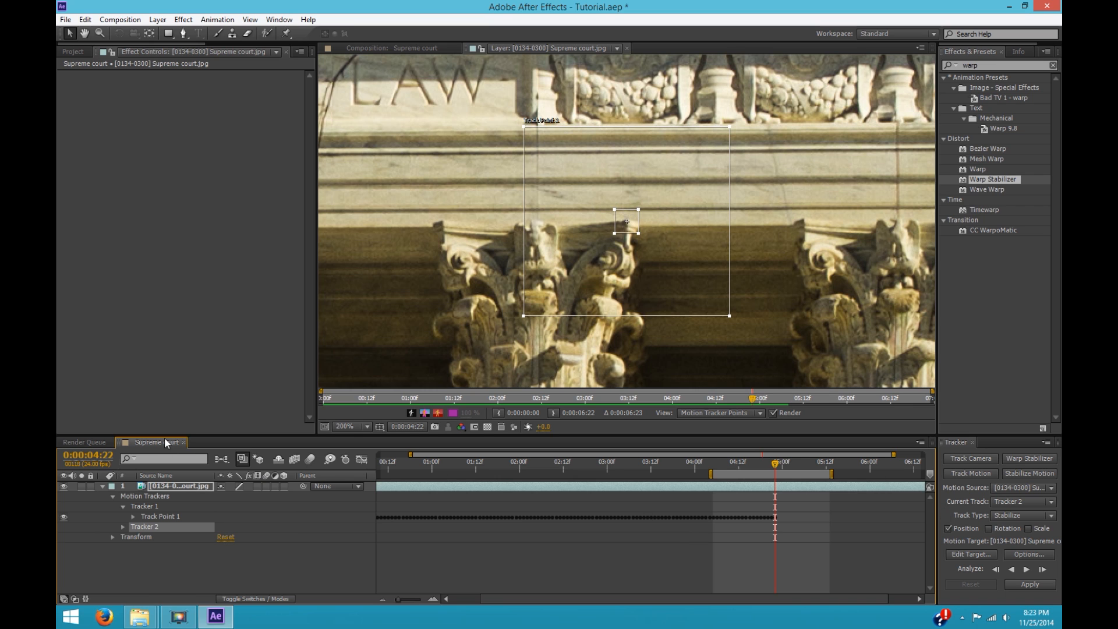
pyautogui.press('=')
pyautogui.press('=')
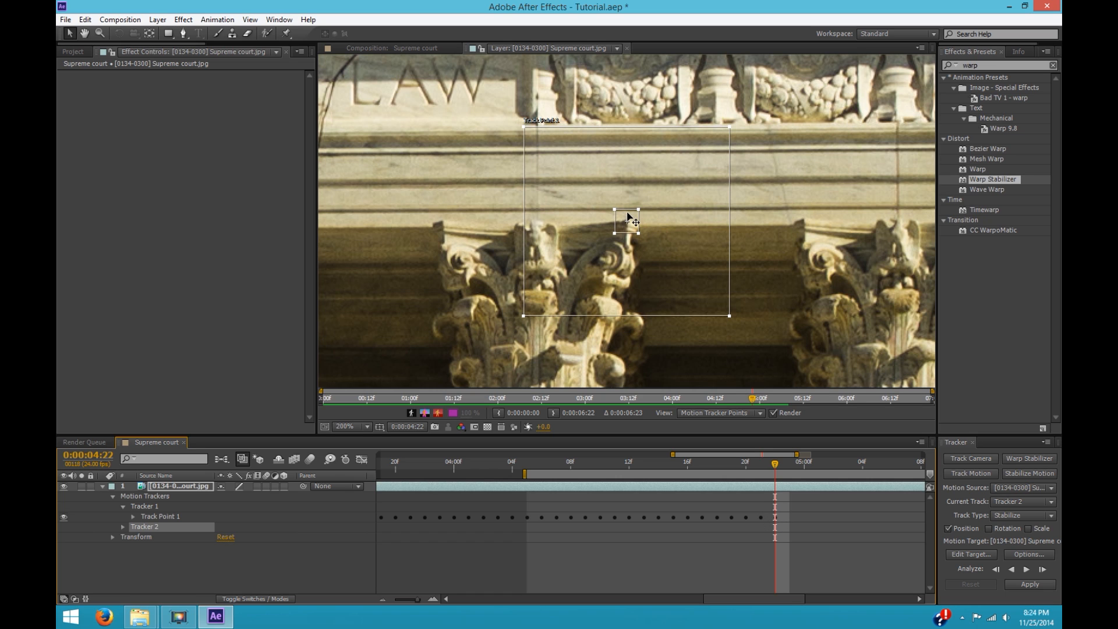
pyautogui.click(1043, 569)
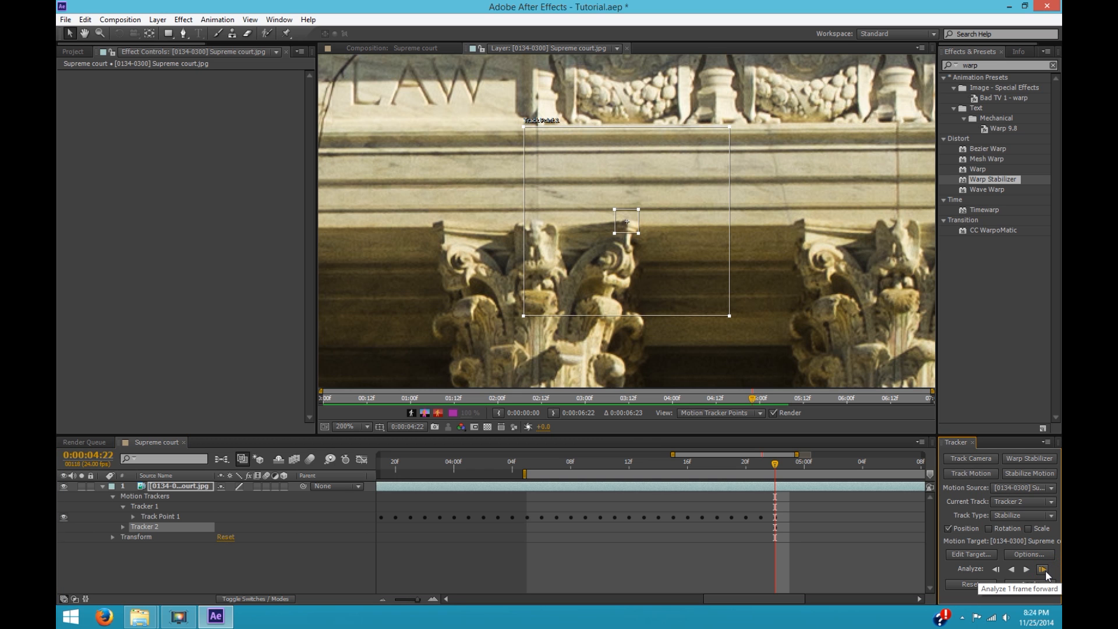
pyautogui.press(',')
pyautogui.click(1041, 570)
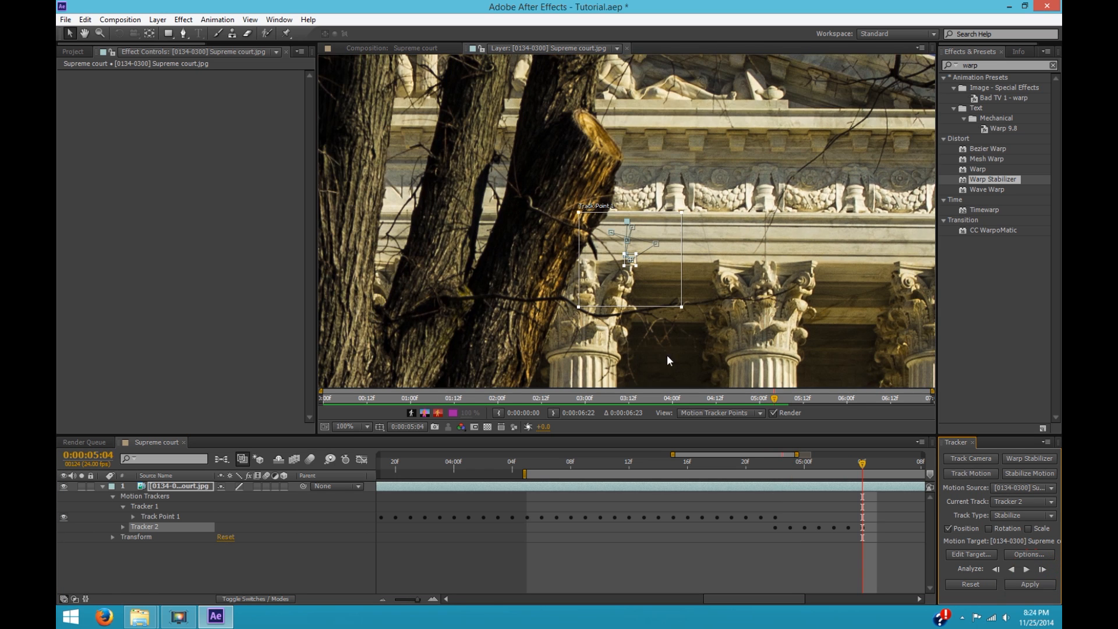
pyautogui.press('pagedown')
pyautogui.press('pageup')
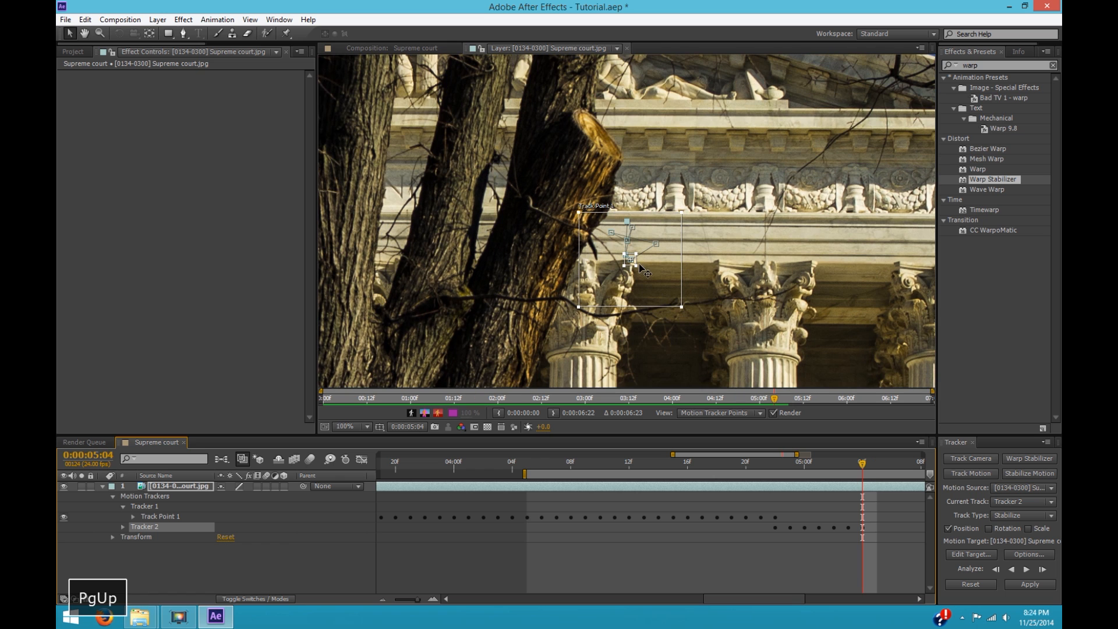
# Step: Review Tracker 2's frames between 0:00:05:00 and 0:00:05:04 to check how closely the trunk approaches the tracked capital
pyautogui.press('pageup')
pyautogui.press('pageup')
pyautogui.press('pageup')
pyautogui.press('pageup')
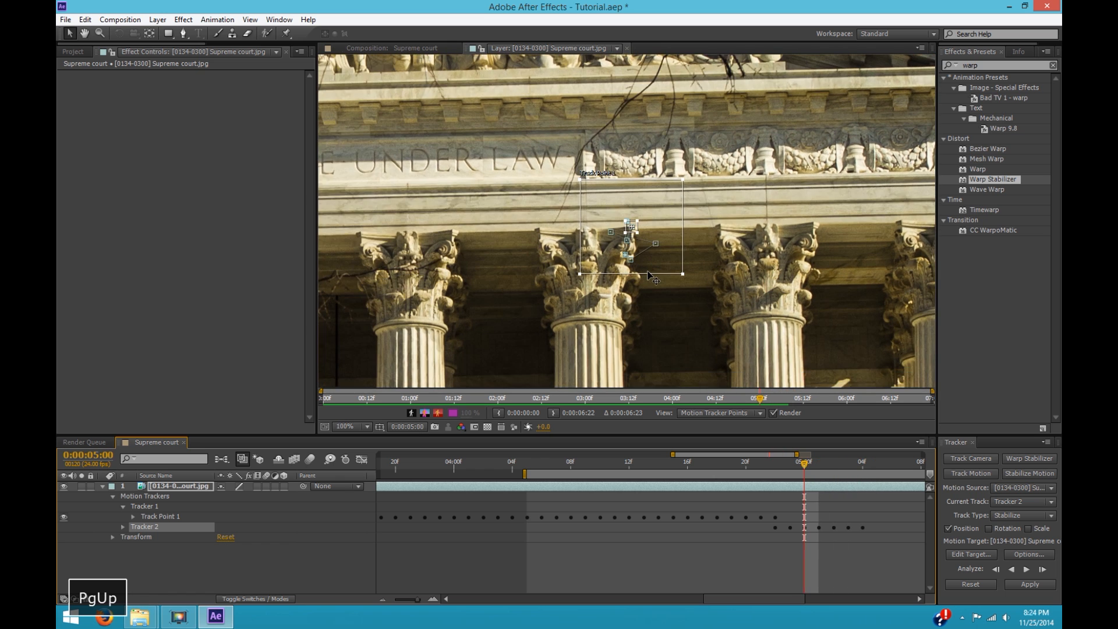
pyautogui.press('pagedown')
pyautogui.press('pagedown')
pyautogui.press('pagedown')
pyautogui.press('pagedown')
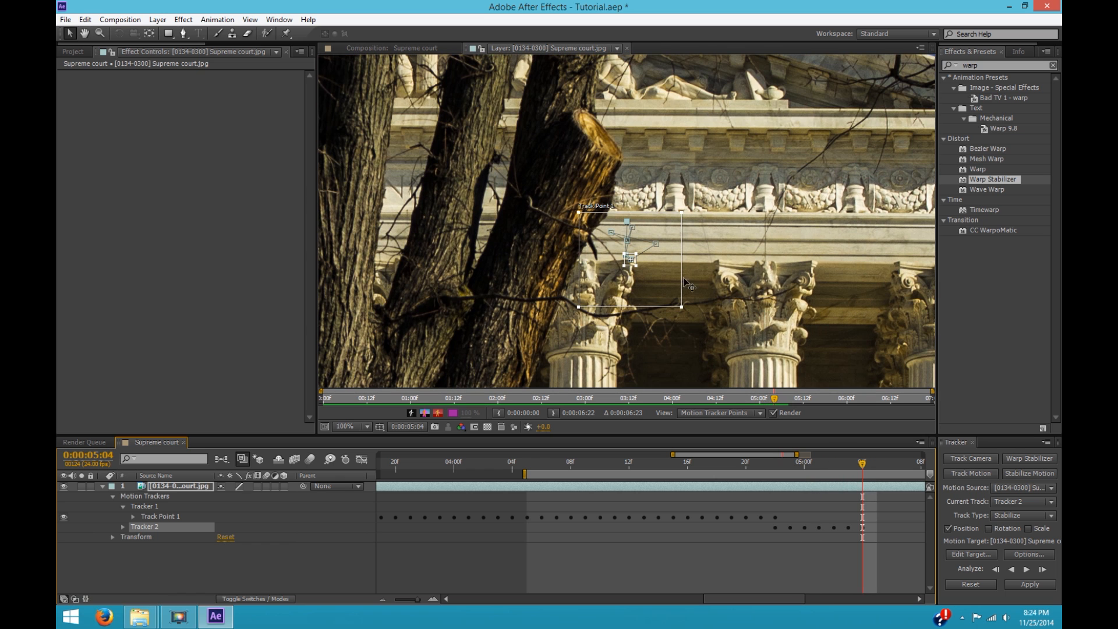
# Step: Add a third stabilizing tracker at 0:00:05:04, place its track point on a capital's upper right corner left of the trunk, and enlarge its search region
pyautogui.scroll(-4, 705, 281)
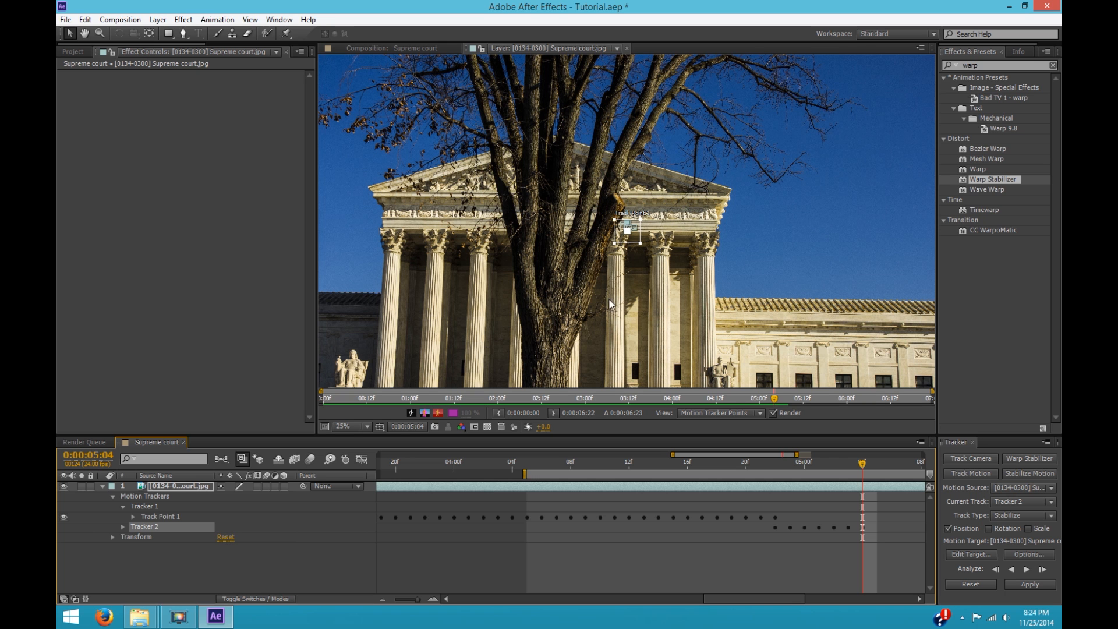
pyautogui.scroll(2, 628, 240)
pyautogui.press('space')
pyautogui.moveTo(590, 274); pyautogui.dragTo(637, 279)
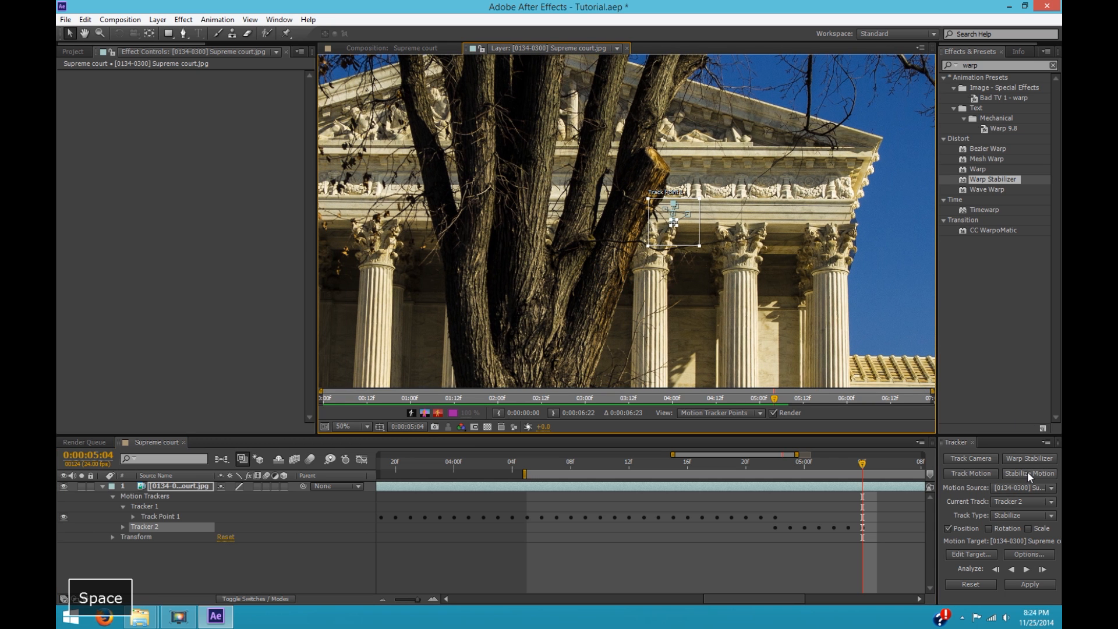
pyautogui.click(1027, 473)
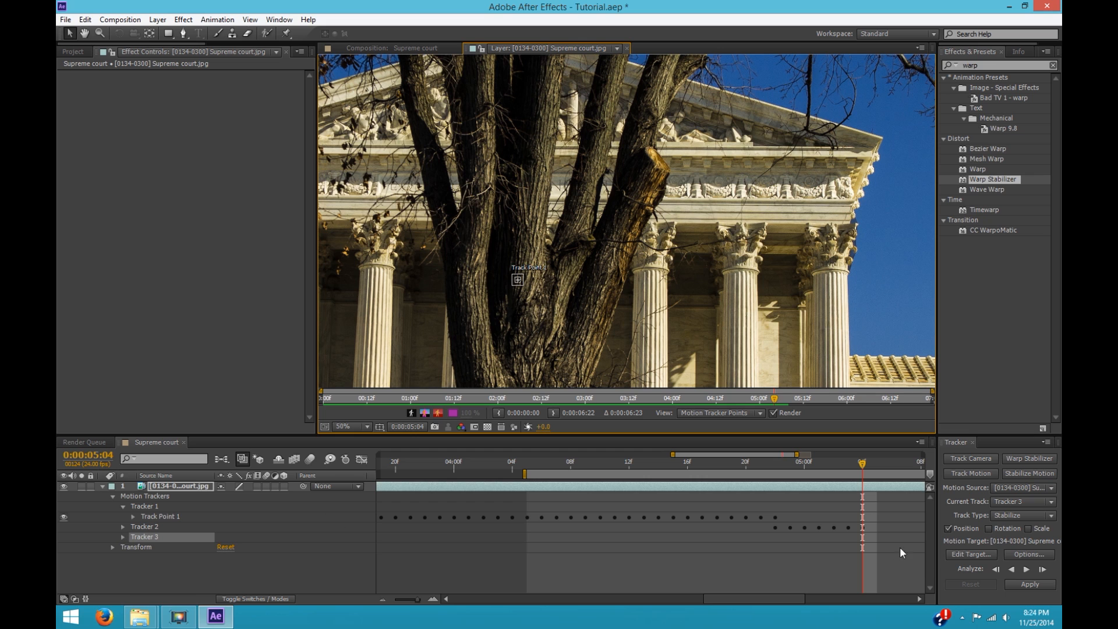
pyautogui.click(525, 289)
pyautogui.moveTo(524, 286); pyautogui.dragTo(687, 323)
pyautogui.press('space')
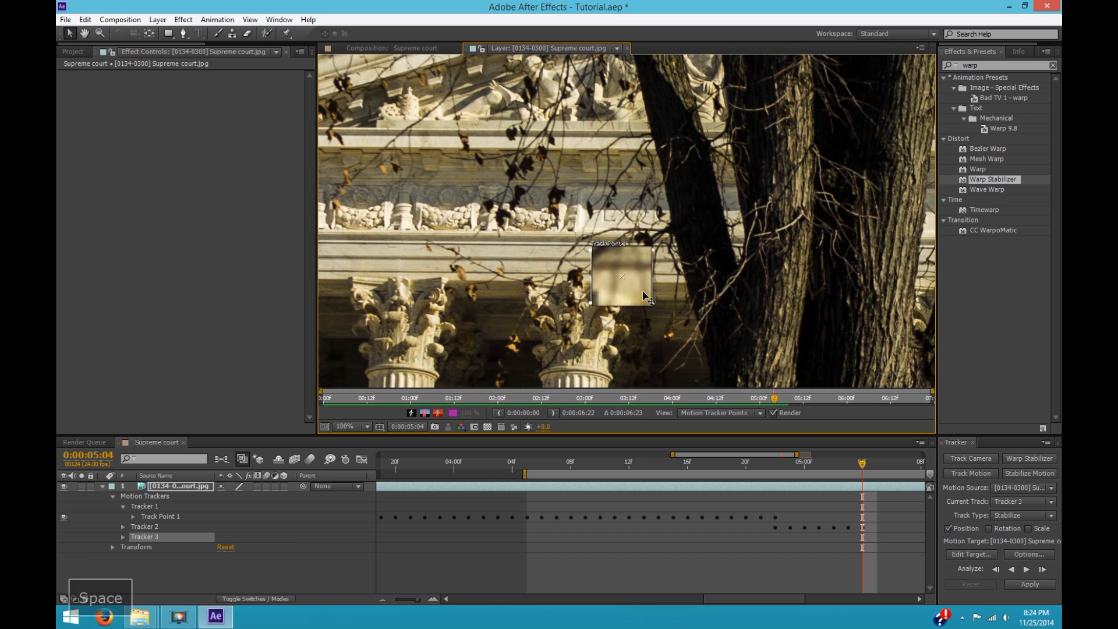
pyautogui.moveTo(642, 294); pyautogui.dragTo(668, 325)
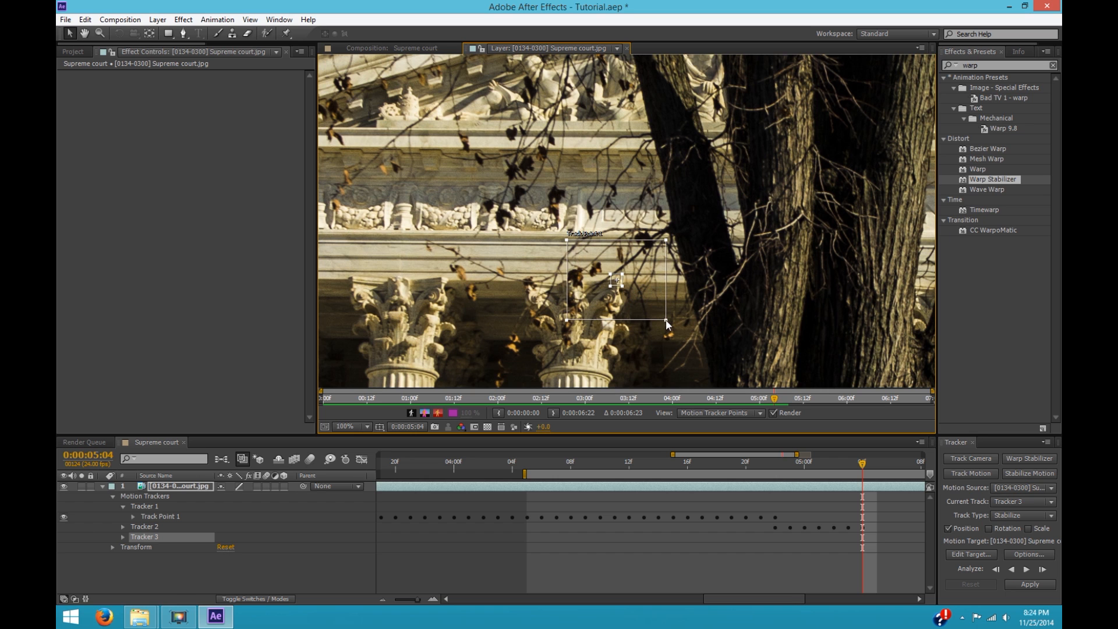
# Step: Analyze Tracker 3 one frame at a time from 0:00:05:04 to 0:00:05:10, moving the track point back onto the capital's corner where it drifts
pyautogui.click(1043, 569)
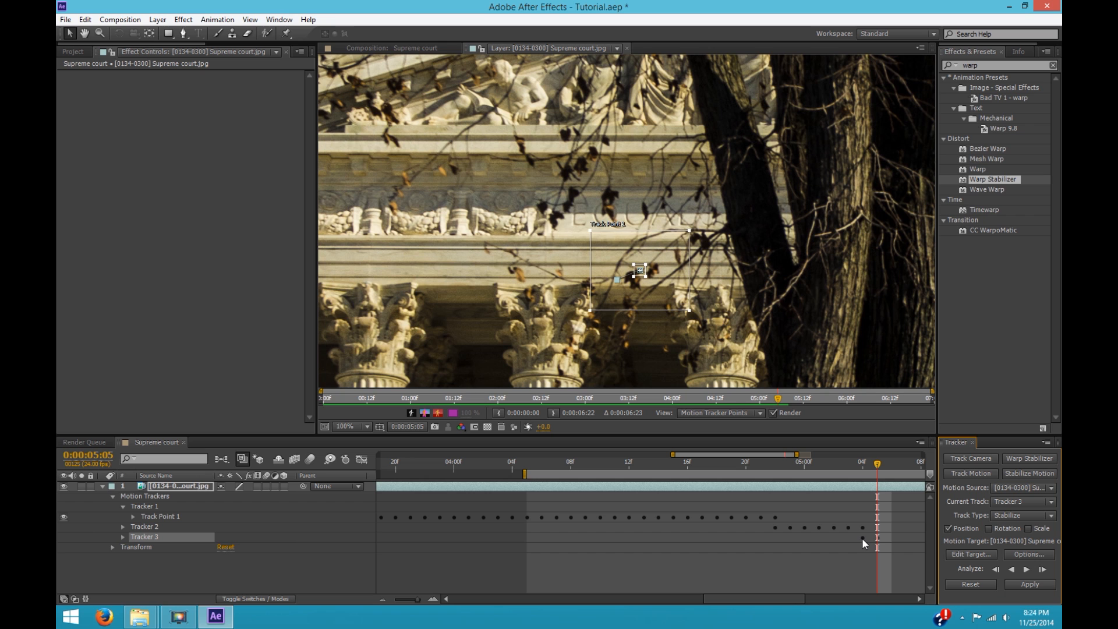
pyautogui.moveTo(658, 301)
pyautogui.mouseDown()
pyautogui.moveTo(576, 286)
pyautogui.moveTo(611, 319)
pyautogui.moveTo(661, 330)
pyautogui.moveTo(662, 320)
pyautogui.mouseUp()
pyautogui.press('space')
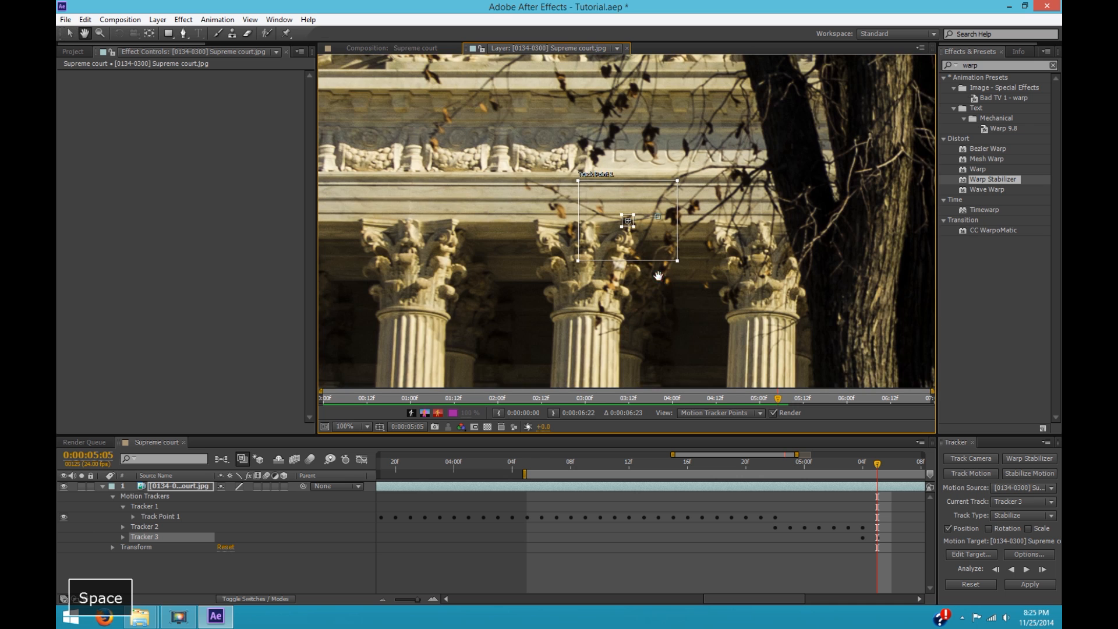
pyautogui.moveTo(659, 276); pyautogui.dragTo(685, 307)
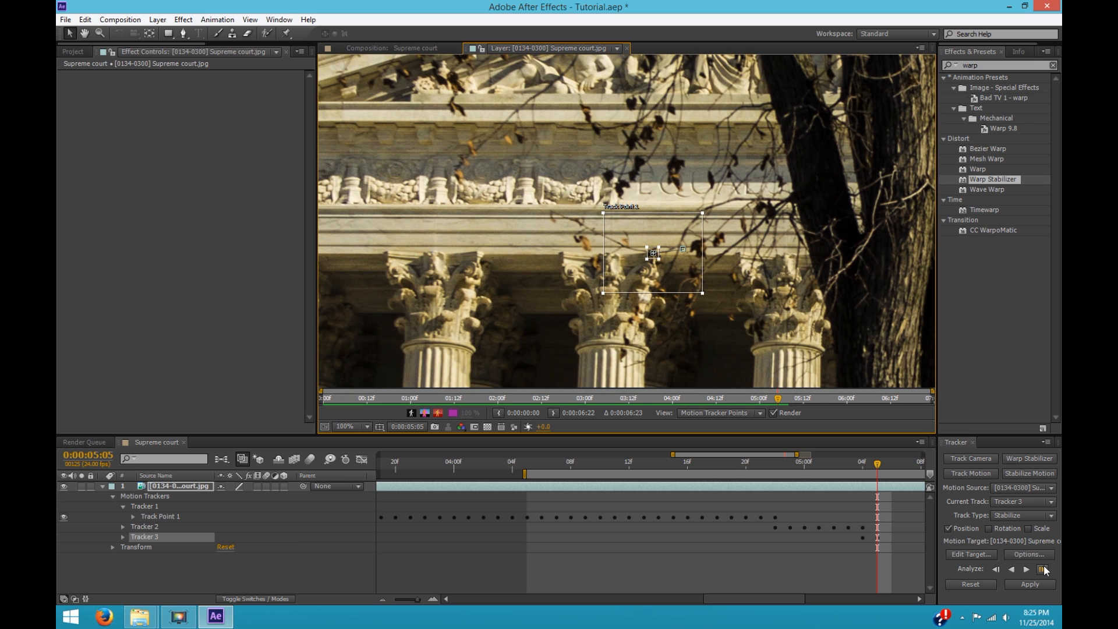
pyautogui.click(1043, 569)
pyautogui.moveTo(649, 285); pyautogui.dragTo(666, 253)
pyautogui.click(1043, 569)
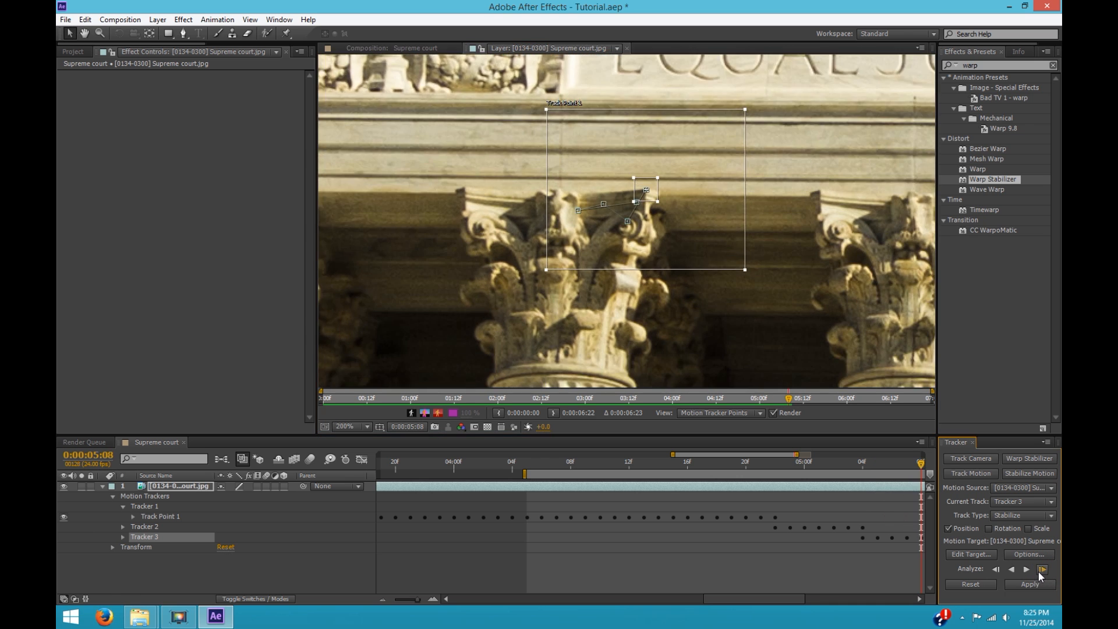
pyautogui.press('space')
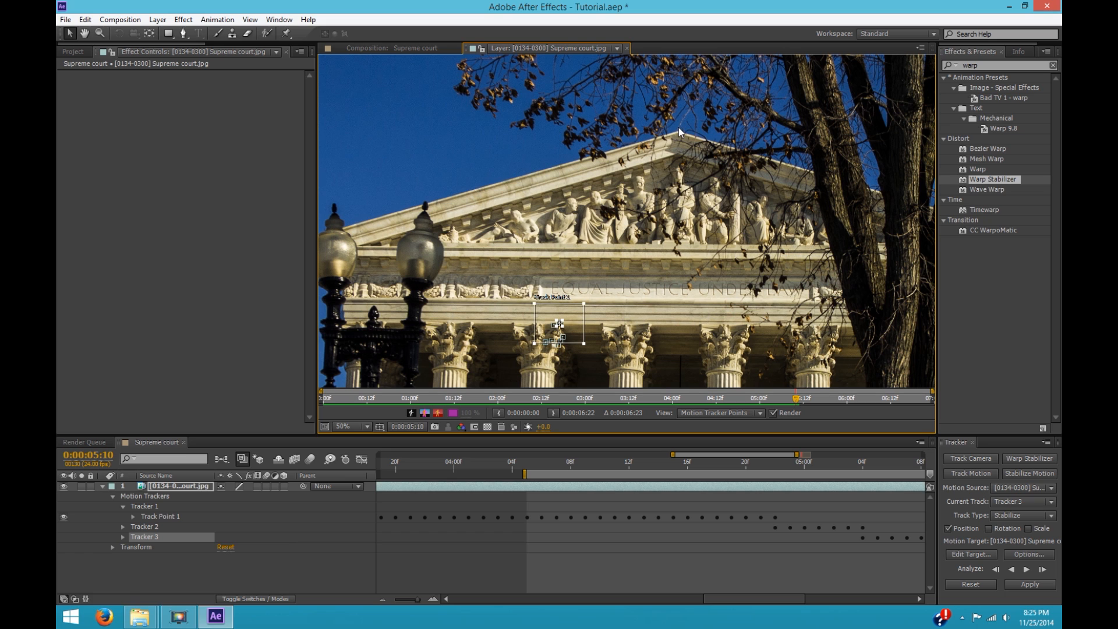
# Step: Add a fourth stabilizing tracker at 0:00:05:10 with its track point on the pediment's peak and an enlarged search region
pyautogui.moveTo(814, 457); pyautogui.dragTo(915, 456)
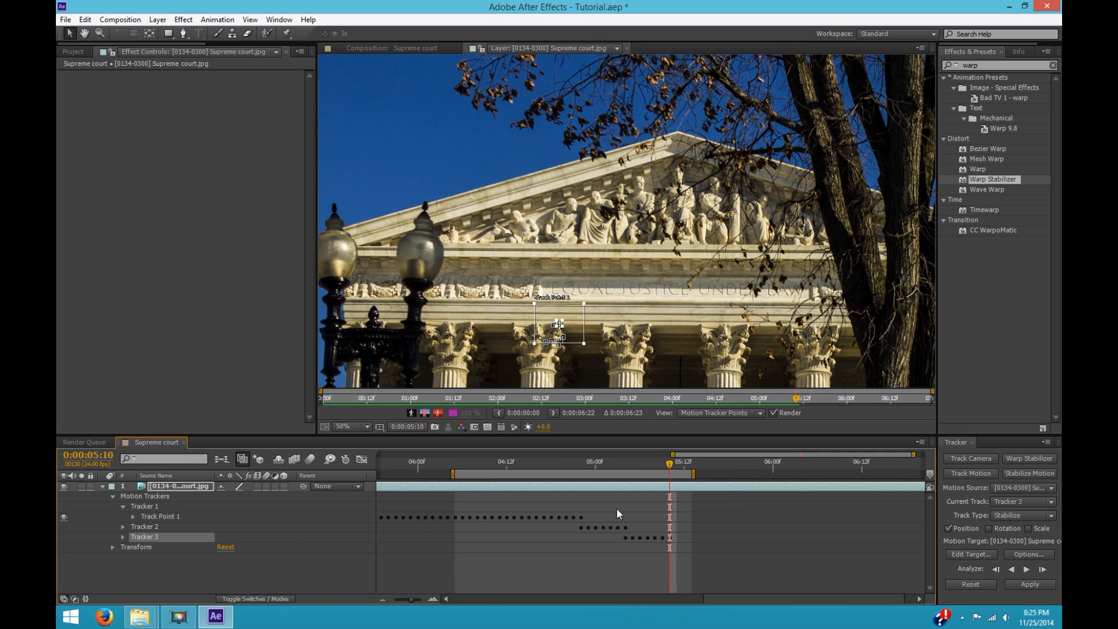
pyautogui.click(122, 506)
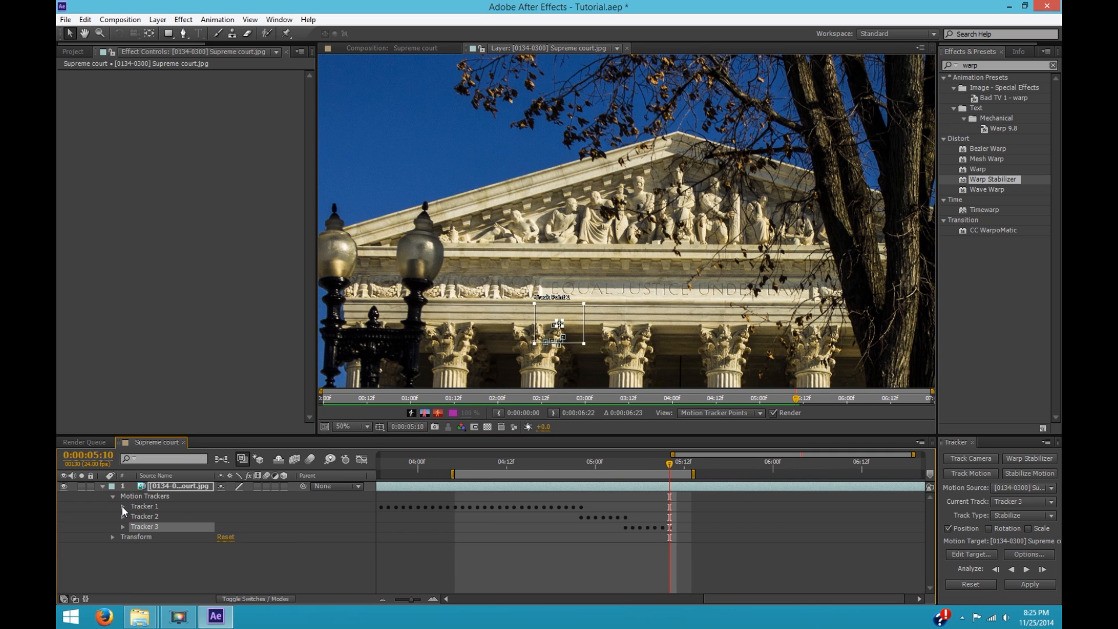
pyautogui.click(1032, 473)
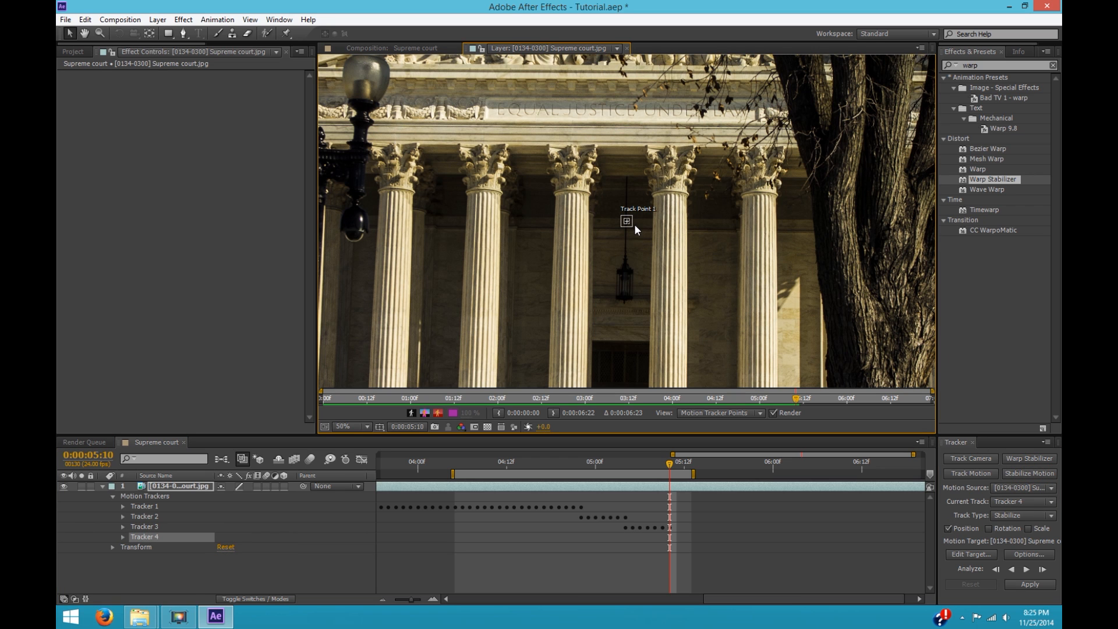
pyautogui.moveTo(626, 221)
pyautogui.mouseDown()
pyautogui.moveTo(686, 25)
pyautogui.moveTo(624, 210)
pyautogui.moveTo(630, 203)
pyautogui.mouseUp()
pyautogui.scroll(3, 633, 209)
pyautogui.moveTo(671, 286); pyautogui.dragTo(706, 314)
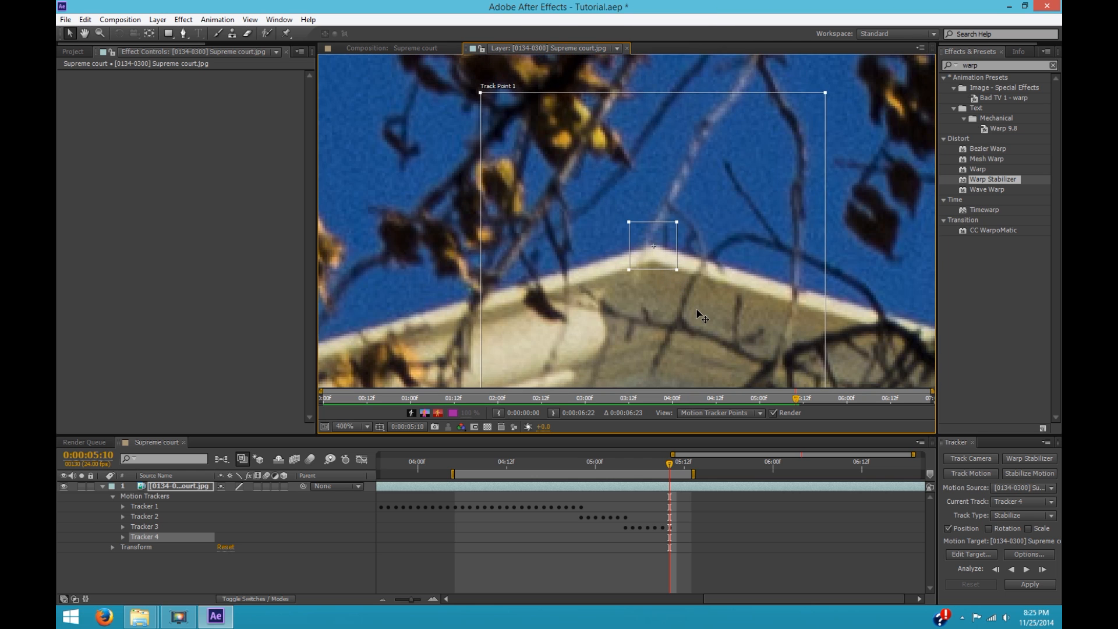
pyautogui.scroll(-4, 706, 314)
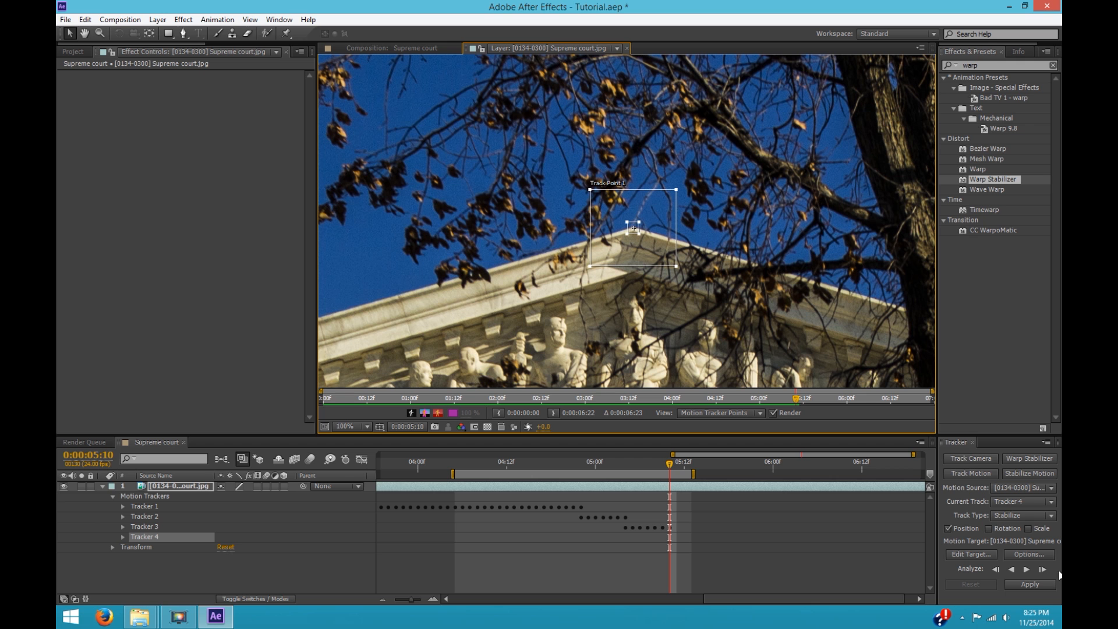
# Step: Analyze Tracker 4 forward from 0:00:05:10 to the last frame at 0:00:06:22, keeping it on the pediment's peak
pyautogui.click(1026, 568)
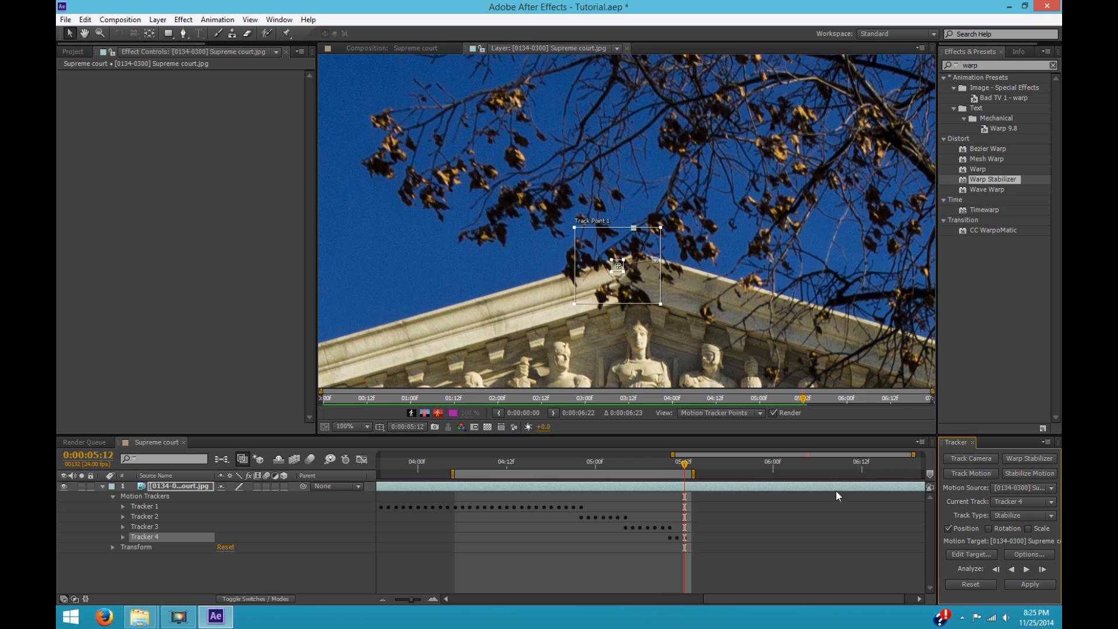
pyautogui.scroll(4, 602, 252)
pyautogui.scroll(-4, 602, 252)
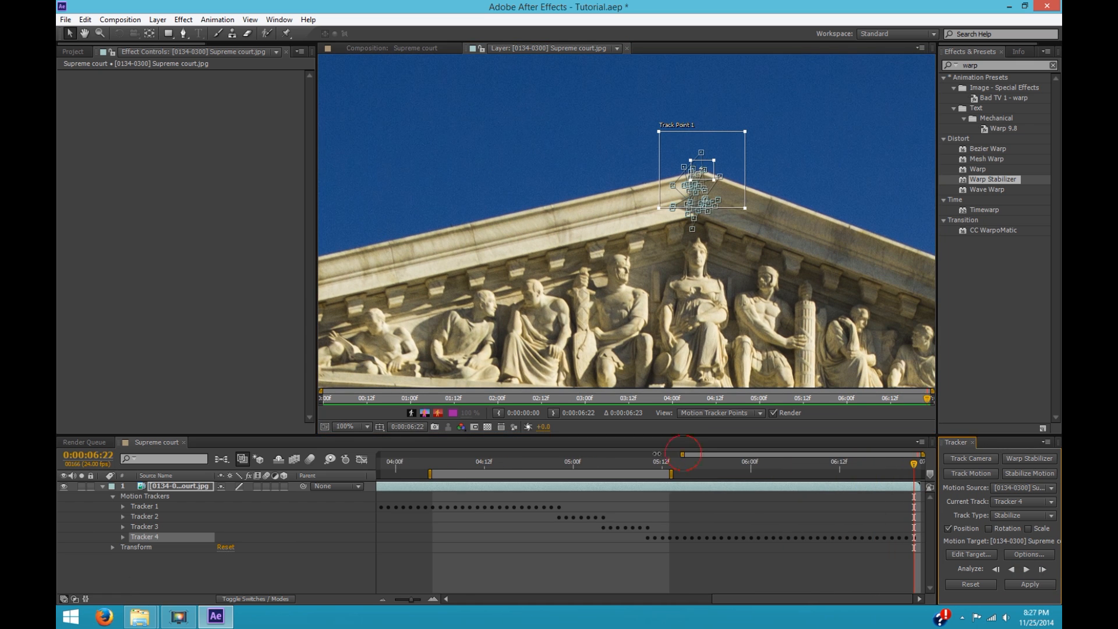
pyautogui.moveTo(686, 455); pyautogui.dragTo(380, 455)
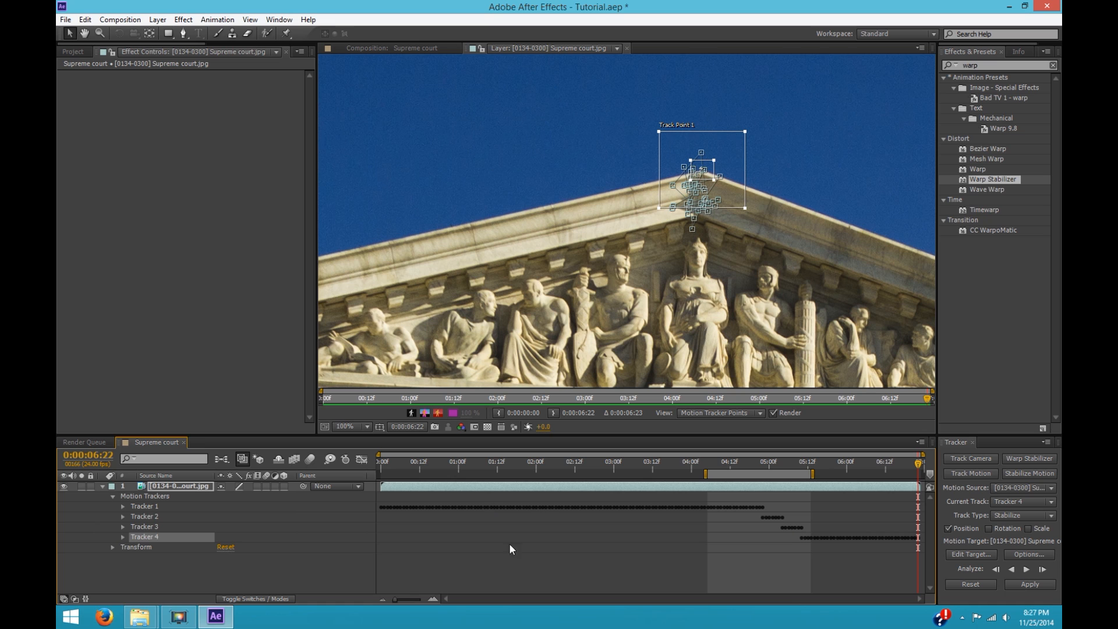
# Step: Change Tracker 1's track type to Stabilize
pyautogui.click(145, 508)
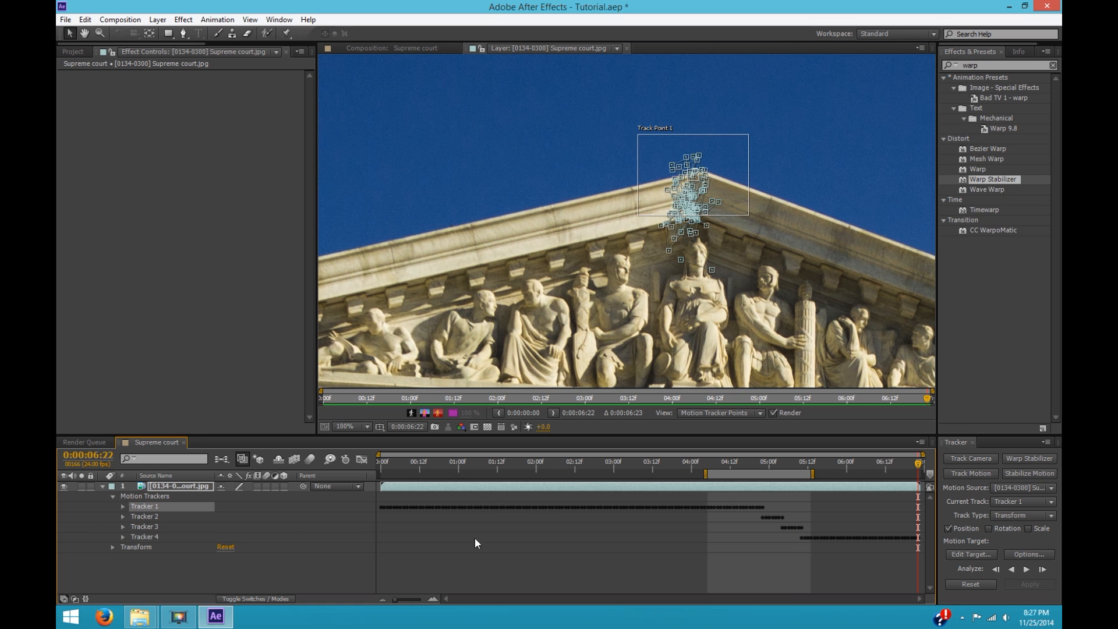
pyautogui.click(1023, 501)
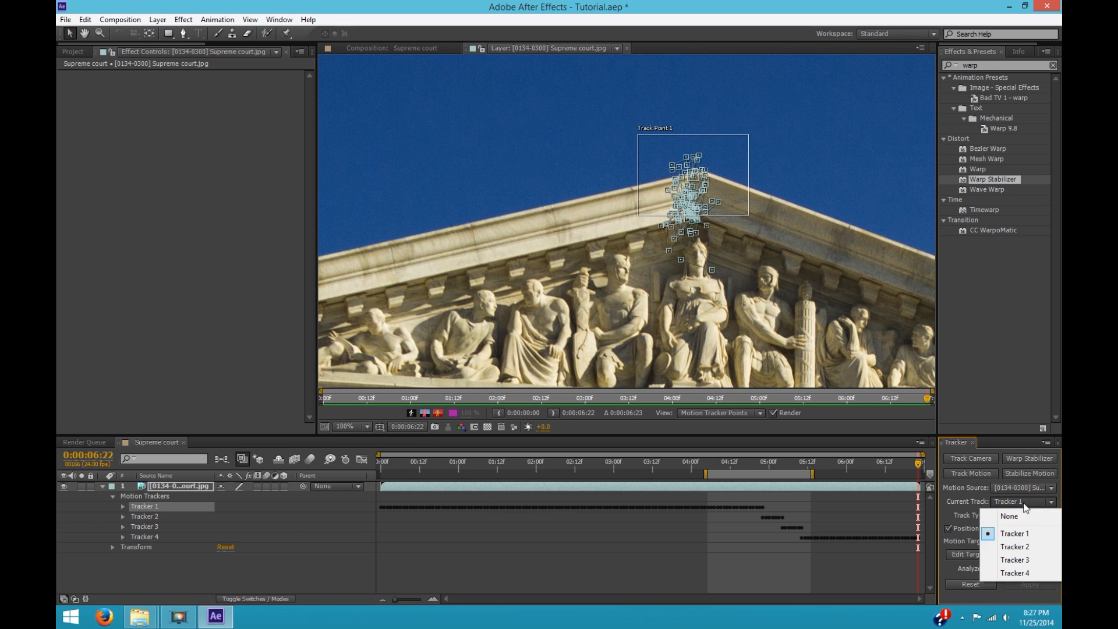
pyautogui.click(1024, 505)
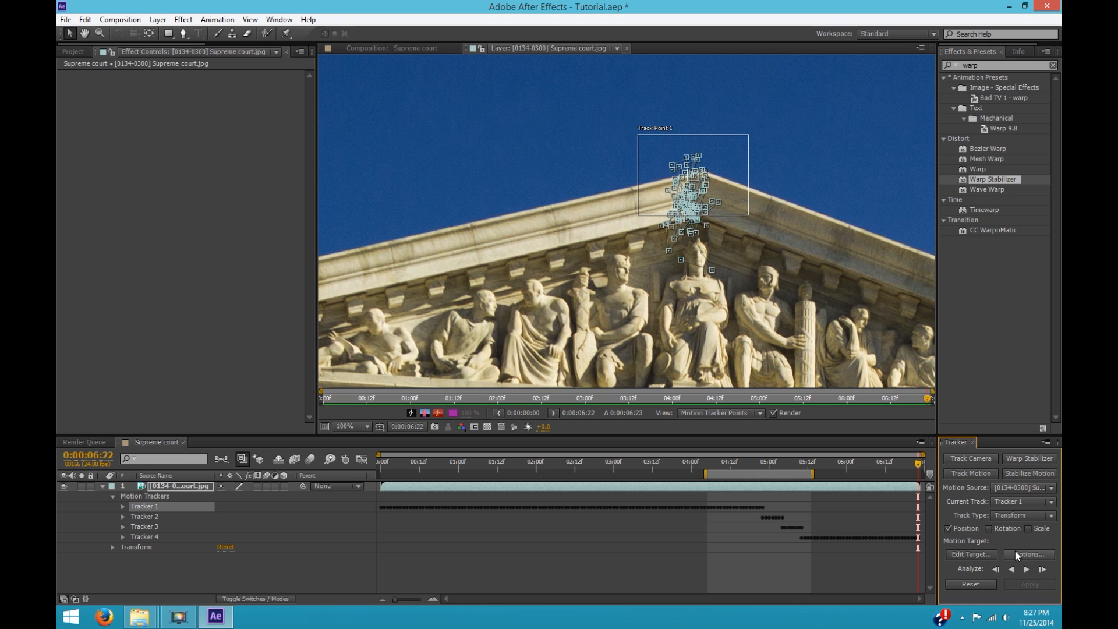
pyautogui.click(1022, 515)
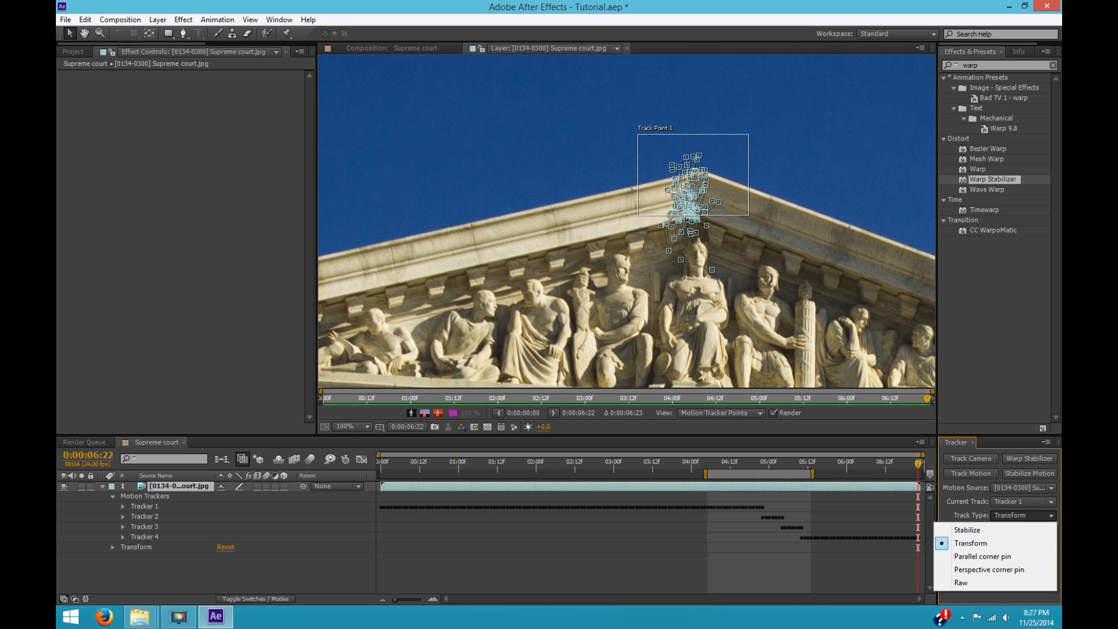
pyautogui.click(979, 530)
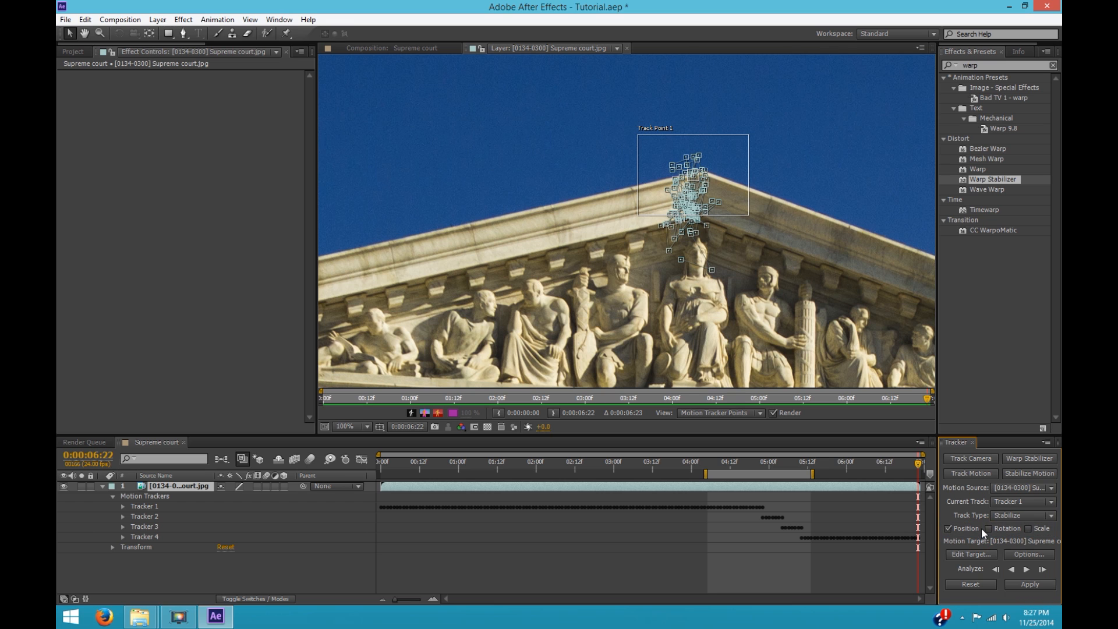
# Step: Apply Tracker 1's stabilization to the Supreme Court layer in both the X and Y dimensions
pyautogui.click(1026, 585)
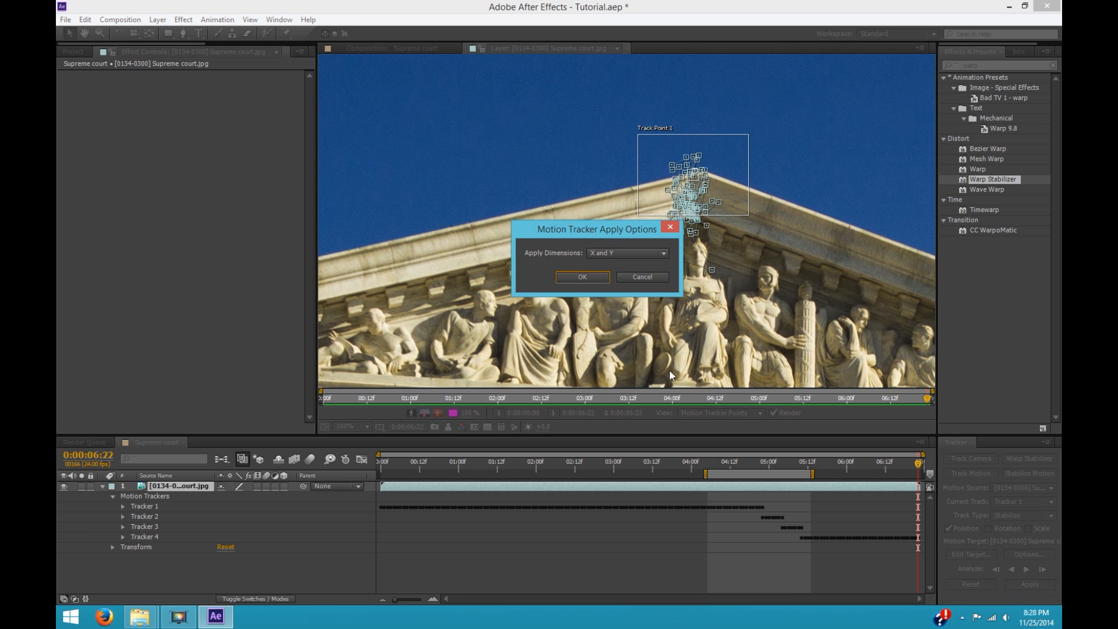
pyautogui.click(609, 253)
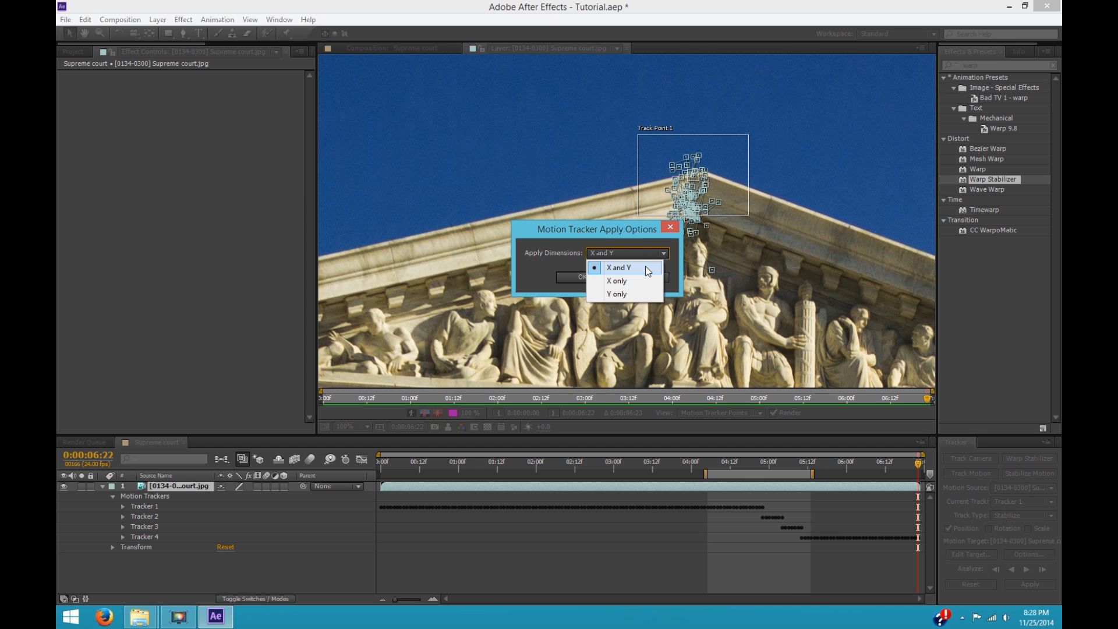
pyautogui.click(646, 269)
pyautogui.click(572, 277)
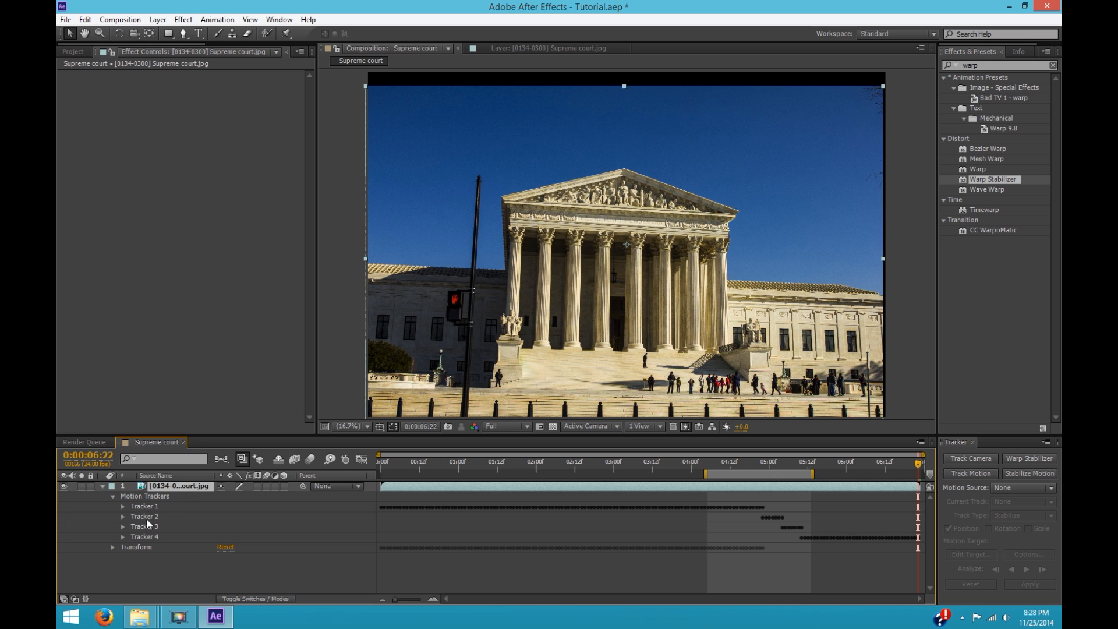
# Step: Choose the Supreme Court layer as motion source and apply Tracker 2's stabilization in X and Y
pyautogui.click(148, 517)
pyautogui.click(1019, 488)
pyautogui.click(1016, 516)
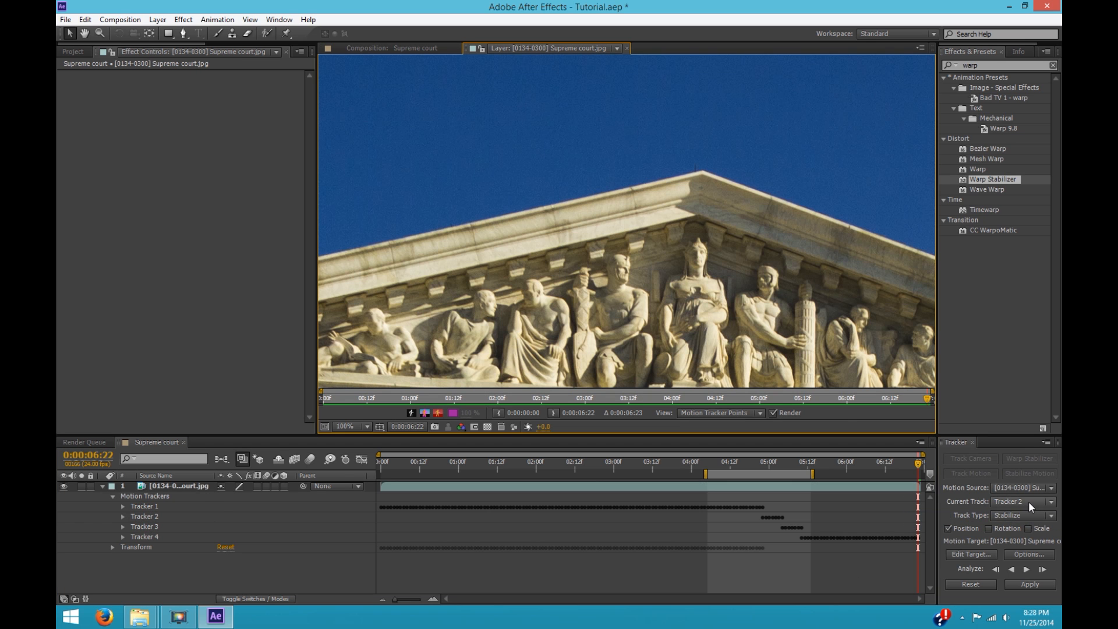
pyautogui.click(1024, 583)
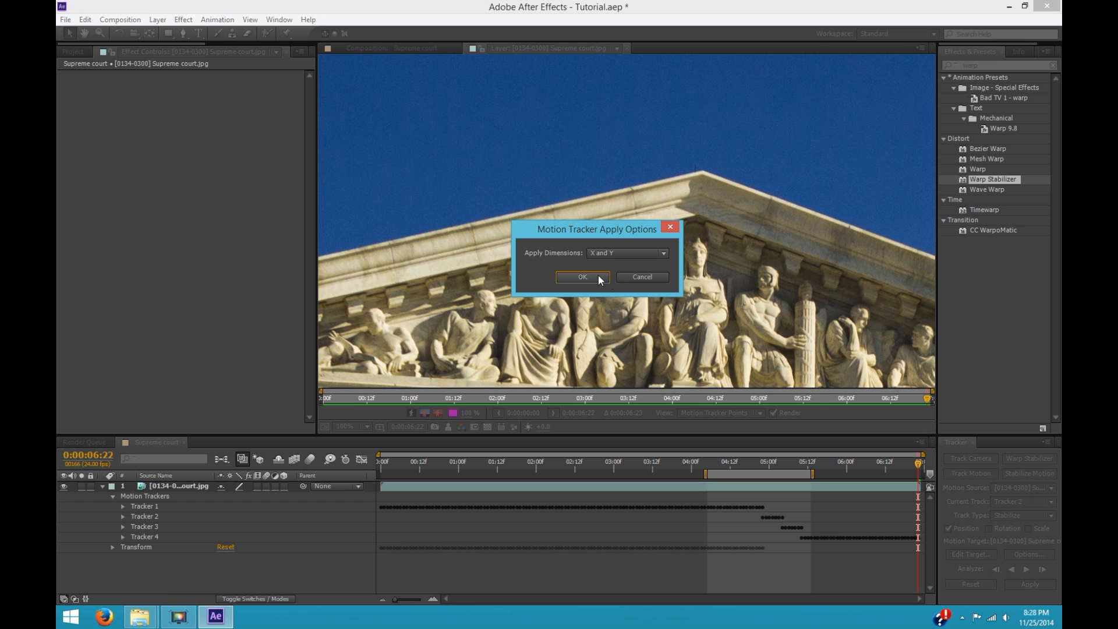
pyautogui.click(583, 276)
# Step: Reselect the Supreme Court layer as motion source, switch to Tracker 3, and apply its stabilization in X and Y
pyautogui.click(1024, 488)
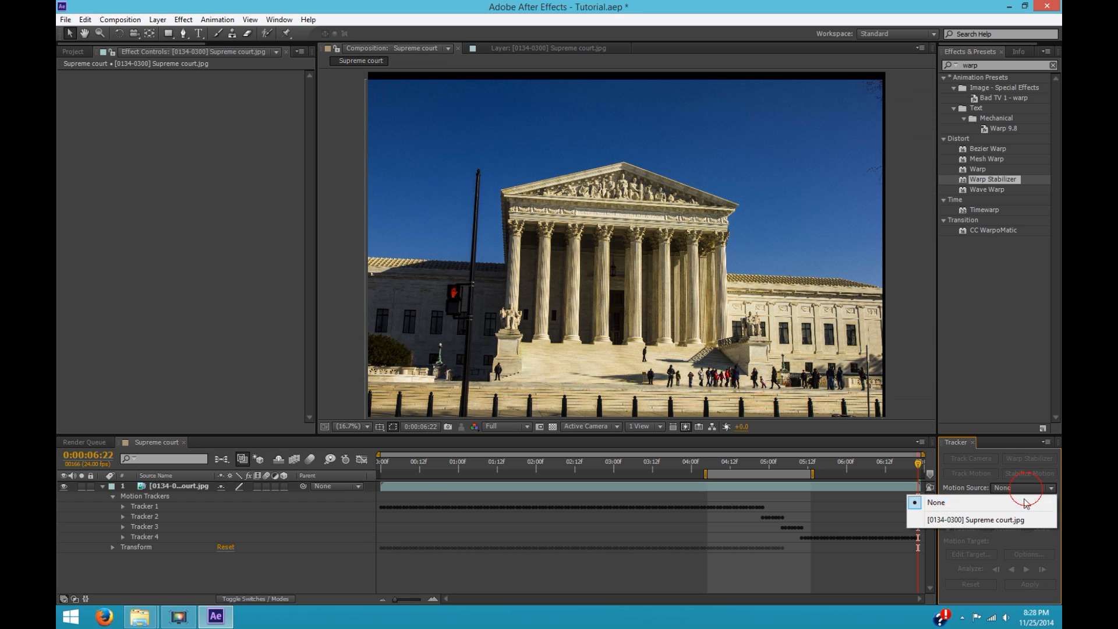
pyautogui.click(1024, 519)
pyautogui.click(1025, 502)
pyautogui.click(1026, 560)
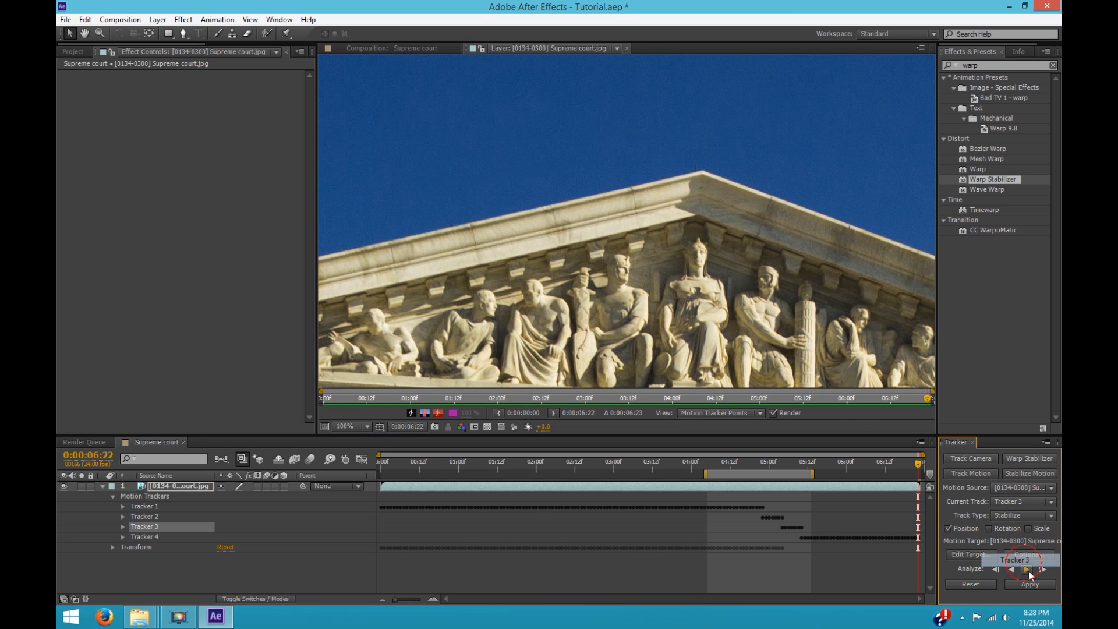
pyautogui.click(1030, 584)
pyautogui.click(583, 277)
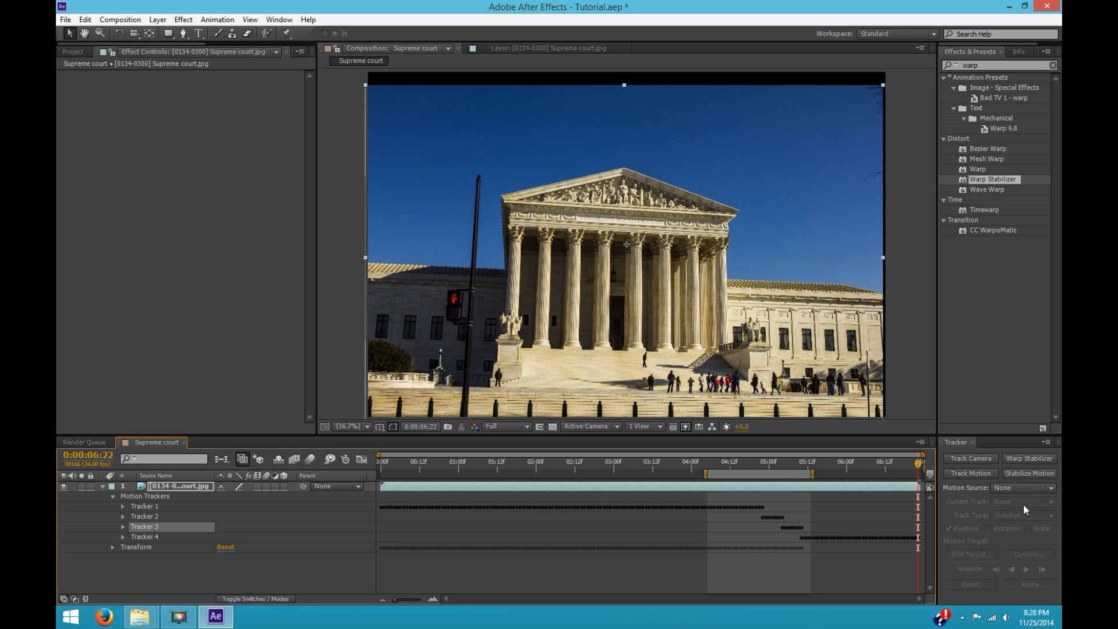
# Step: Set the Supreme Court layer as motion source again, switch to Tracker 4, and apply its stabilization in X and Y
pyautogui.click(1025, 488)
pyautogui.click(1025, 519)
pyautogui.click(1025, 502)
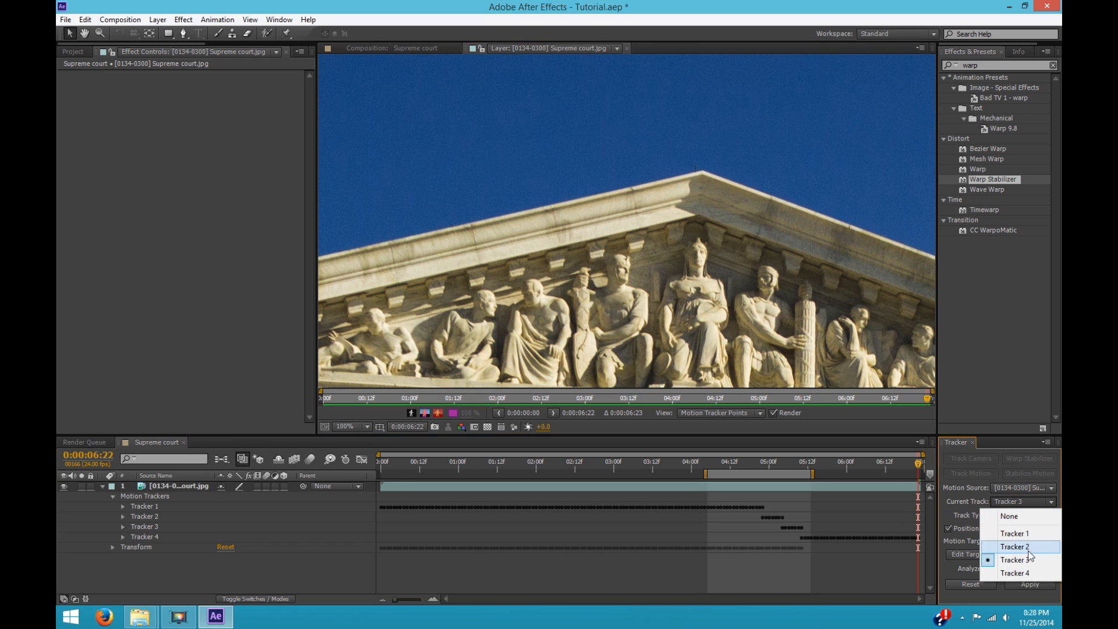
pyautogui.click(1015, 573)
pyautogui.click(1030, 584)
pyautogui.click(584, 277)
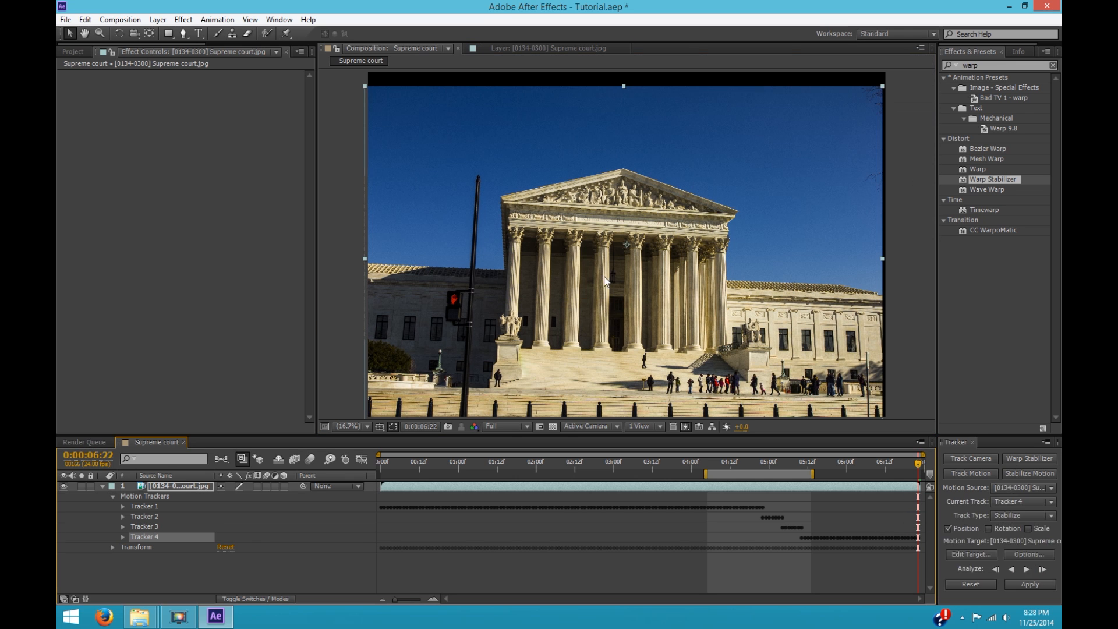
# Step: Set the composition's preview resolution to Quarter and play a preview of the stabilized sequence
pyautogui.click(513, 426)
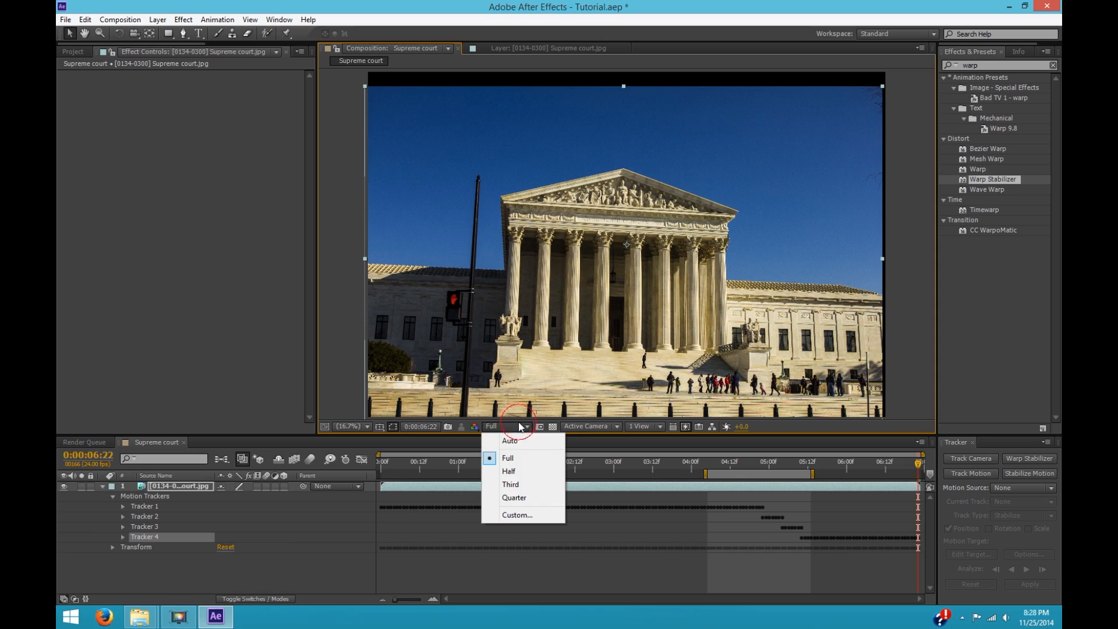
pyautogui.click(514, 497)
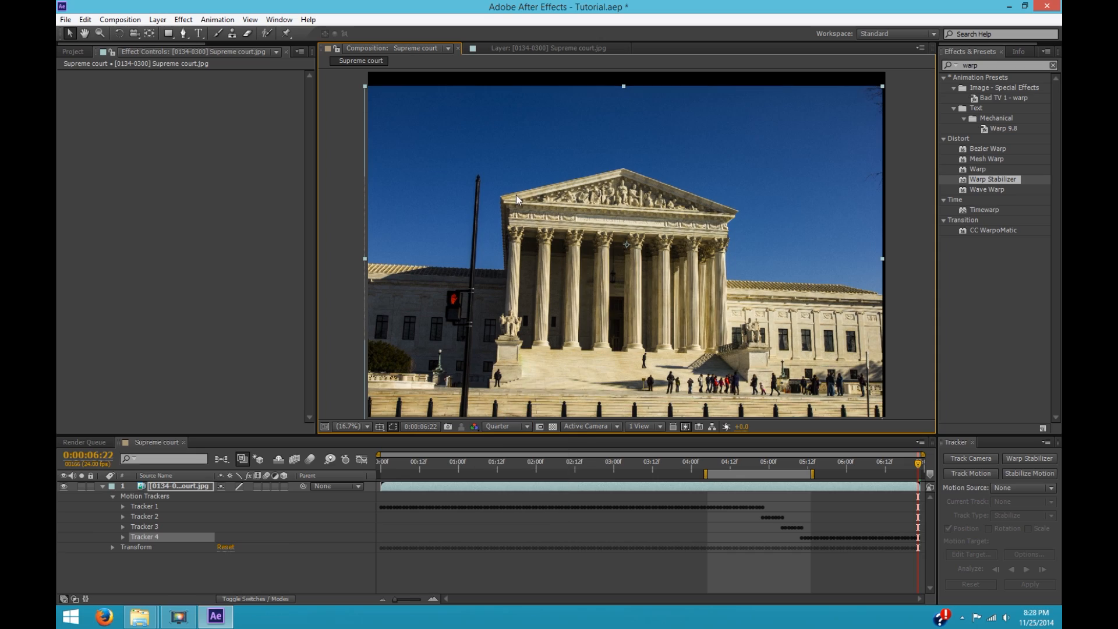
pyautogui.press('KP_0')
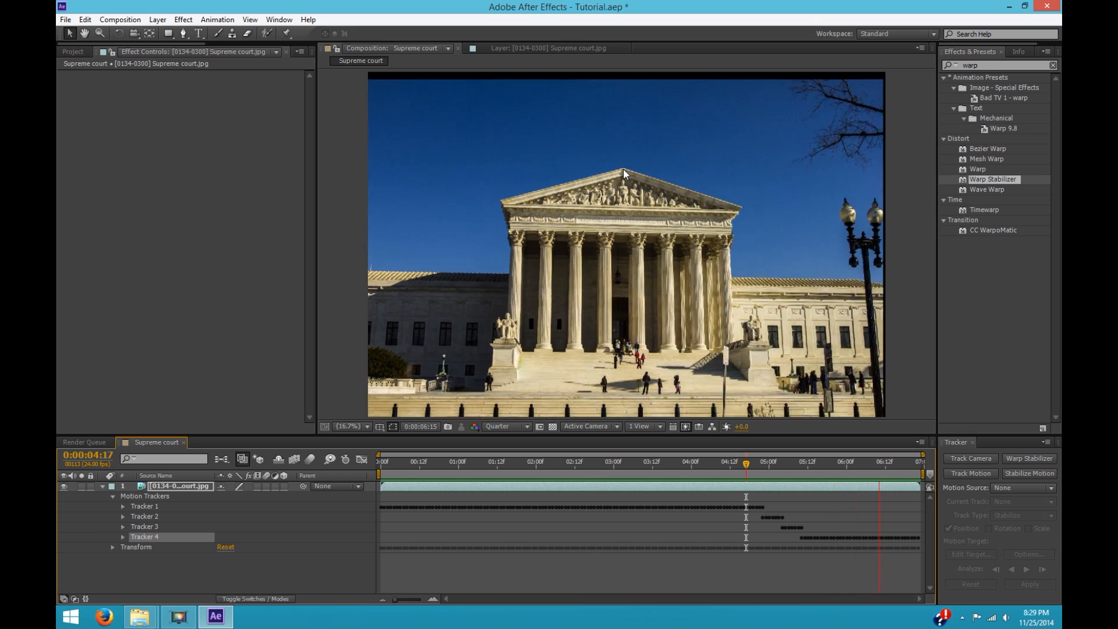
pyautogui.press('space')
pyautogui.press('pagedown')
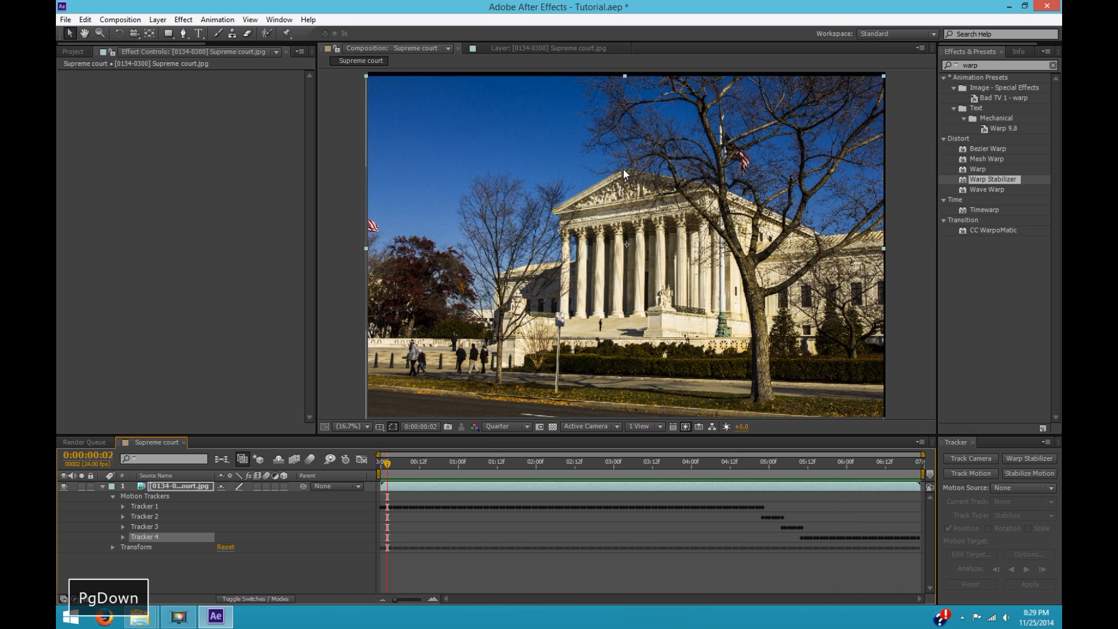
# Step: Step frame by frame from 0:00:05:06 to 0:00:05:21, checking whether the pediment's peak stays in place
pyautogui.click(783, 476)
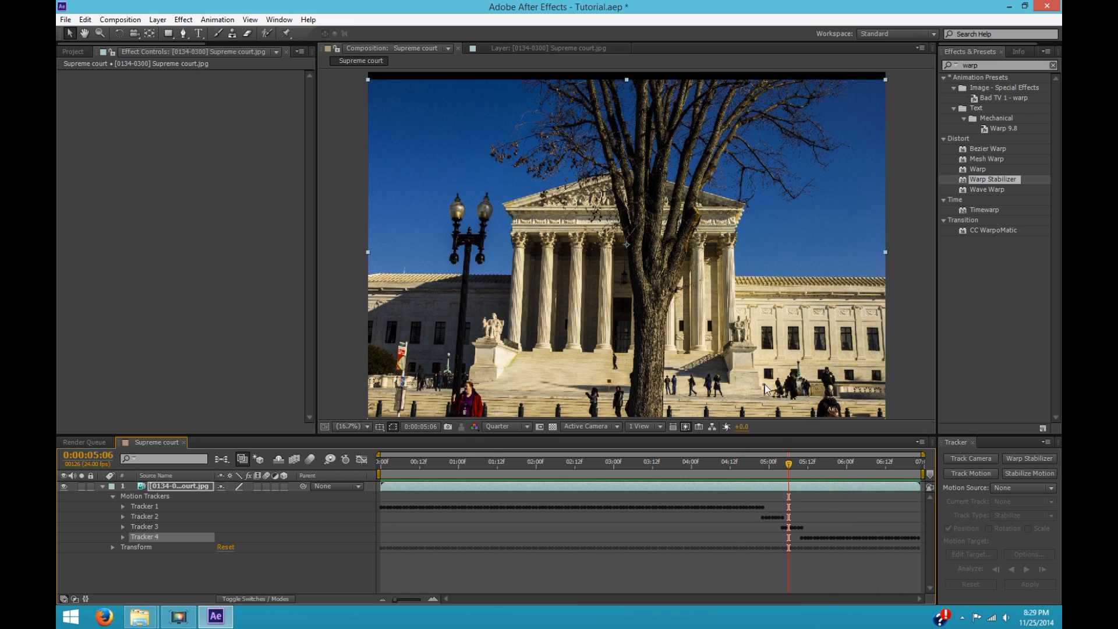
pyautogui.press('pagedown')
pyautogui.press('pagedown')
pyautogui.press('pagedown')
pyautogui.press('pagedown')
pyautogui.press('pagedown')
pyautogui.press('pagedown')
pyautogui.press('pagedown')
pyautogui.press('pagedown')
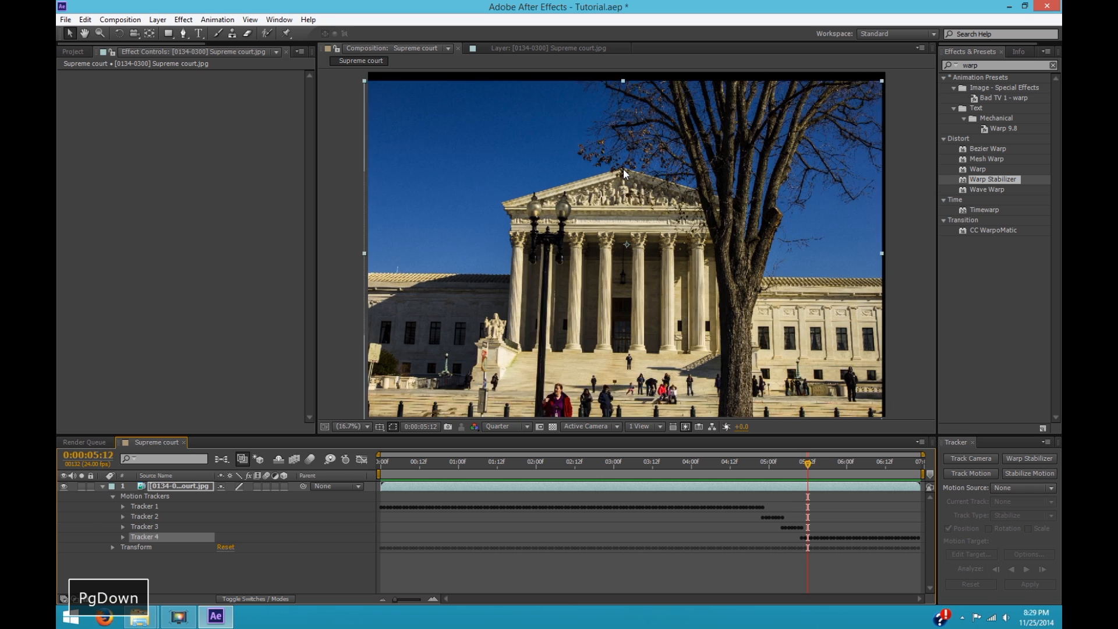
pyautogui.press('pagedown')
pyautogui.press('pagedown')
pyautogui.press('pagedown')
pyautogui.press('pagedown')
pyautogui.press('pagedown')
pyautogui.press('pagedown')
pyautogui.press('pagedown')
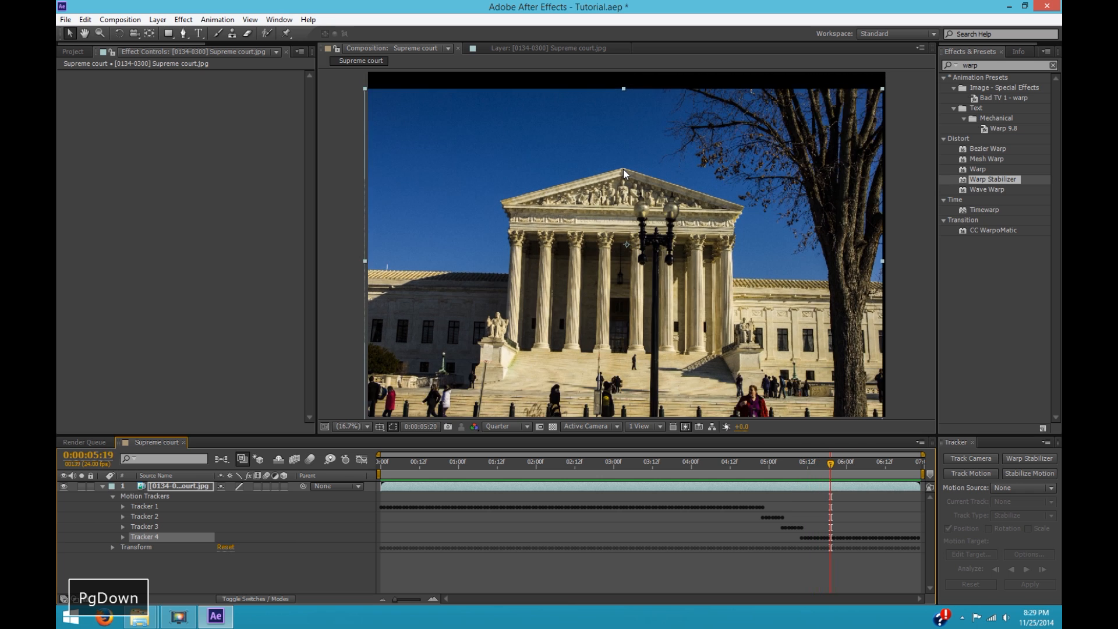
pyautogui.press('pagedown')
pyautogui.press('pageup')
pyautogui.press('pageup')
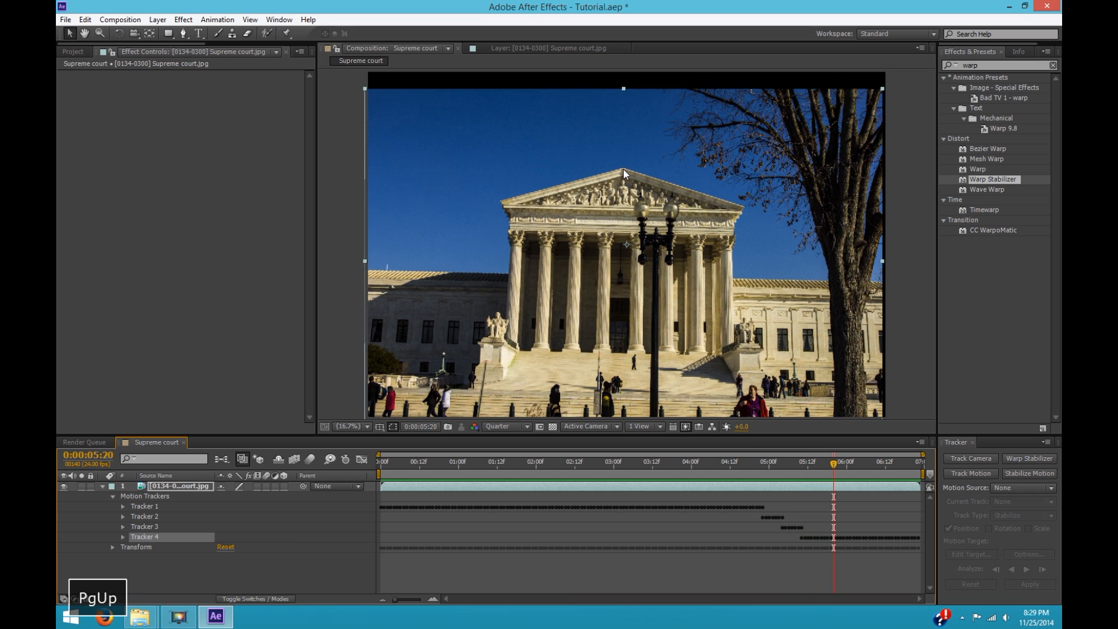
pyautogui.press('pagedown')
pyautogui.press('pagedown')
pyautogui.press('pageup')
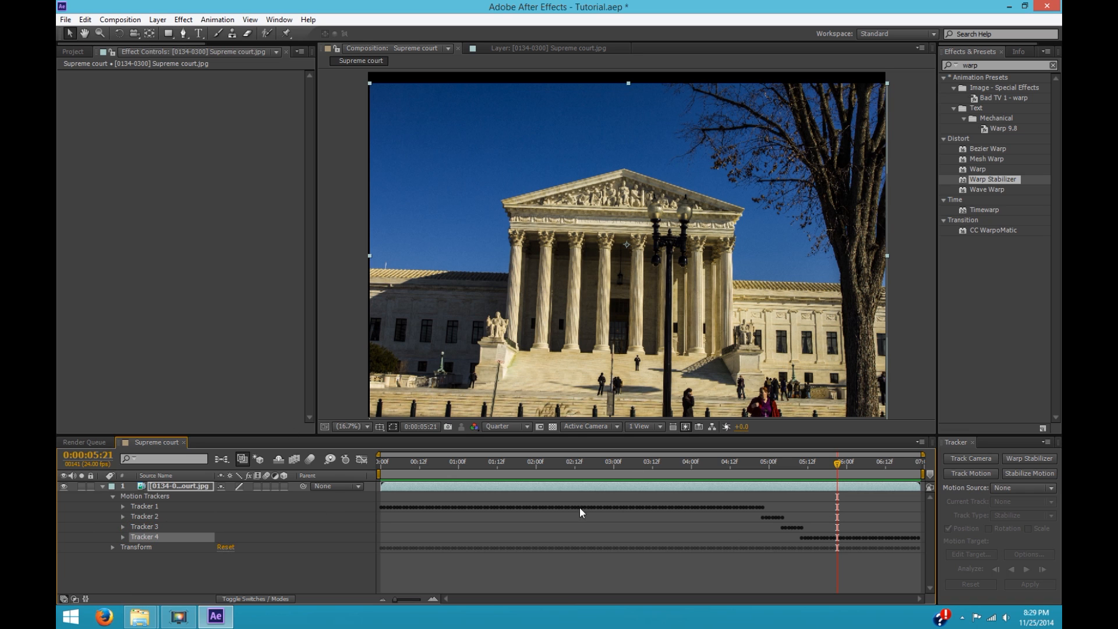
# Step: Choose the Supreme court layer as motion source, set the composition's resolution to Full, and return to the layer view with Tracker 4
pyautogui.click(1043, 488)
pyautogui.click(1018, 520)
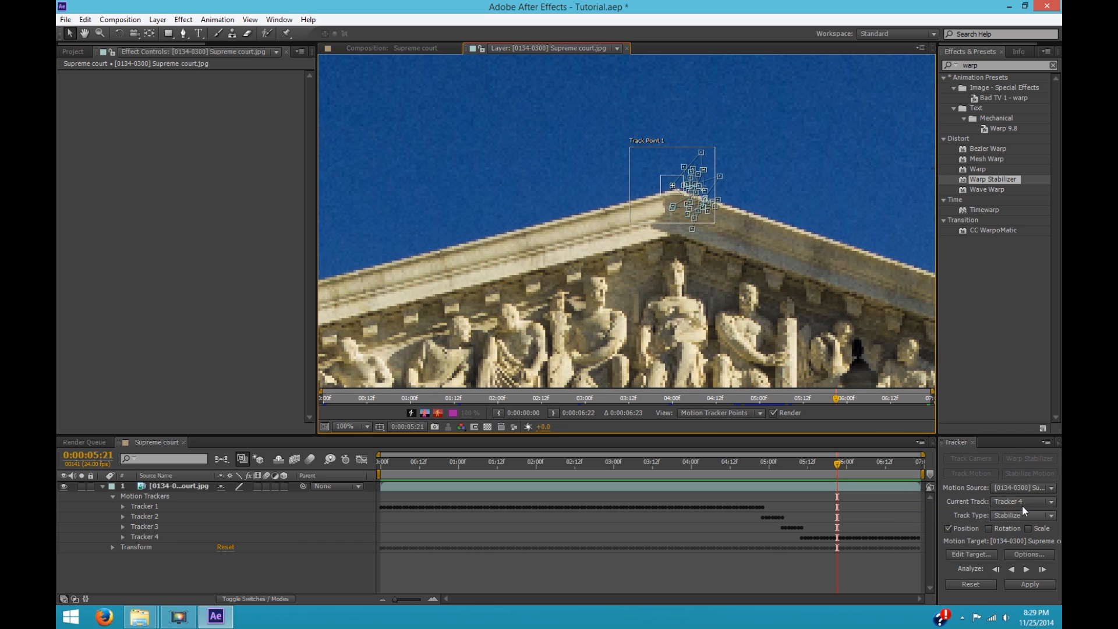
pyautogui.click(411, 44)
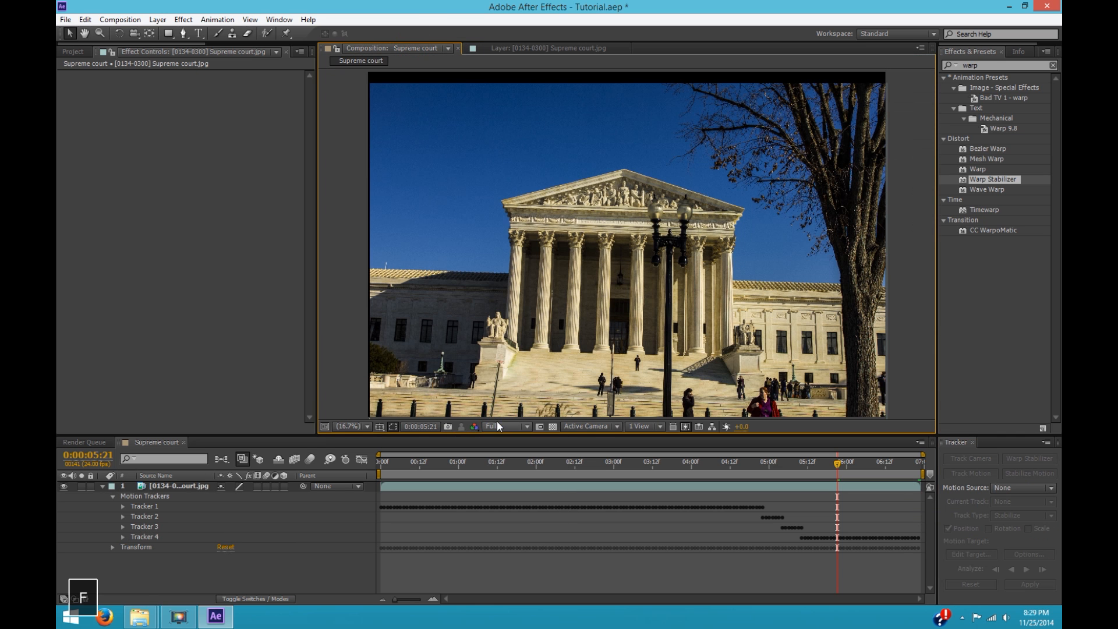
pyautogui.click(520, 46)
# Step: Move Tracker 4's track point onto the pediment's peak at 0:00:05:21 and reapply the stabilization to the layer
pyautogui.scroll(4, 746, 208)
pyautogui.press('space')
pyautogui.moveTo(741, 212); pyautogui.dragTo(614, 221)
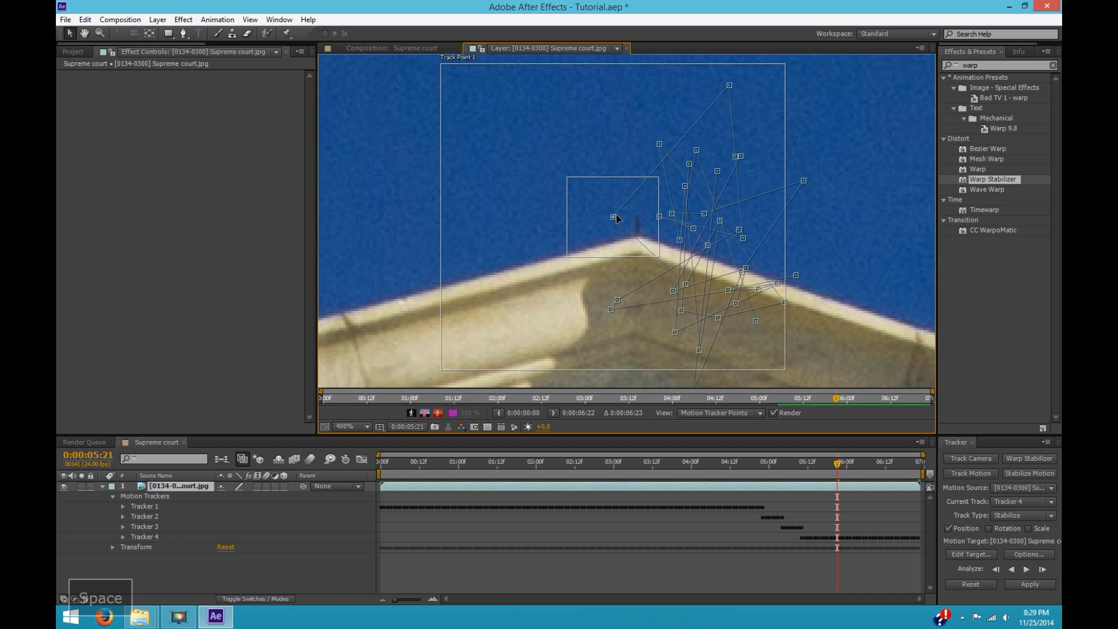
pyautogui.moveTo(554, 292); pyautogui.dragTo(575, 311)
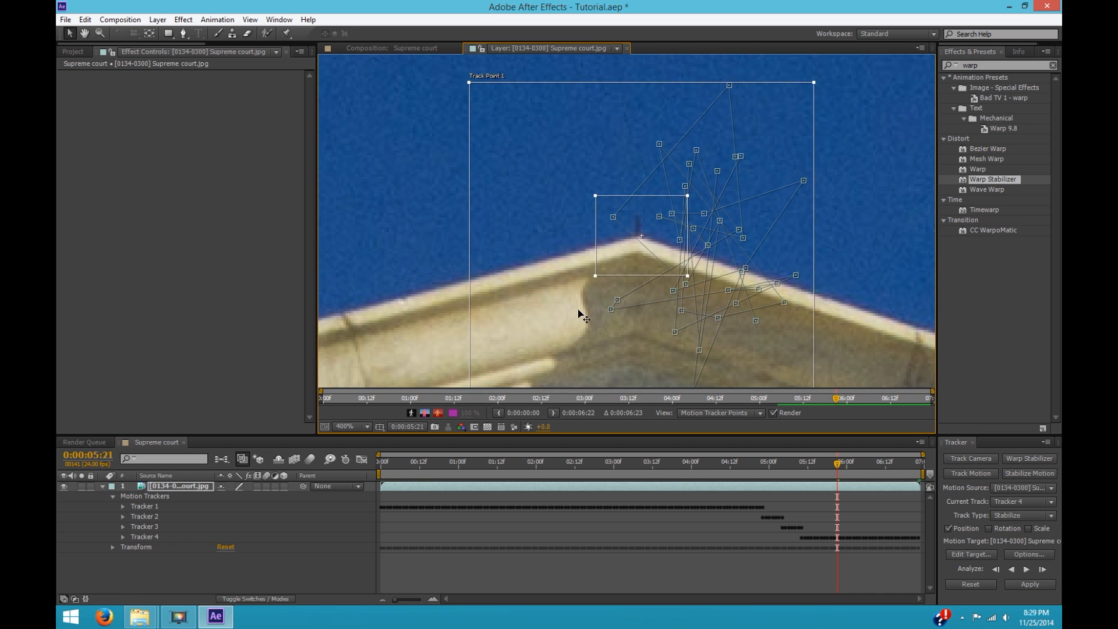
pyautogui.press(',')
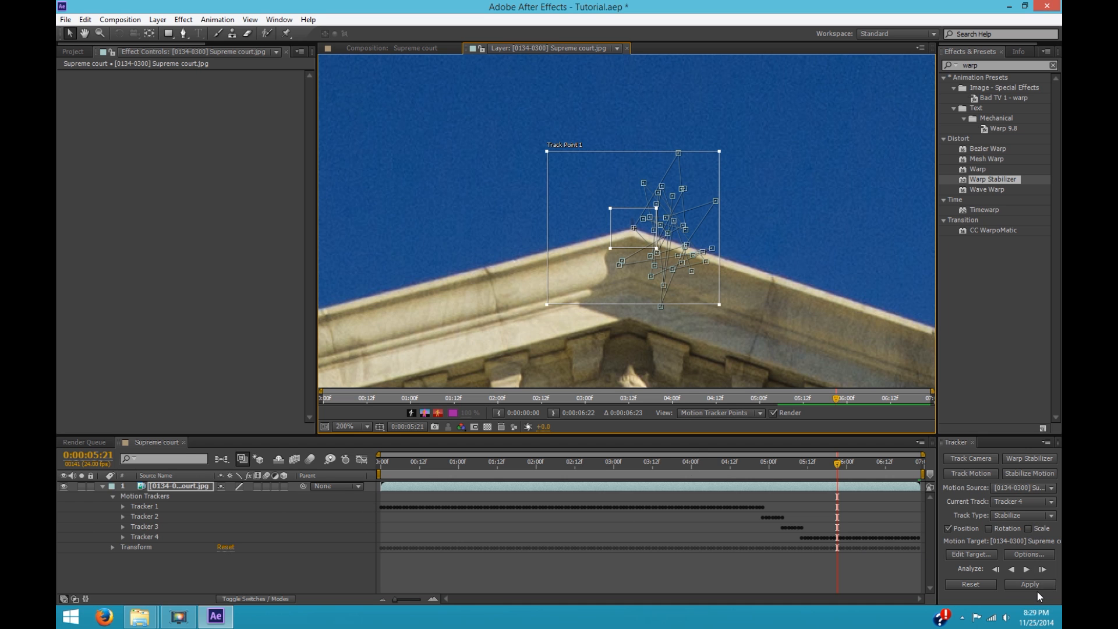
pyautogui.click(1032, 586)
pyautogui.click(599, 281)
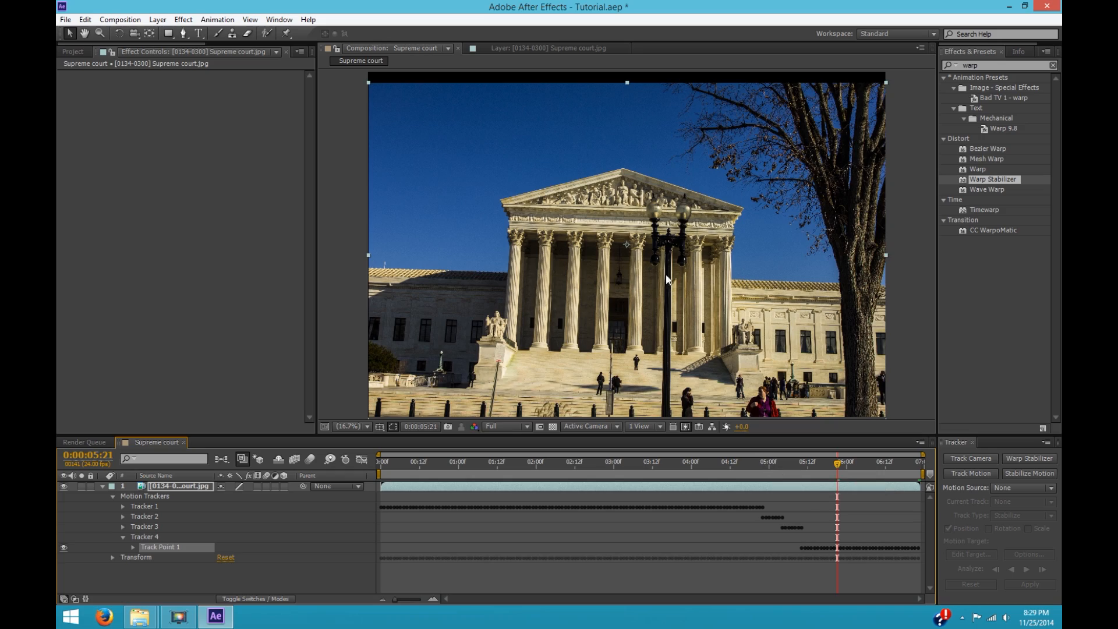
# Step: Preview the corrected sequence and inspect where the composition's lower edge crops the image at 0:00:06:00
pyautogui.press('space')
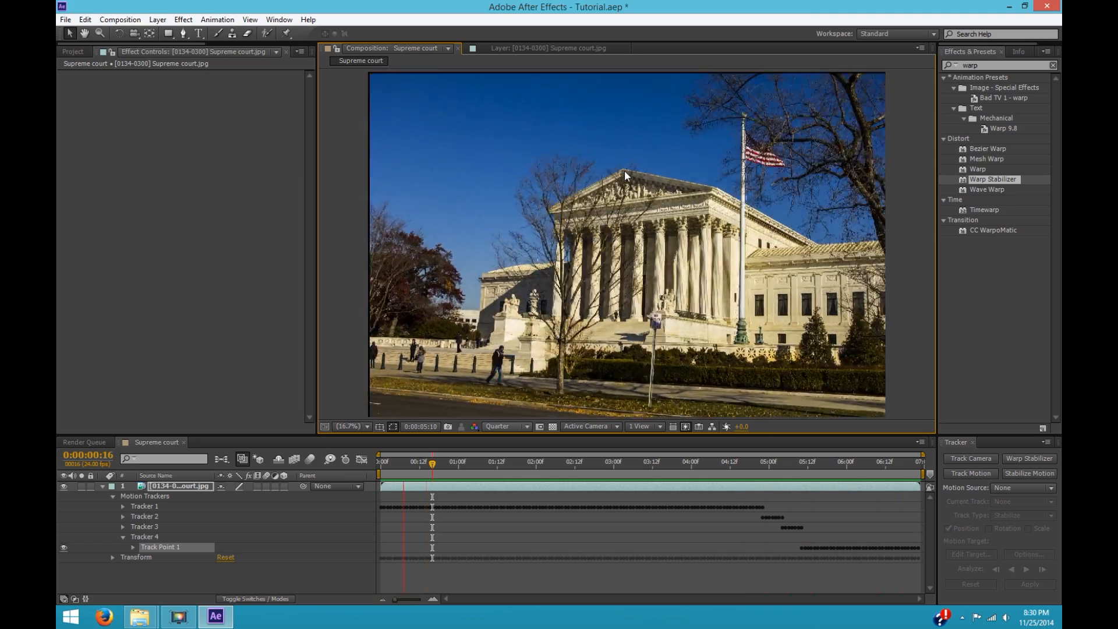
pyautogui.click(490, 487)
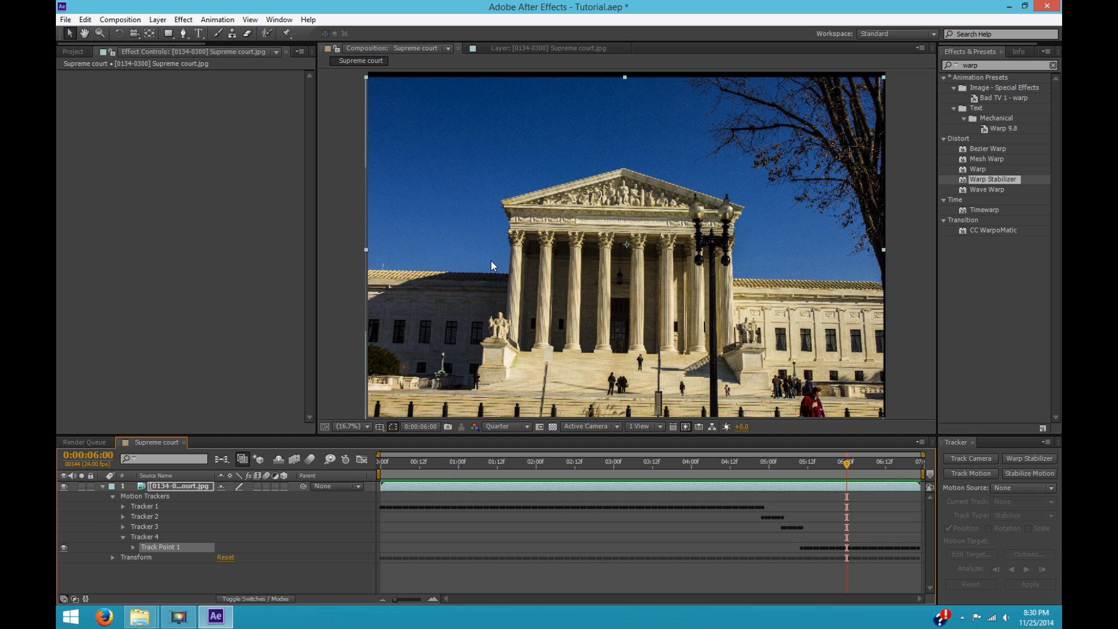
pyautogui.scroll(-2, 477, 253)
pyautogui.scroll(2, 514, 298)
pyautogui.press('space')
pyautogui.moveTo(509, 305); pyautogui.dragTo(567, 212)
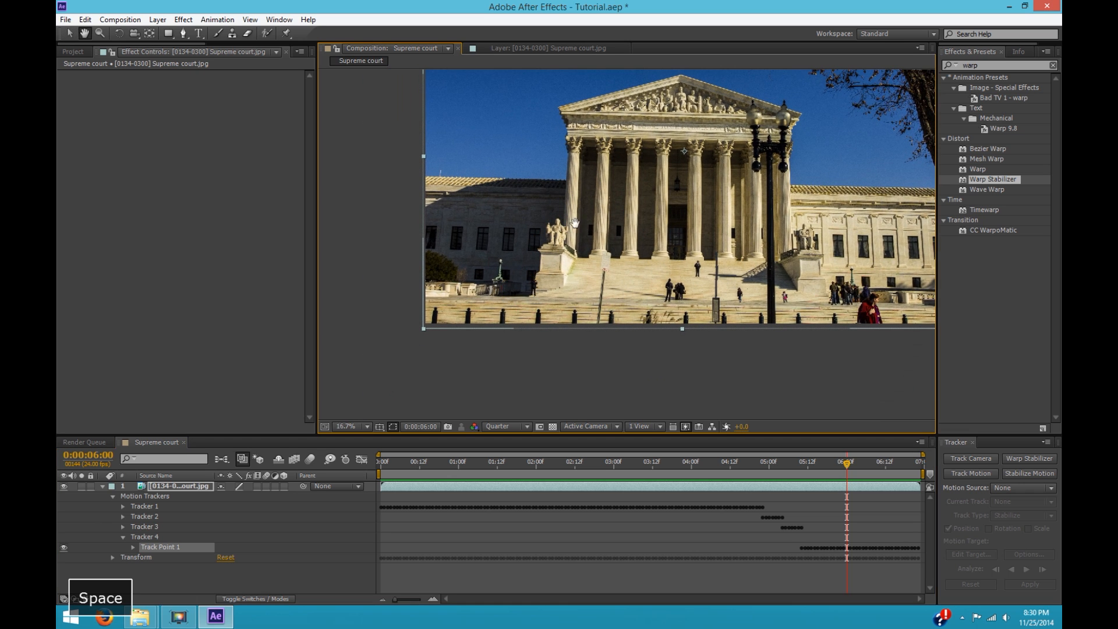
pyautogui.scroll(2, 419, 333)
pyautogui.press('space')
pyautogui.moveTo(419, 332); pyautogui.dragTo(587, 186)
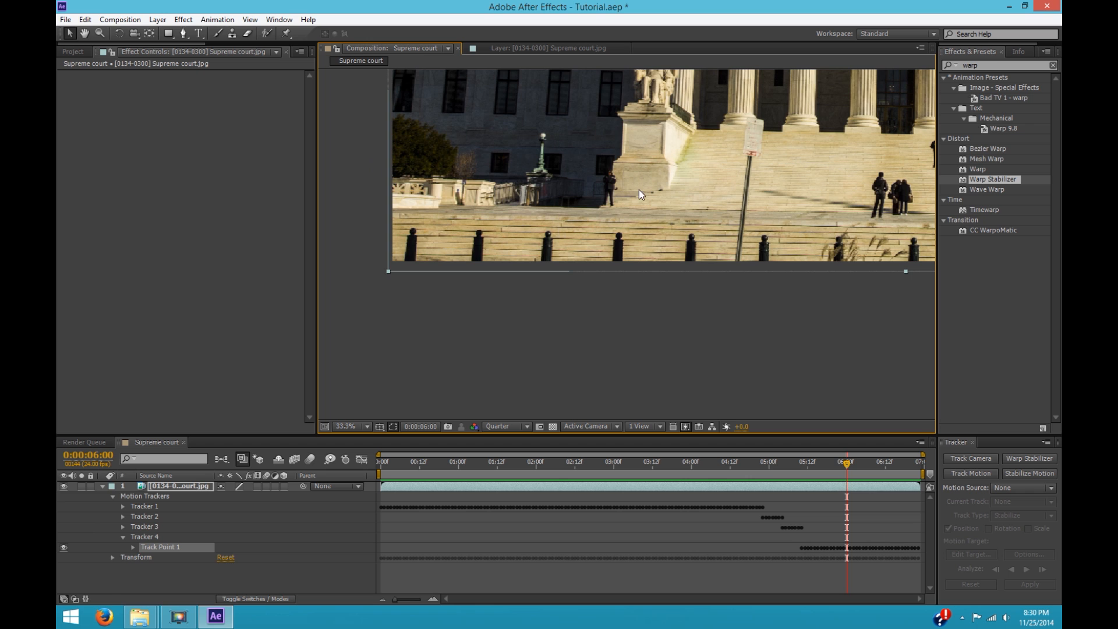
pyautogui.scroll(-2, 638, 189)
pyautogui.press('space')
pyautogui.moveTo(679, 243); pyautogui.dragTo(651, 254)
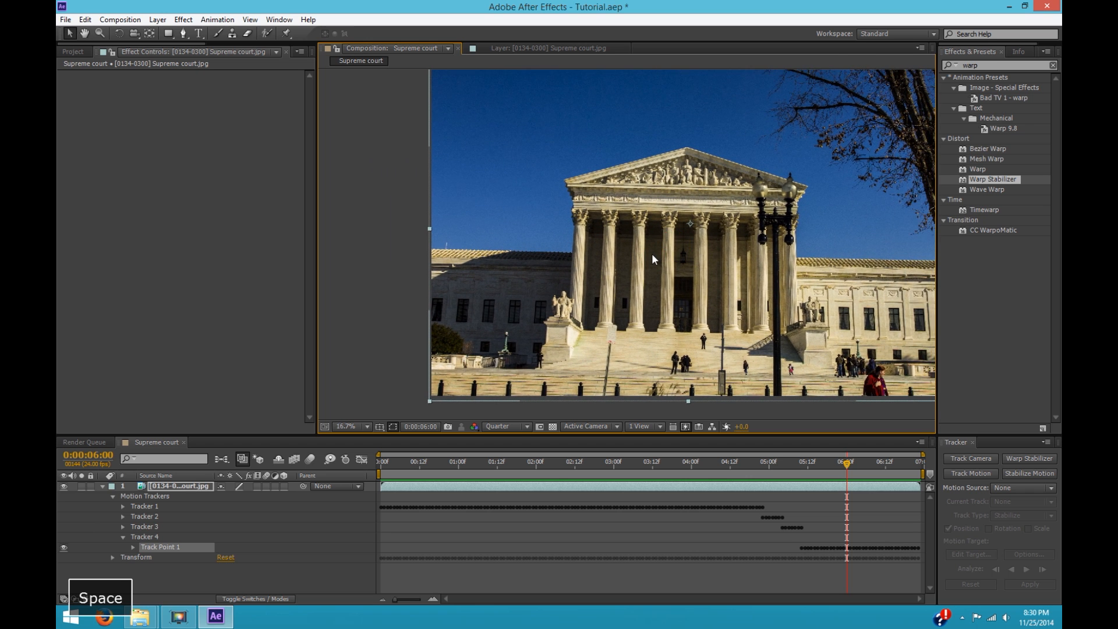
pyautogui.hotkey('shift', '/')
pyautogui.scroll(-1, 651, 253)
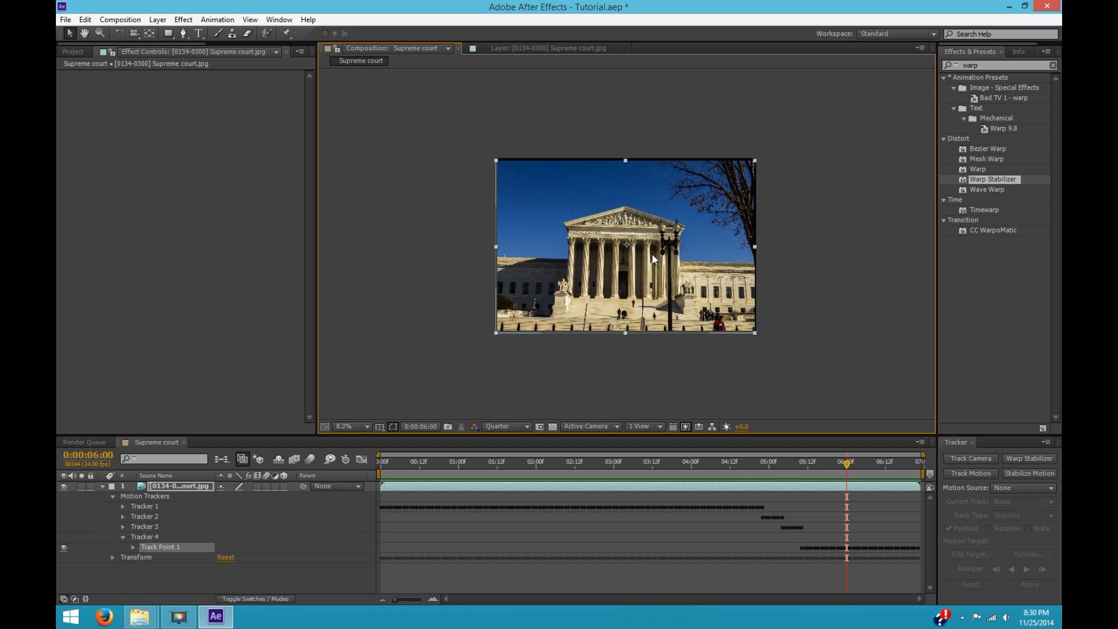
# Step: Enlarge the Supreme court composition to a width of 5333 px and a height of 3608 px
pyautogui.hotkey('ctrl', 'k')
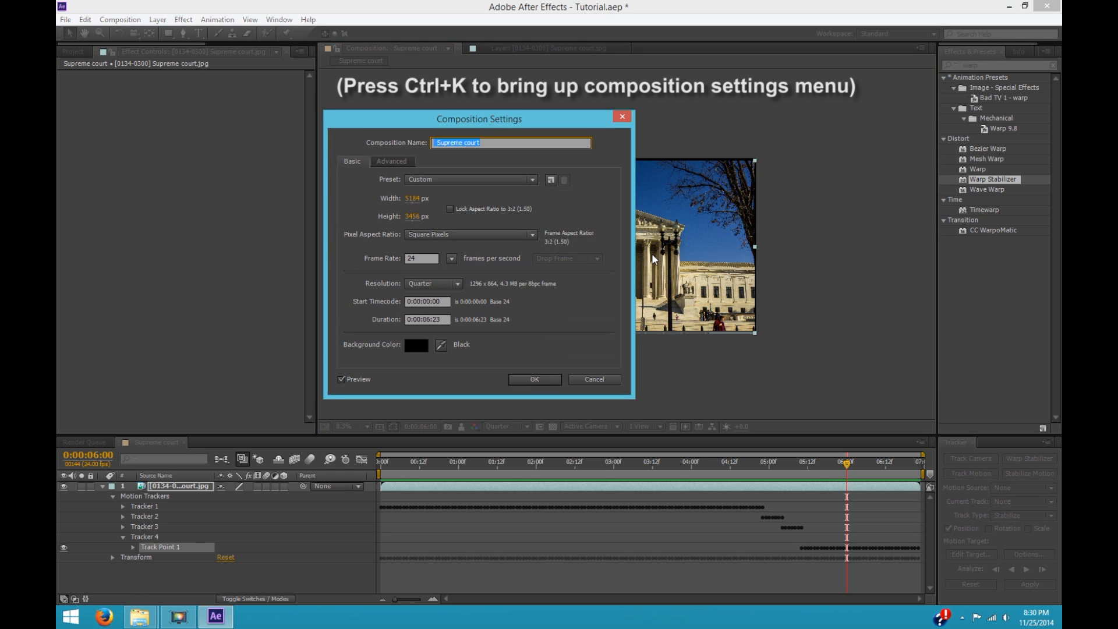
pyautogui.moveTo(413, 199); pyautogui.dragTo(449, 226)
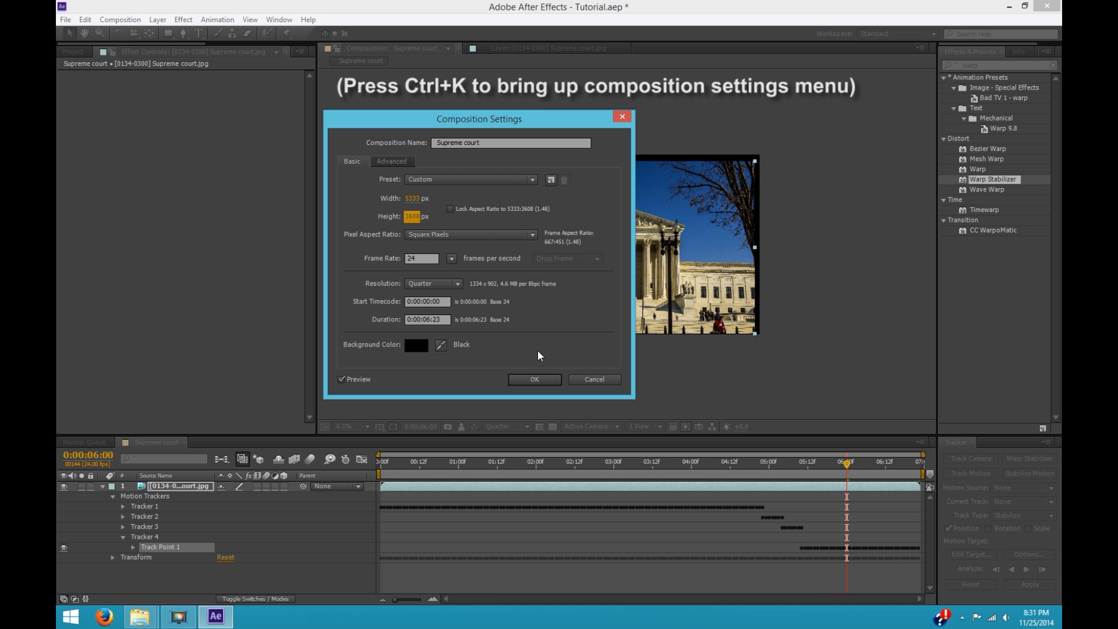
pyautogui.click(535, 379)
# Step: Check the image's lower edge at 0:00:05:03, raise the composition's height to 3792 px, and recheck the framing up to 0:00:06:15
pyautogui.scroll(4, 603, 352)
pyautogui.press('space')
pyautogui.moveTo(619, 138); pyautogui.dragTo(624, 80)
pyautogui.moveTo(765, 472)
pyautogui.mouseDown()
pyautogui.moveTo(798, 465)
pyautogui.moveTo(780, 469)
pyautogui.mouseUp()
pyautogui.hotkey('ctrl', 'k')
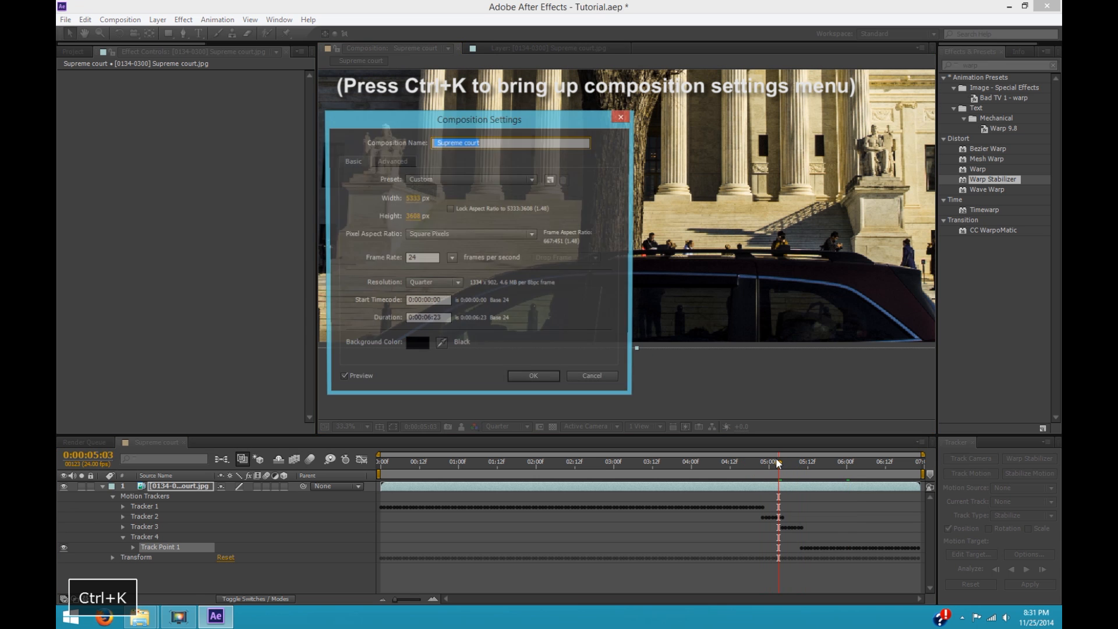
pyautogui.moveTo(414, 216); pyautogui.dragTo(513, 220)
pyautogui.click(534, 379)
pyautogui.scroll(-1, 603, 344)
pyautogui.press('space')
pyautogui.moveTo(604, 344); pyautogui.dragTo(613, 179)
pyautogui.moveTo(763, 463); pyautogui.dragTo(896, 464)
pyautogui.hotkey('shift', '/')
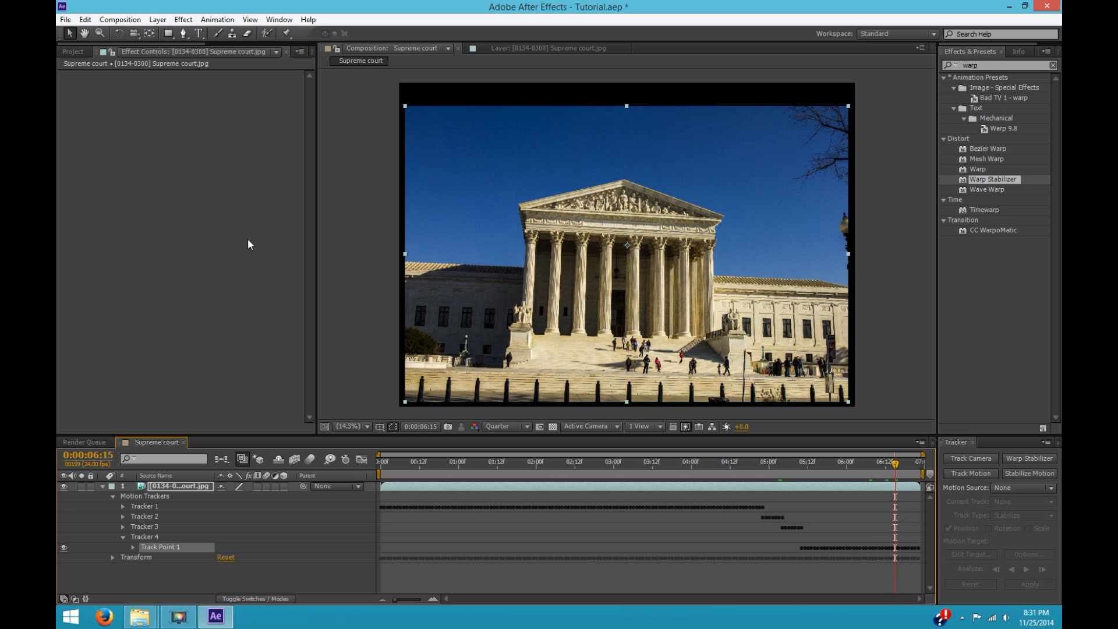
# Step: Nest the Supreme court composition in a new composition and reveal the nested layer's transform properties
pyautogui.click(80, 51)
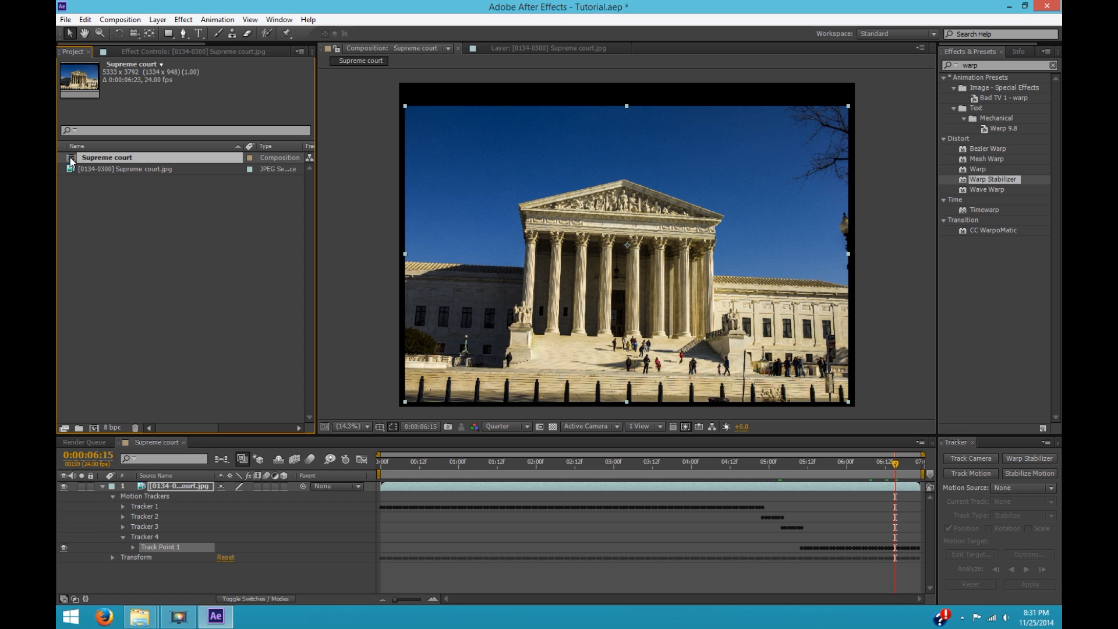
pyautogui.moveTo(72, 159); pyautogui.dragTo(95, 429)
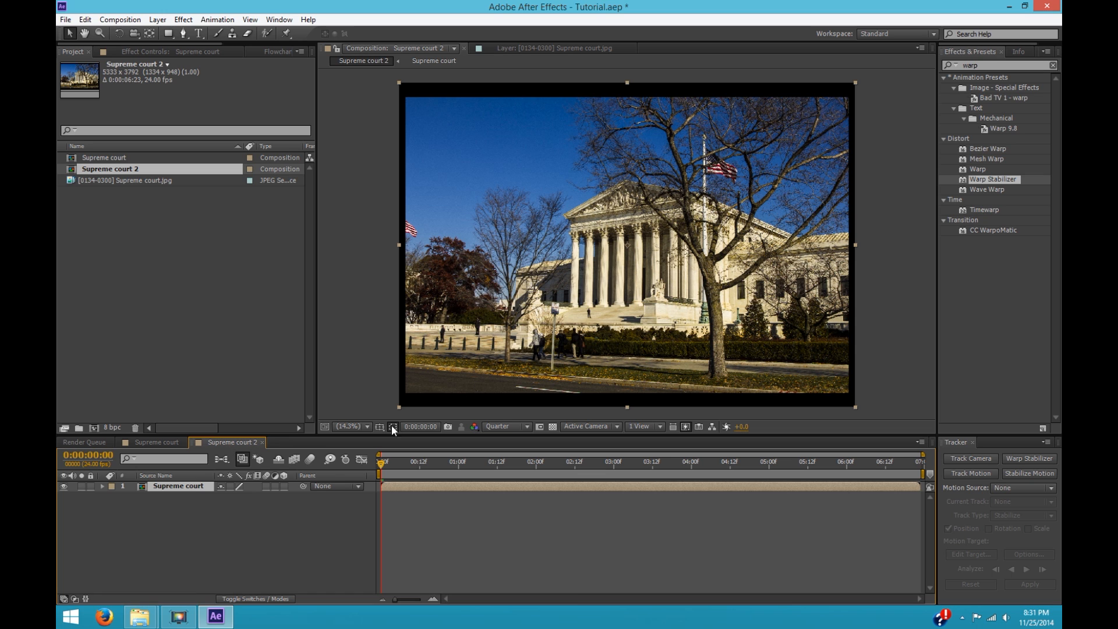
pyautogui.click(103, 486)
pyautogui.click(113, 496)
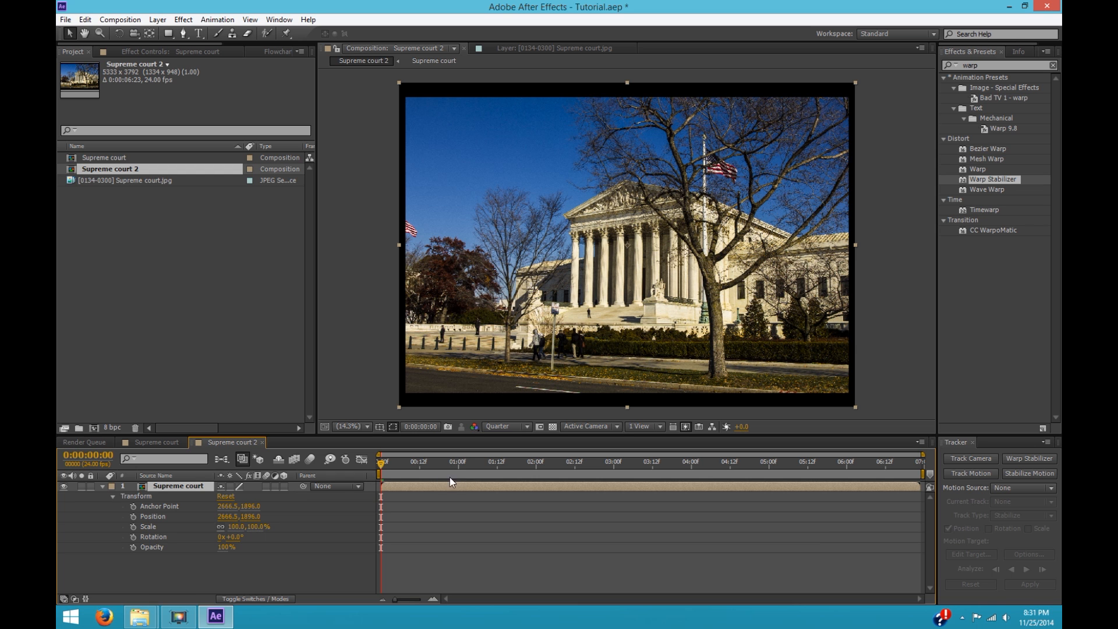
# Step: Start Stabilize Motion on the nested layer at the first frame and set Tracker 1 to rotation without position
pyautogui.click(494, 462)
pyautogui.click(384, 464)
pyautogui.moveTo(384, 469); pyautogui.dragTo(381, 469)
pyautogui.click(1022, 474)
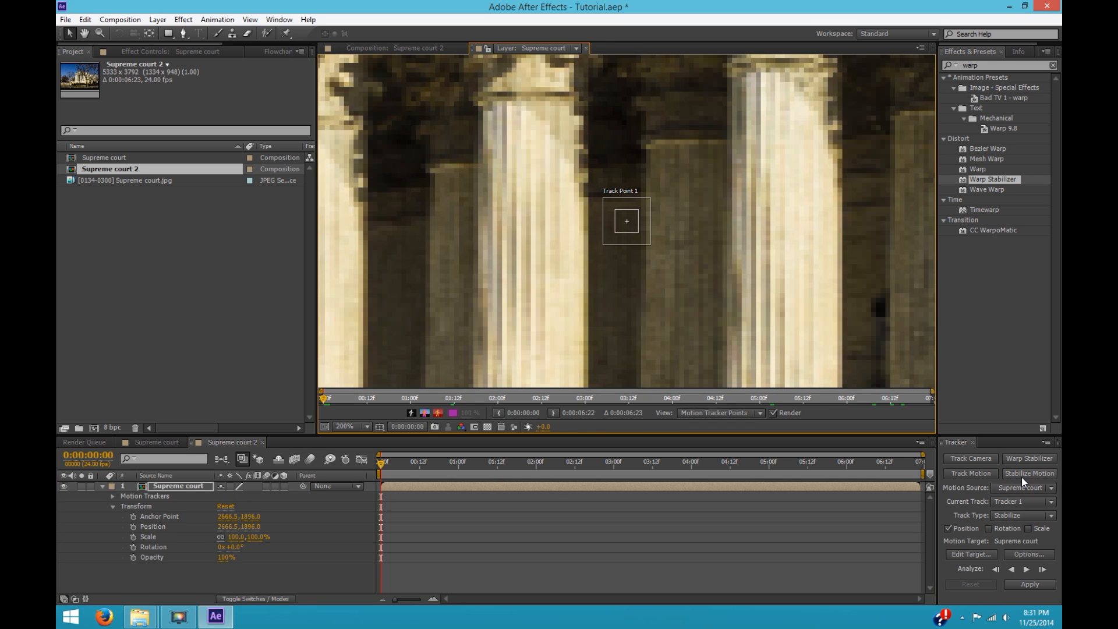
pyautogui.click(989, 530)
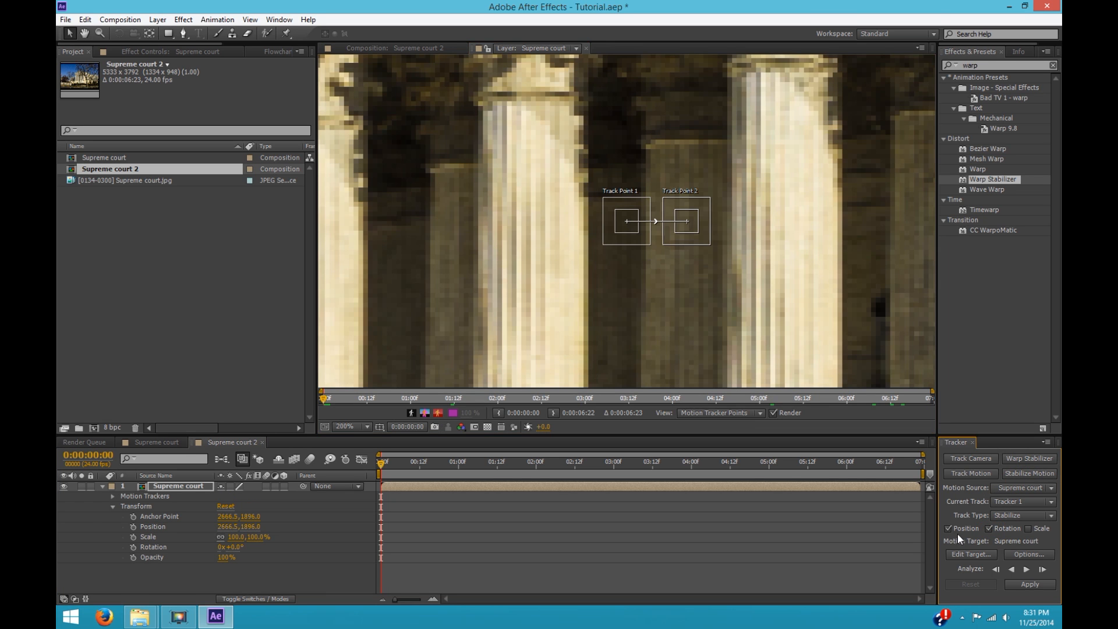
# Step: Set the new composition's resolution to Full and return to the nested layer's tracking view
pyautogui.click(430, 51)
pyautogui.click(500, 427)
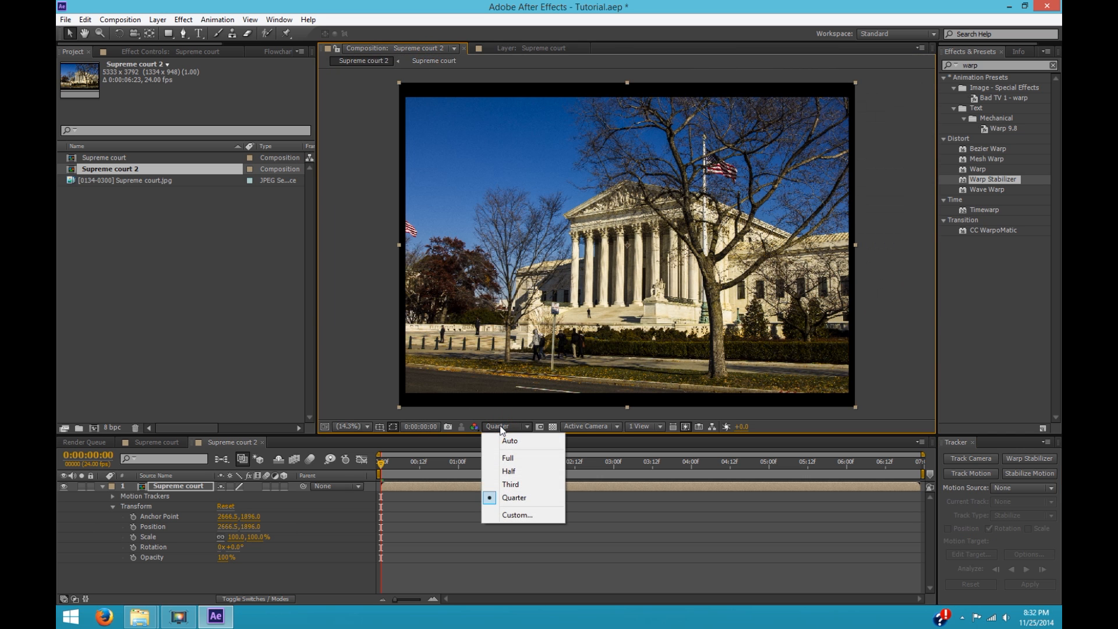
pyautogui.press('f')
pyautogui.click(500, 426)
pyautogui.click(500, 430)
pyautogui.click(533, 48)
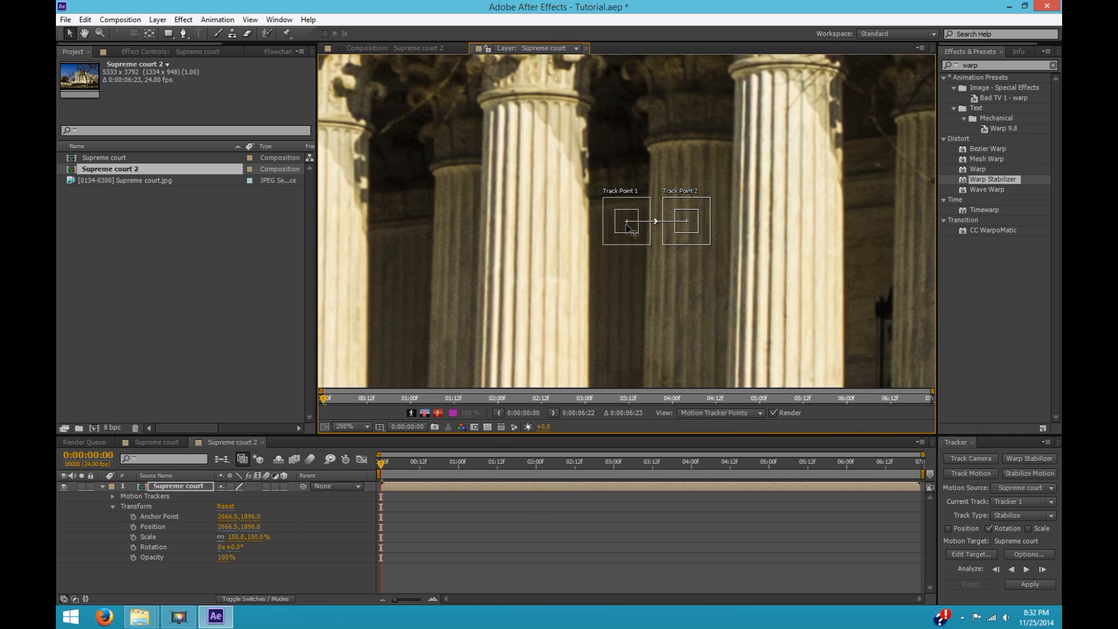
# Step: Examine the nested layer's whole frame at the start, at 0:00:01:01 and up to 0:00:06:04
pyautogui.scroll(-1, 626, 236)
pyautogui.press('space')
pyautogui.moveTo(636, 267); pyautogui.dragTo(637, 227)
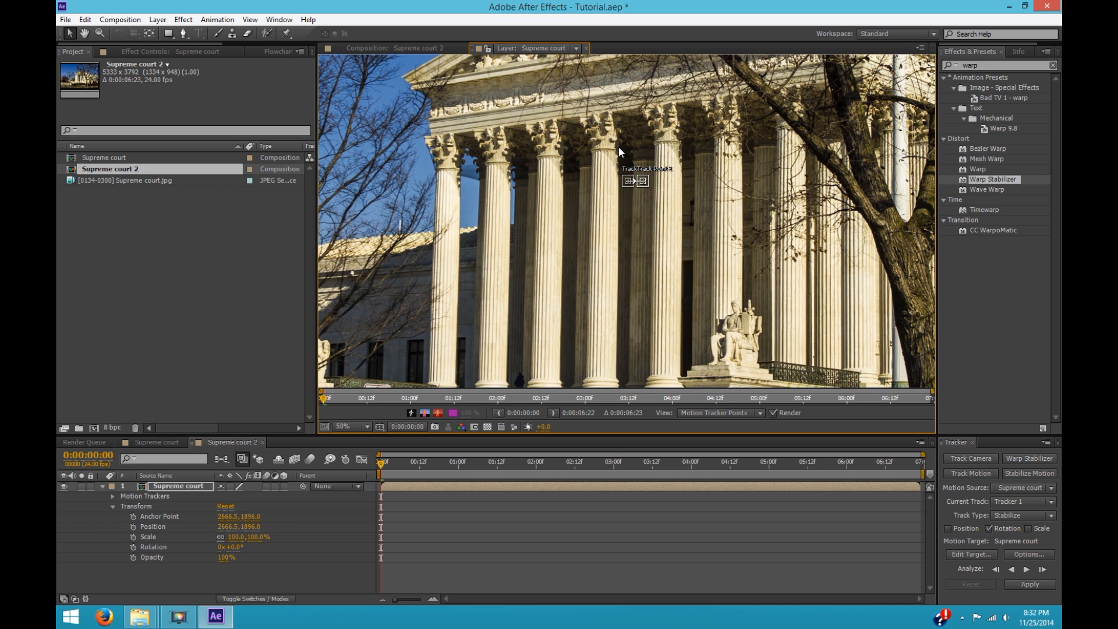
pyautogui.press(',')
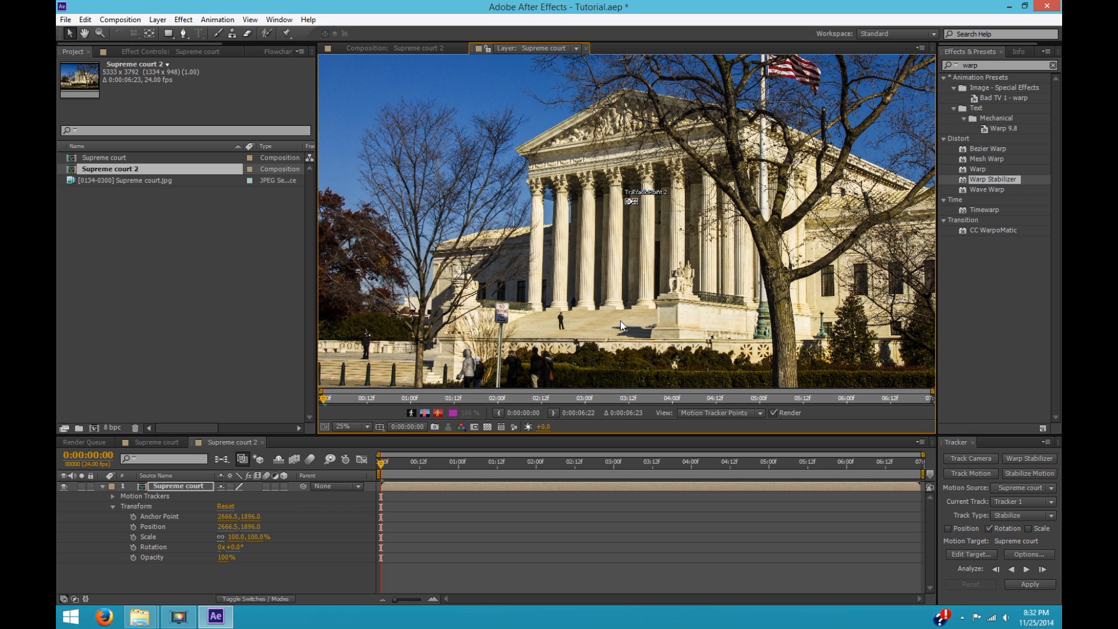
pyautogui.click(461, 463)
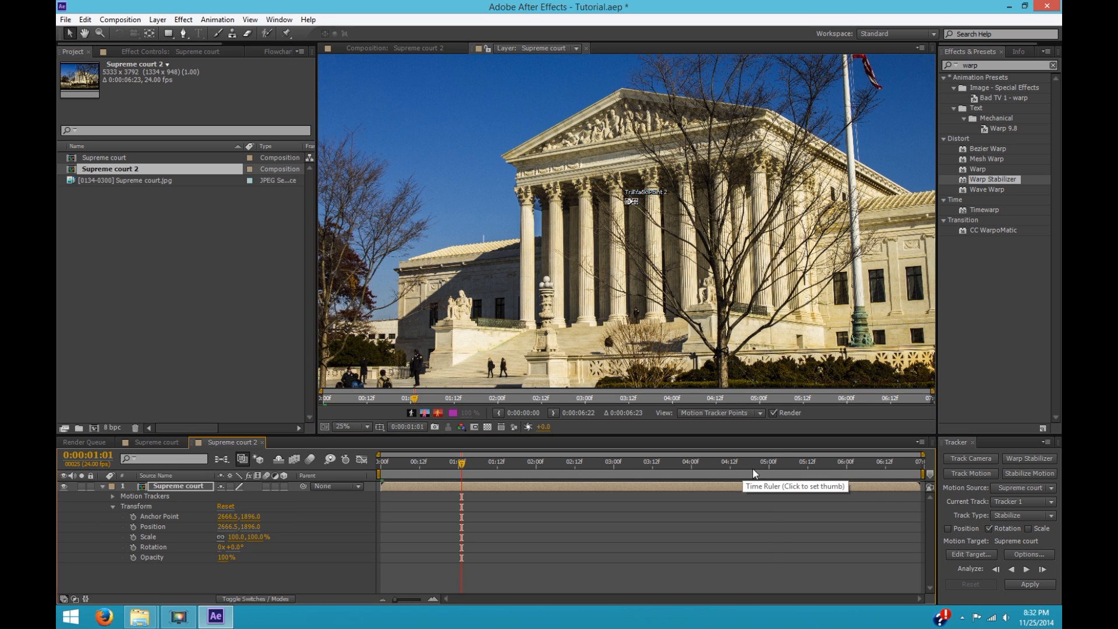
pyautogui.click(771, 464)
pyautogui.click(859, 464)
pyautogui.press(',')
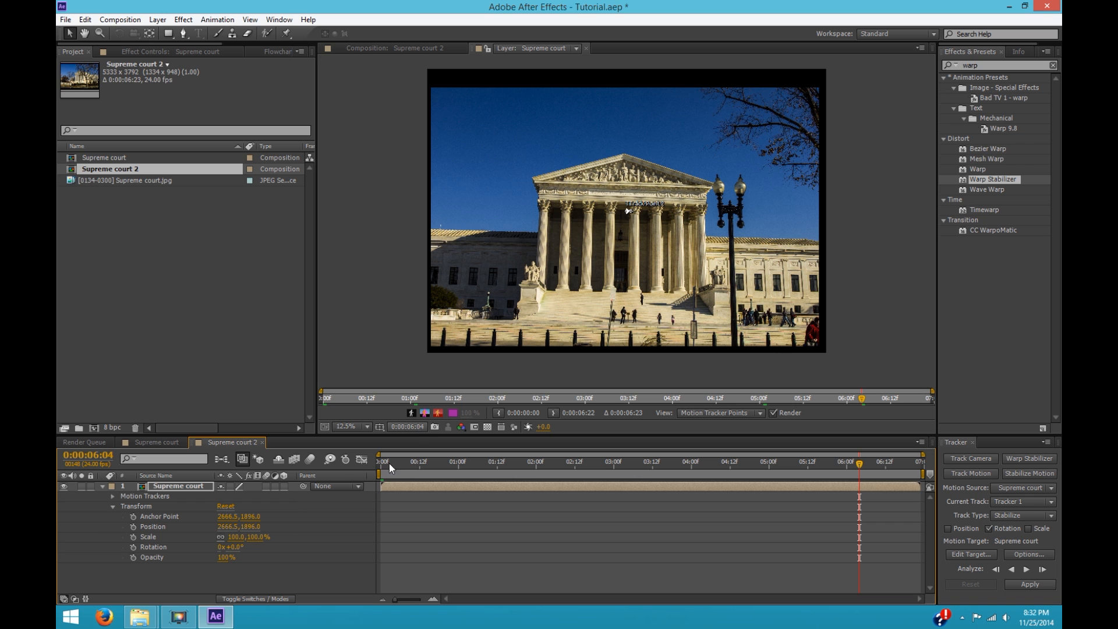
# Step: Try a 14° rotation on the nested layer in the Supreme court 2 composition at 0:00:06:04 and undo it
pyautogui.hotkey('ctrl', 'z')
pyautogui.click(411, 47)
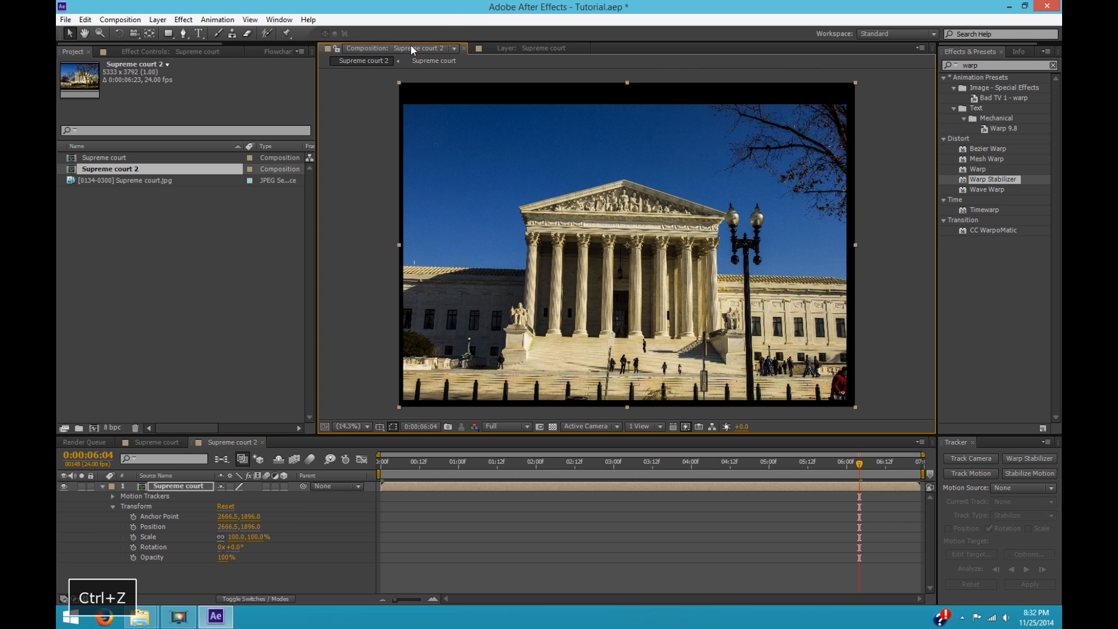
pyautogui.moveTo(241, 553); pyautogui.dragTo(259, 556)
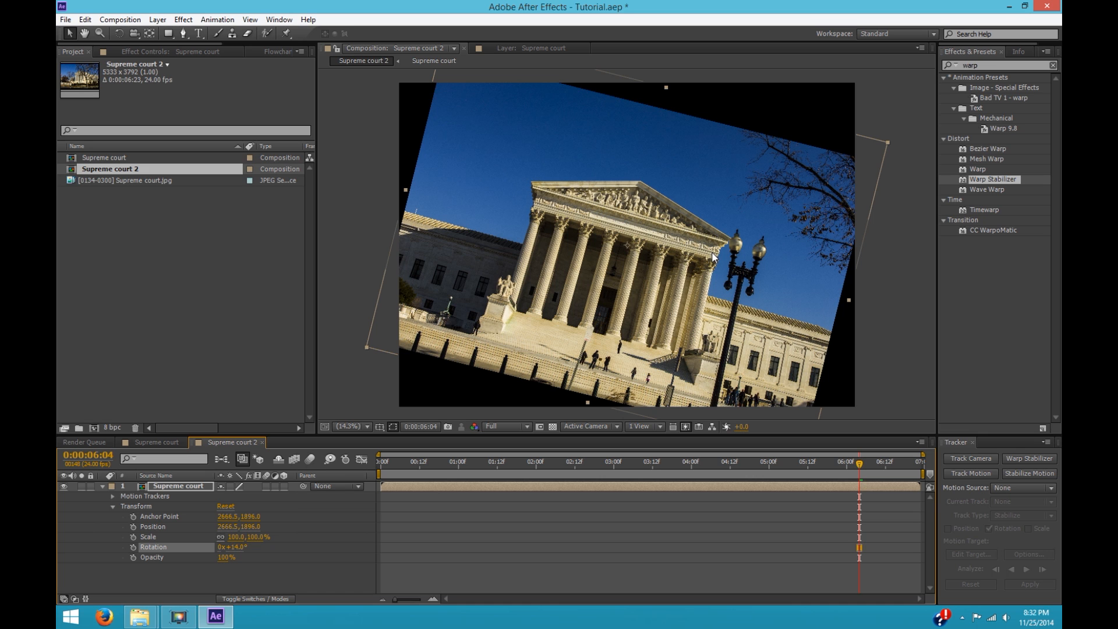
pyautogui.hotkey('ctrl', 'z')
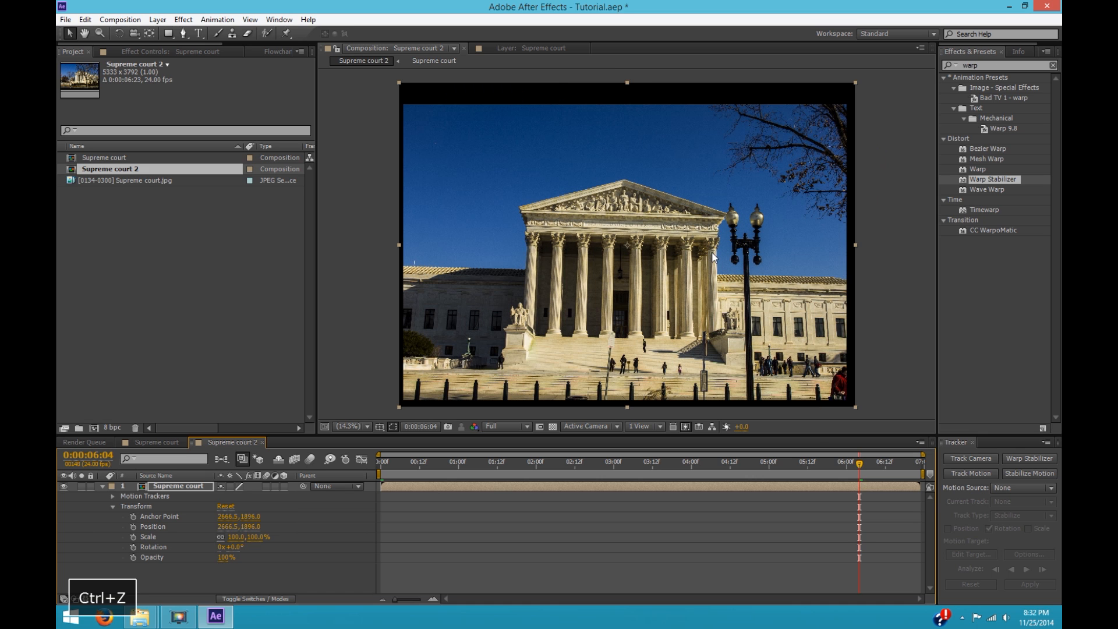
# Step: Return to the first frame in the layer view and move Track Point 1 up to the top of the neighbouring column's edge
pyautogui.click(382, 463)
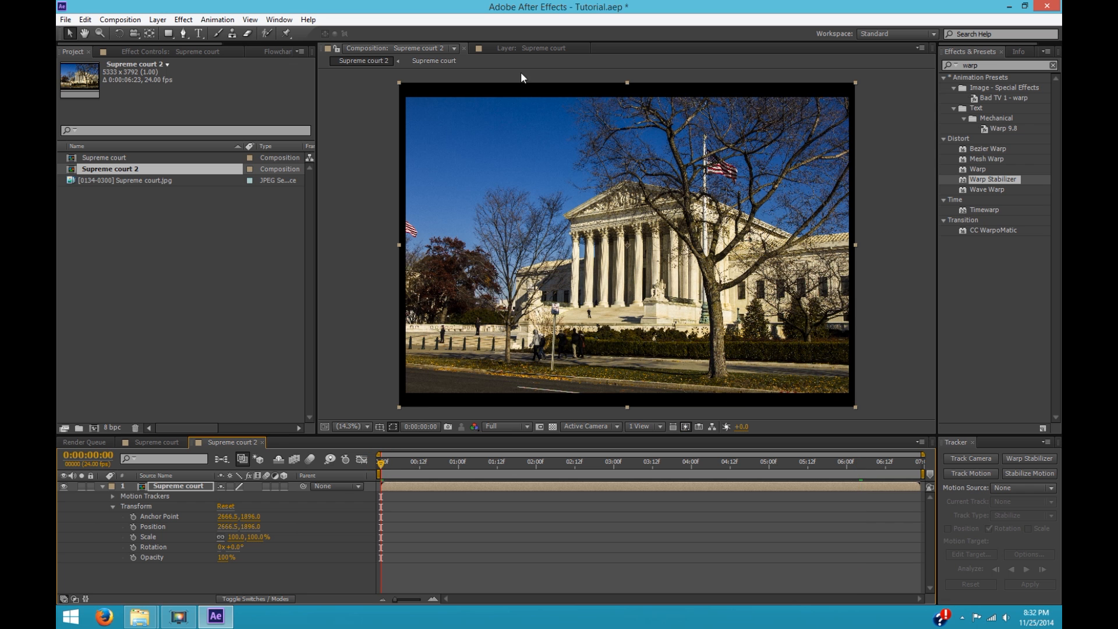
pyautogui.click(531, 50)
pyautogui.scroll(6, 634, 213)
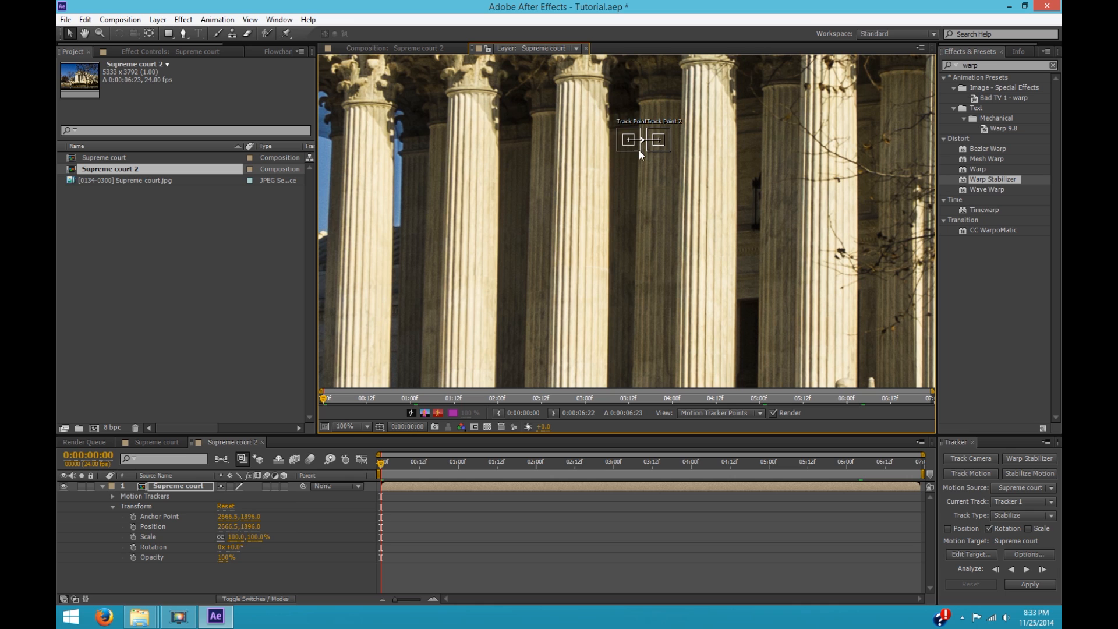
pyautogui.moveTo(644, 161); pyautogui.dragTo(648, 165)
pyautogui.moveTo(645, 165); pyautogui.dragTo(570, 112)
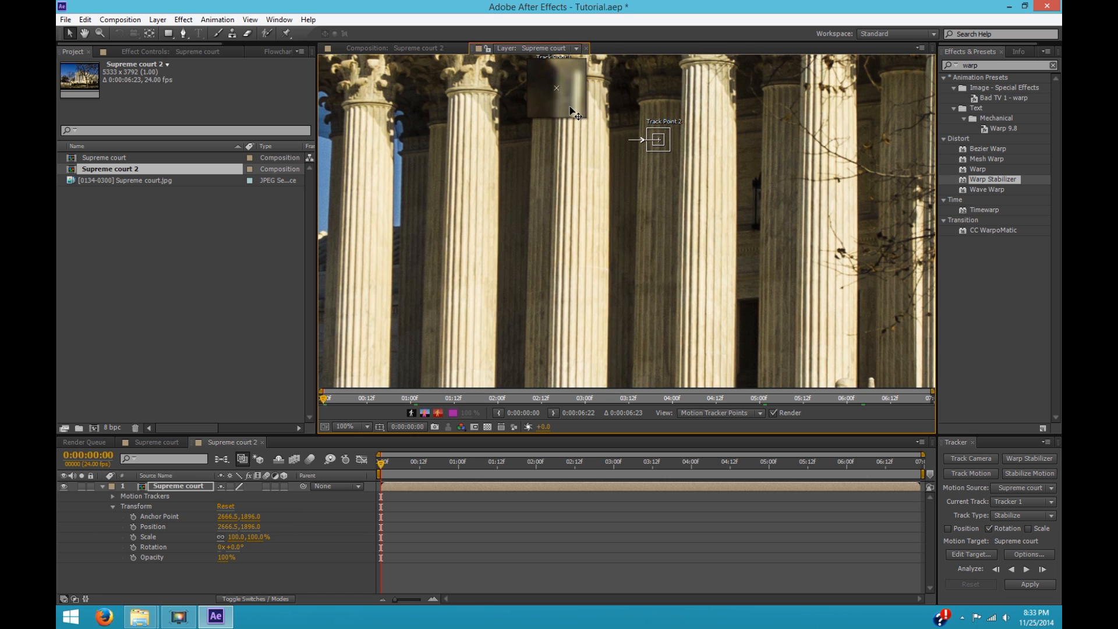
# Step: Place Track Point 2 on the shaded edge just above the same column's base and adjust its search region
pyautogui.moveTo(669, 151); pyautogui.dragTo(572, 187)
pyautogui.scroll(2, 571, 186)
pyautogui.moveTo(647, 280); pyautogui.dragTo(629, 274)
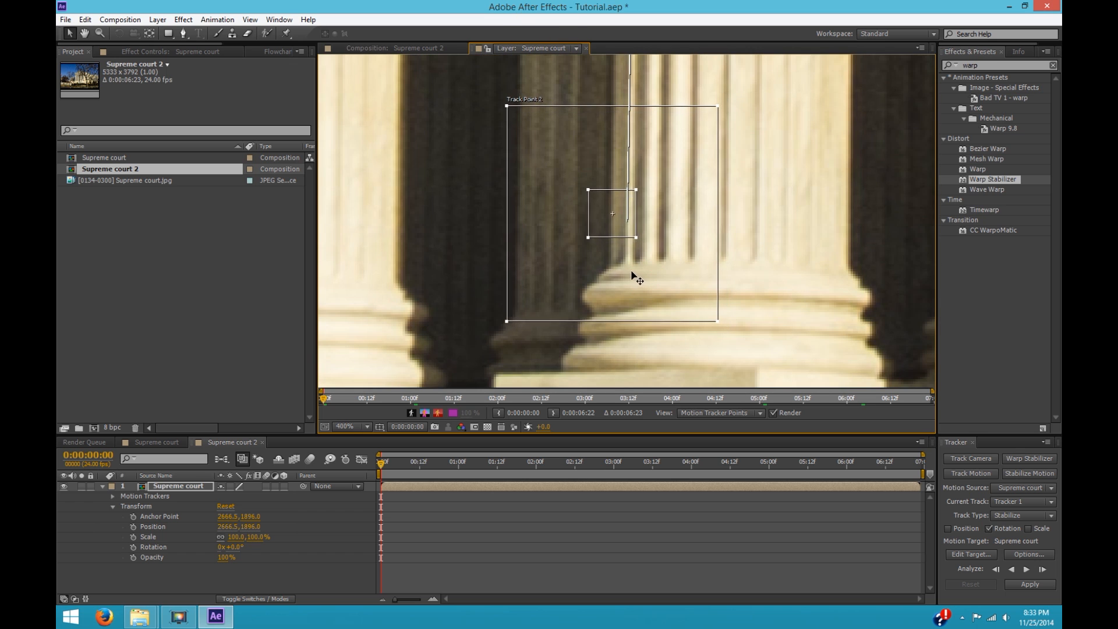
pyautogui.moveTo(715, 320); pyautogui.dragTo(733, 261)
# Step: Resize Track Point 1's search region into a wide, low rectangle around the top of the column's shaft
pyautogui.scroll(-1, 679, 252)
pyautogui.press('space')
pyautogui.moveTo(654, 82); pyautogui.dragTo(652, 179)
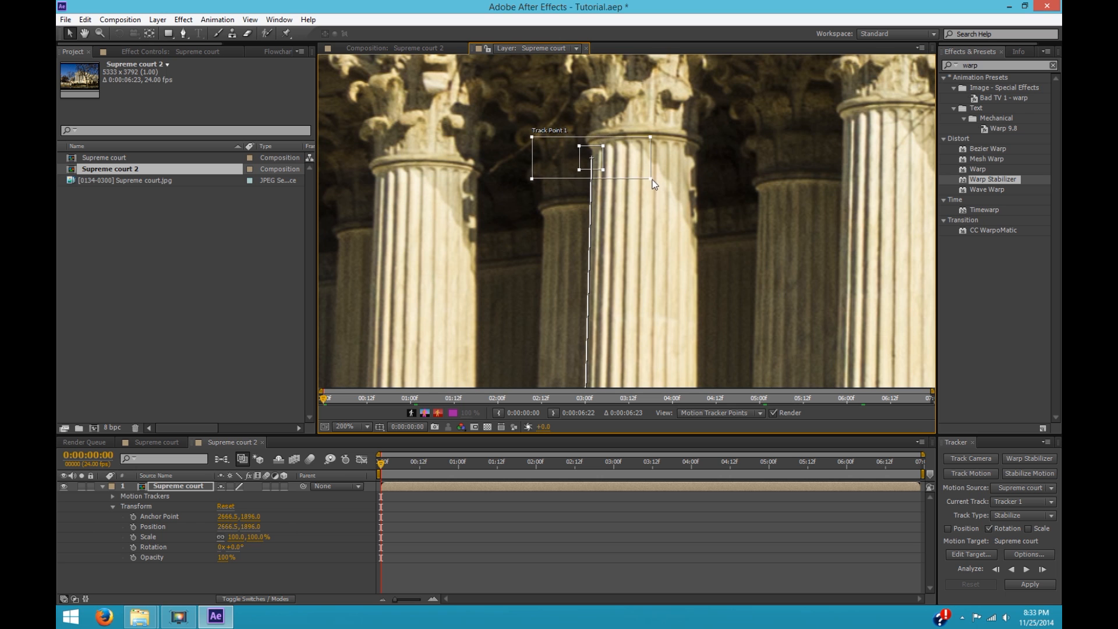
pyautogui.scroll(-2, 651, 230)
pyautogui.press('space')
pyautogui.moveTo(651, 229); pyautogui.dragTo(652, 193)
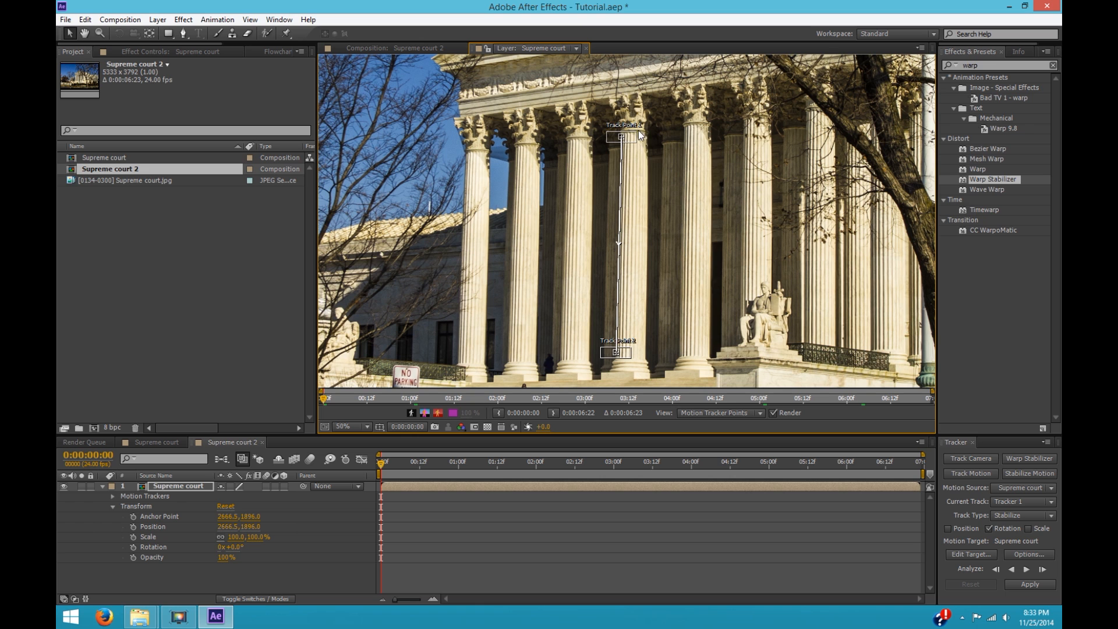
# Step: Reposition Track Point 1 on the column's shaded edge just below the capital, in line with Track Point 2
pyautogui.moveTo(628, 133); pyautogui.dragTo(629, 179)
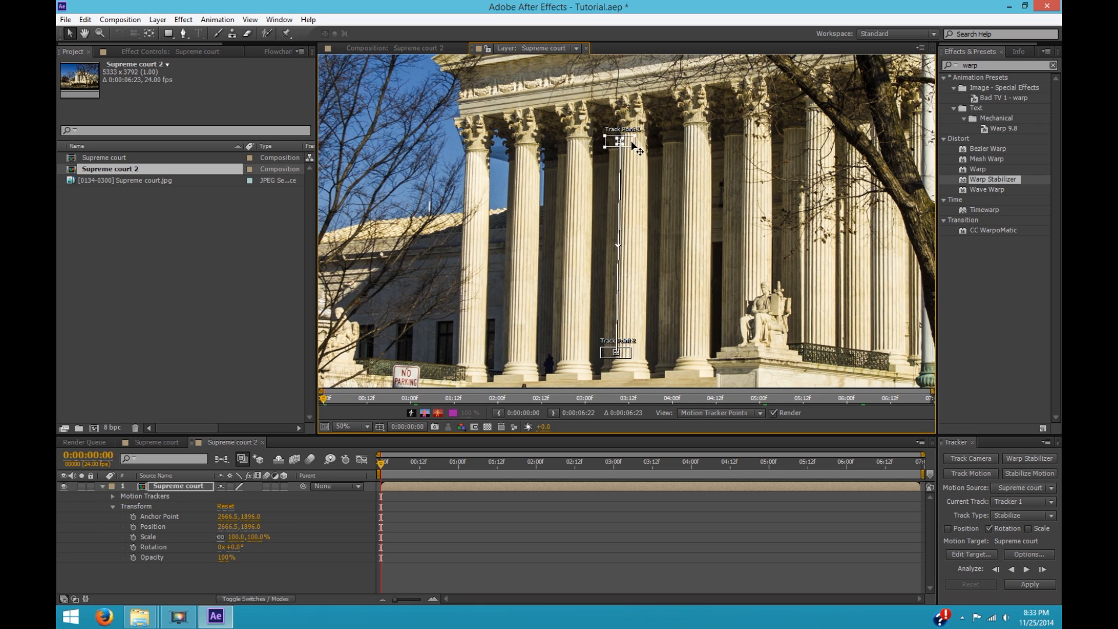
pyautogui.scroll(3, 629, 180)
pyautogui.moveTo(679, 229); pyautogui.dragTo(691, 202)
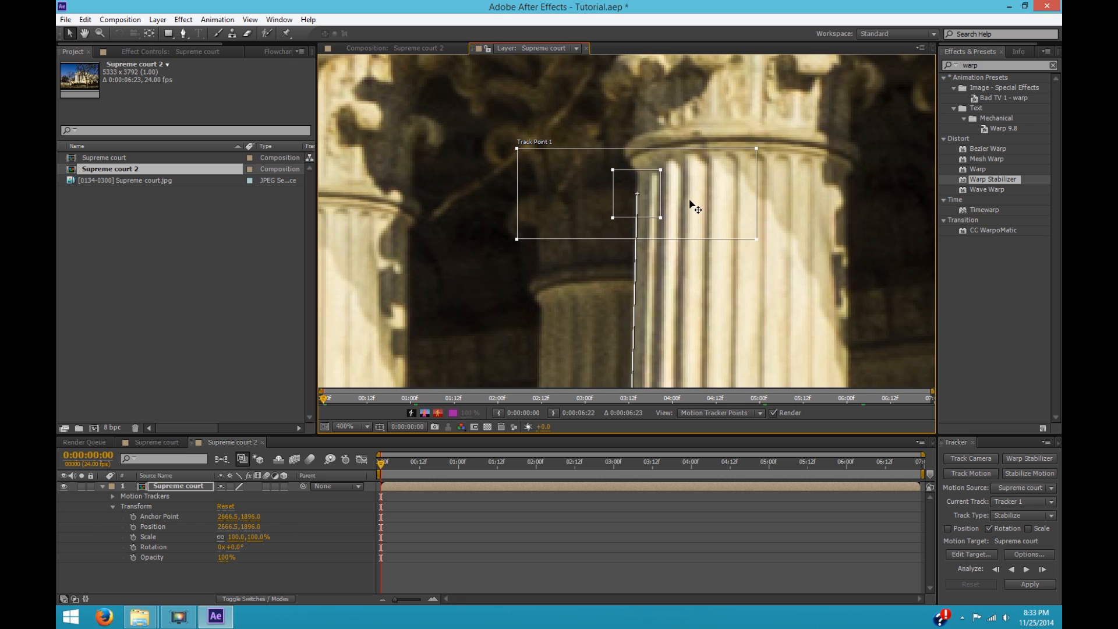
pyautogui.scroll(-2, 690, 200)
pyautogui.press('space')
pyautogui.moveTo(671, 292); pyautogui.dragTo(681, 169)
pyautogui.scroll(-2, 673, 257)
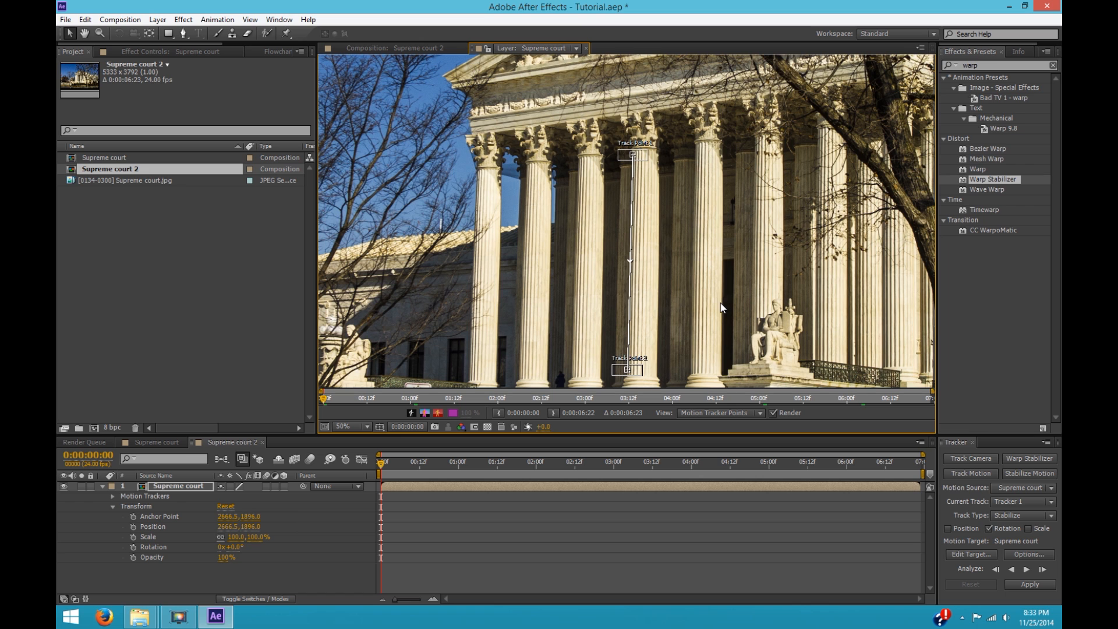
# Step: Fine-tune Track Point 1's horizontal placement on the column's edge with small nudges
pyautogui.scroll(2, 665, 125)
pyautogui.press('space')
pyautogui.moveTo(652, 145); pyautogui.dragTo(637, 343)
pyautogui.click(669, 177)
pyautogui.press('Left')
pyautogui.press('Right')
pyautogui.press('Right')
pyautogui.press('Left')
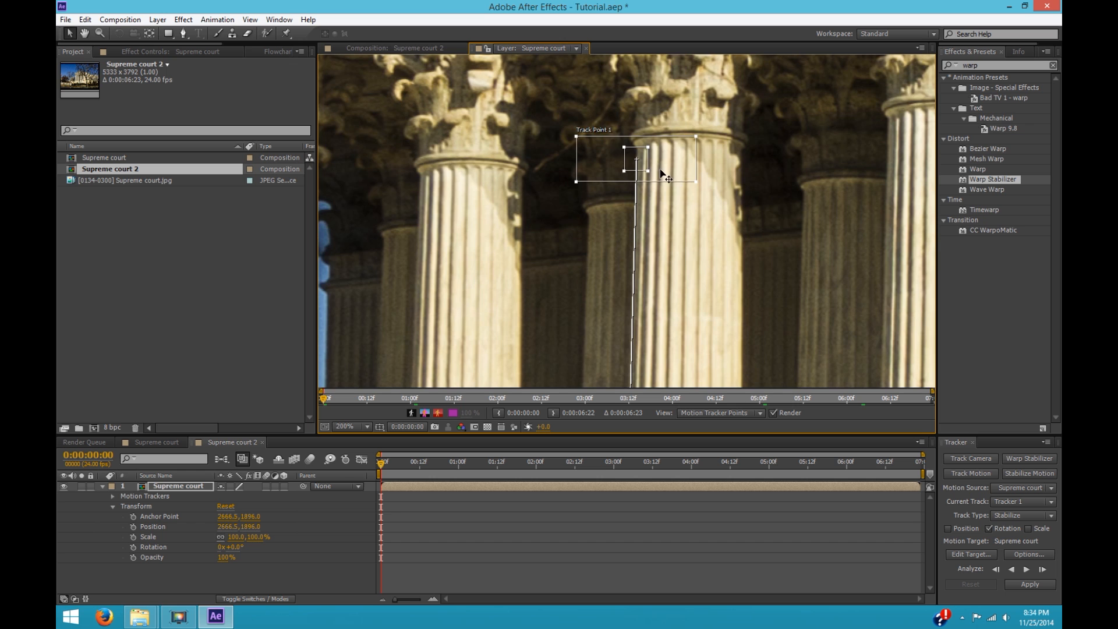
# Step: Open a second layer viewer for the nested Supreme court layer beside the existing one
pyautogui.scroll(-2, 664, 198)
pyautogui.click(665, 262)
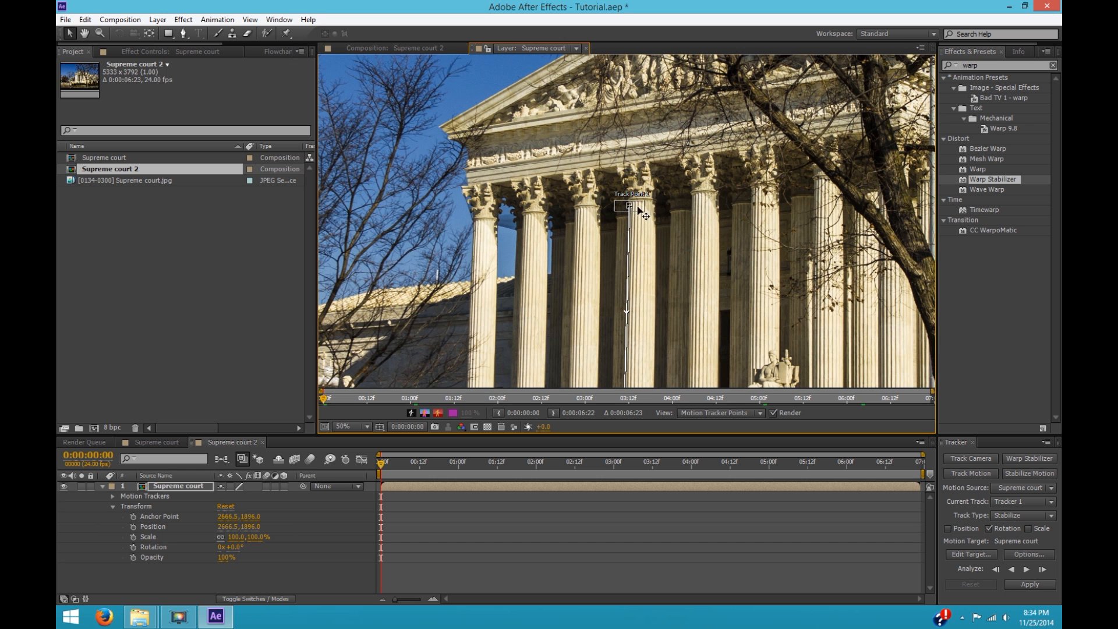
pyautogui.press('space')
pyautogui.moveTo(633, 316); pyautogui.dragTo(627, 249)
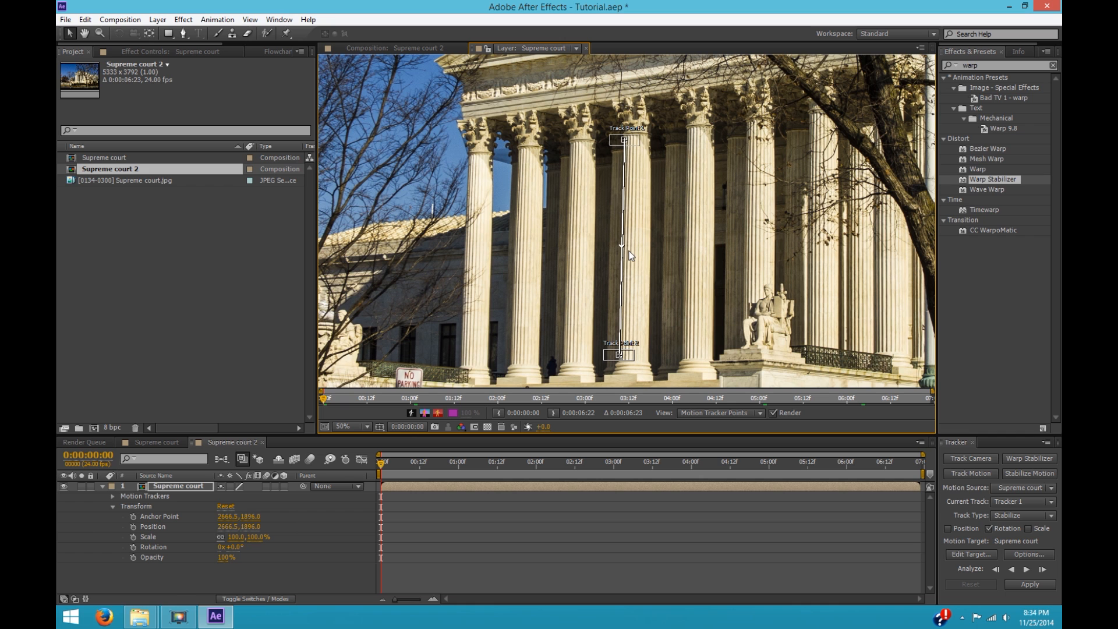
pyautogui.scroll(1, 638, 166)
pyautogui.press('space')
pyautogui.moveTo(639, 166); pyautogui.dragTo(606, 249)
pyautogui.click(576, 48)
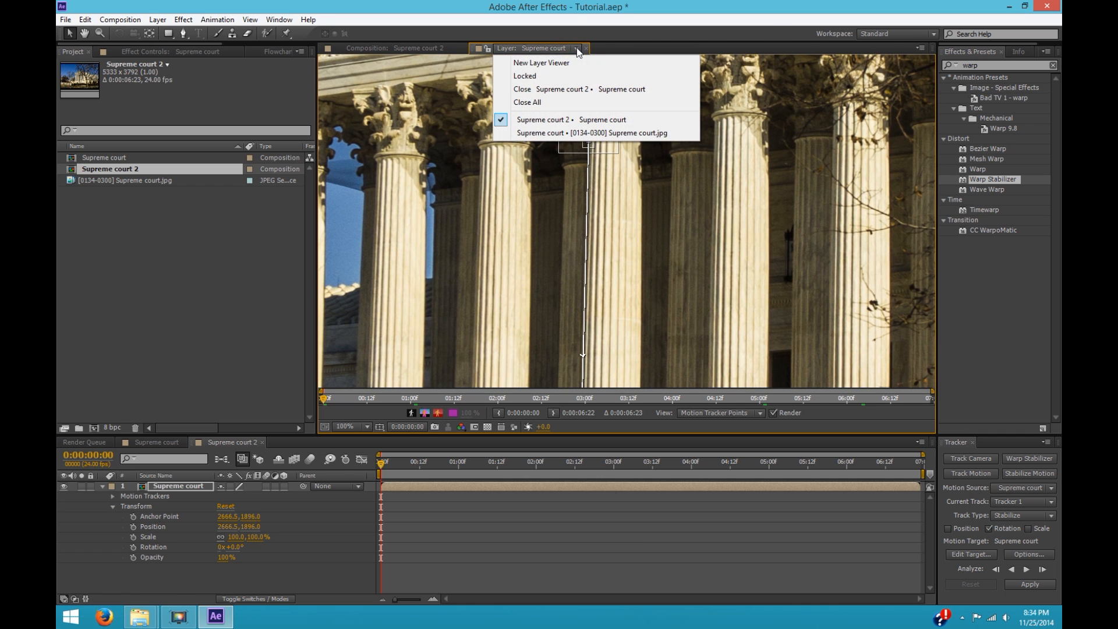
pyautogui.click(576, 49)
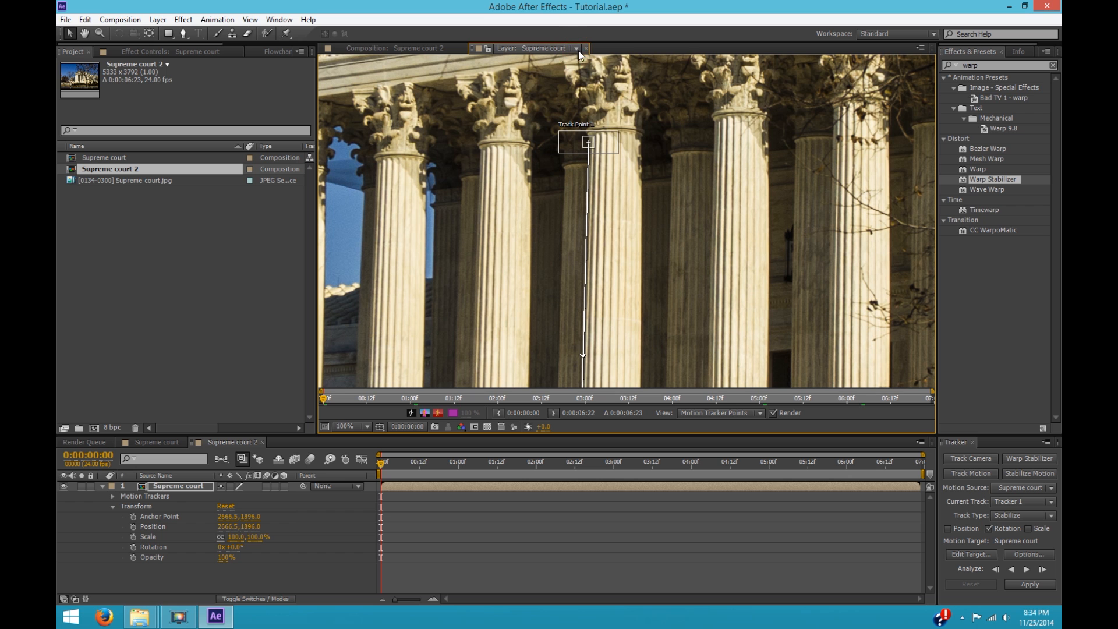
pyautogui.click(577, 49)
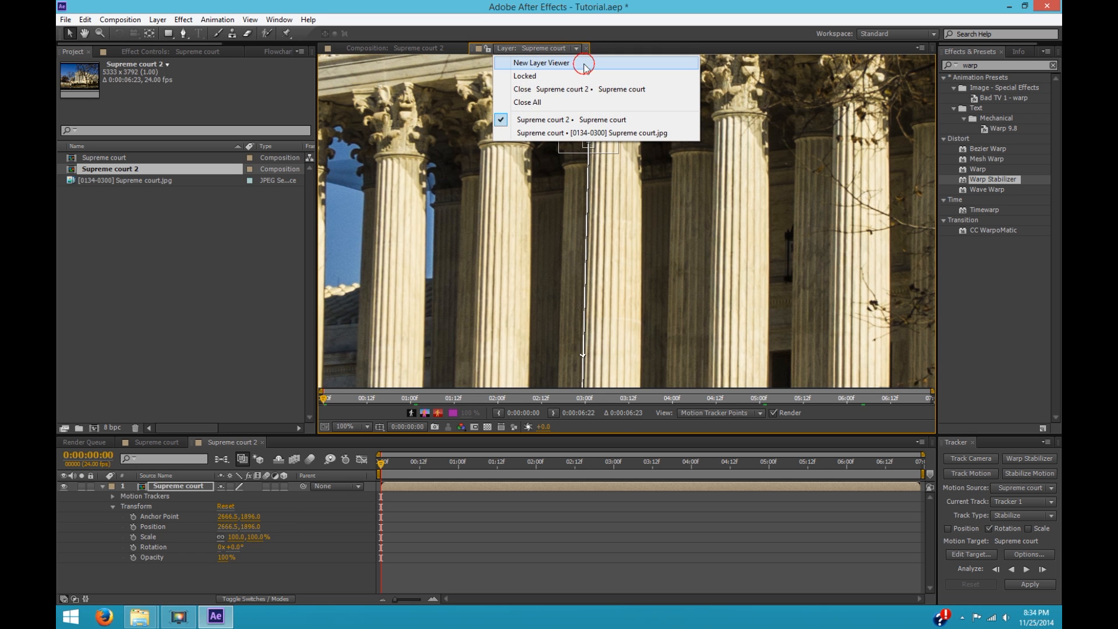
pyautogui.click(583, 63)
# Step: Frame Track Point 2 at the column's base in the new viewer at 400% magnification
pyautogui.press('space')
pyautogui.moveTo(743, 286); pyautogui.dragTo(745, 156)
pyautogui.click(744, 250)
pyautogui.scroll(2, 746, 252)
pyautogui.press('space')
pyautogui.moveTo(772, 256); pyautogui.dragTo(756, 312)
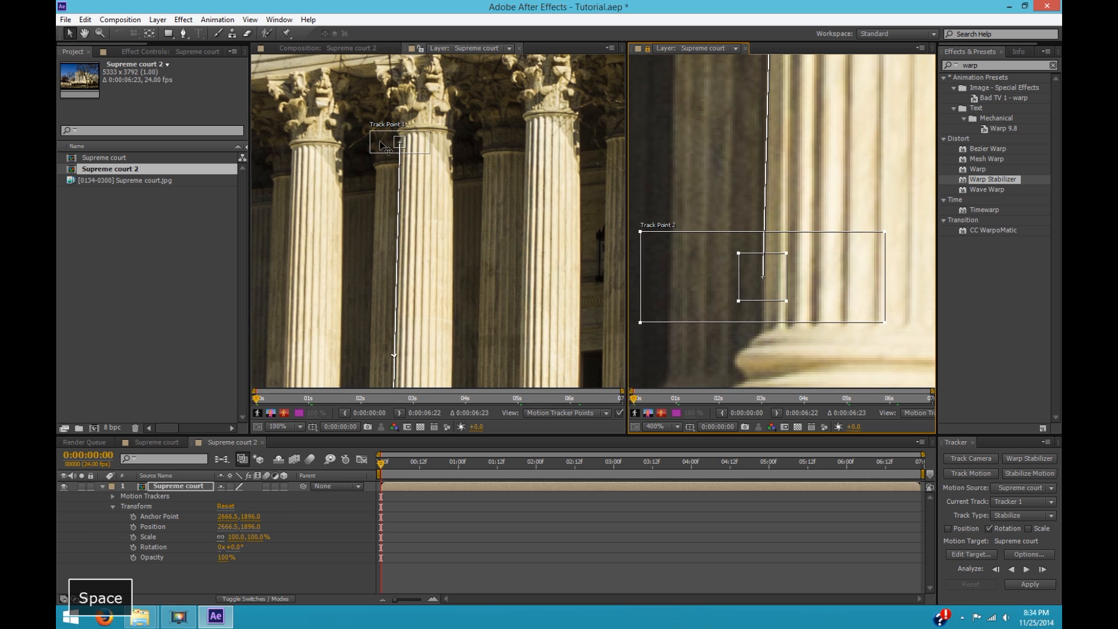
# Step: Frame Track Point 1 and the column's capital in the original viewer at 200% magnification
pyautogui.click(407, 143)
pyautogui.scroll(2, 407, 143)
pyautogui.press('space')
pyautogui.moveTo(411, 204); pyautogui.dragTo(423, 181)
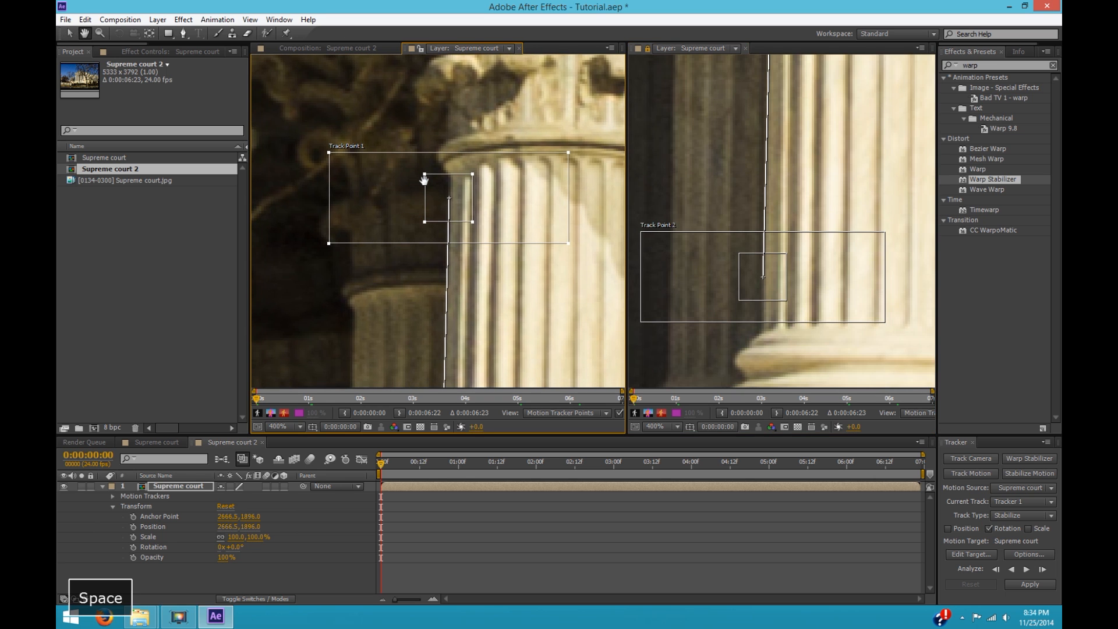
pyautogui.press('space')
pyautogui.moveTo(520, 260); pyautogui.dragTo(515, 277)
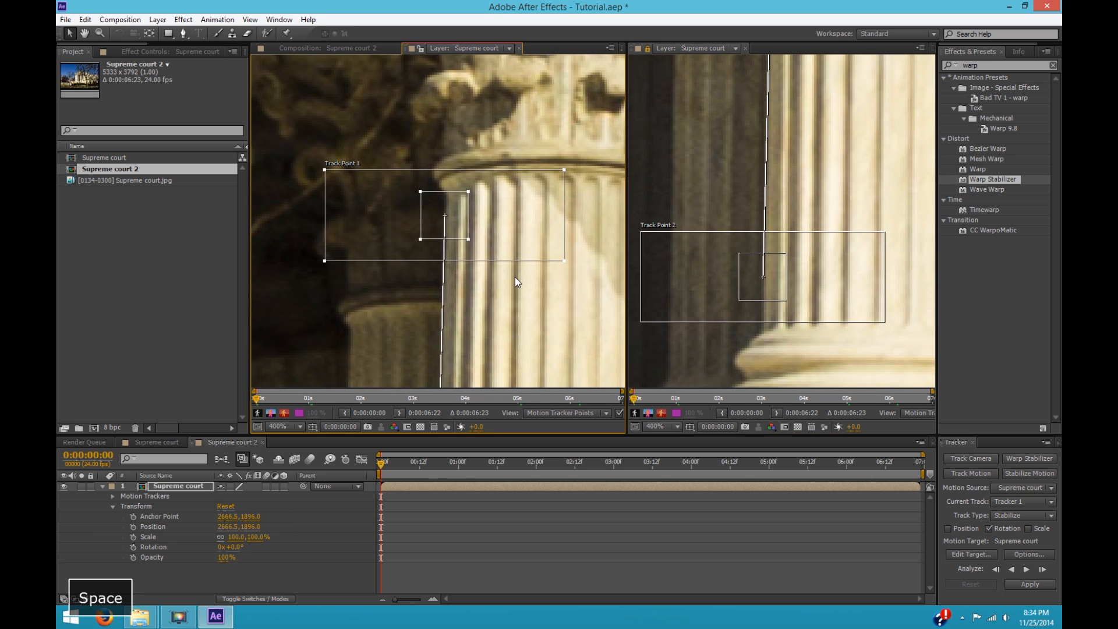
pyautogui.scroll(-1, 515, 277)
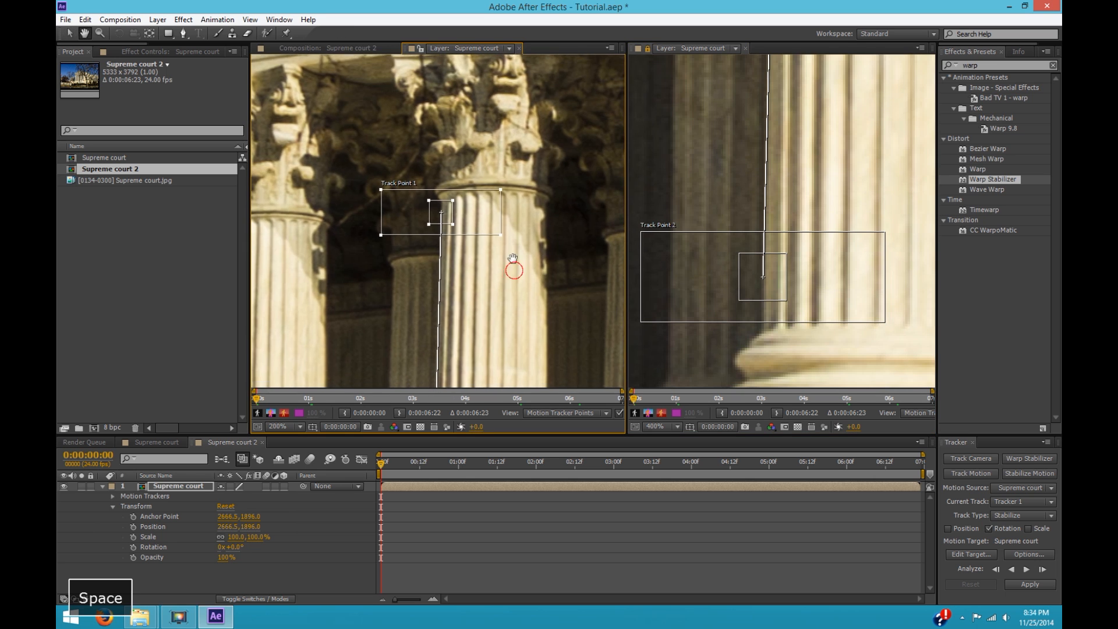
# Step: Set the second viewer to 200% magnification and center it on Track Point 2 and the column's base
pyautogui.click(824, 289)
pyautogui.scroll(-1, 824, 280)
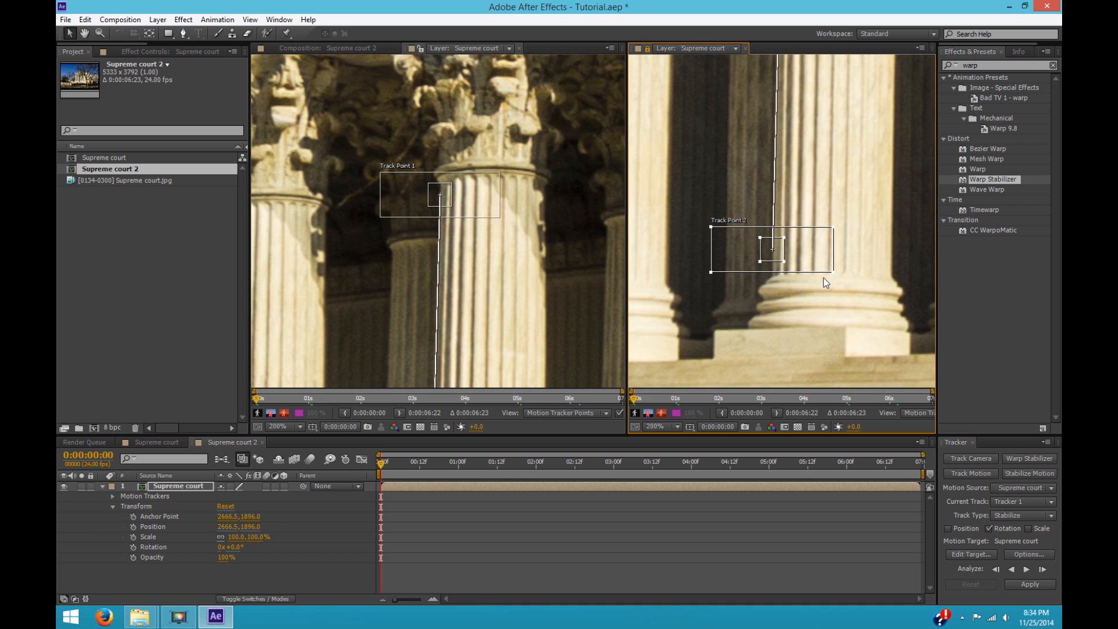
pyautogui.press('space')
pyautogui.moveTo(824, 278); pyautogui.dragTo(819, 324)
pyautogui.scroll(-1, 835, 290)
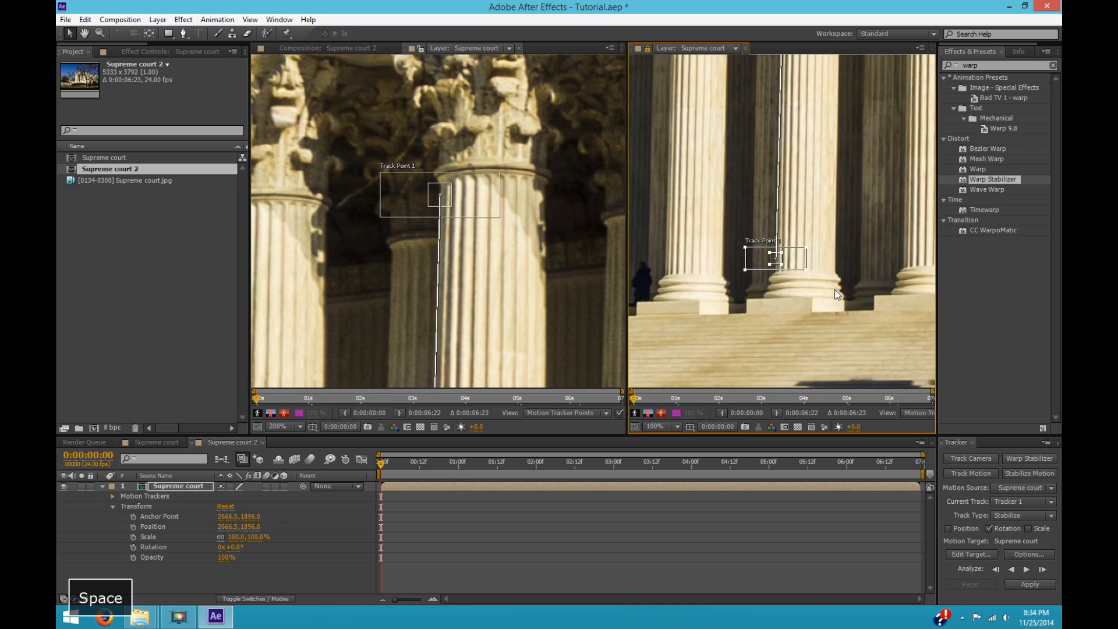
pyautogui.scroll(-3, 825, 283)
pyautogui.scroll(5, 823, 282)
pyautogui.press('space')
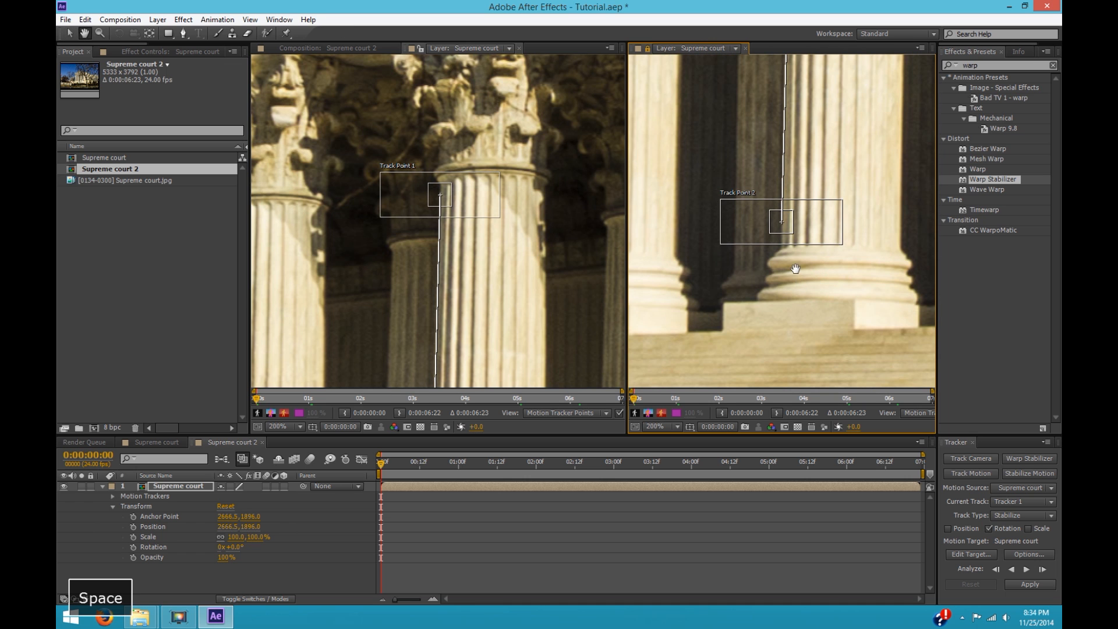
pyautogui.moveTo(813, 278); pyautogui.dragTo(806, 318)
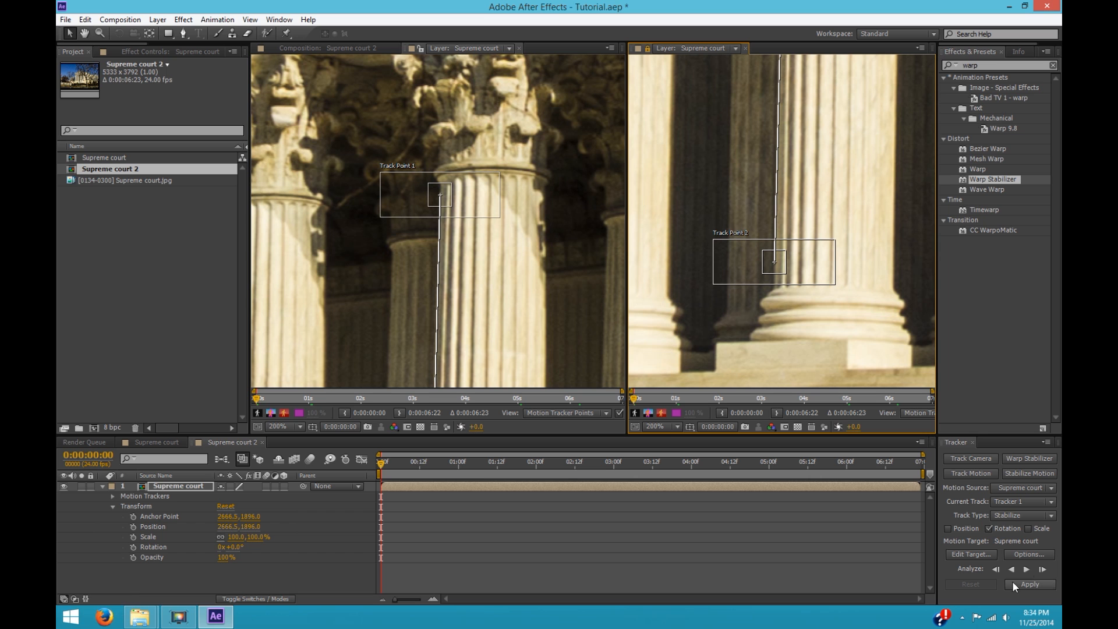
# Step: Analyze the rotation track forward from the first frame and stop at 0:00:00:13
pyautogui.click(1041, 569)
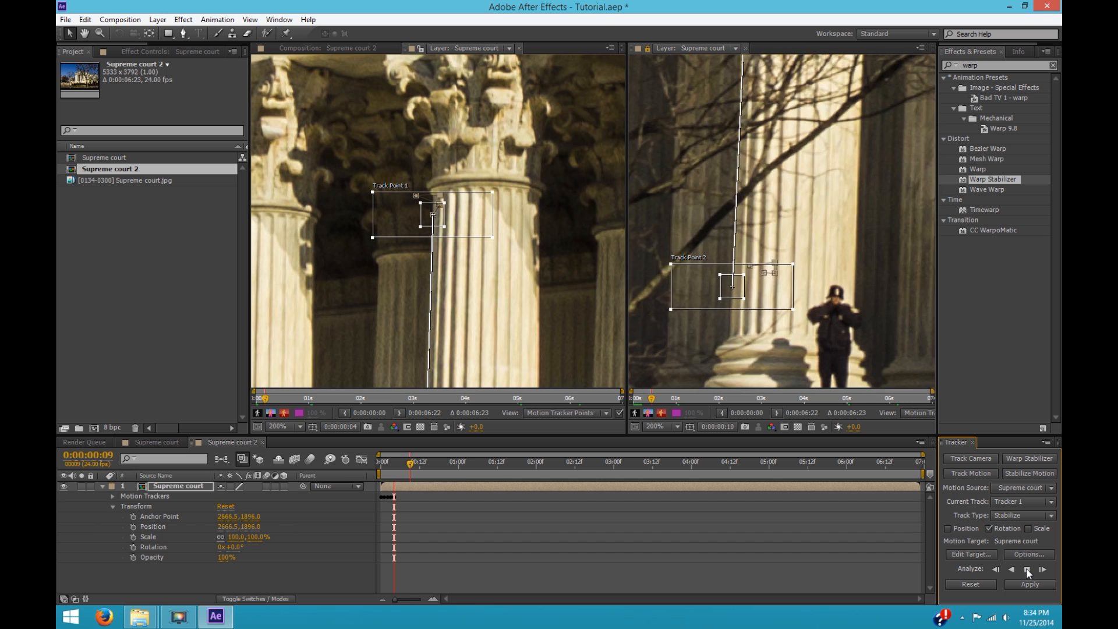
pyautogui.click(1026, 569)
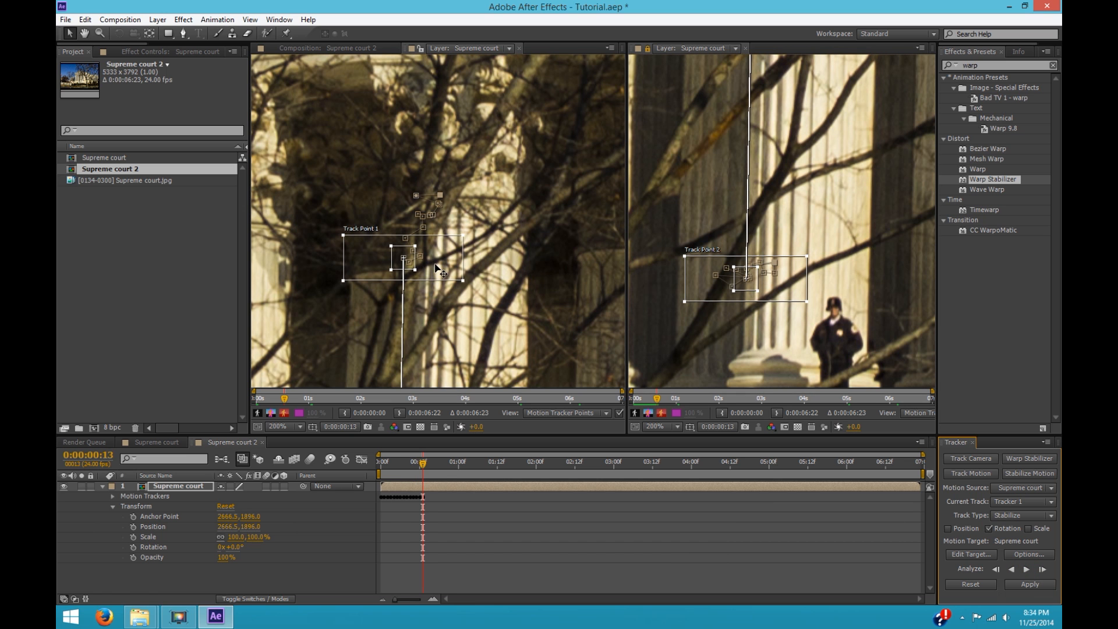
# Step: Check frame by frame up to 0:00:00:18 how the tree covers the column's two tracked spots
pyautogui.press('pagedown')
pyautogui.press('pagedown')
pyautogui.press('pagedown')
pyautogui.press('pagedown')
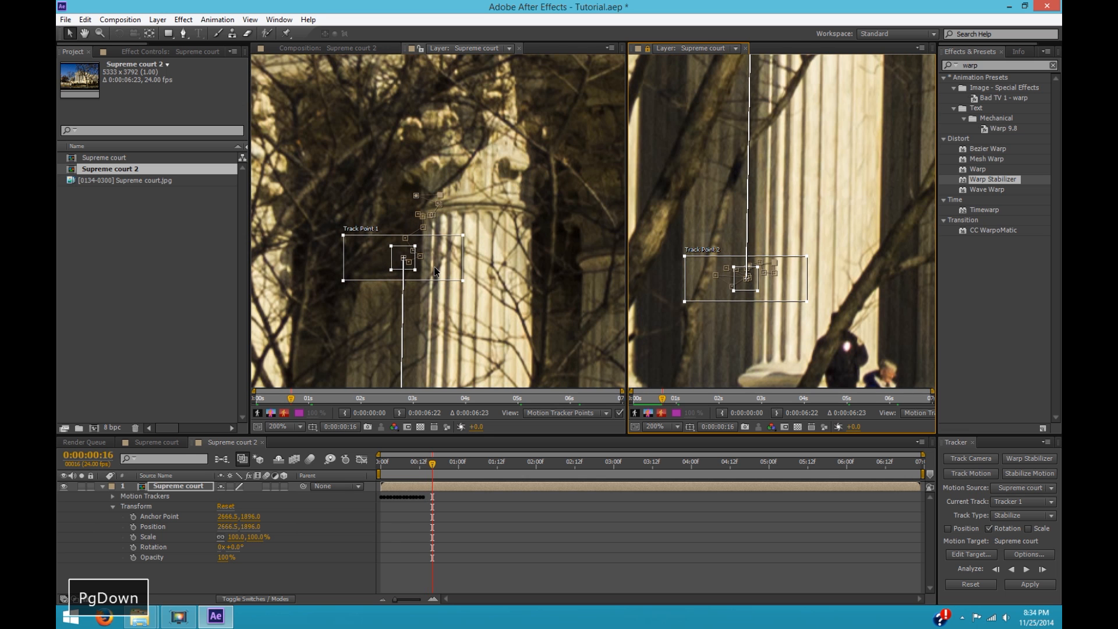
pyautogui.press('pagedown')
pyautogui.press('pagedown')
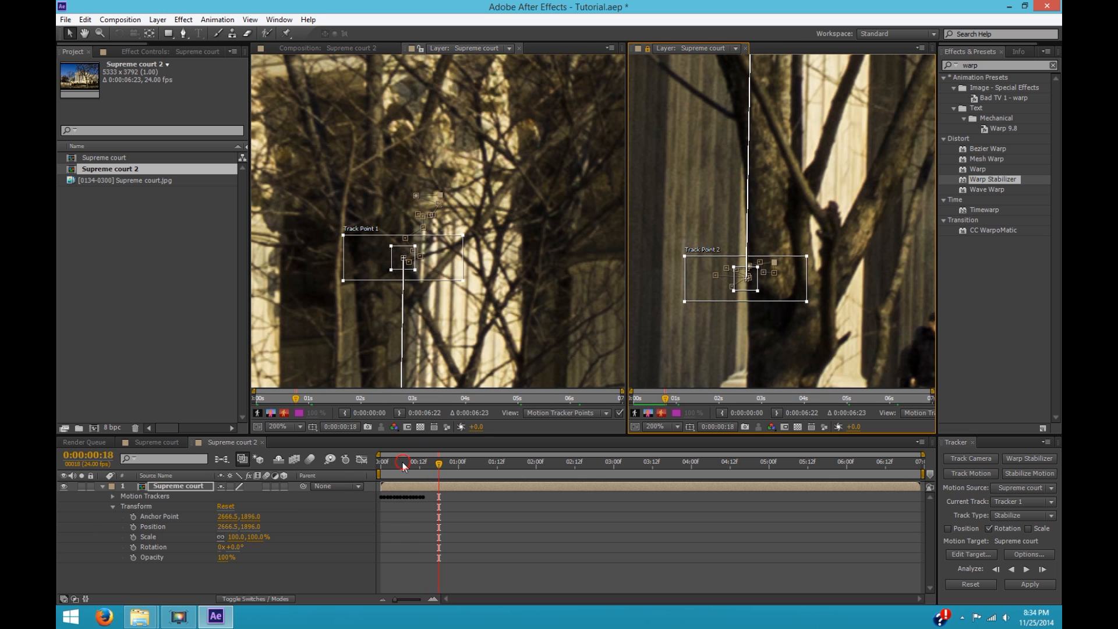
# Step: Step frame by frame from the first frames past 0:00:00:10 to examine how both track points follow the column
pyautogui.moveTo(403, 466); pyautogui.dragTo(383, 465)
pyautogui.press('pagedown')
pyautogui.press('pagedown')
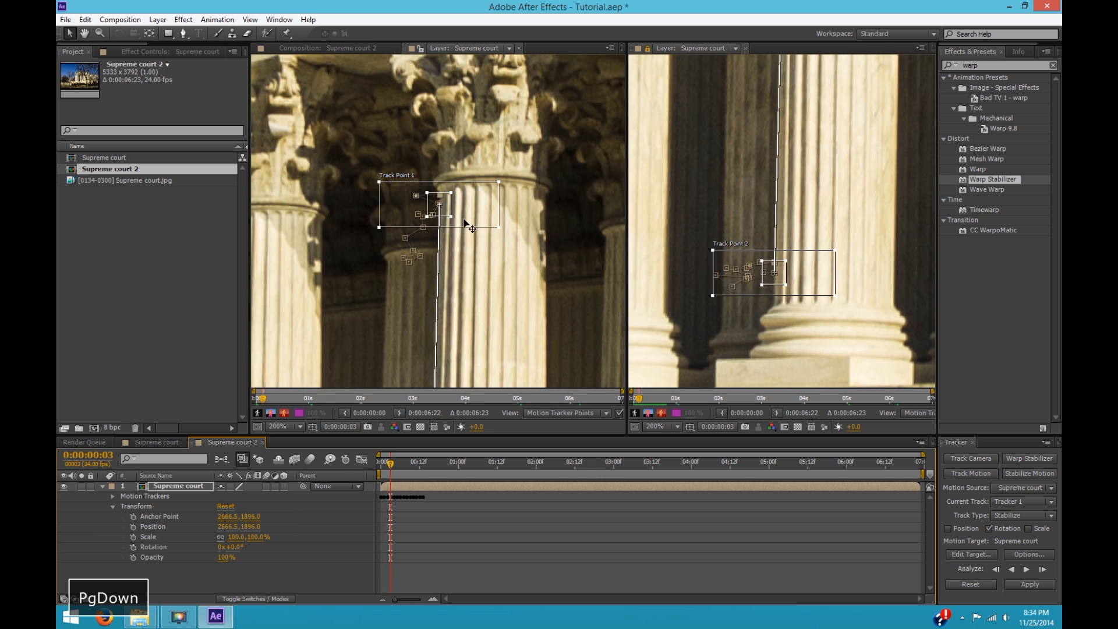
pyautogui.press('pagedown')
pyautogui.press('pagedown')
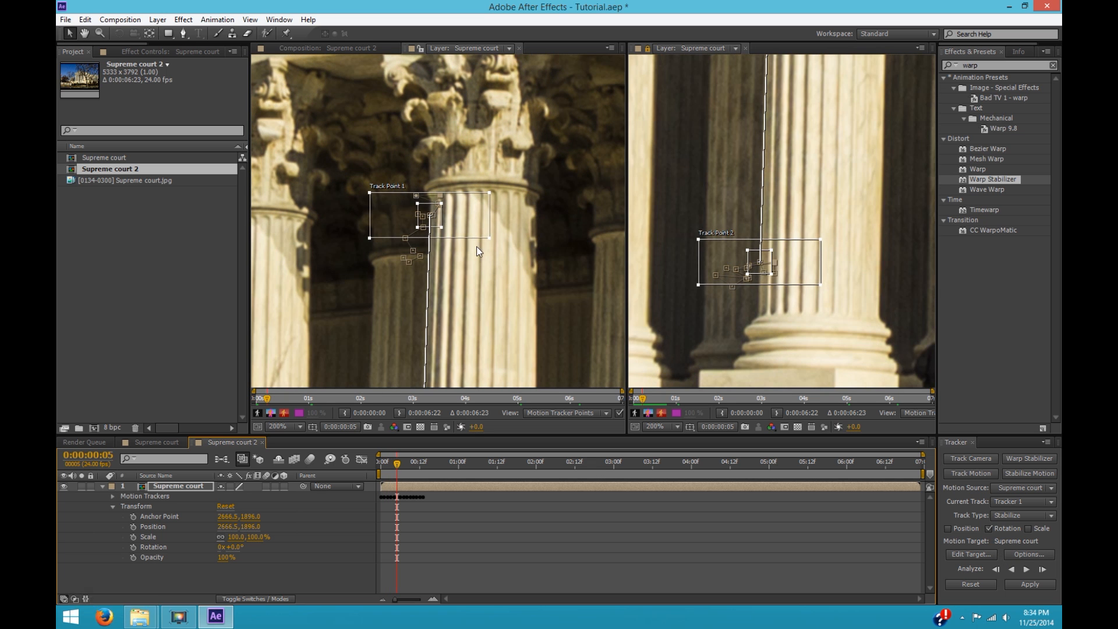
pyautogui.press('pagedown')
pyautogui.press('pagedown')
pyautogui.press('pagedown')
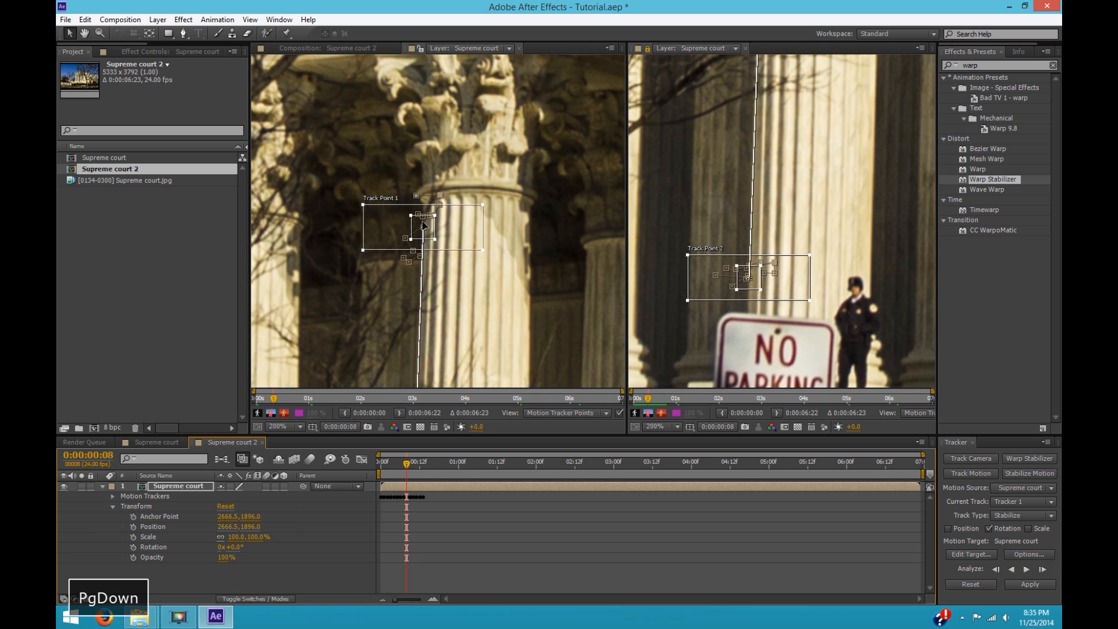
pyautogui.press('pagedown')
pyautogui.press('pagedown')
pyautogui.press('pagedown')
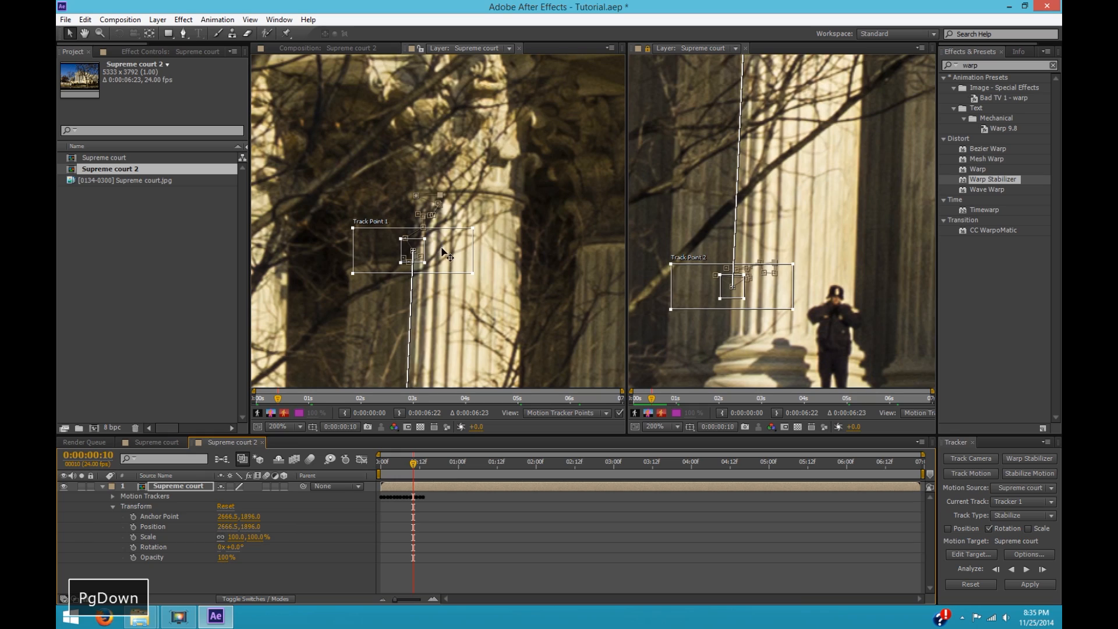
pyautogui.press('pagedown')
pyautogui.press('pagedown')
pyautogui.scroll(1, 445, 268)
pyautogui.press('pagedown')
# Step: Analyze the rotation track one frame at a time to 0:00:01:01, placing both track points back on the column's left edge where needed
pyautogui.press('=')
pyautogui.scroll(-1, 438, 221)
pyautogui.click(1042, 568)
pyautogui.click(1042, 569)
pyautogui.scroll(-1, 438, 222)
pyautogui.scroll(2, 494, 237)
pyautogui.scroll(-1, 494, 237)
pyautogui.click(1042, 569)
pyautogui.click(1042, 569)
pyautogui.moveTo(494, 222); pyautogui.dragTo(522, 213)
pyautogui.moveTo(789, 297); pyautogui.dragTo(787, 343)
pyautogui.click(1041, 569)
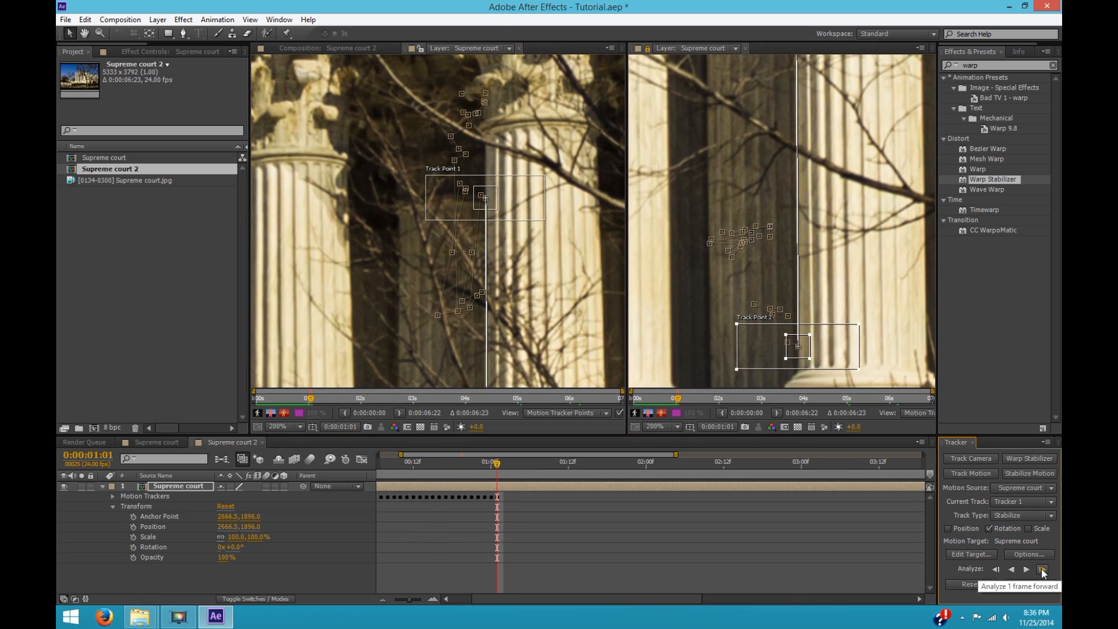
# Step: Analyze single frames forward to 0:00:01:06 and bring Track Point 2 and the column's base into the middle of the second viewer
pyautogui.click(1042, 569)
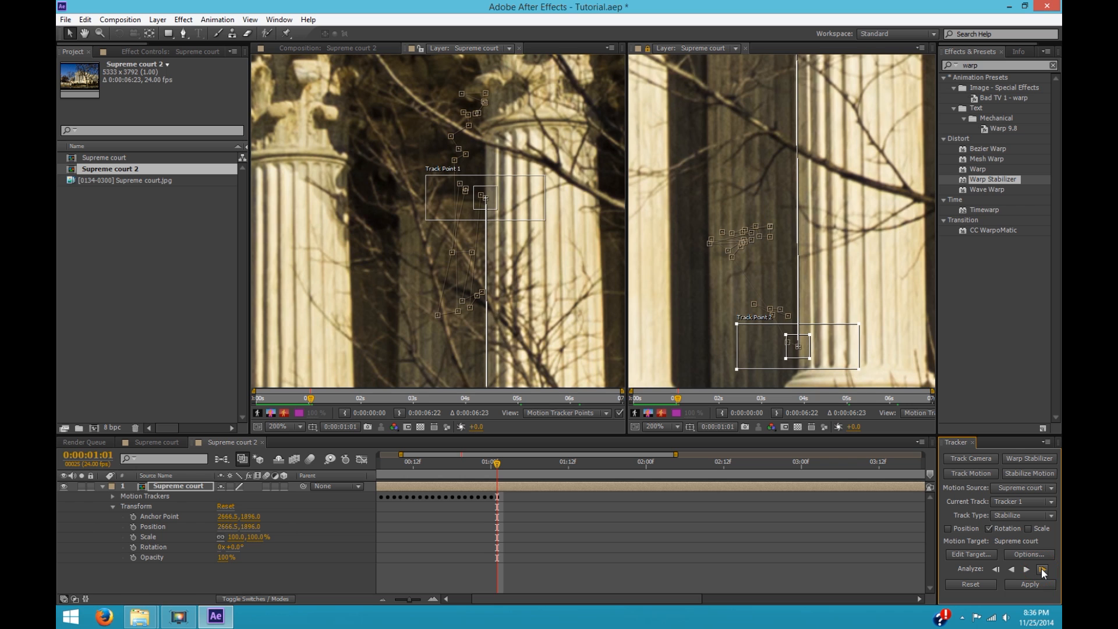
pyautogui.click(1042, 570)
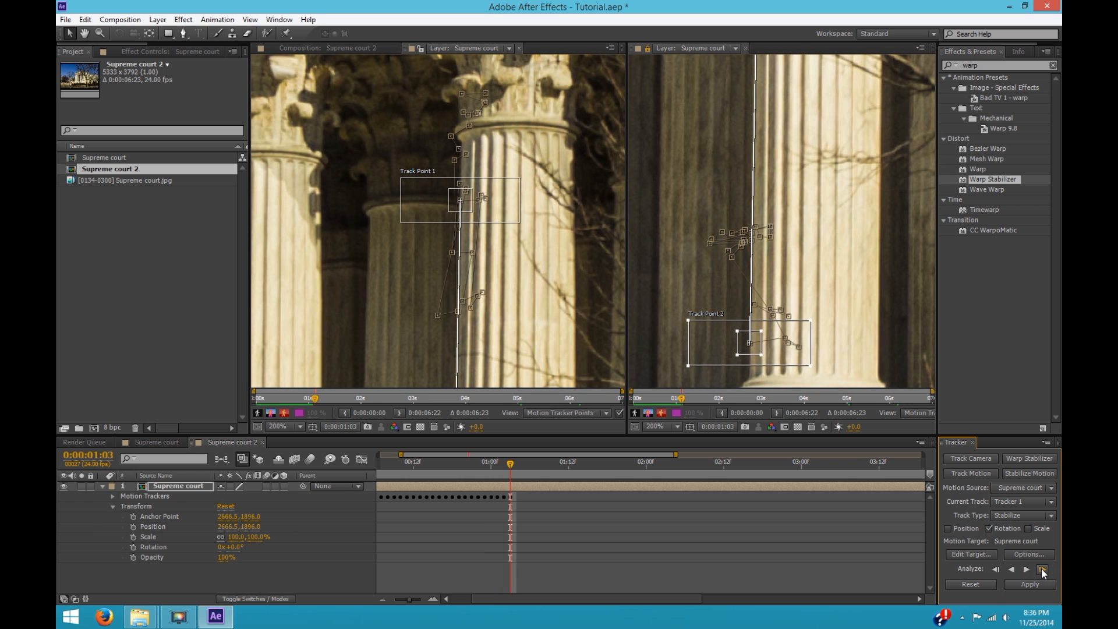
pyautogui.click(1041, 569)
pyautogui.click(1042, 570)
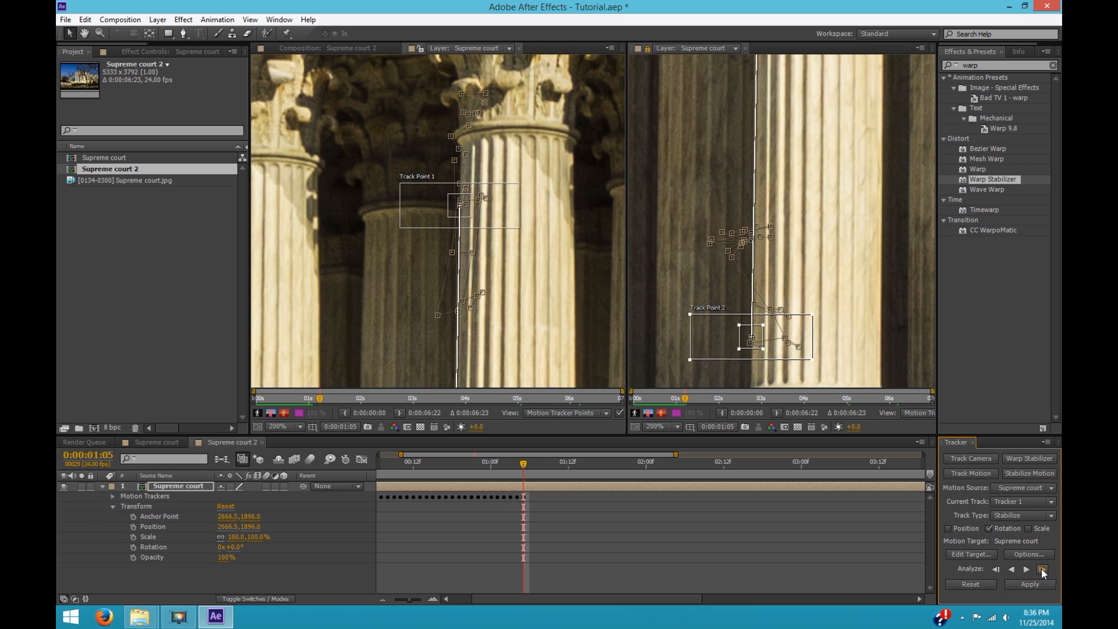
pyautogui.click(1042, 569)
pyautogui.press('space')
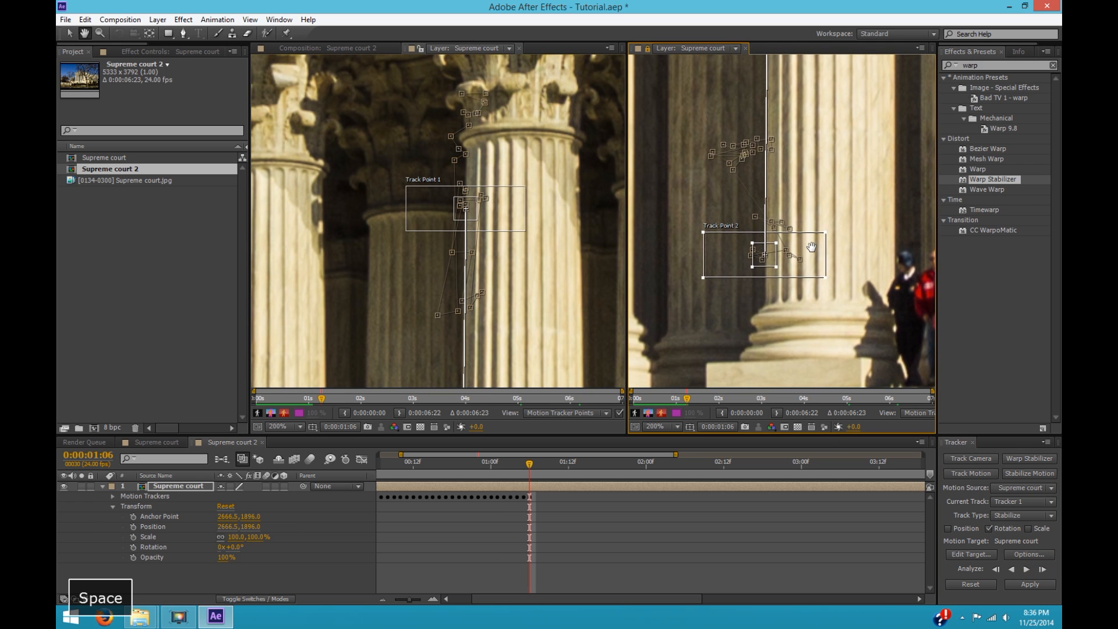
# Step: Continue analyzing the column one frame at a time to 0:00:01:11
pyautogui.click(1042, 569)
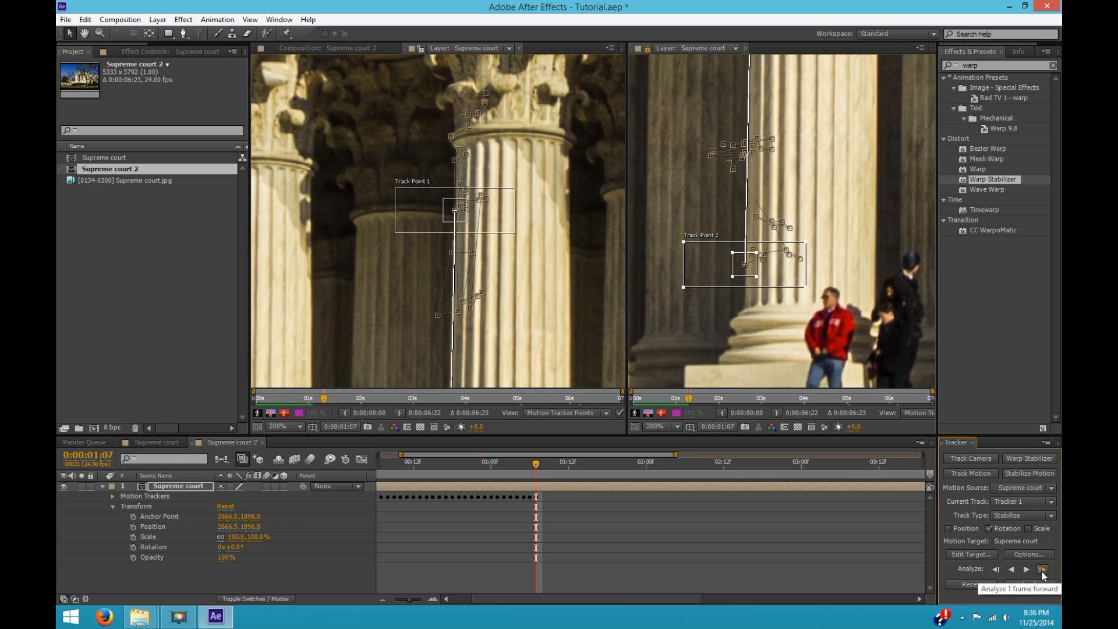
pyautogui.click(1041, 570)
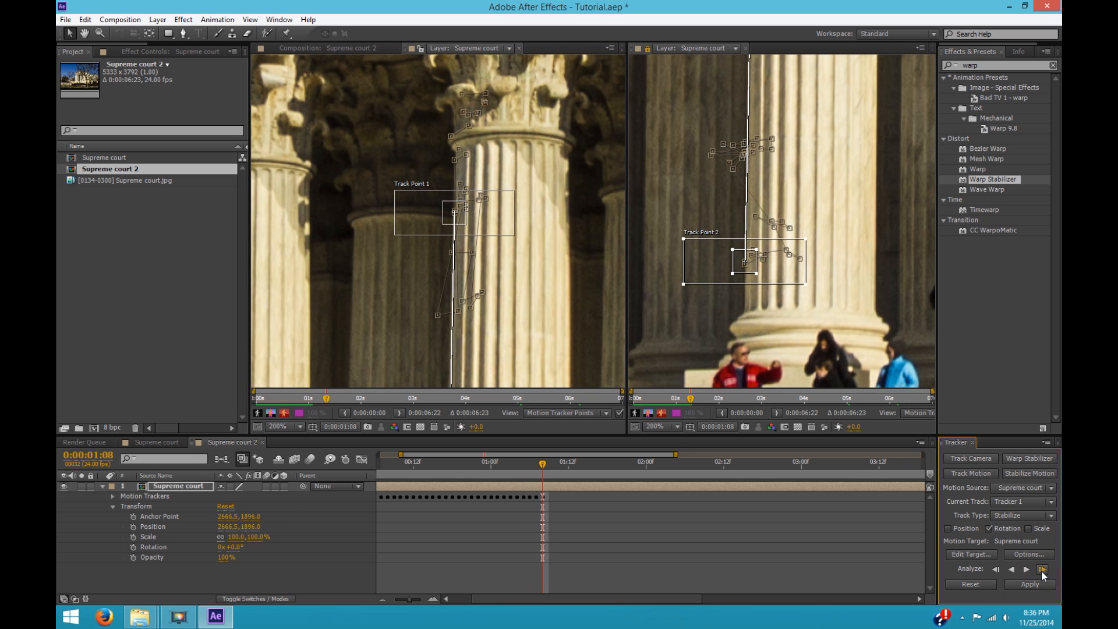
pyautogui.click(1042, 569)
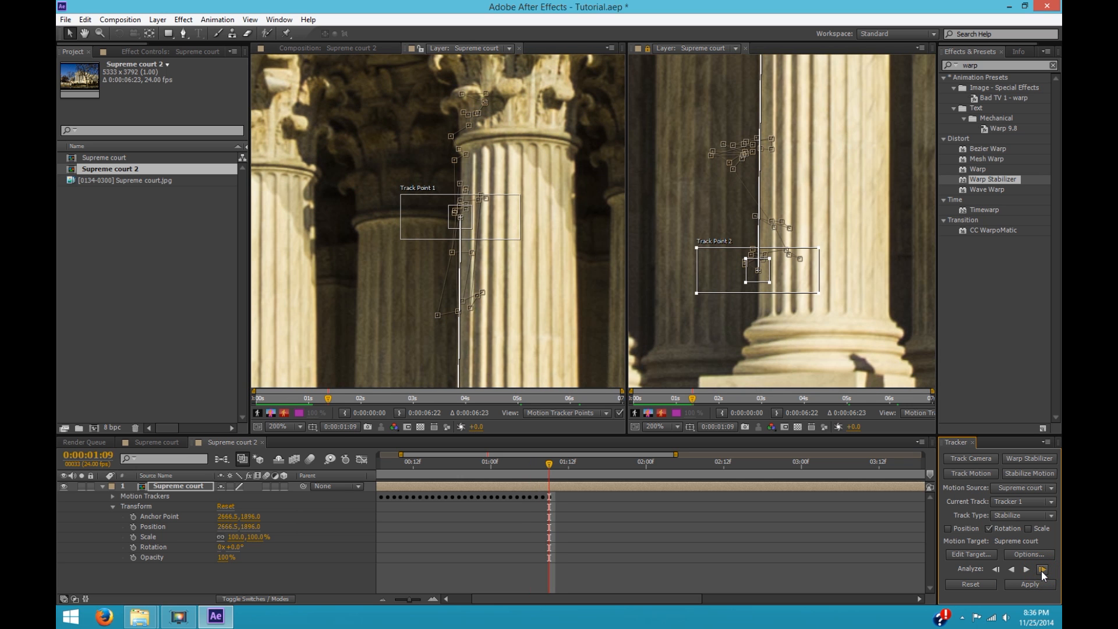
pyautogui.click(1041, 569)
pyautogui.click(1041, 569)
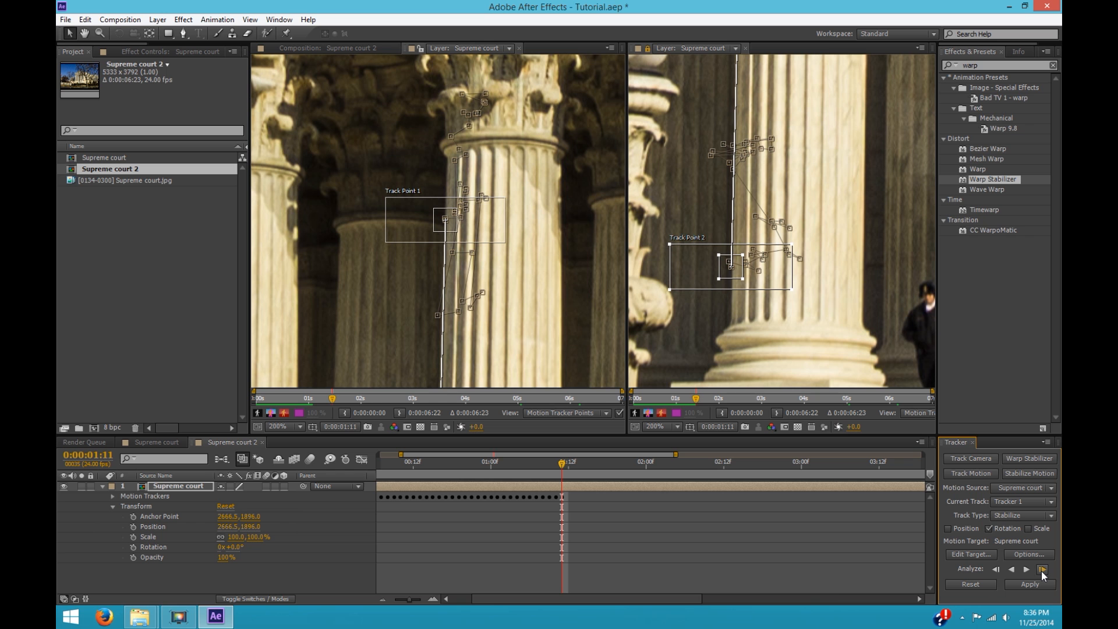
# Step: Analyze to 0:00:01:14 and move Track Point 1 up the shaft's left edge to just beneath the capital
pyautogui.click(1042, 570)
pyautogui.scroll(-1, 848, 281)
pyautogui.click(1041, 570)
pyautogui.scroll(2, 848, 281)
pyautogui.scroll(-1, 848, 281)
pyautogui.click(1042, 570)
pyautogui.moveTo(411, 228); pyautogui.dragTo(414, 173)
# Step: Move Track Point 2 up the column's edge so it clears the ornate lamp post covering the base
pyautogui.press('space')
pyautogui.moveTo(826, 220); pyautogui.dragTo(814, 345)
pyautogui.scroll(-1, 805, 251)
pyautogui.scroll(-1, 804, 251)
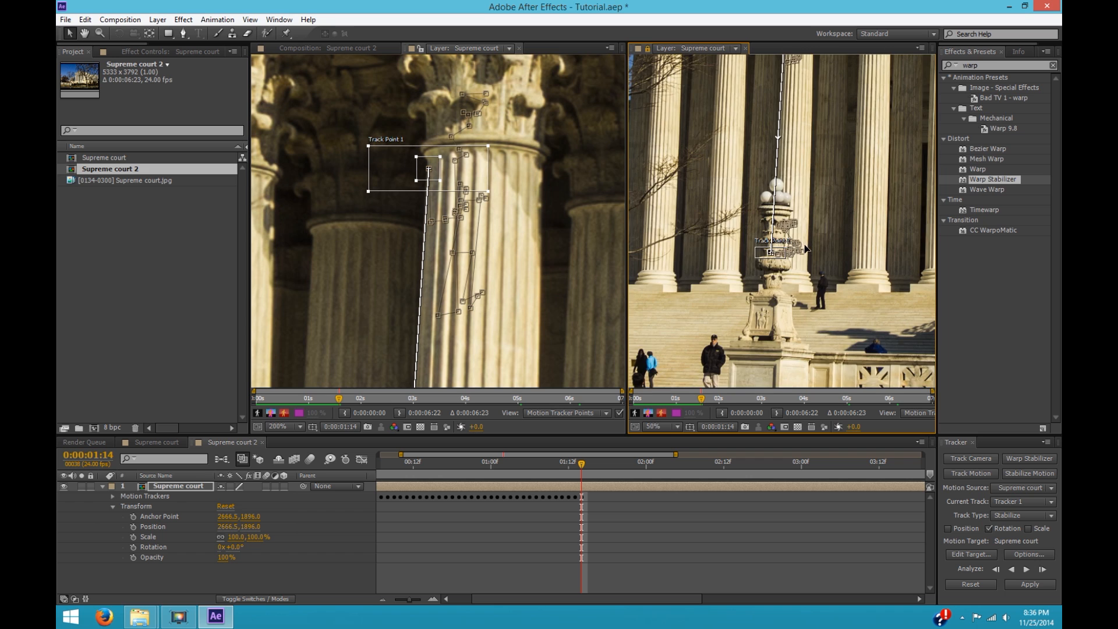
pyautogui.scroll(1, 805, 248)
pyautogui.press('space')
pyautogui.moveTo(817, 333); pyautogui.dragTo(813, 161)
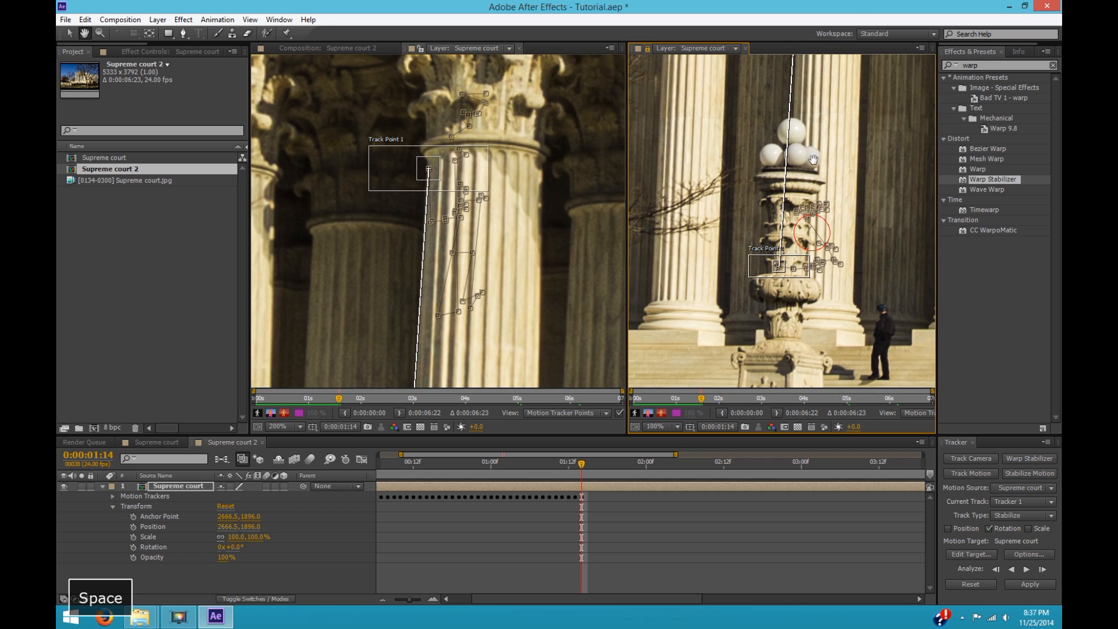
pyautogui.moveTo(794, 270); pyautogui.dragTo(802, 121)
pyautogui.hotkey('ctrl', 'z')
pyautogui.moveTo(760, 273); pyautogui.dragTo(775, 106)
# Step: Refine Track Point 2 on the shaft's edge just above the lamp globes and reframe the second viewer at 100%
pyautogui.scroll(2, 785, 142)
pyautogui.moveTo(836, 204); pyautogui.dragTo(839, 274)
pyautogui.scroll(-2, 841, 273)
pyautogui.press('space')
pyautogui.moveTo(844, 204); pyautogui.dragTo(785, 274)
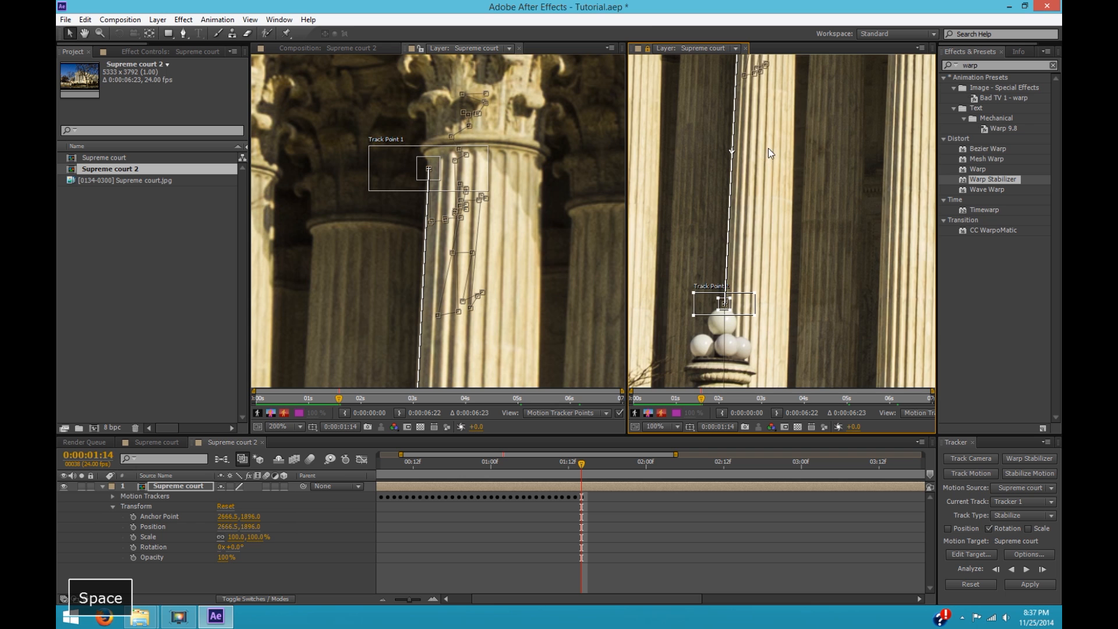
pyautogui.scroll(-1, 767, 156)
pyautogui.scroll(1, 759, 289)
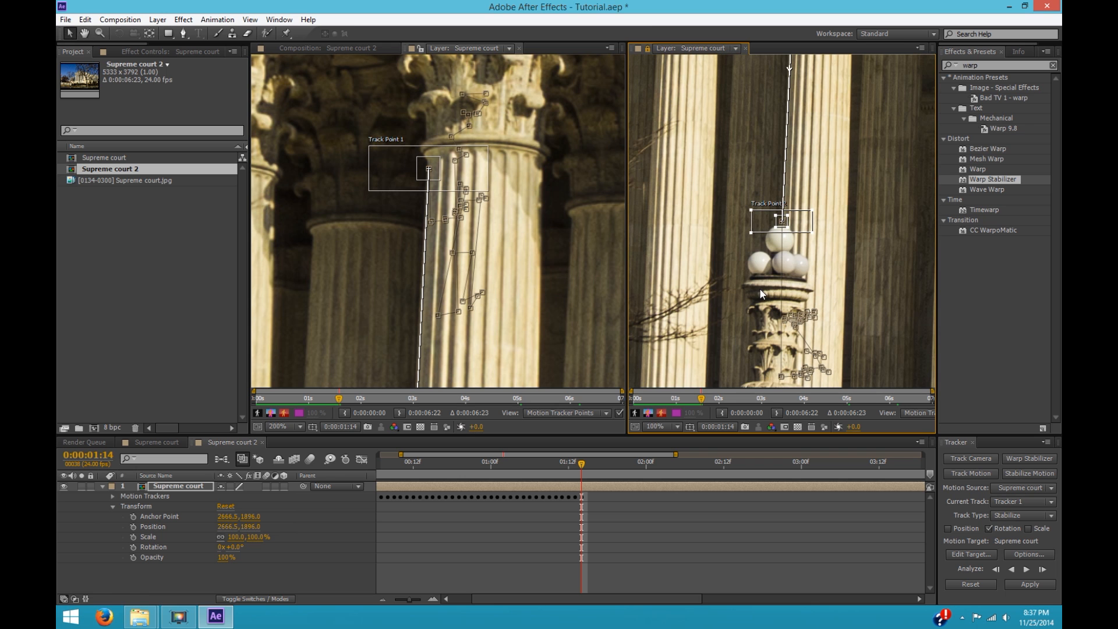
pyautogui.press('space')
pyautogui.moveTo(762, 298); pyautogui.dragTo(761, 266)
# Step: Analyze to 0:00:01:16 and move Track Point 2 back down the shaft's left edge to just above the column's base
pyautogui.click(1042, 568)
pyautogui.click(1042, 569)
pyautogui.moveTo(807, 194); pyautogui.dragTo(801, 375)
pyautogui.scroll(3, 757, 239)
pyautogui.press('space')
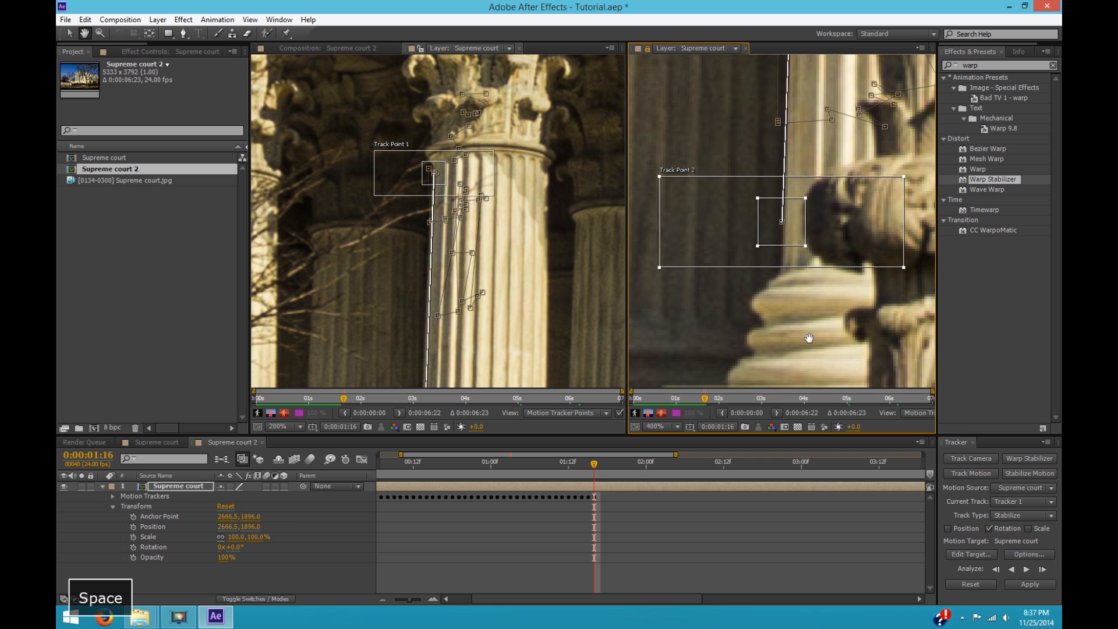
pyautogui.moveTo(823, 227); pyautogui.dragTo(787, 237)
pyautogui.scroll(-2, 789, 240)
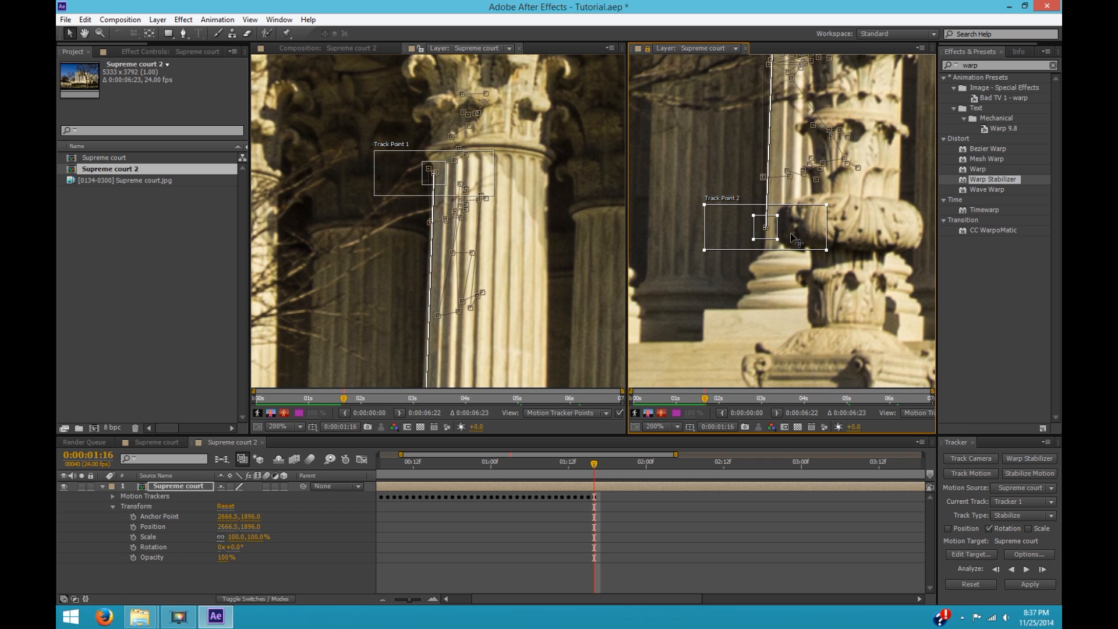
pyautogui.press('space')
pyautogui.moveTo(824, 196); pyautogui.dragTo(826, 295)
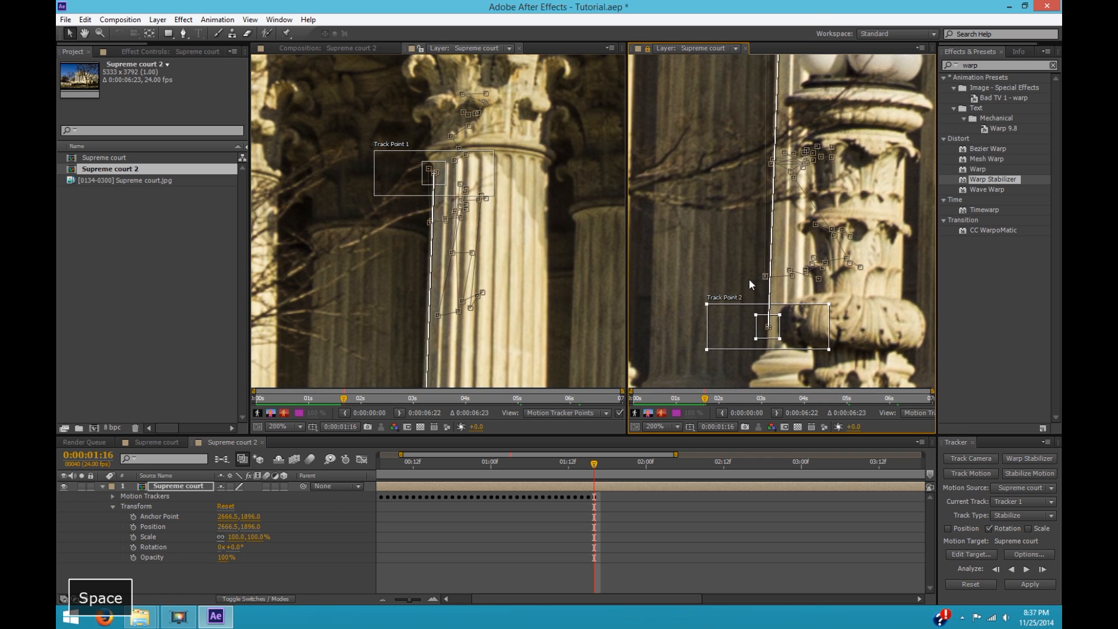
# Step: Analyze single frames to 0:00:01:20 and reframe the original viewer around Track Point 1
pyautogui.click(1042, 570)
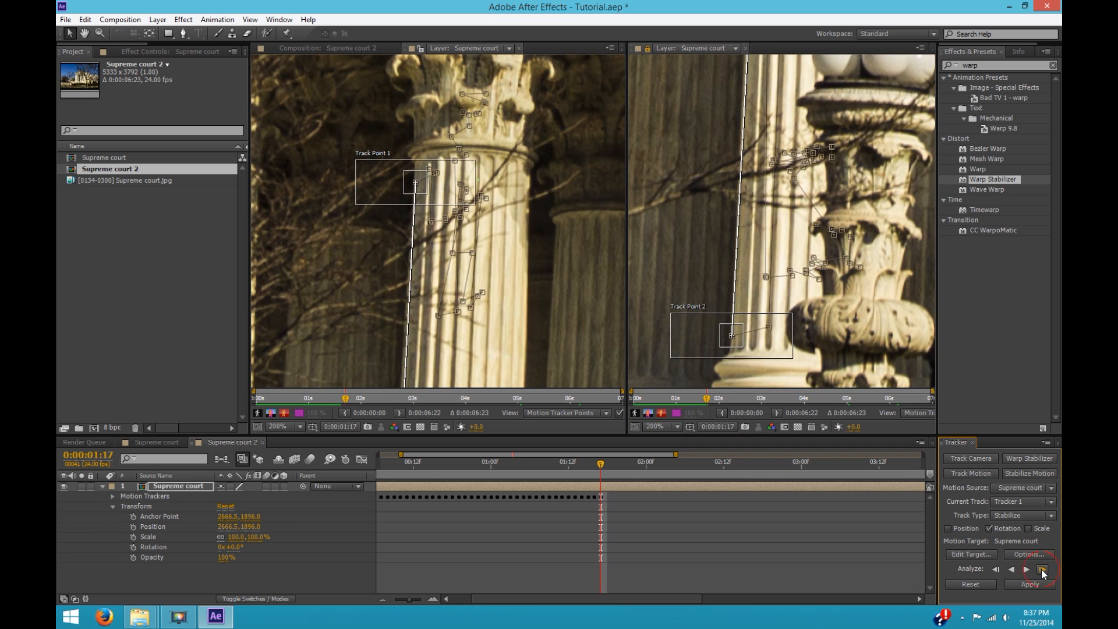
pyautogui.click(1042, 570)
pyautogui.press('space')
pyautogui.moveTo(410, 254); pyautogui.dragTo(499, 151)
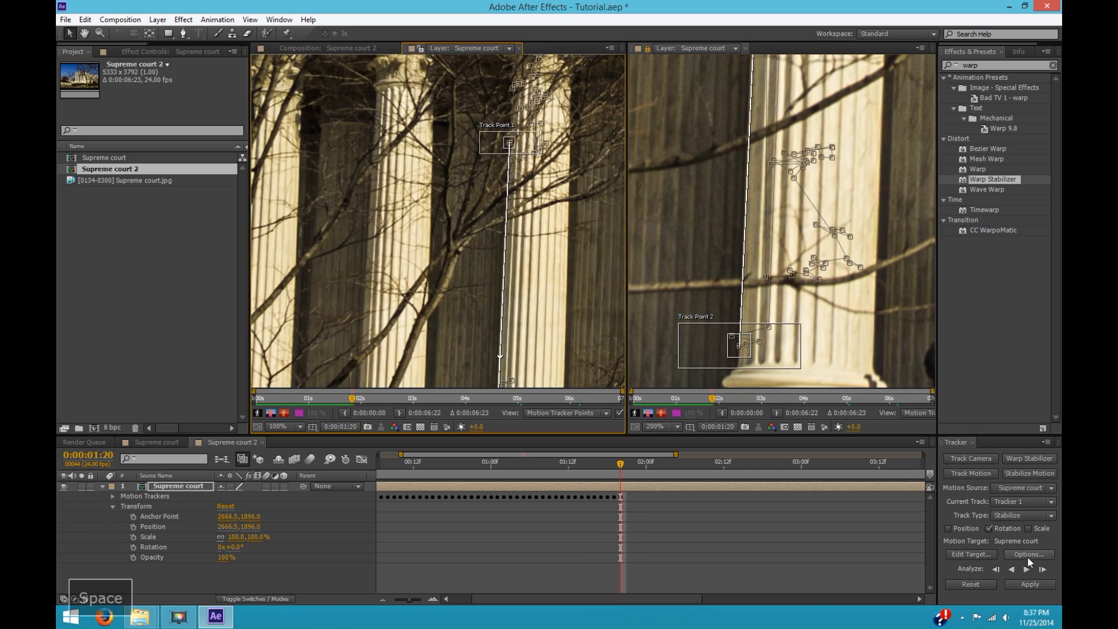
# Step: Analyze to 0:00:02:01, correcting both track points on the column's left edge behind the tree branches
pyautogui.click(1042, 570)
pyautogui.moveTo(443, 192); pyautogui.dragTo(469, 200)
pyautogui.click(1042, 570)
pyautogui.moveTo(861, 338); pyautogui.dragTo(825, 341)
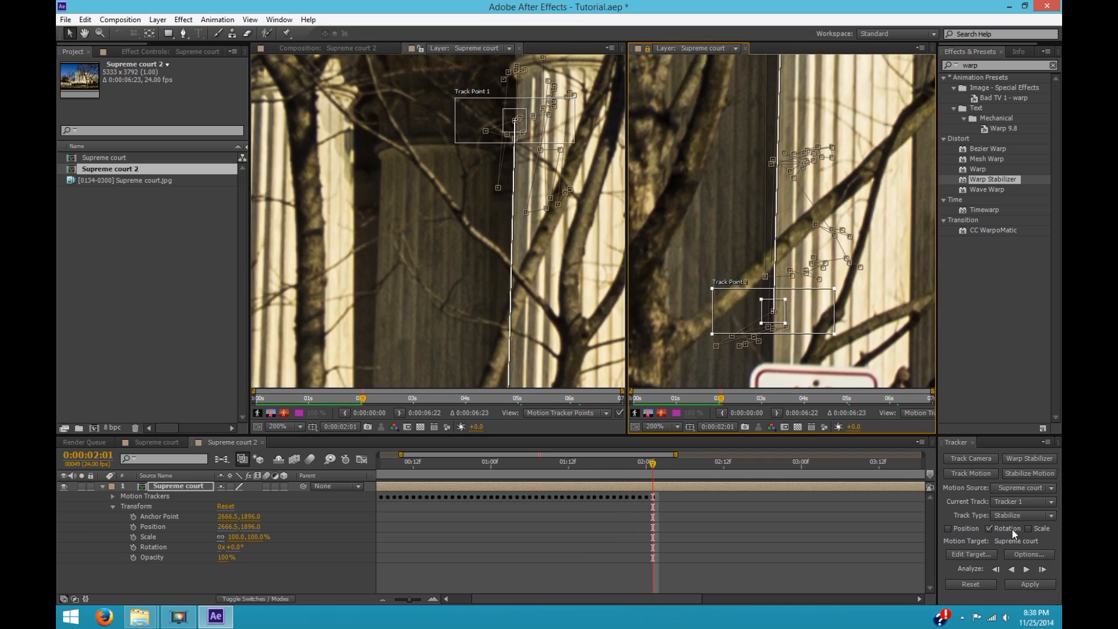
# Step: Analyze to 0:00:02:02, move Track Point 2 up the shaft above the trunk's fork, and check its alignment at lower magnification
pyautogui.click(1042, 570)
pyautogui.press('space')
pyautogui.moveTo(761, 354); pyautogui.dragTo(794, 270)
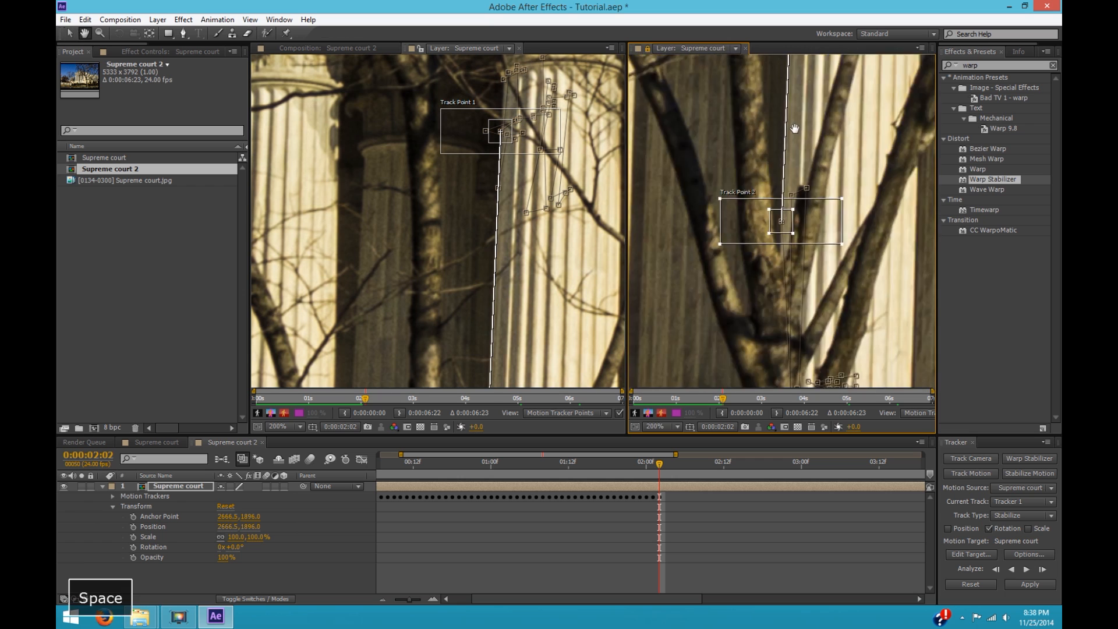
pyautogui.scroll(-1, 794, 269)
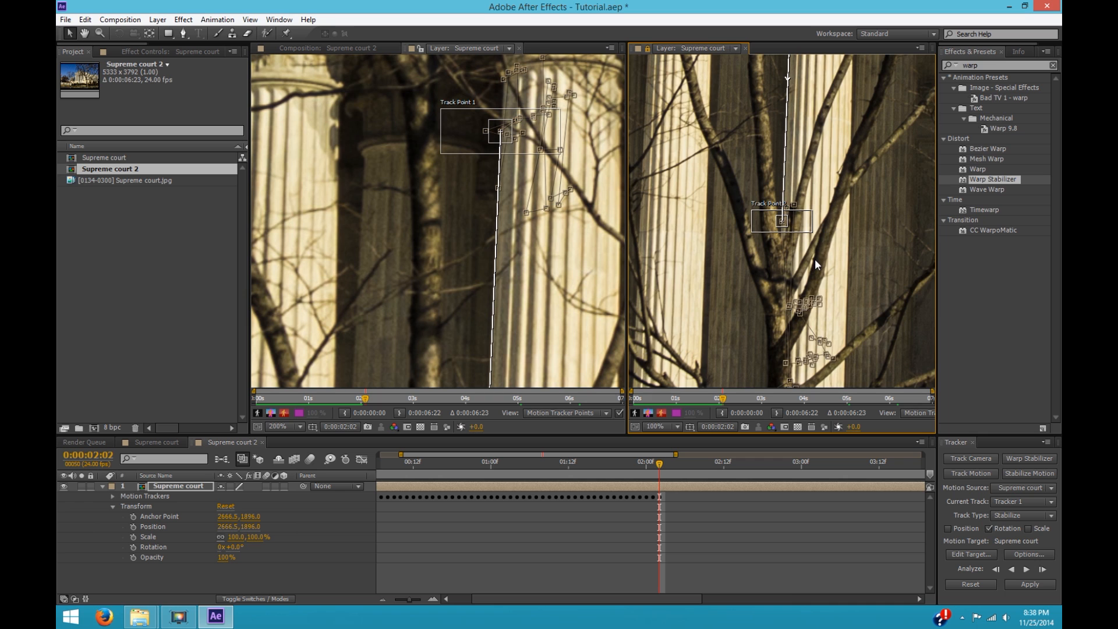
pyautogui.press(',')
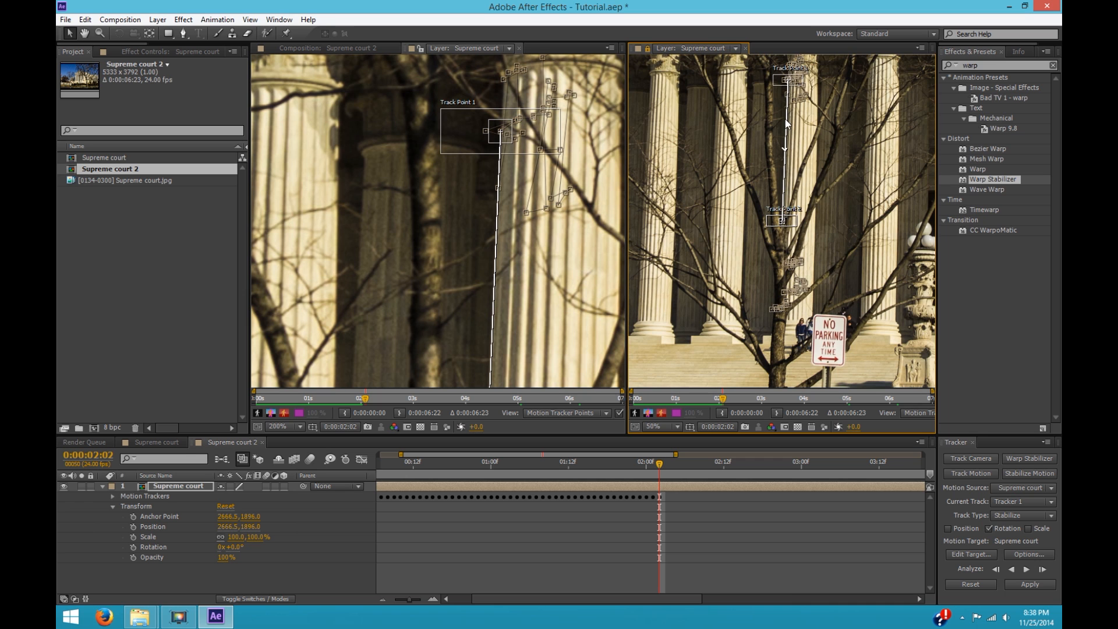
pyautogui.press('.')
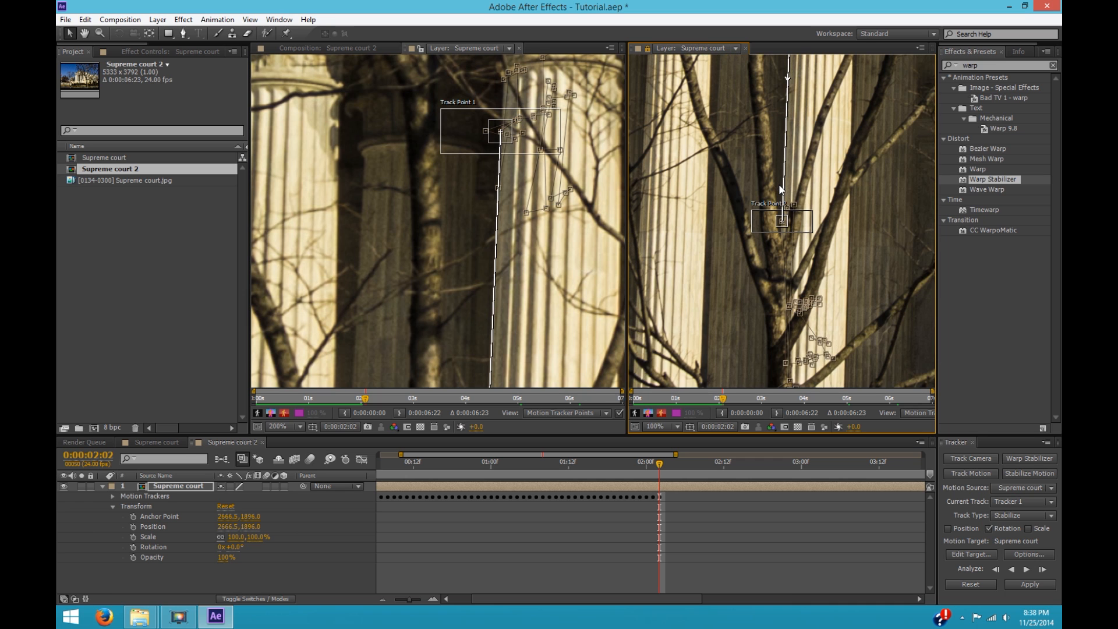
pyautogui.press('space')
pyautogui.moveTo(796, 175); pyautogui.dragTo(797, 233)
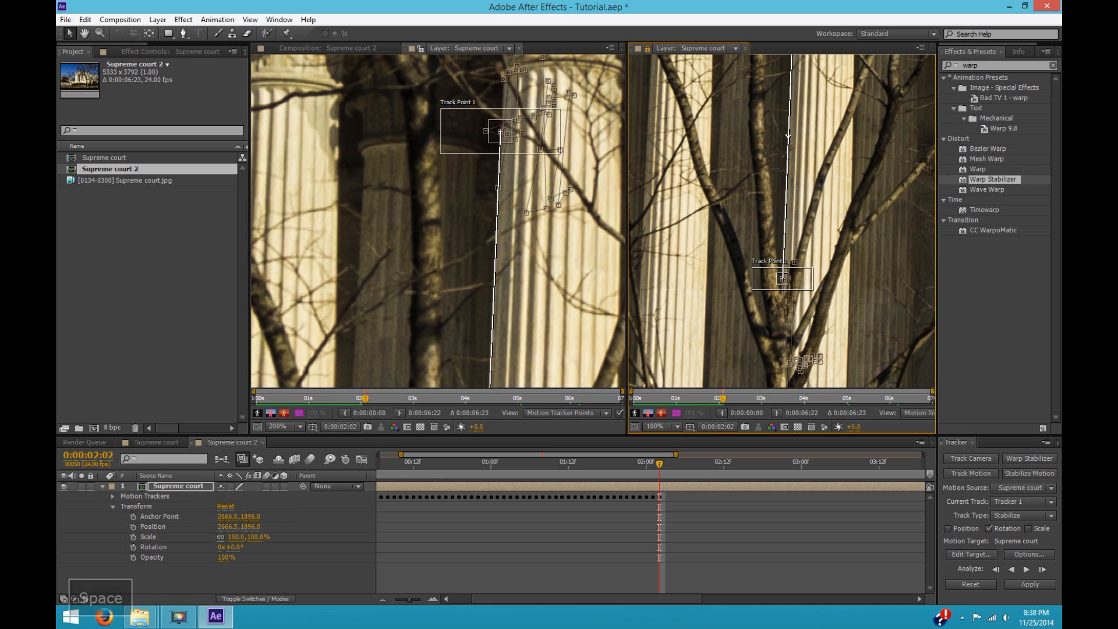
# Step: Analyze the track one frame at a time from 0:00:02:02 to 0:00:02:19
pyautogui.click(1042, 570)
pyautogui.click(1042, 569)
pyautogui.click(1042, 569)
pyautogui.click(1043, 570)
pyautogui.click(1042, 569)
pyautogui.click(1042, 570)
pyautogui.click(1038, 570)
pyautogui.click(1038, 570)
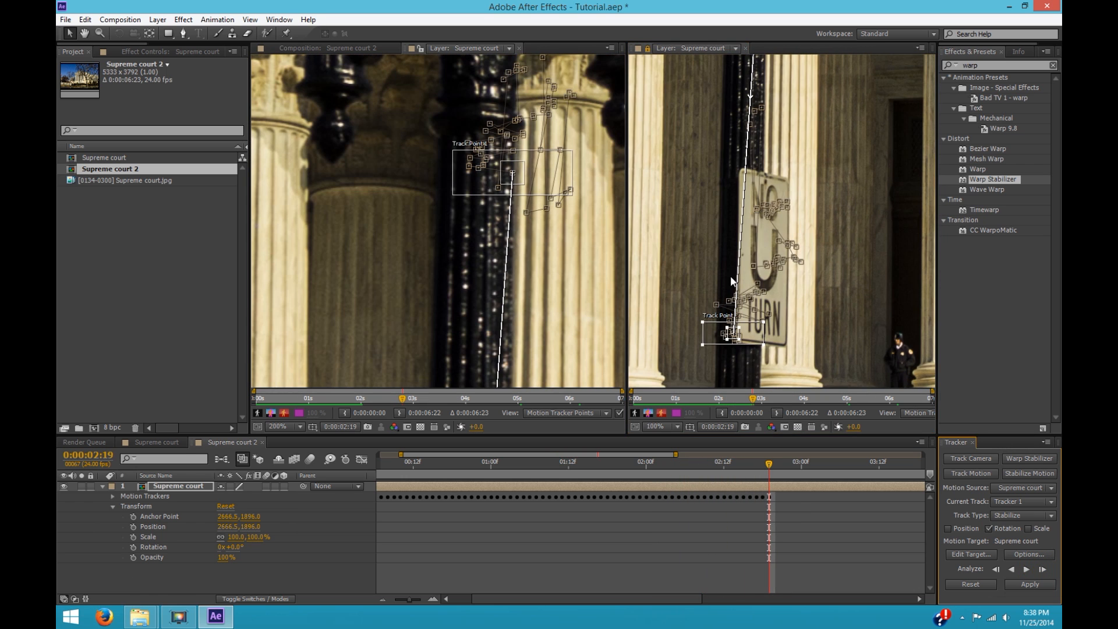
# Step: Move Track Point 2 off the black lamp post to the lower left edge of the next unobstructed column on the right
pyautogui.scroll(-2, 773, 265)
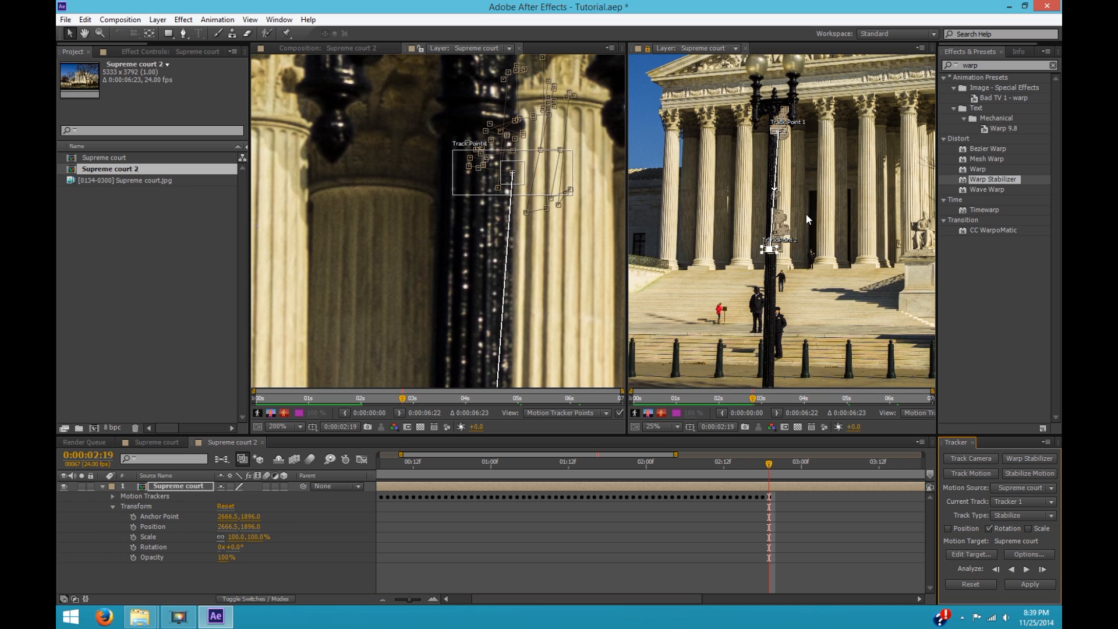
pyautogui.scroll(2, 805, 247)
pyautogui.press('space')
pyautogui.moveTo(804, 247); pyautogui.dragTo(776, 341)
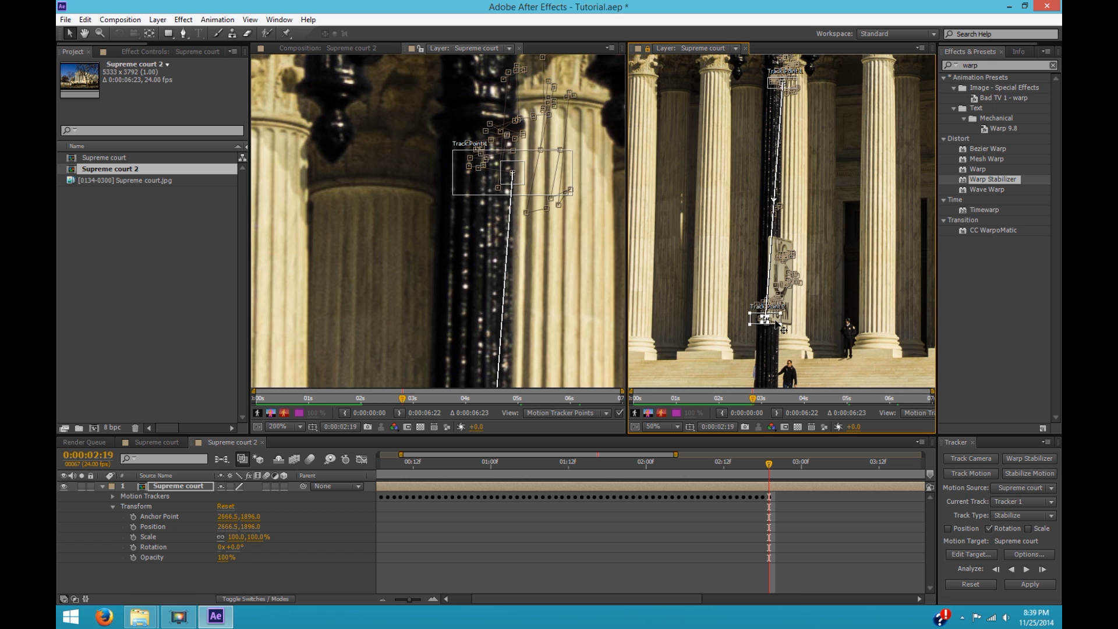
pyautogui.moveTo(778, 324); pyautogui.dragTo(861, 307)
pyautogui.click(793, 87)
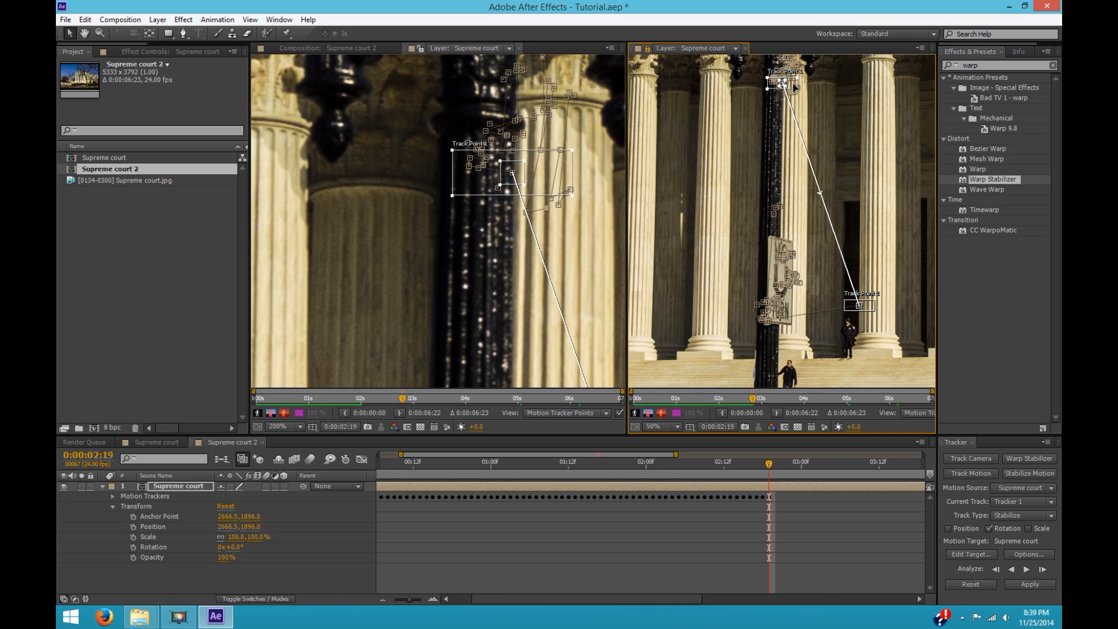
# Step: Move Track Point 1 to the upper left edge of that same unobstructed column, directly above Track Point 2
pyautogui.moveTo(792, 82); pyautogui.dragTo(847, 92)
pyautogui.hotkey('ctrl', 'z')
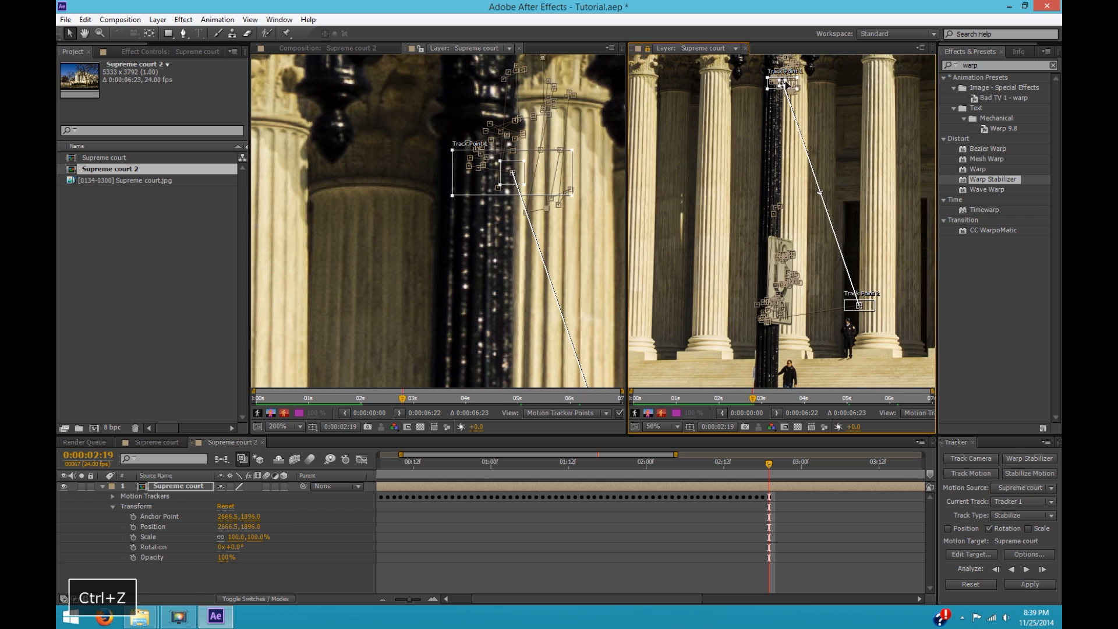
pyautogui.scroll(2, 786, 87)
pyautogui.moveTo(728, 247); pyautogui.dragTo(742, 128)
pyautogui.scroll(-2, 724, 195)
pyautogui.press('space')
pyautogui.click(790, 224)
pyautogui.scroll(-2, 809, 212)
pyautogui.scroll(2, 808, 212)
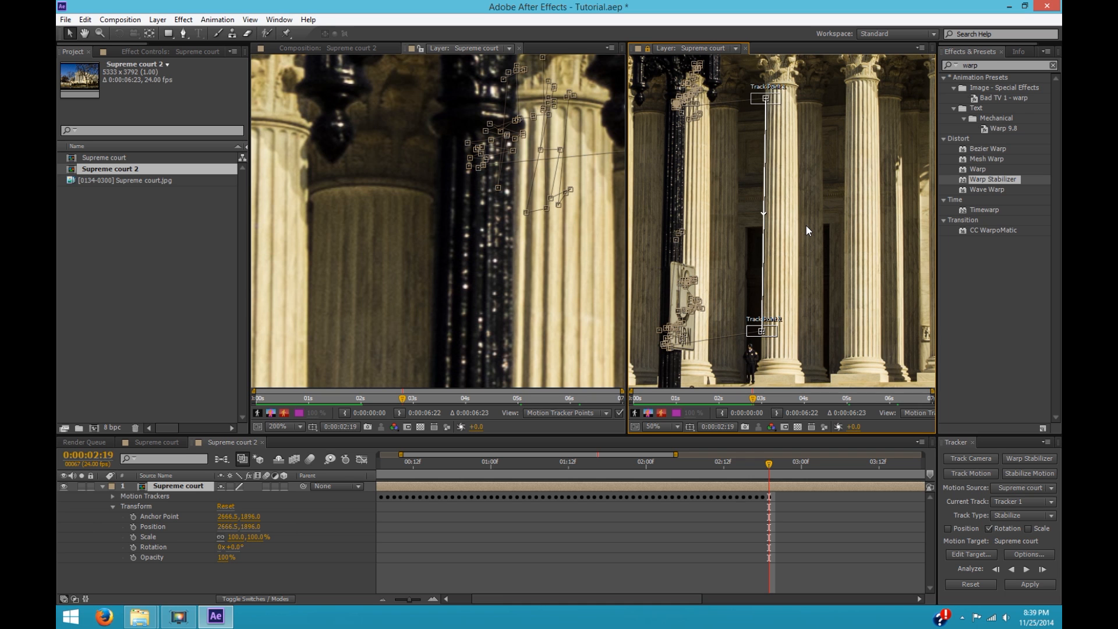
# Step: Analyze two frames forward to 0:00:02:21 with both track points on the new column
pyautogui.click(1042, 569)
pyautogui.click(1042, 569)
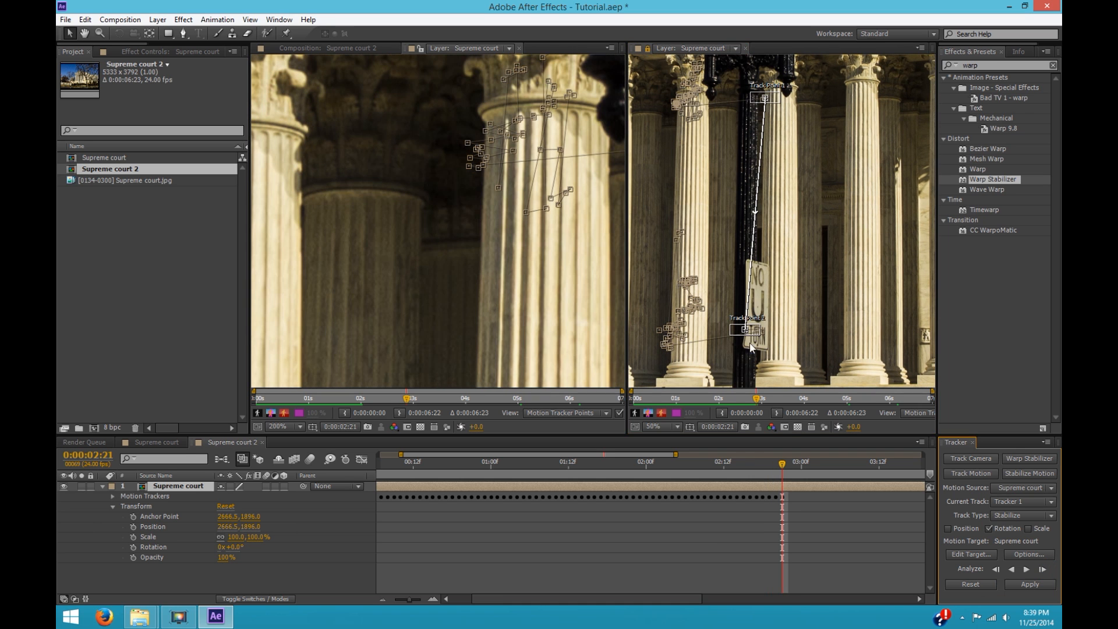
# Step: At 0:00:02:21, move Track Point 1 to the upper end of the column beside the lamp post and Track Point 2 to its base, and analyze forward
pyautogui.click(771, 98)
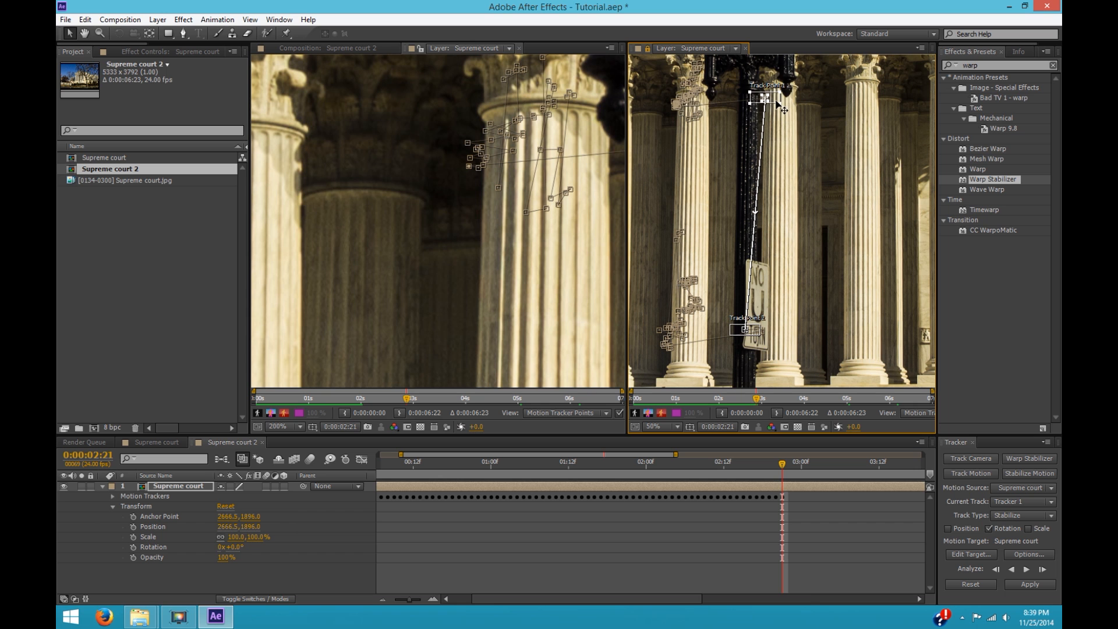
pyautogui.moveTo(785, 110); pyautogui.dragTo(698, 120)
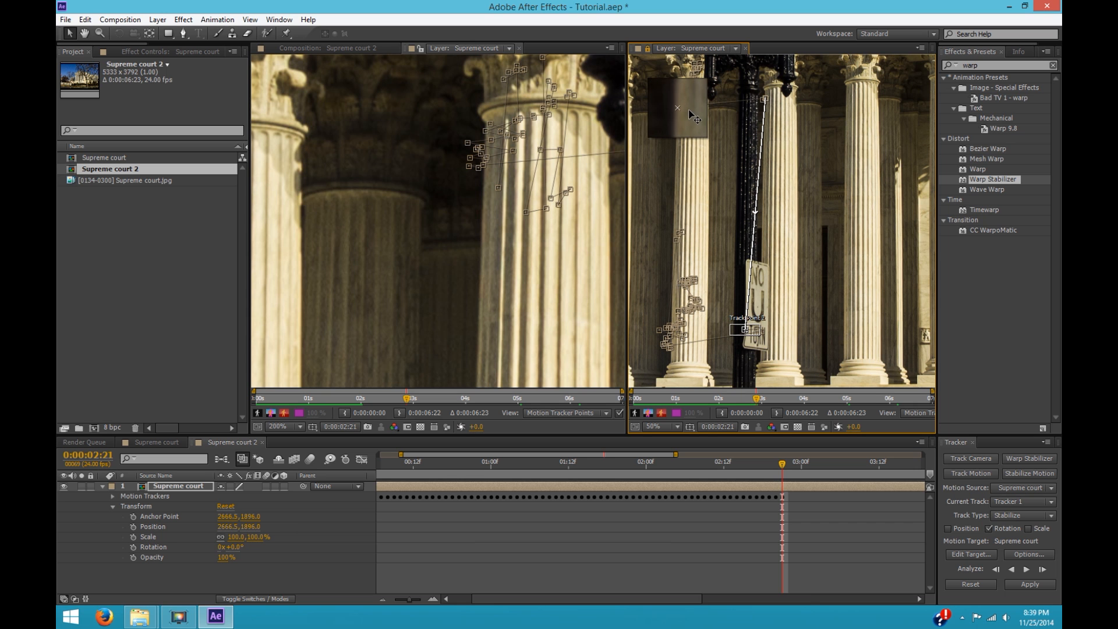
pyautogui.click(754, 334)
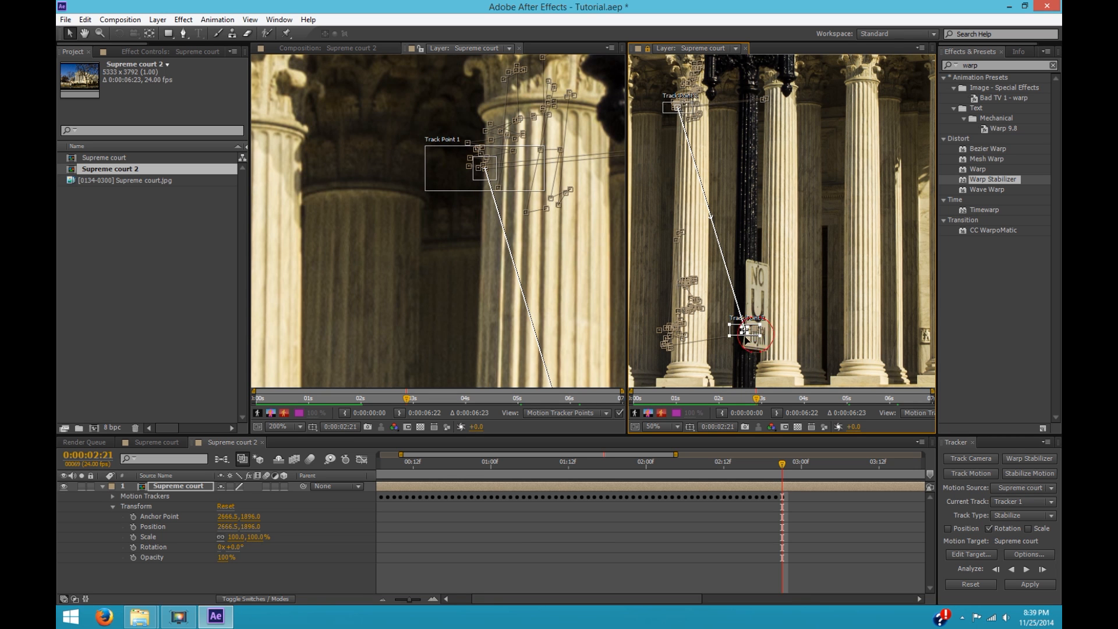
pyautogui.scroll(4, 688, 348)
pyautogui.click(1027, 569)
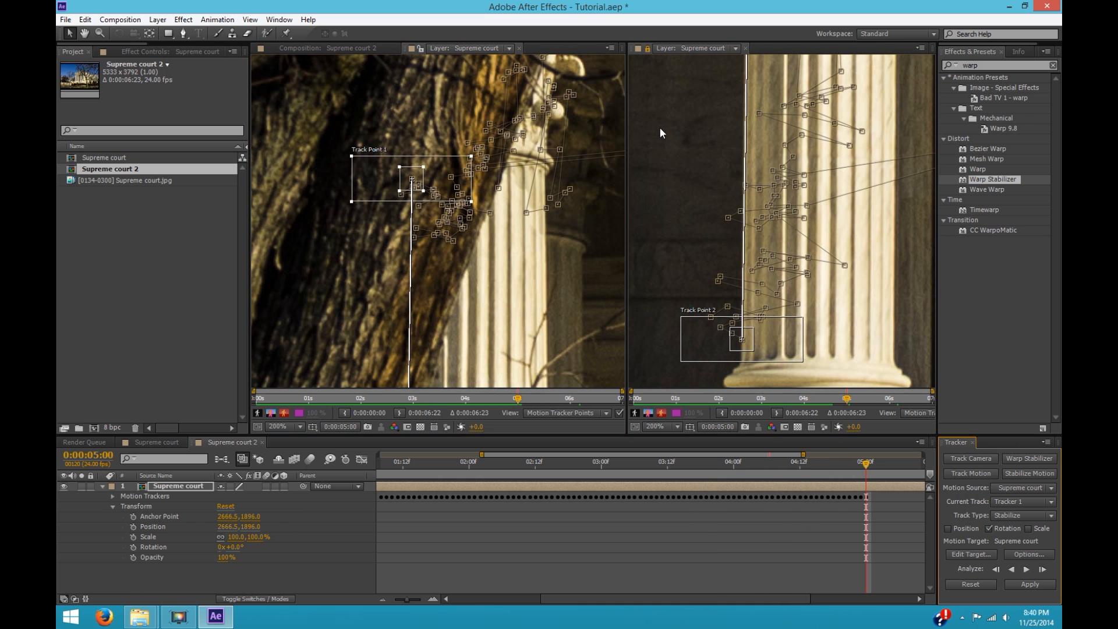
# Step: At 0:00:05:00, move Track Point 1 from the tree trunk to the upper end of the next column
pyautogui.scroll(-3, 460, 241)
pyautogui.press('space')
pyautogui.scroll(-2, 459, 241)
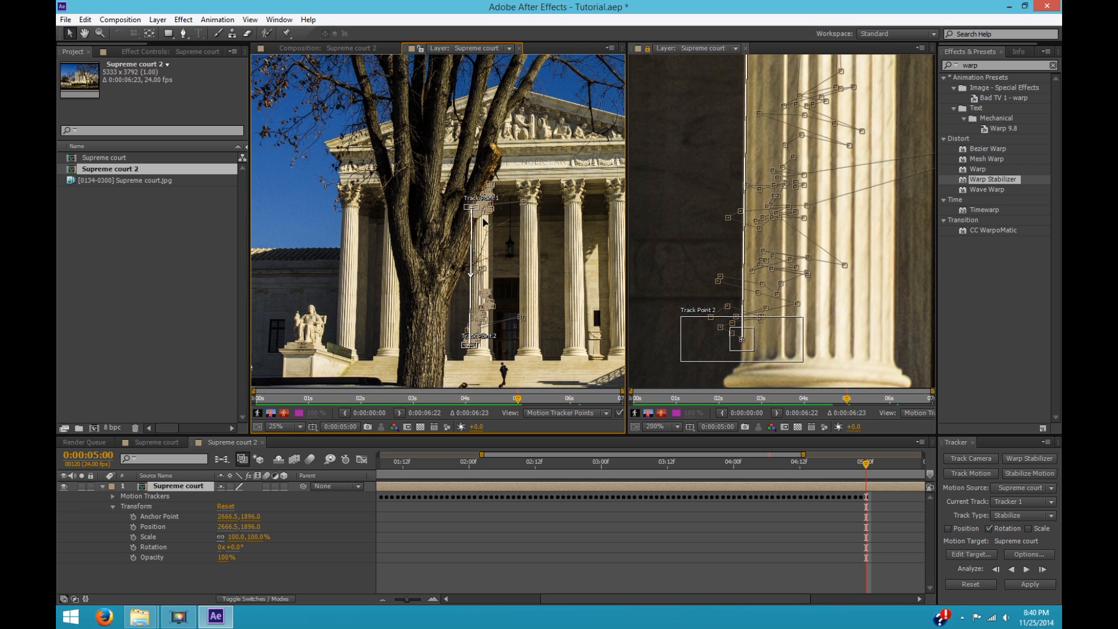
pyautogui.scroll(4, 484, 222)
pyautogui.press('space')
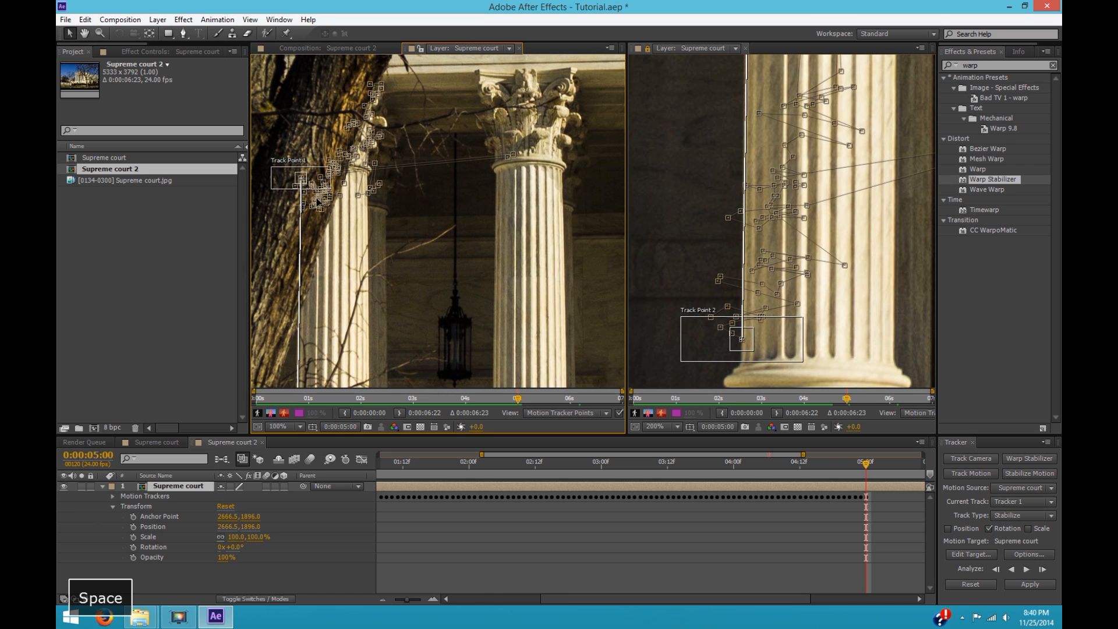
pyautogui.moveTo(294, 184); pyautogui.dragTo(551, 189)
# Step: Move Track Point 2 to the base of the same column and analyze forward frame by frame
pyautogui.press('space')
pyautogui.moveTo(542, 311); pyautogui.dragTo(550, 159)
pyautogui.moveTo(526, 330); pyautogui.dragTo(523, 108)
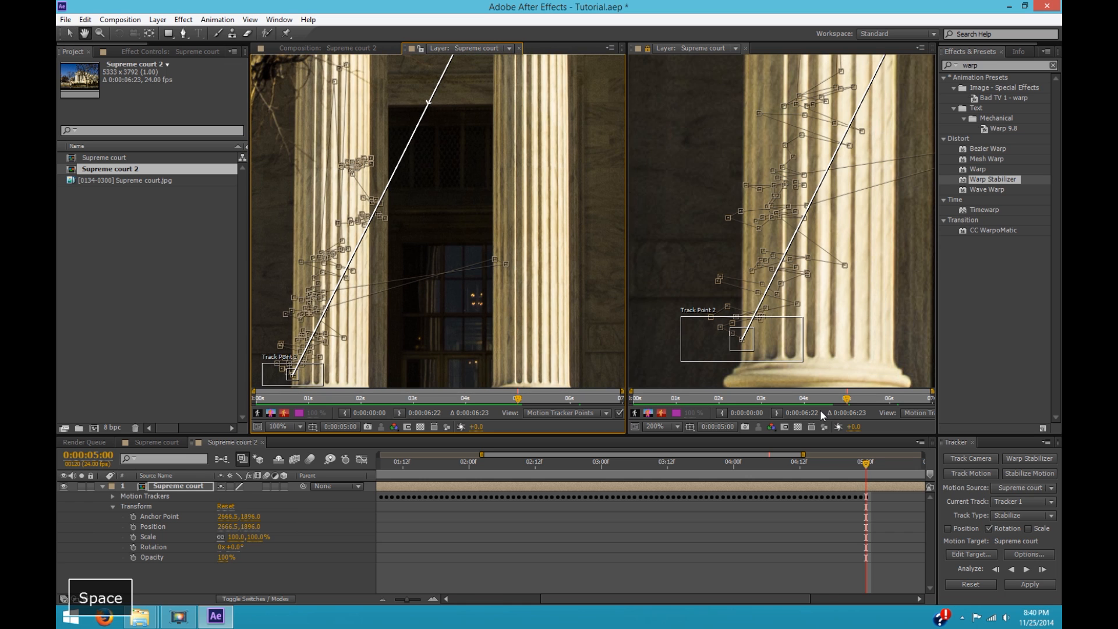
pyautogui.moveTo(774, 355); pyautogui.dragTo(852, 342)
pyautogui.press('space')
pyautogui.moveTo(582, 76); pyautogui.dragTo(445, 385)
pyautogui.scroll(1, 442, 349)
pyautogui.click(1042, 569)
pyautogui.click(1042, 570)
# Step: Reposition Track Point 1 and Track Point 2 along the column's edge and track to the last frame, 0:00:06:22
pyautogui.scroll(-2, 512, 224)
pyautogui.press('space')
pyautogui.moveTo(512, 224); pyautogui.dragTo(382, 138)
pyautogui.press('space')
pyautogui.moveTo(429, 264); pyautogui.dragTo(479, 192)
pyautogui.moveTo(845, 336); pyautogui.dragTo(905, 337)
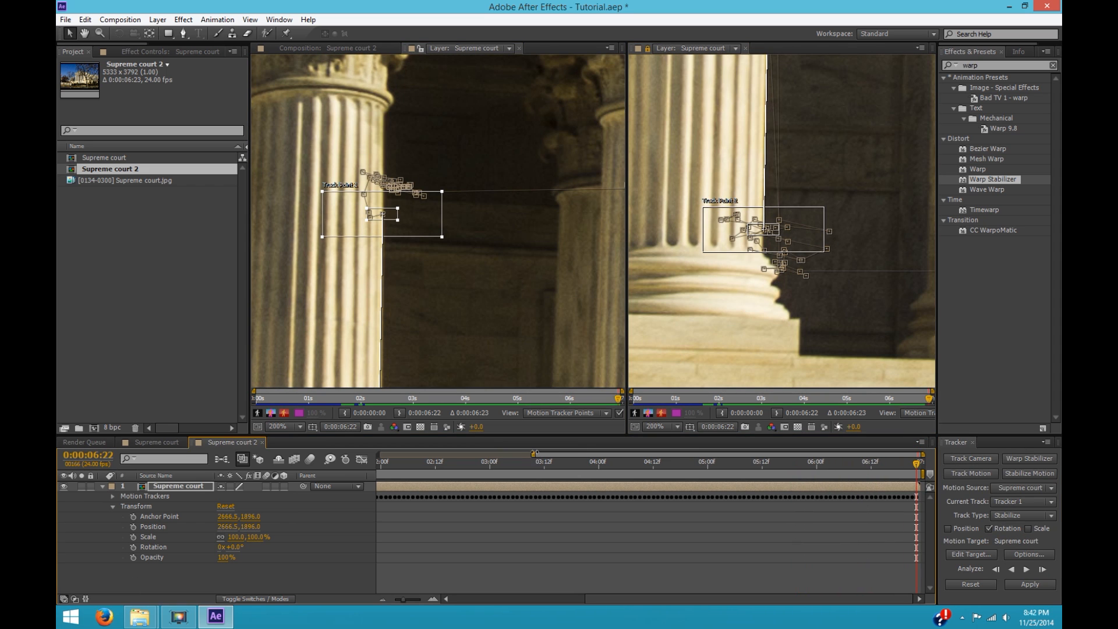
# Step: Return to the first frame and apply the tracked rotation stabilization to the Supreme court layer
pyautogui.moveTo(535, 451); pyautogui.dragTo(367, 455)
pyautogui.click(362, 458)
pyautogui.click(377, 463)
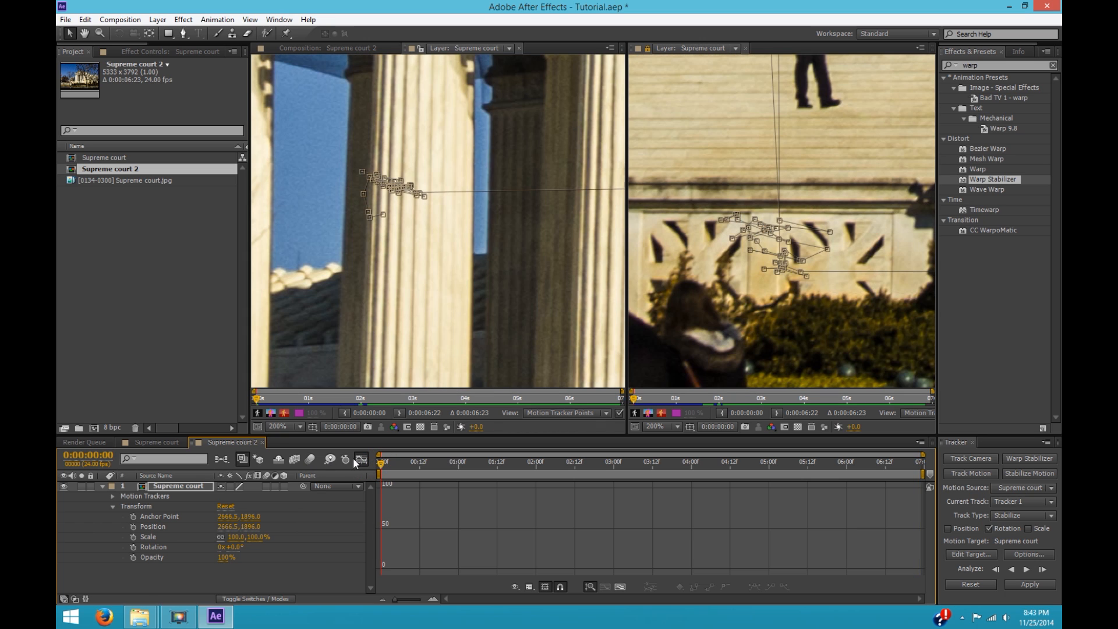
pyautogui.click(361, 460)
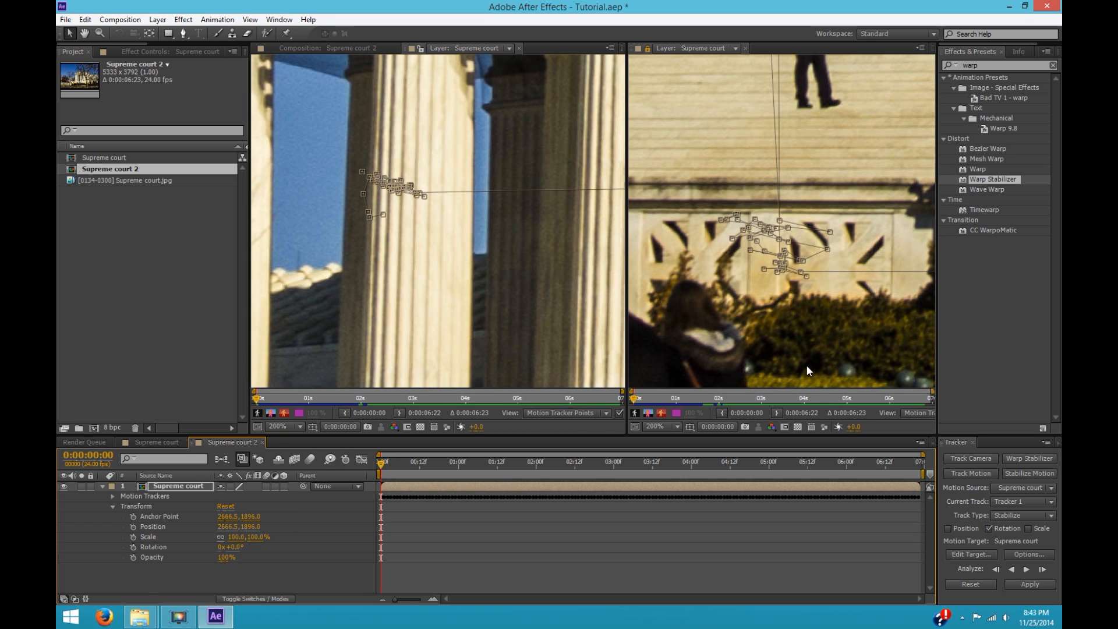
pyautogui.click(1049, 584)
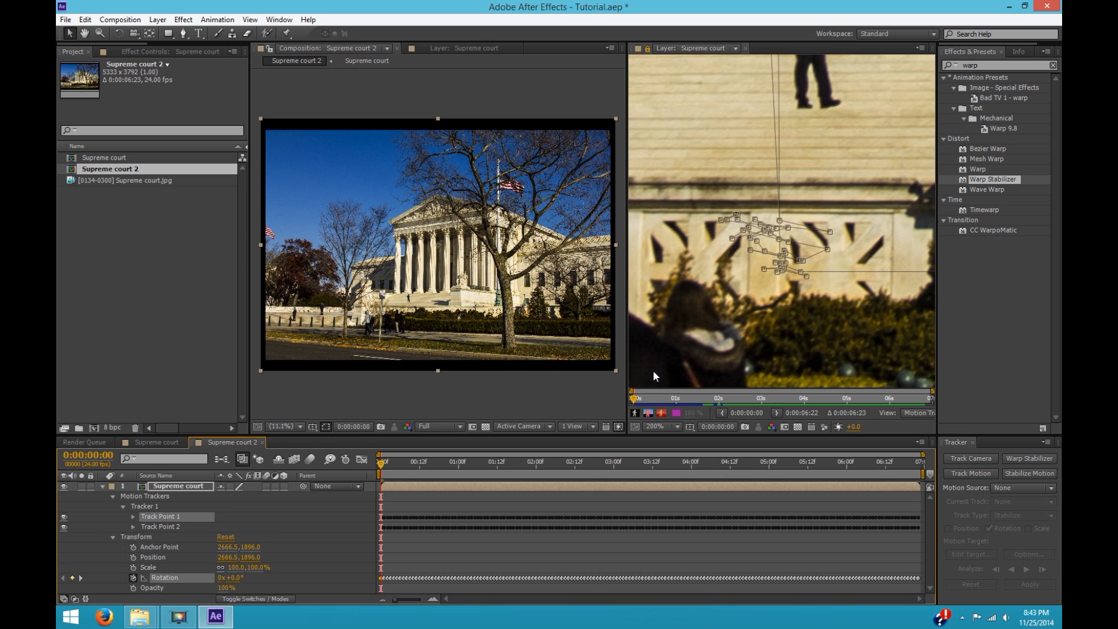
# Step: Close the second Layer viewer and set the composition's preview resolution to Quarter
pyautogui.click(745, 47)
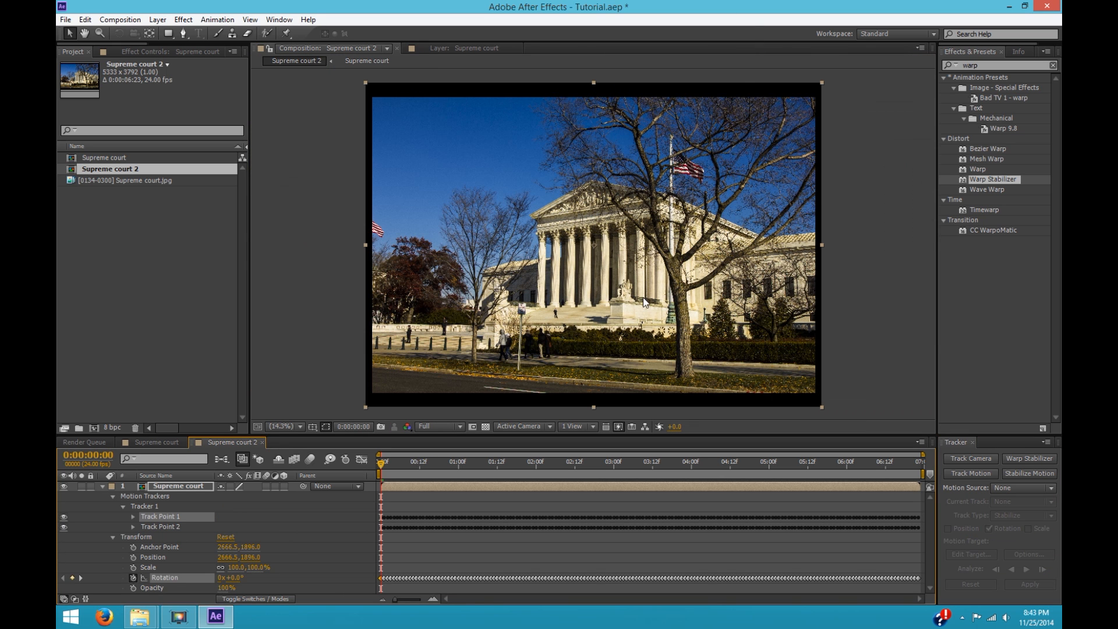
pyautogui.click(433, 422)
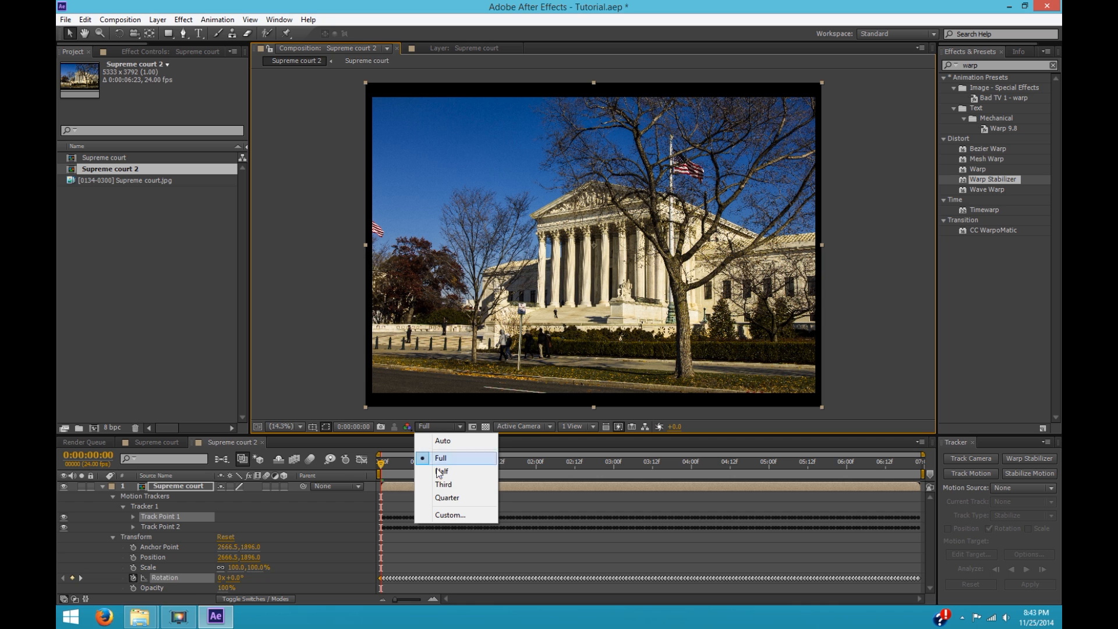
pyautogui.click(441, 498)
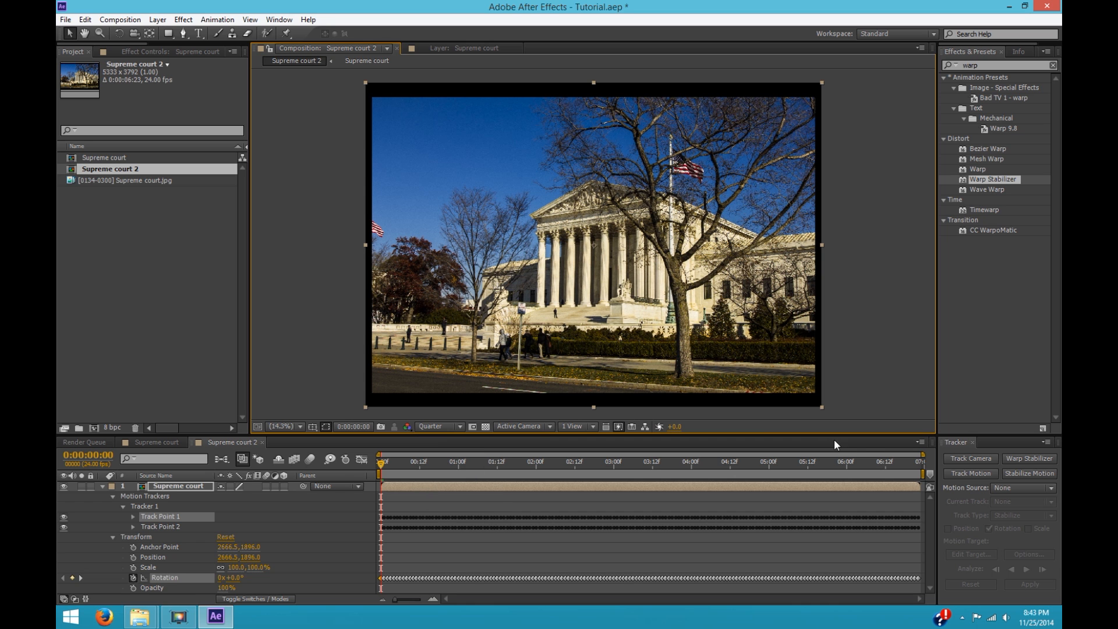
# Step: Shorten the work area to the first second of the composition and play a RAM preview of it
pyautogui.moveTo(923, 473); pyautogui.dragTo(461, 473)
pyautogui.press('=')
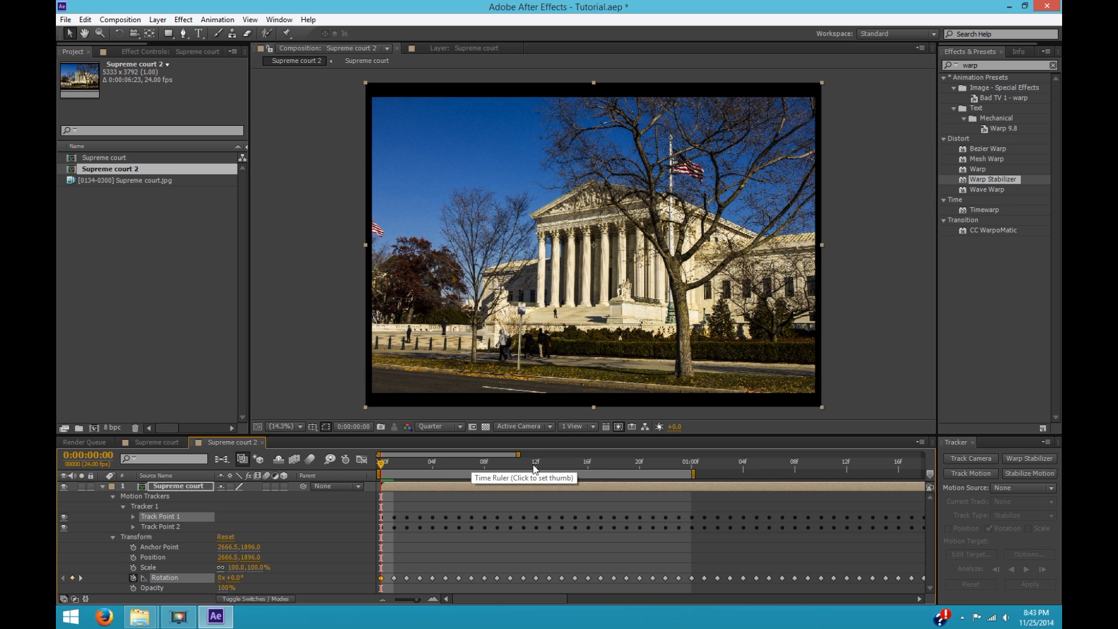
pyautogui.press('0')
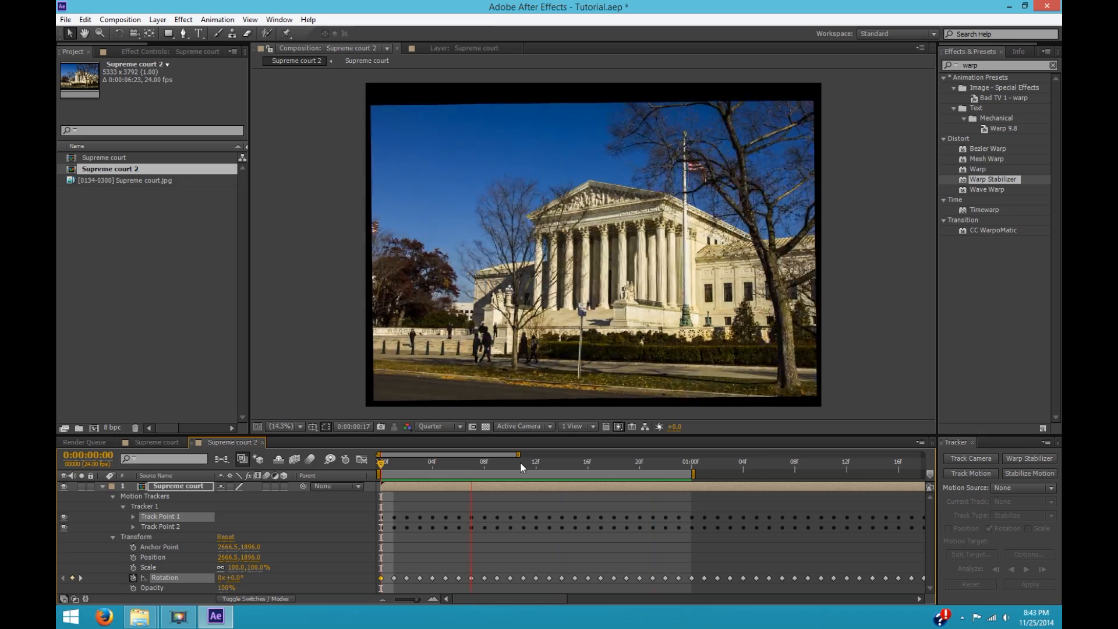
pyautogui.press('space')
# Step: Check the pediment's stability up close at 50% magnification in a RAM preview
pyautogui.scroll(4, 618, 179)
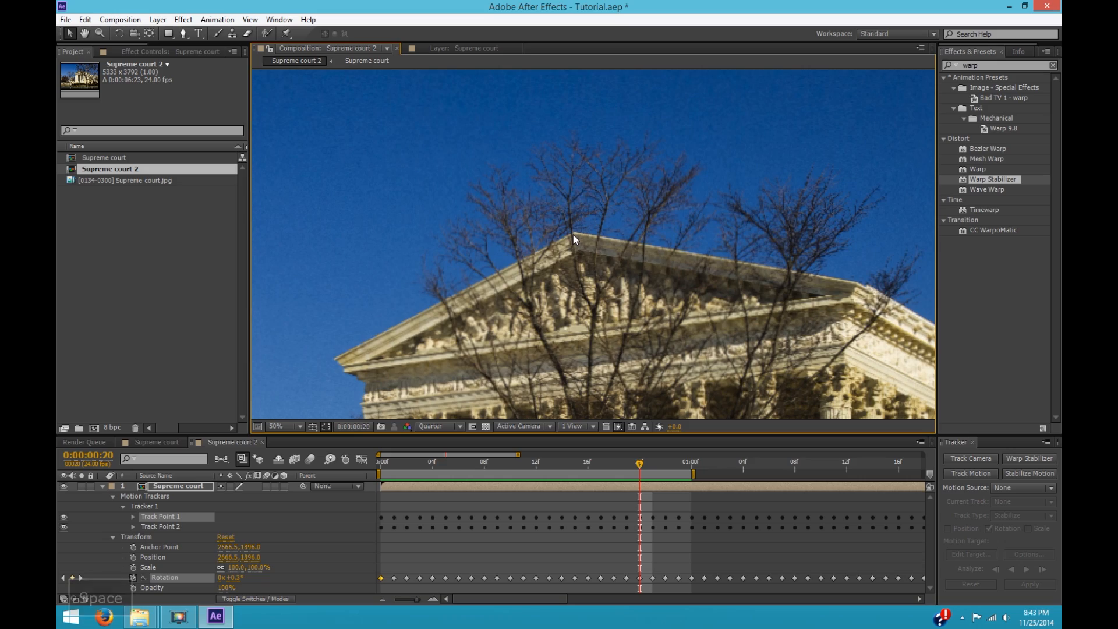
pyautogui.press('0')
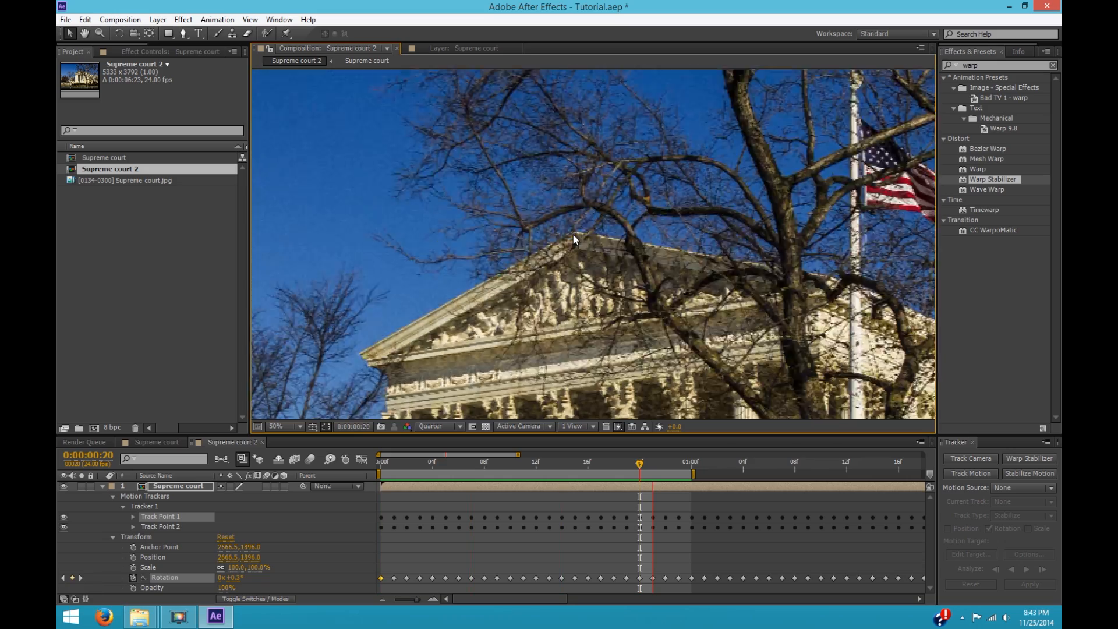
pyautogui.press('0')
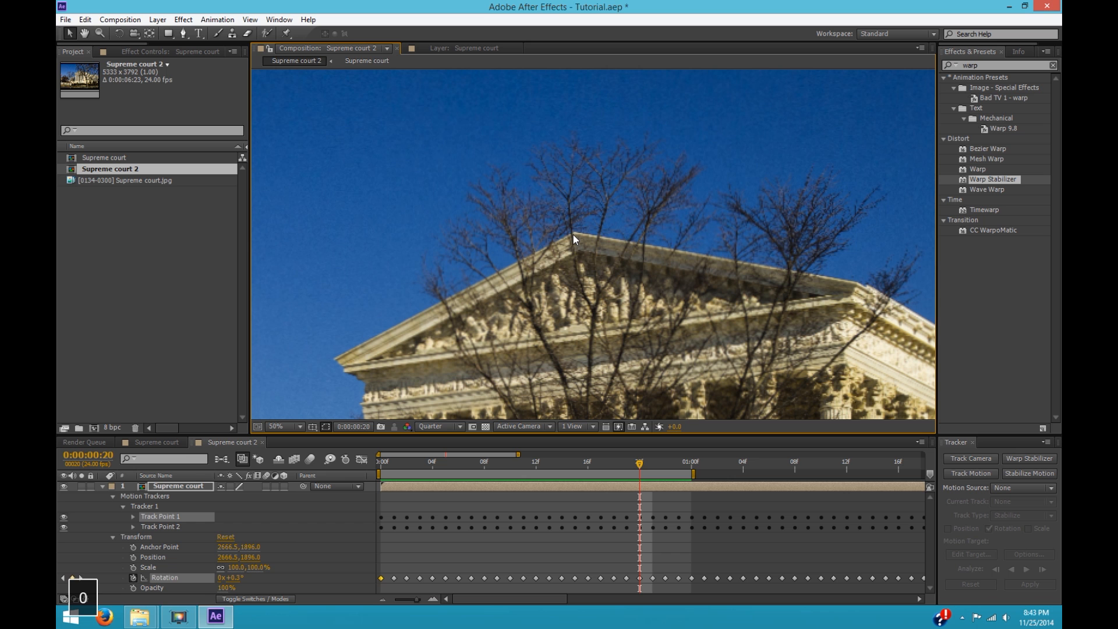
# Step: Set the preview resolution to Full and frame the building's facade in the composition view
pyautogui.click(458, 427)
pyautogui.press('f')
pyautogui.press('space')
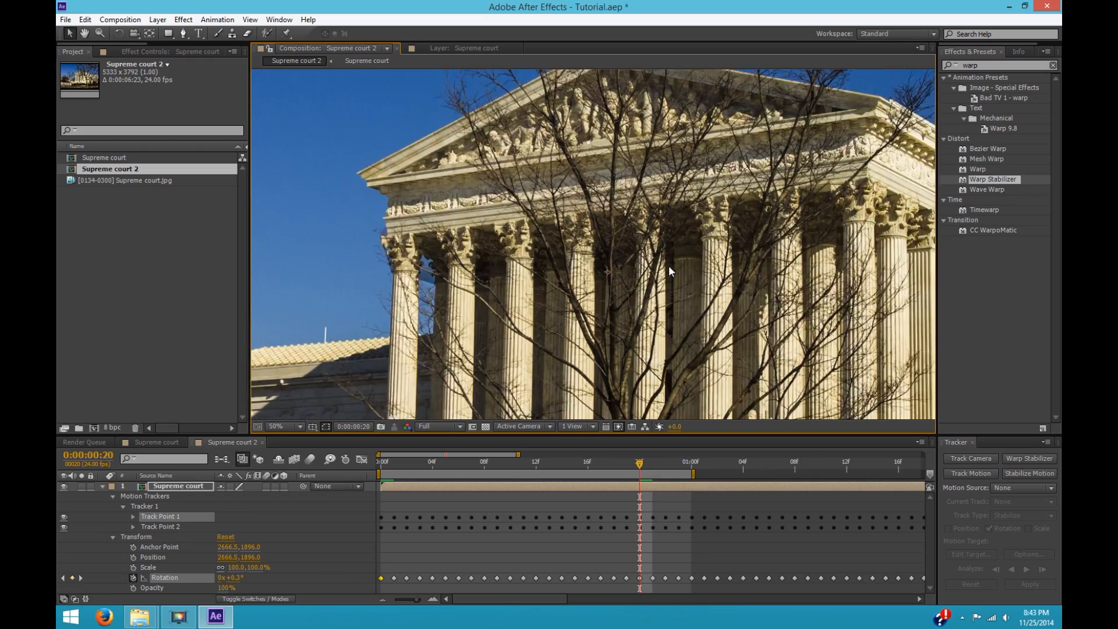
pyautogui.press('space')
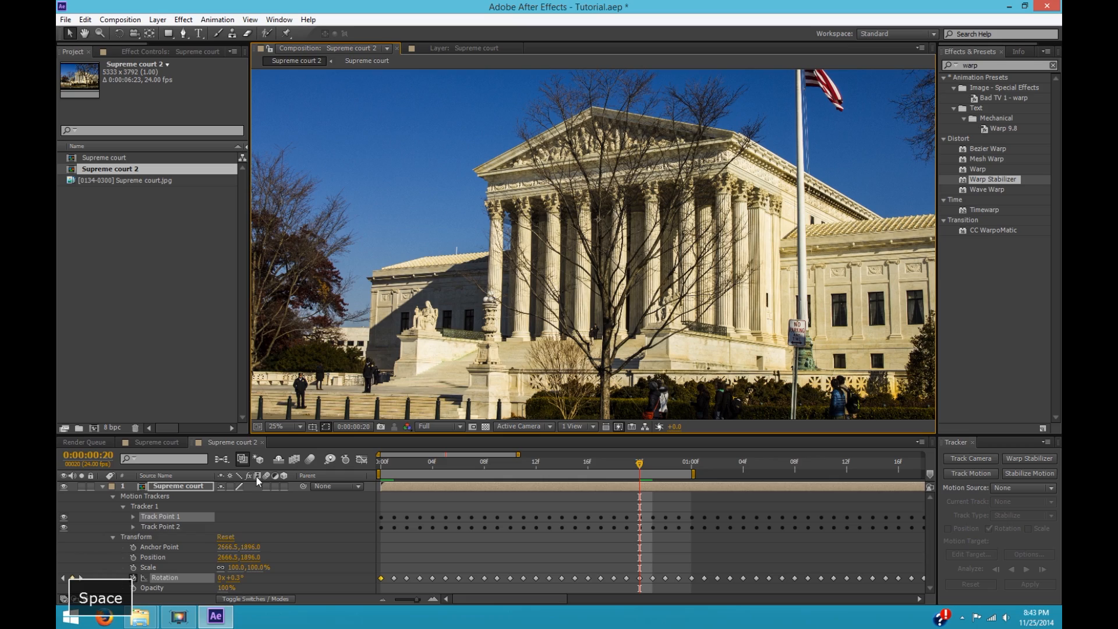
# Step: Try changing the Supreme court layer's rotation at 0:00:00:20 and undo it
pyautogui.moveTo(236, 577); pyautogui.dragTo(256, 588)
pyautogui.hotkey('ctrl', 'z')
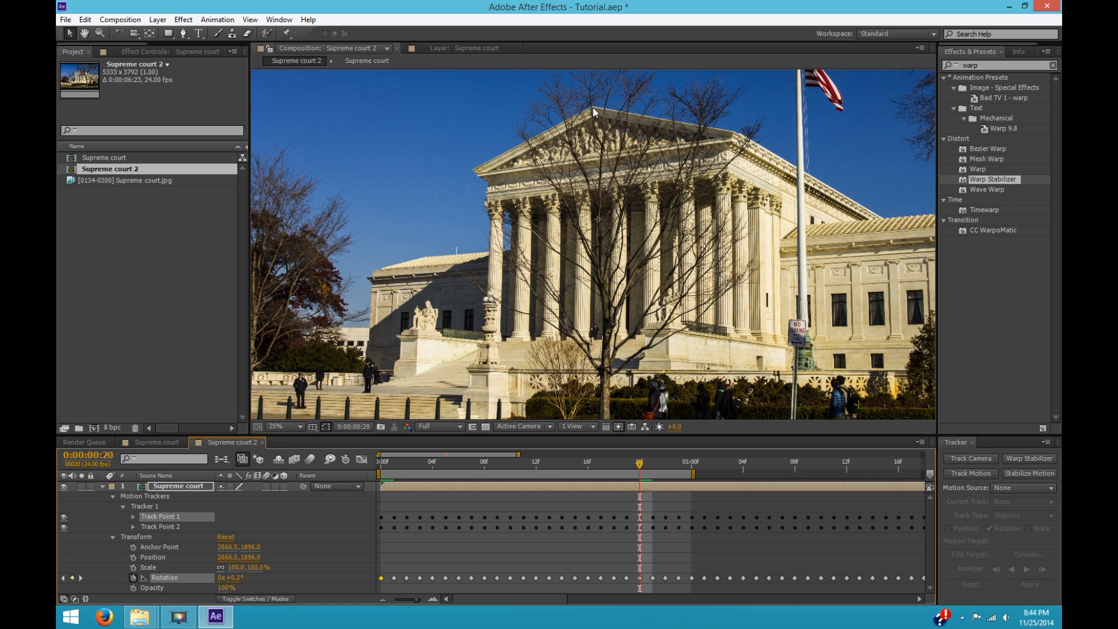
# Step: At the first frame, move the Supreme court layer's anchor point to the pediment's peak with the Pan Behind tool, at about 2629.5, 1141.0
pyautogui.click(382, 464)
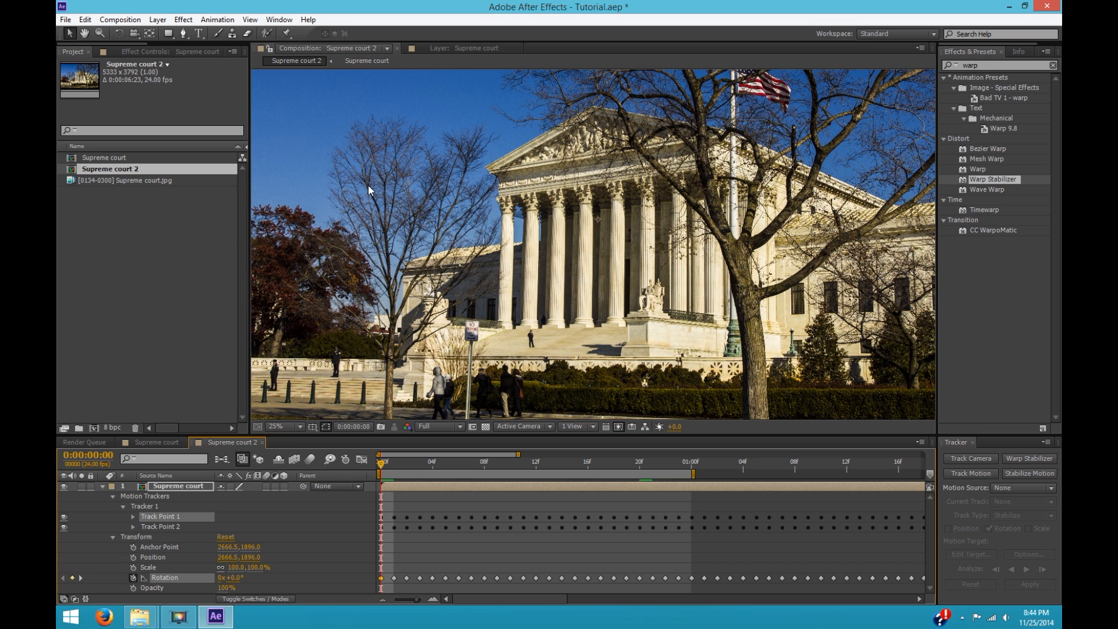
pyautogui.press('y')
pyautogui.press('space')
pyautogui.scroll(4, 600, 244)
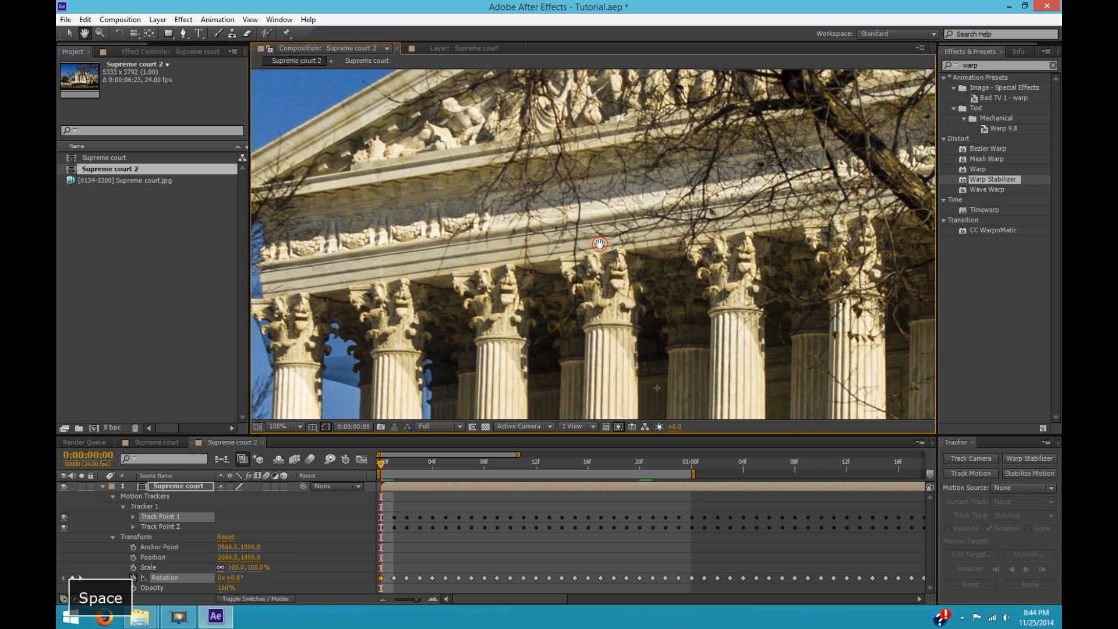
pyautogui.moveTo(600, 244); pyautogui.dragTo(592, 274)
pyautogui.moveTo(664, 331); pyautogui.dragTo(653, 288)
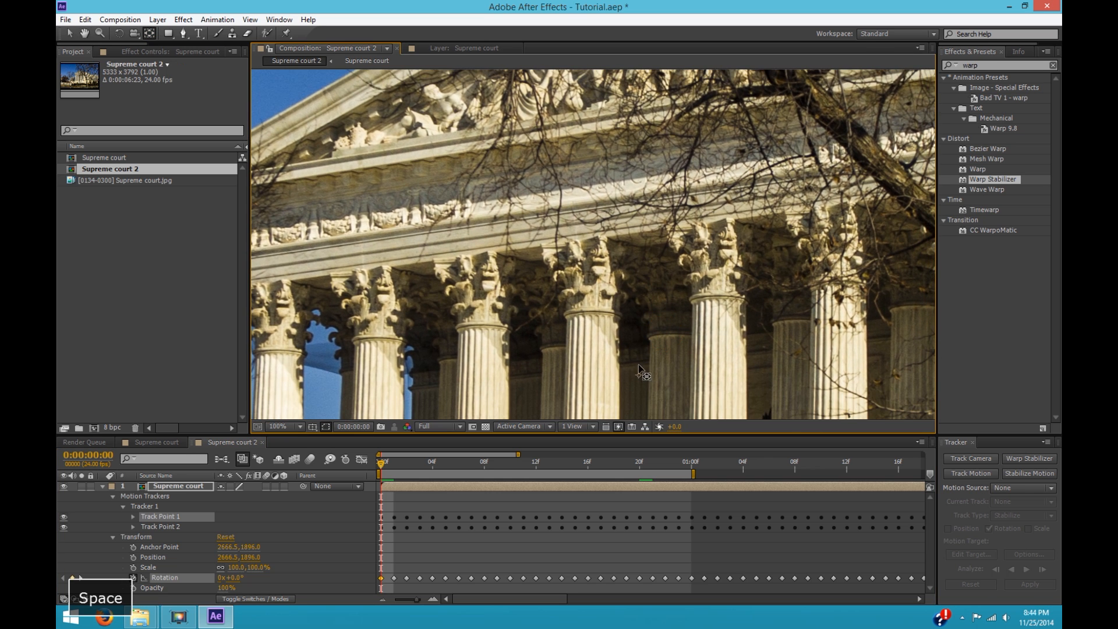
pyautogui.moveTo(638, 379); pyautogui.dragTo(588, 313)
pyautogui.press('space')
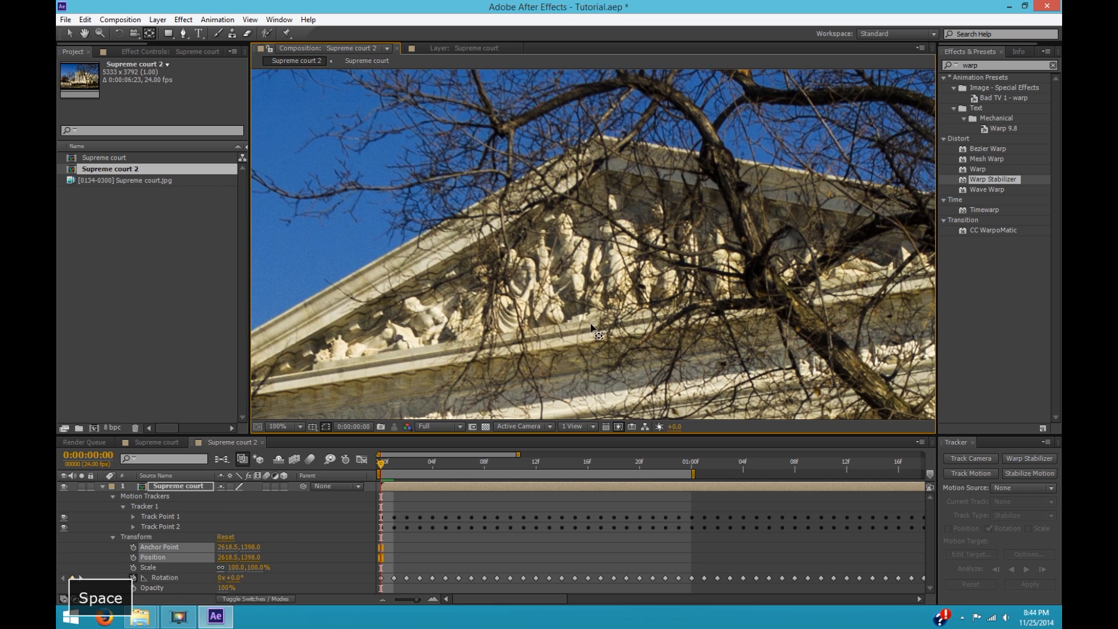
pyautogui.scroll(-1, 591, 323)
pyautogui.scroll(2, 589, 319)
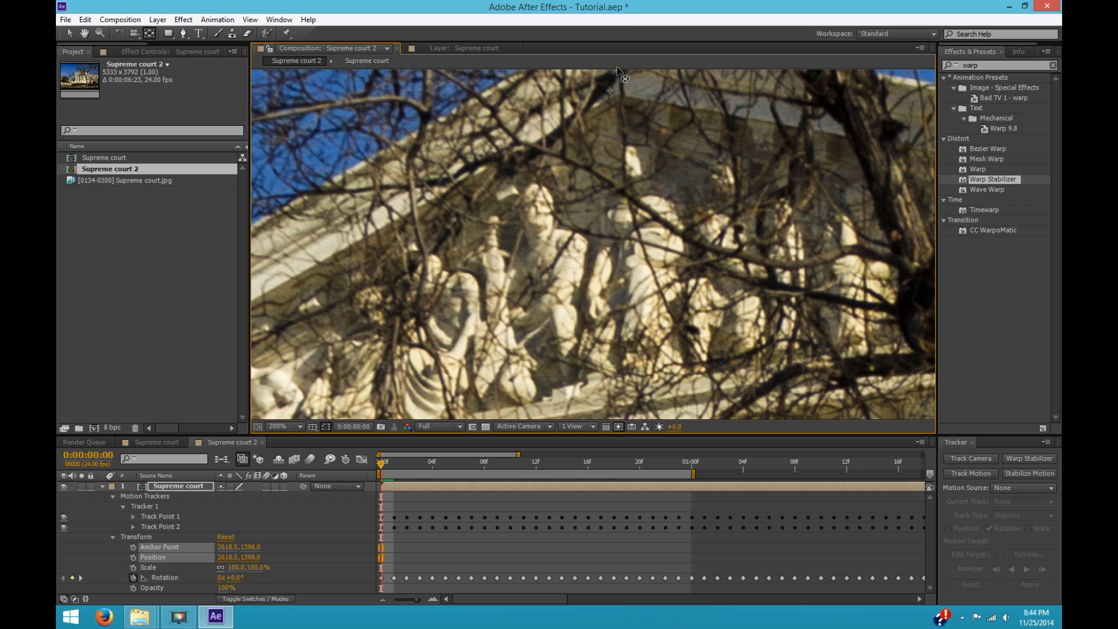
pyautogui.press('space')
pyautogui.moveTo(618, 87); pyautogui.dragTo(617, 294)
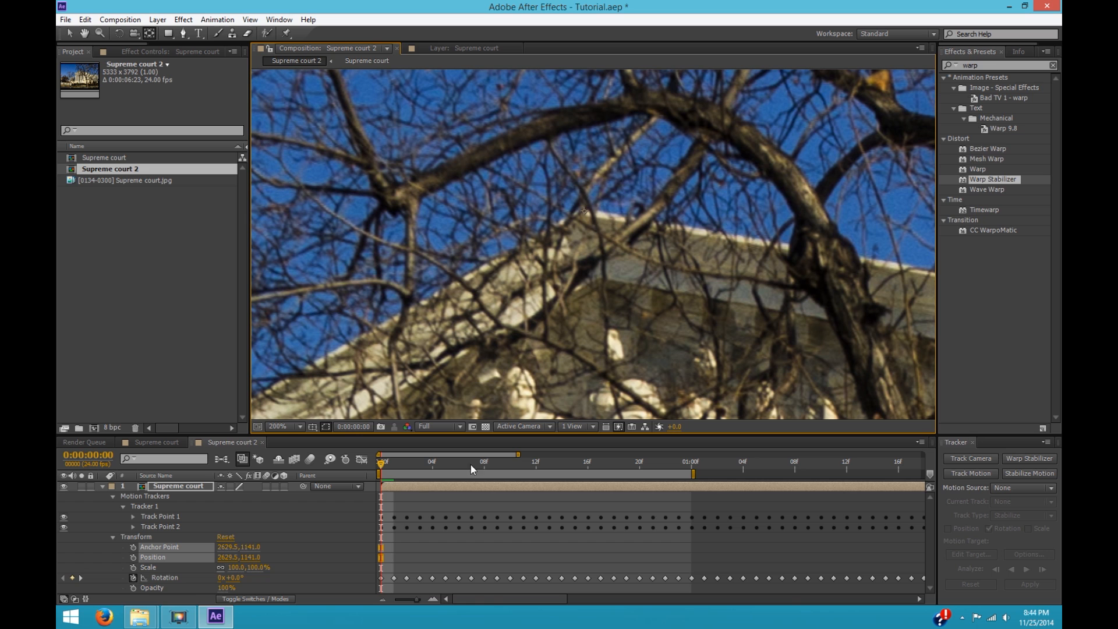
# Step: Delete all Rotation keyframes of the Supreme court layer after the first one
pyautogui.moveTo(386, 568); pyautogui.dragTo(925, 584)
pyautogui.press('Delete')
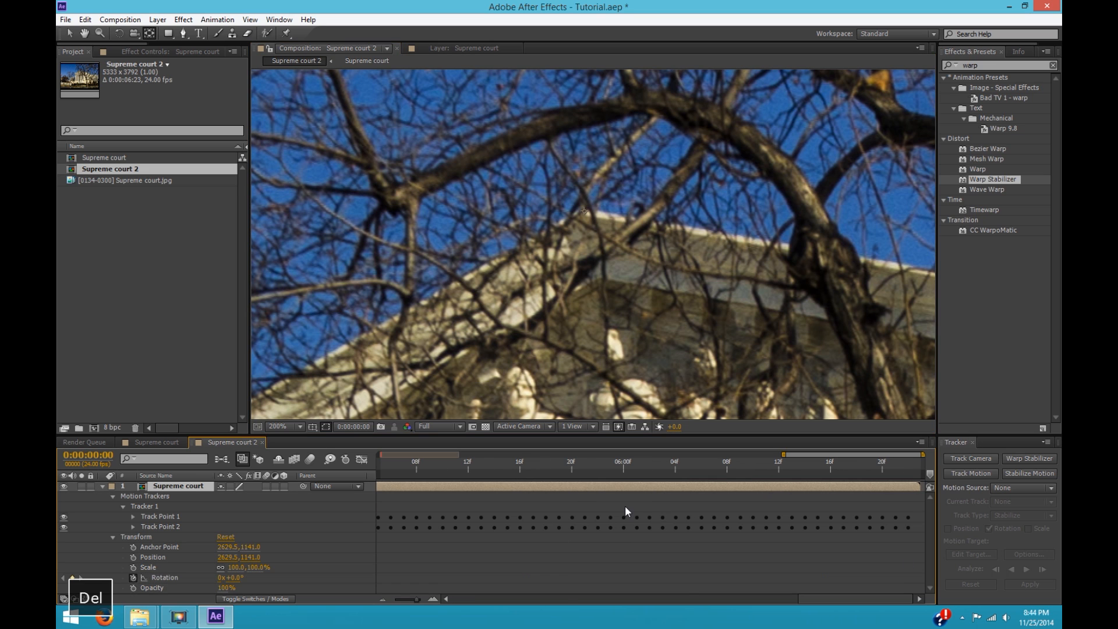
pyautogui.press('Home')
# Step: At 0:00:00:23, fine-tune the anchor point on the pediment's peak to about 2628.5, 1140.5, and fit the whole frame in view
pyautogui.click(675, 464)
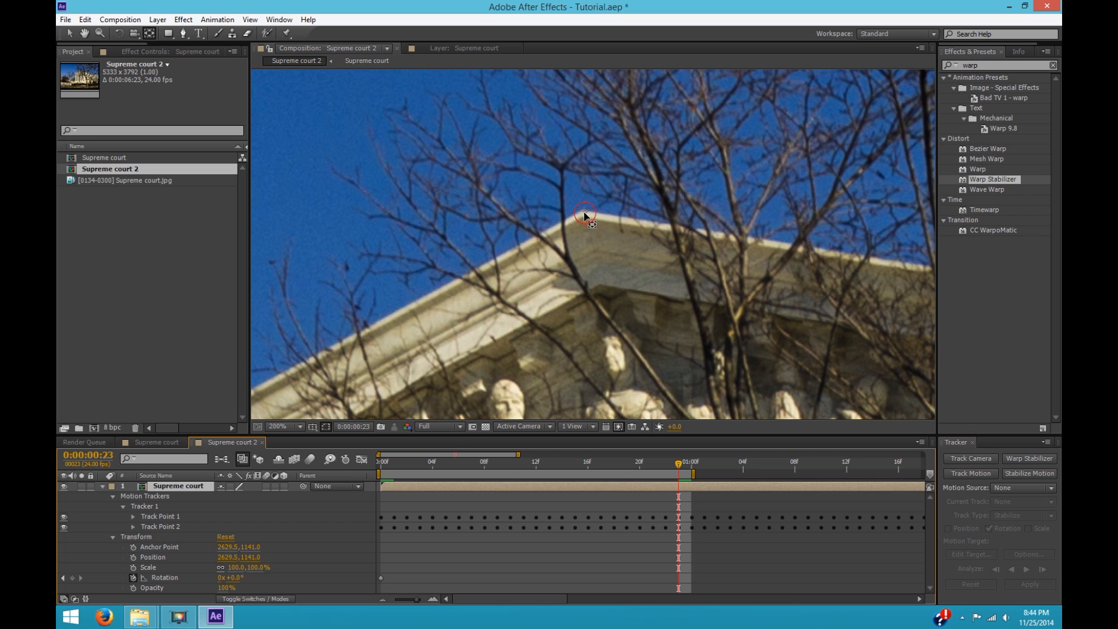
pyautogui.moveTo(584, 213); pyautogui.dragTo(583, 213)
pyautogui.press('v')
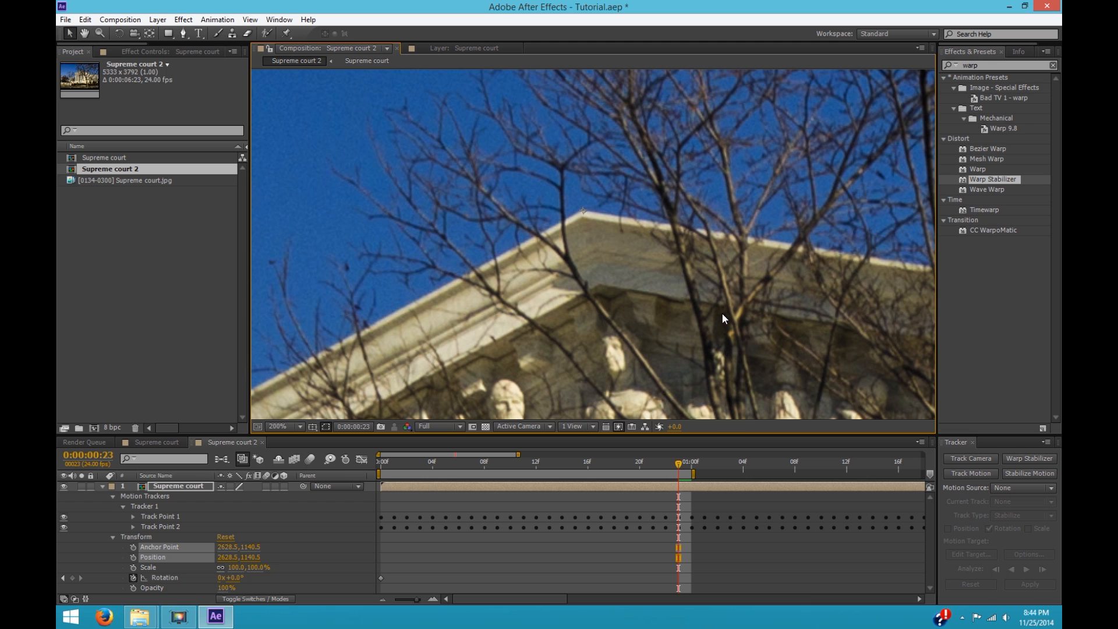
pyautogui.hotkey('shift', '/')
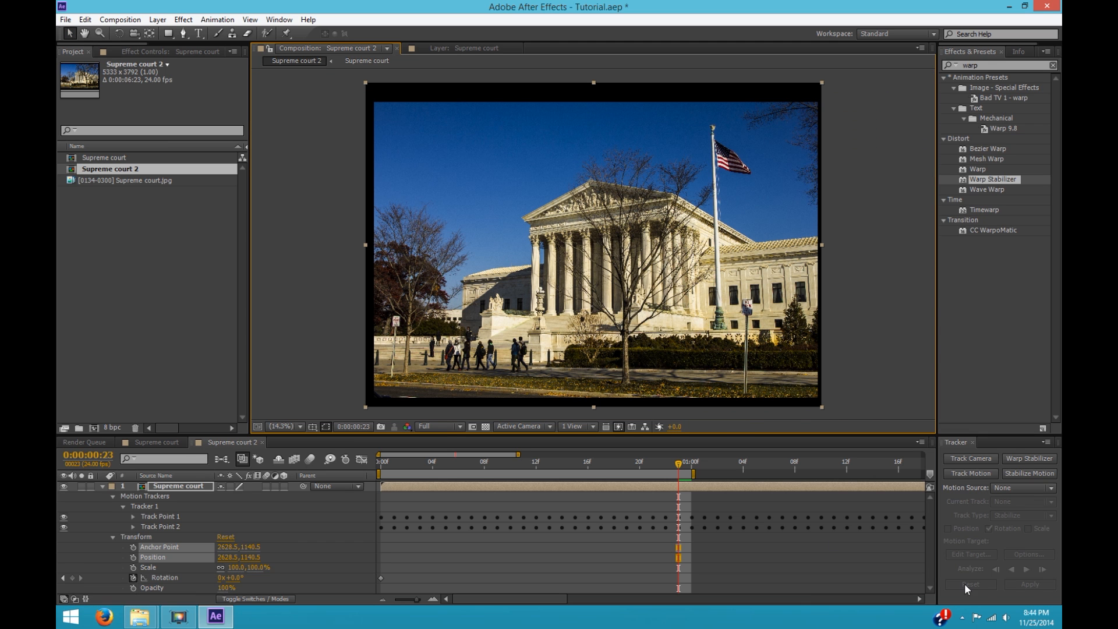
# Step: Reapply Tracker 1's rotation stabilization with Supreme court as motion source, and set the preview resolution to Quarter
pyautogui.click(1031, 489)
pyautogui.click(1025, 514)
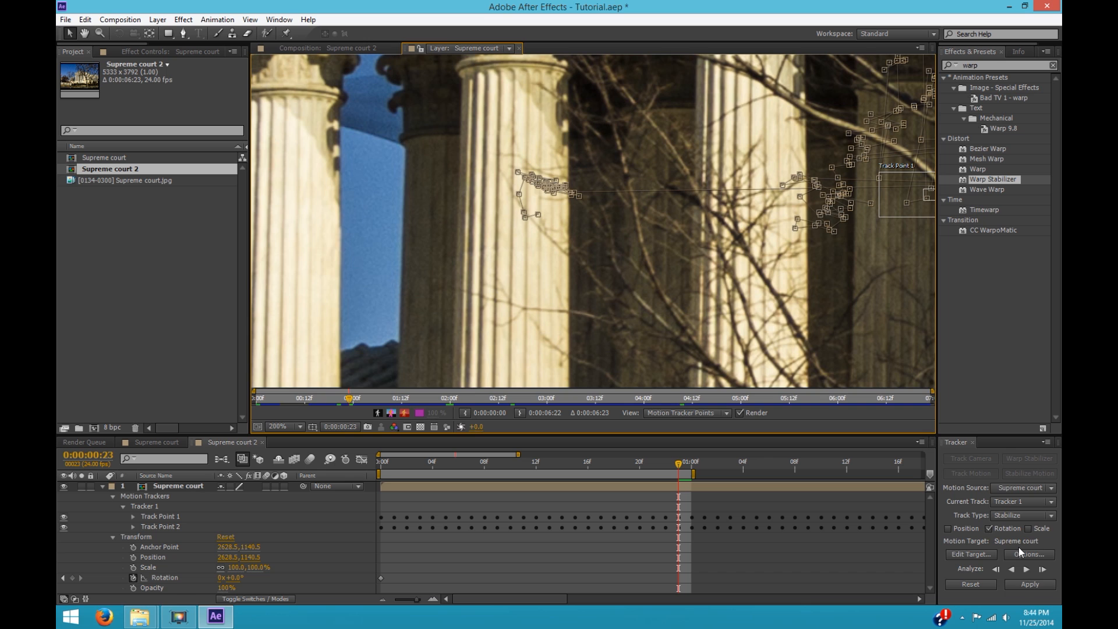
pyautogui.click(1019, 584)
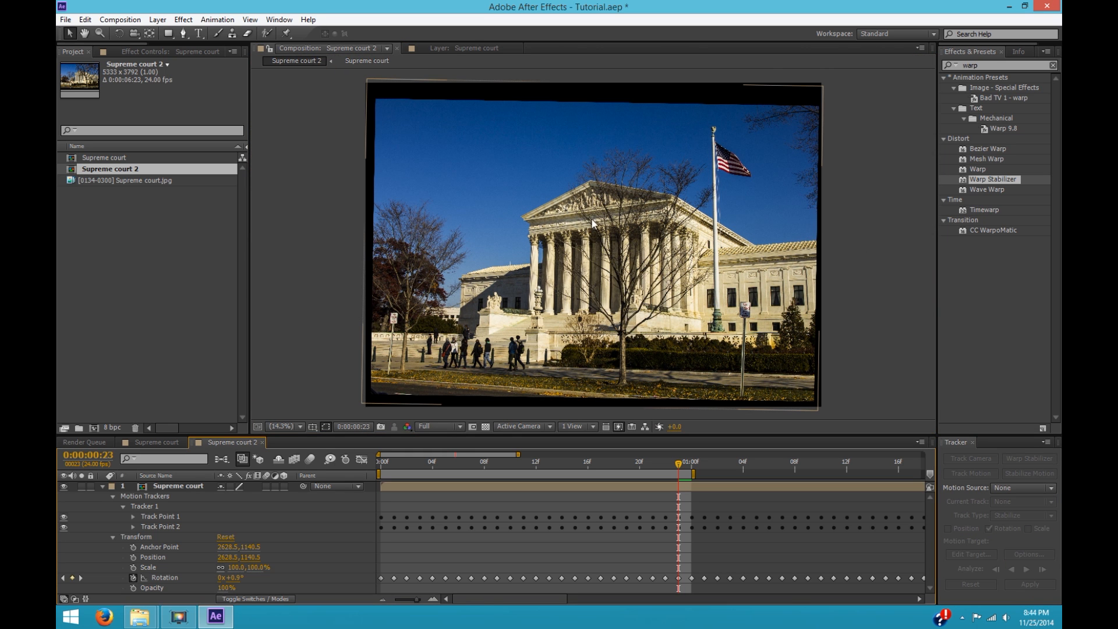
pyautogui.click(443, 427)
pyautogui.press('q')
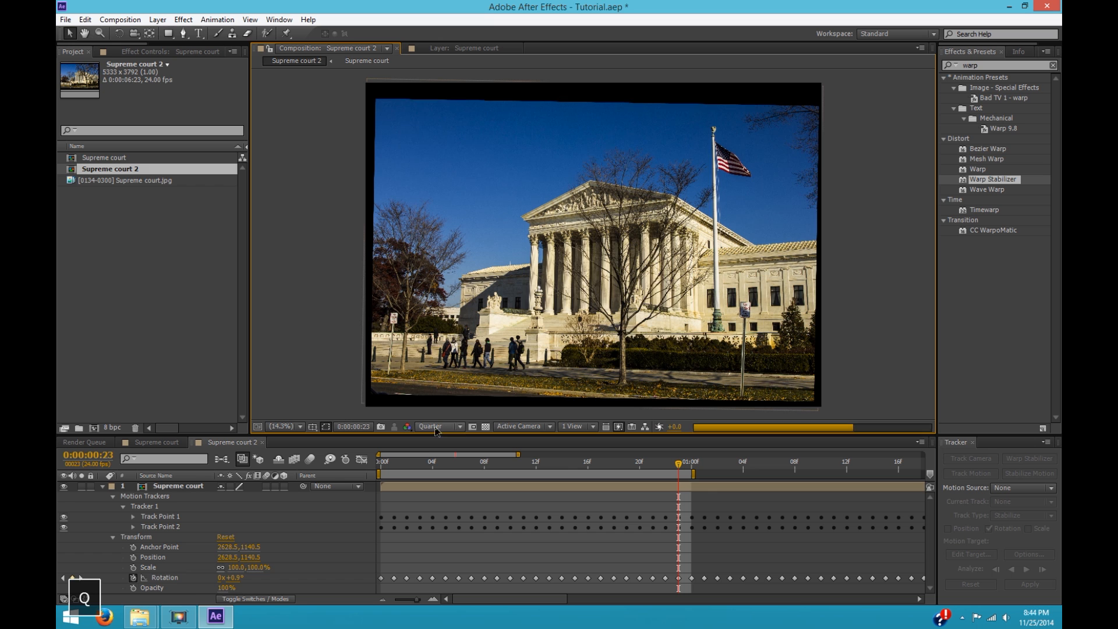
# Step: Extend the work area to the whole composition, preview the rotation-stabilized hyperlapse, and return to the first frame
pyautogui.moveTo(694, 473); pyautogui.dragTo(998, 507)
pyautogui.moveTo(782, 455); pyautogui.dragTo(220, 459)
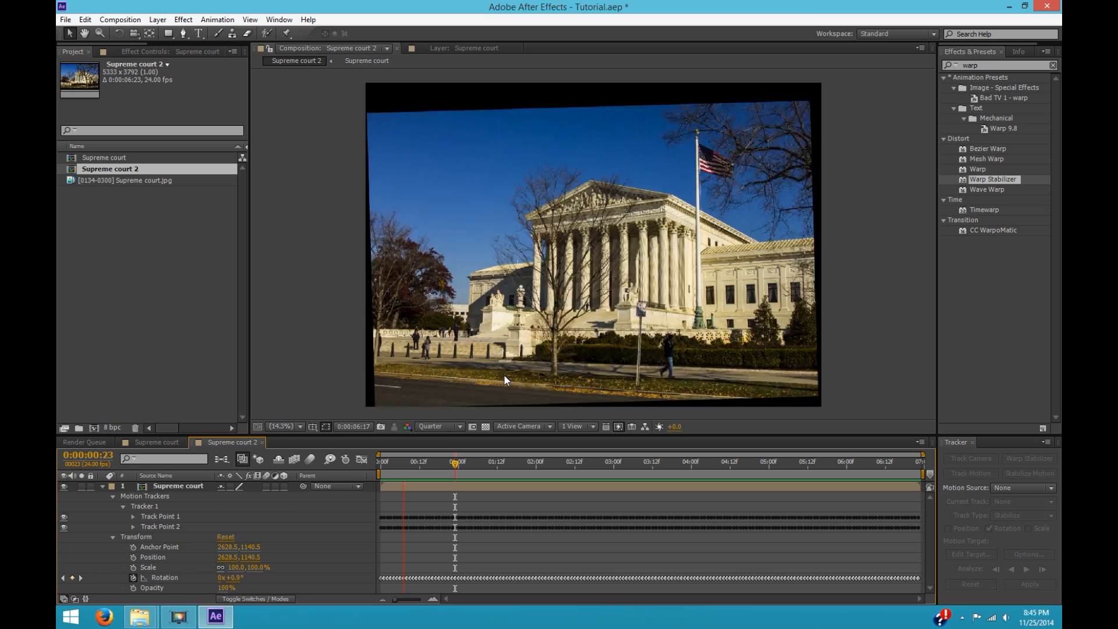
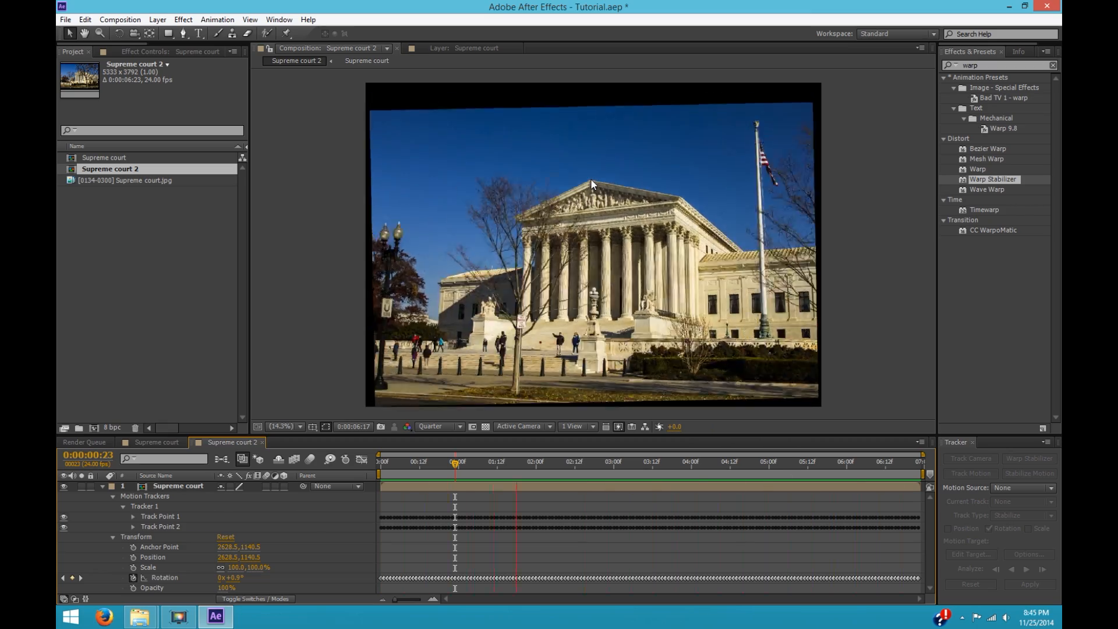
pyautogui.press('space')
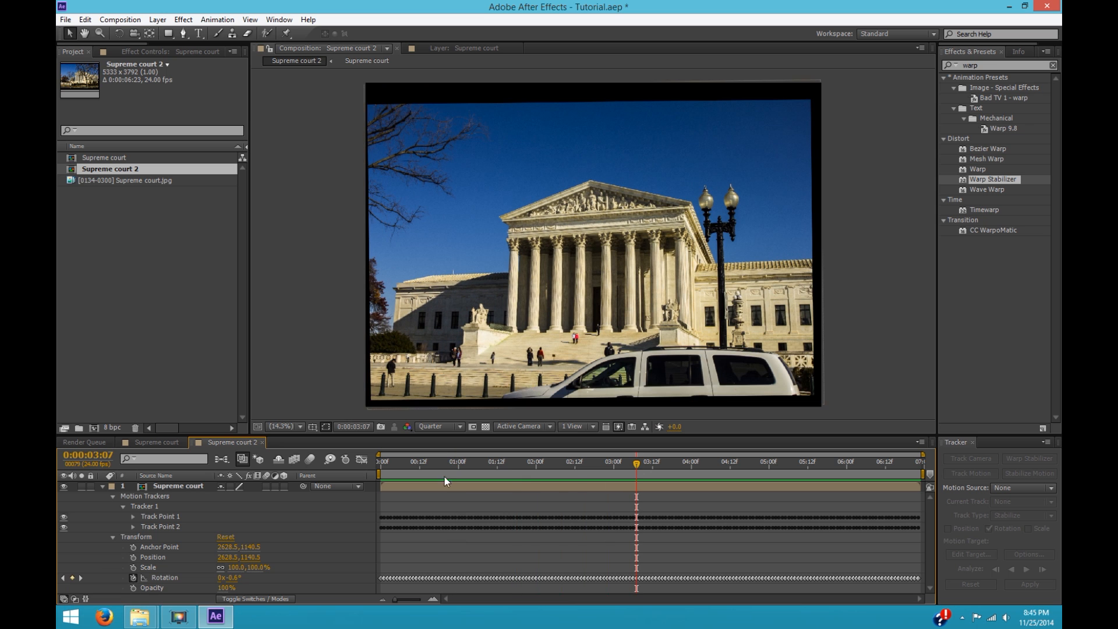
pyautogui.click(380, 467)
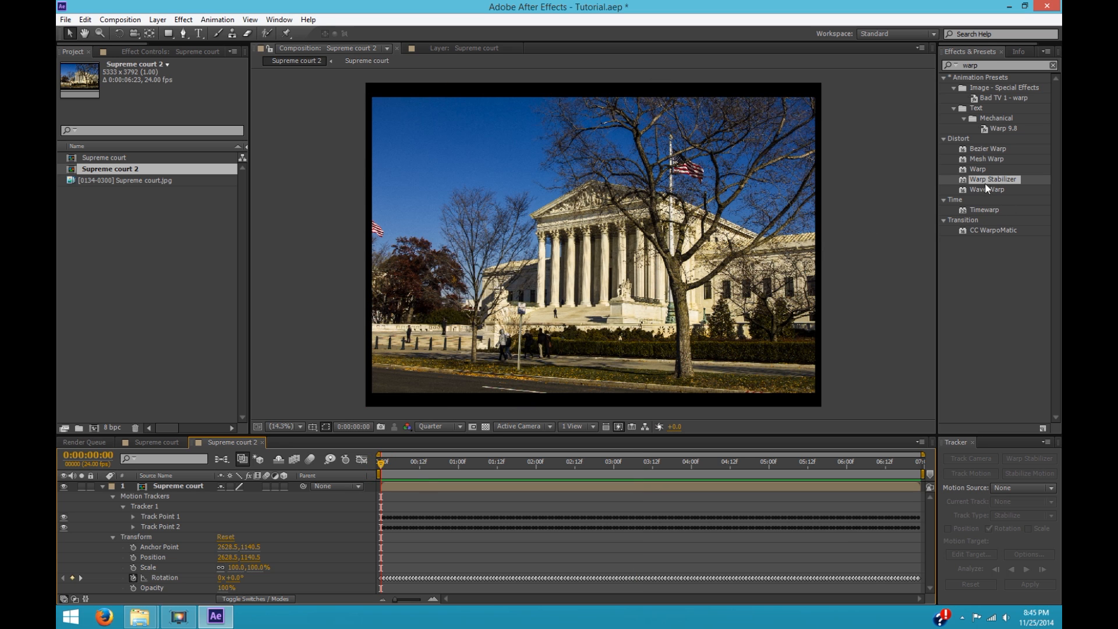
# Step: Nest the Supreme court 2 composition in a new composition and apply Warp Stabilizer to its layer
pyautogui.click(103, 486)
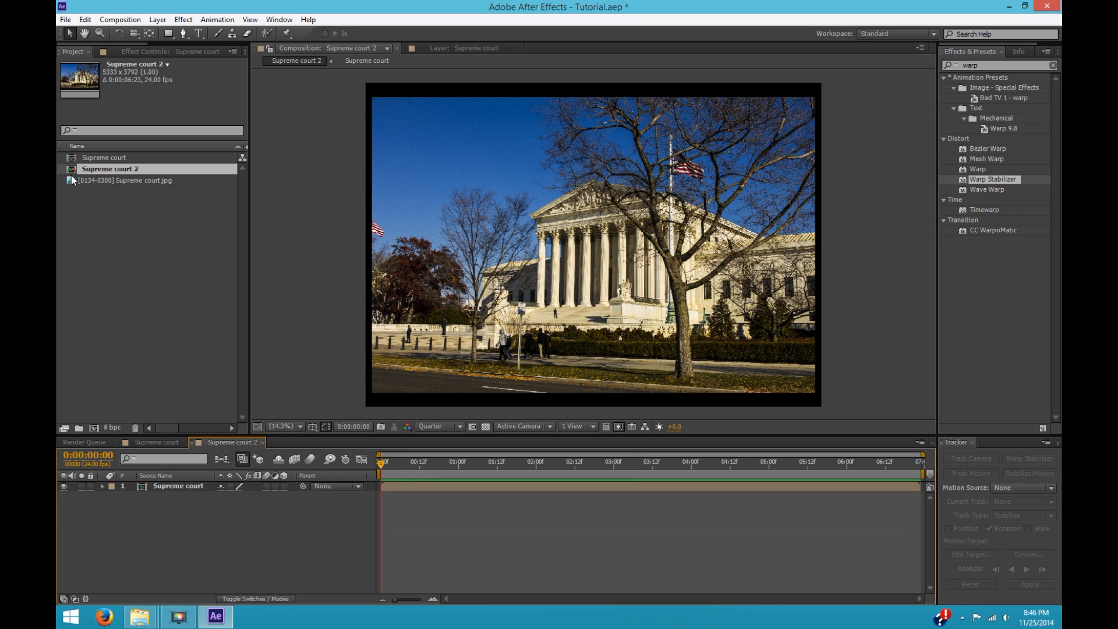
pyautogui.moveTo(73, 172); pyautogui.dragTo(77, 328)
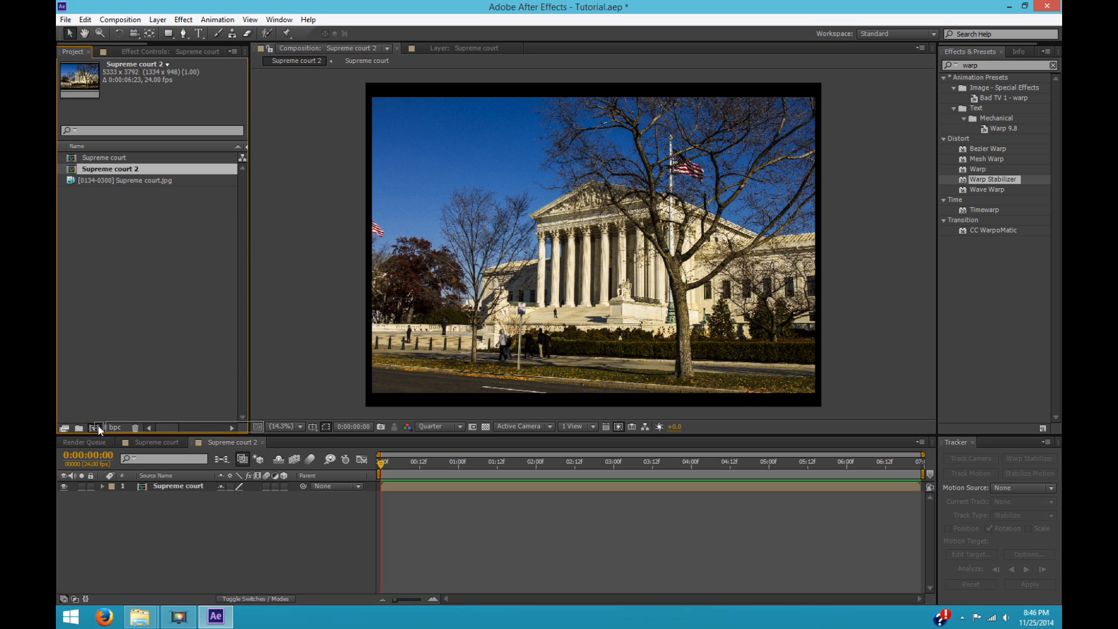
pyautogui.moveTo(97, 425); pyautogui.dragTo(97, 425)
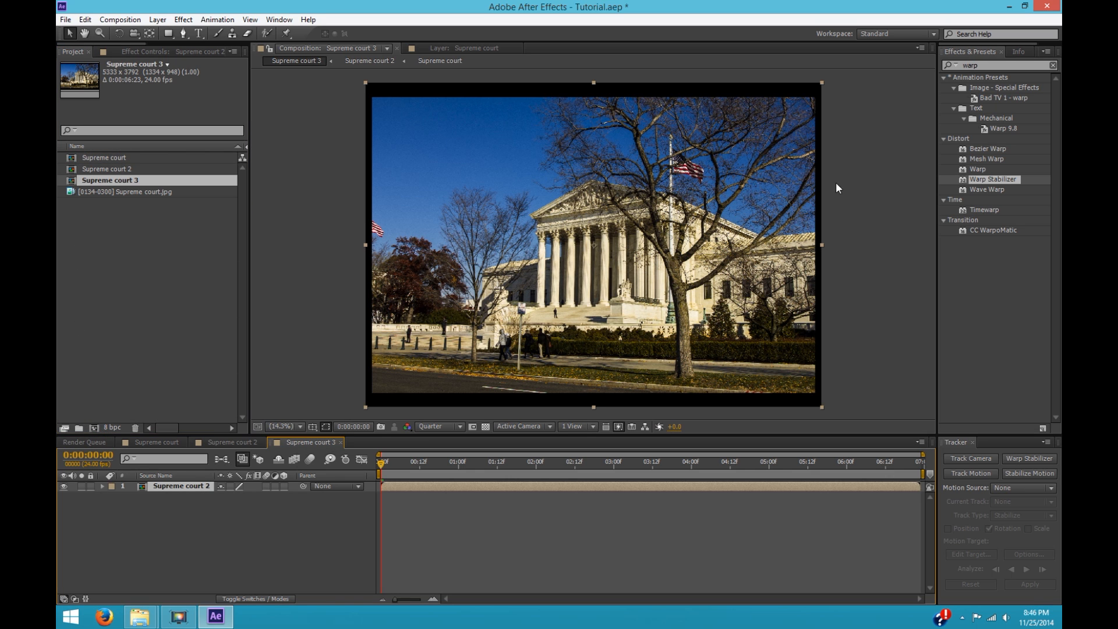
pyautogui.moveTo(966, 179); pyautogui.dragTo(610, 180)
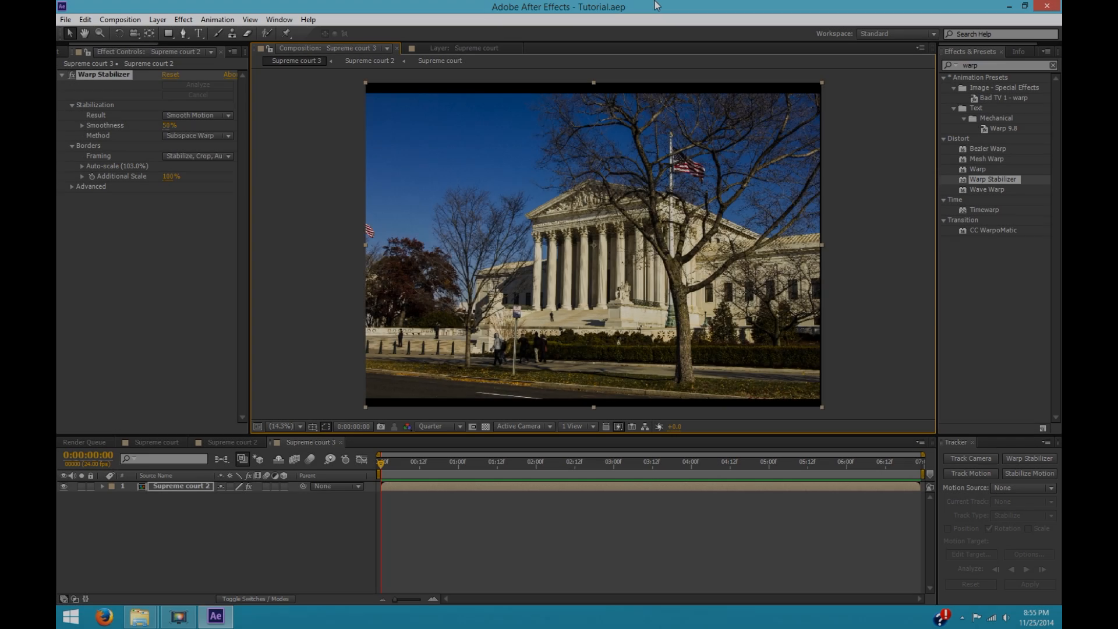
# Step: Preview the warp-stabilized footage and set Warp Stabilizer's Framing to Stabilize Only
pyautogui.press('KP_0')
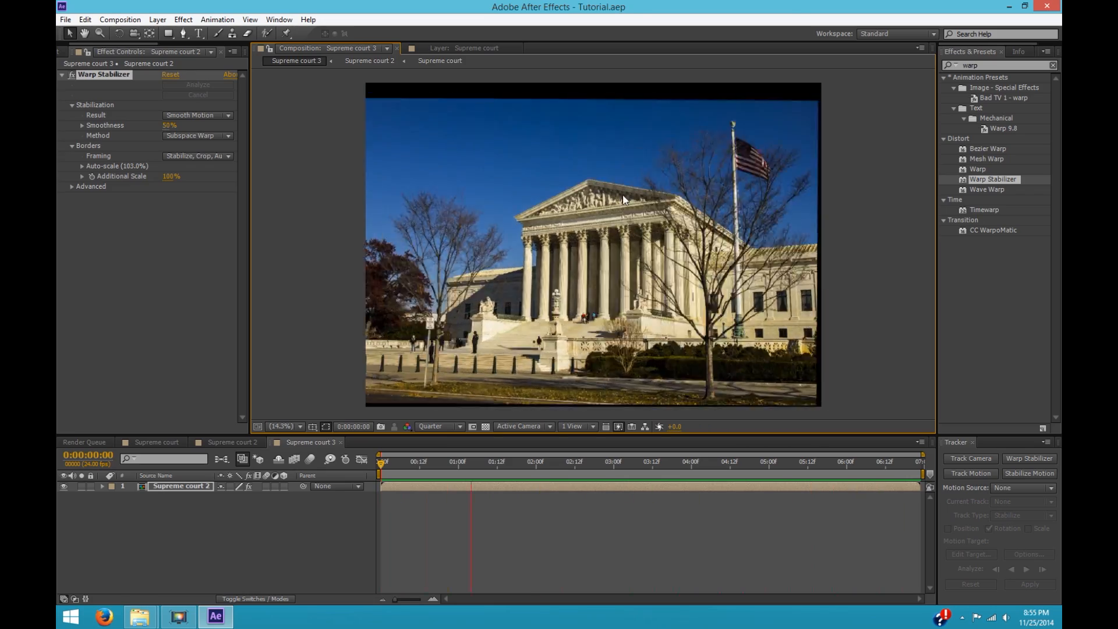
pyautogui.press('space')
pyautogui.click(208, 156)
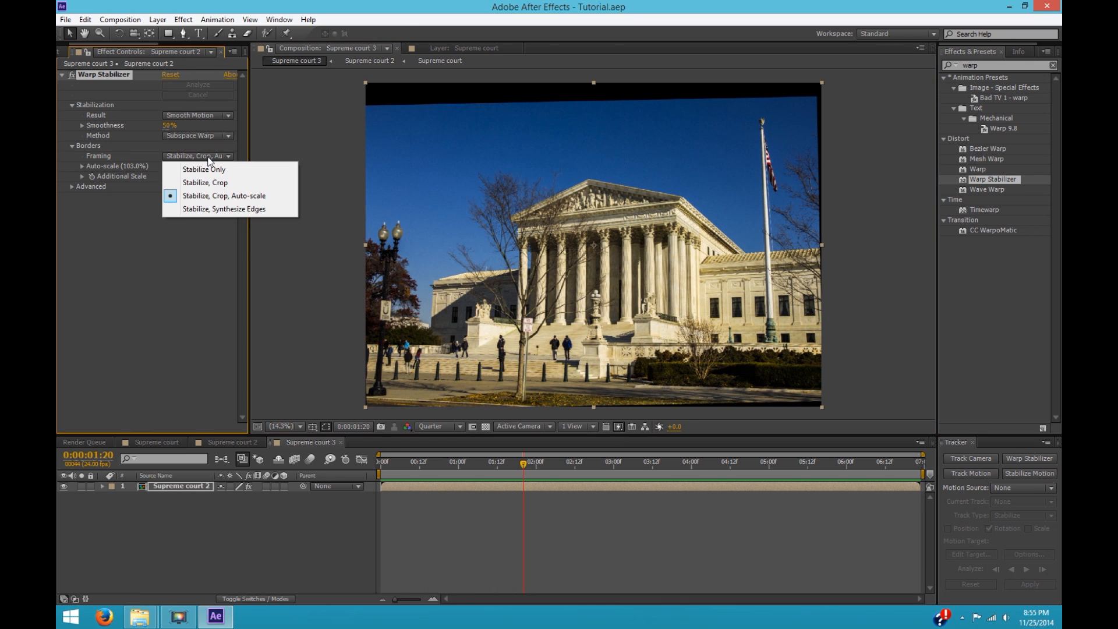
pyautogui.click(220, 184)
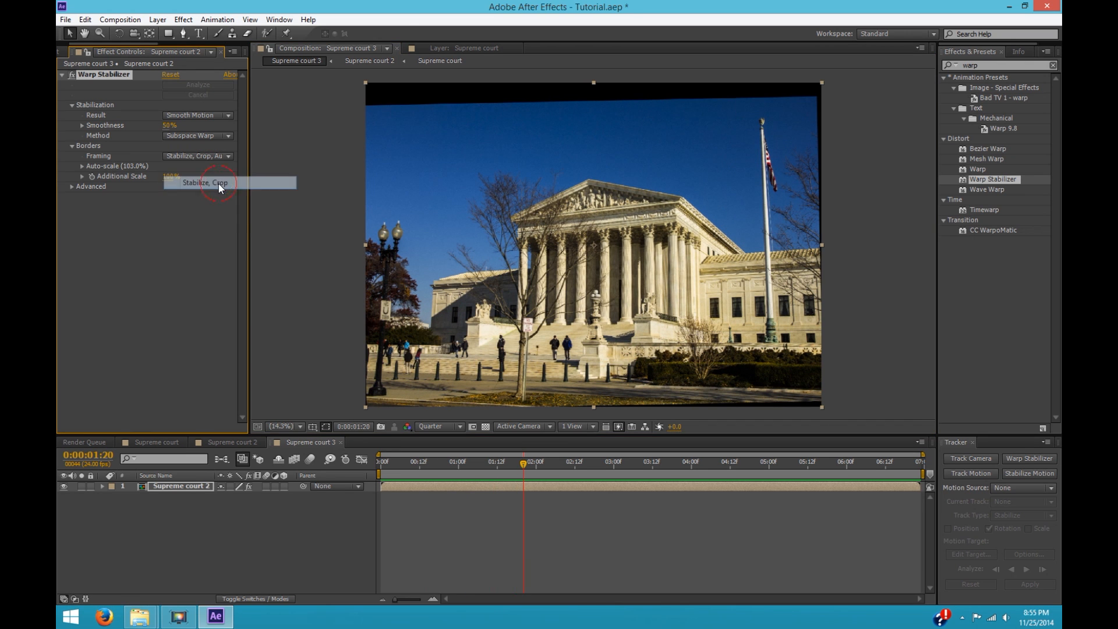
pyautogui.click(201, 157)
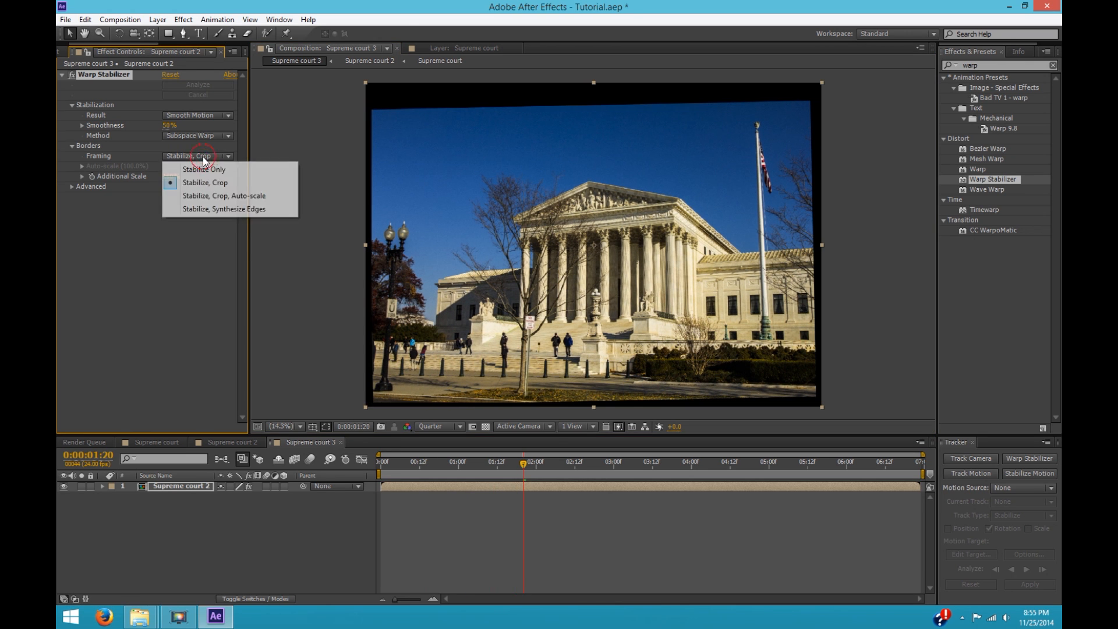
pyautogui.click(207, 171)
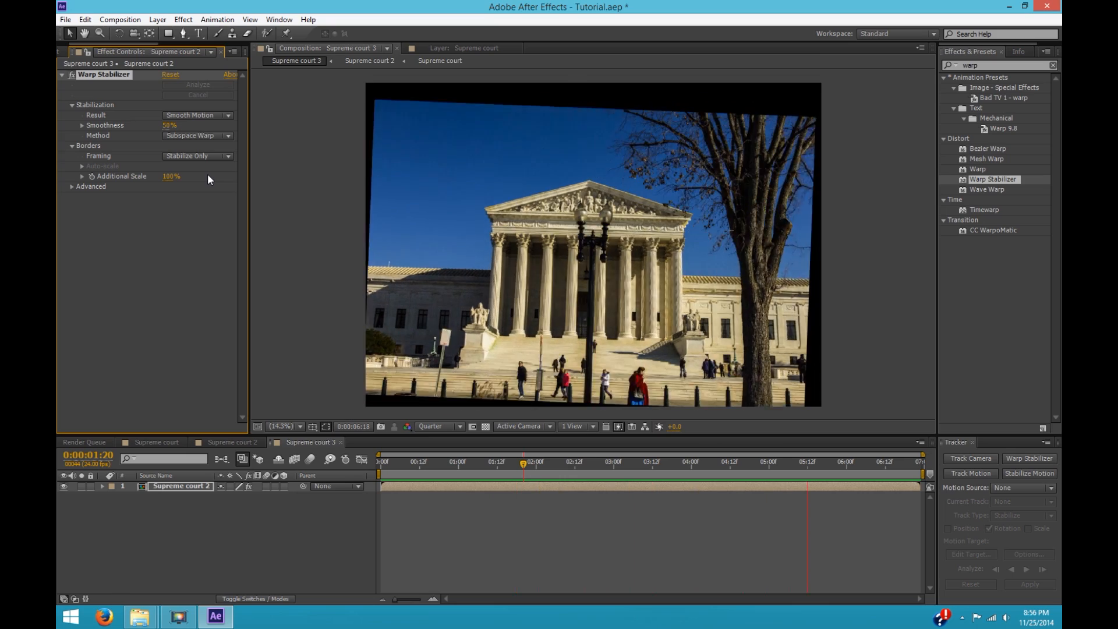
pyautogui.press('space')
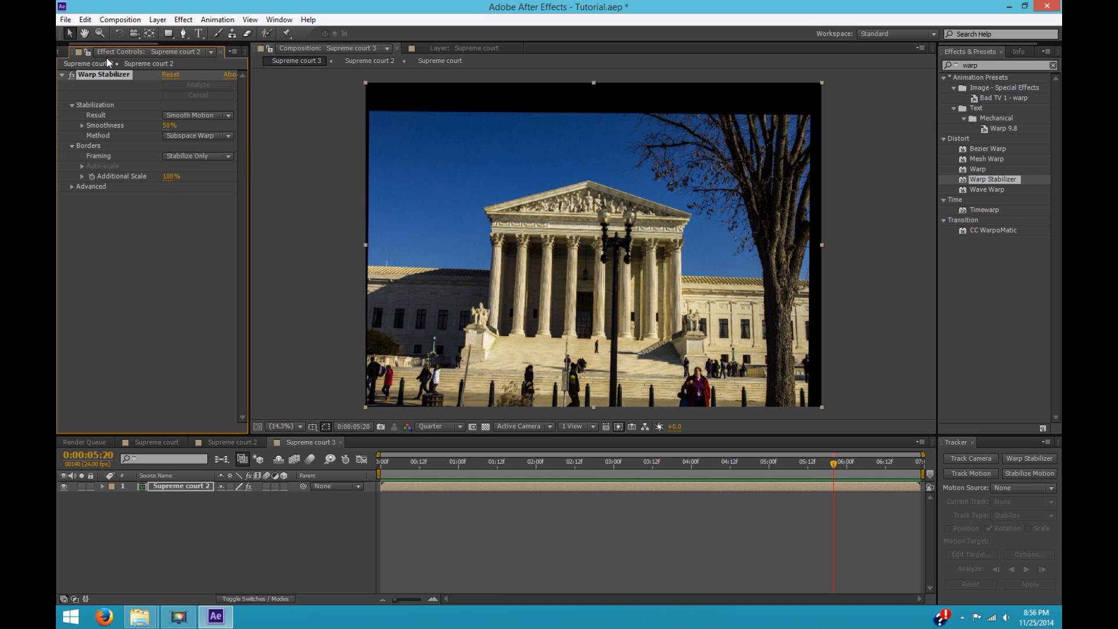
# Step: Nest the Supreme court 3 composition in a new composition and go to 0:00:05:01
pyautogui.click(60, 51)
pyautogui.moveTo(74, 180); pyautogui.dragTo(96, 424)
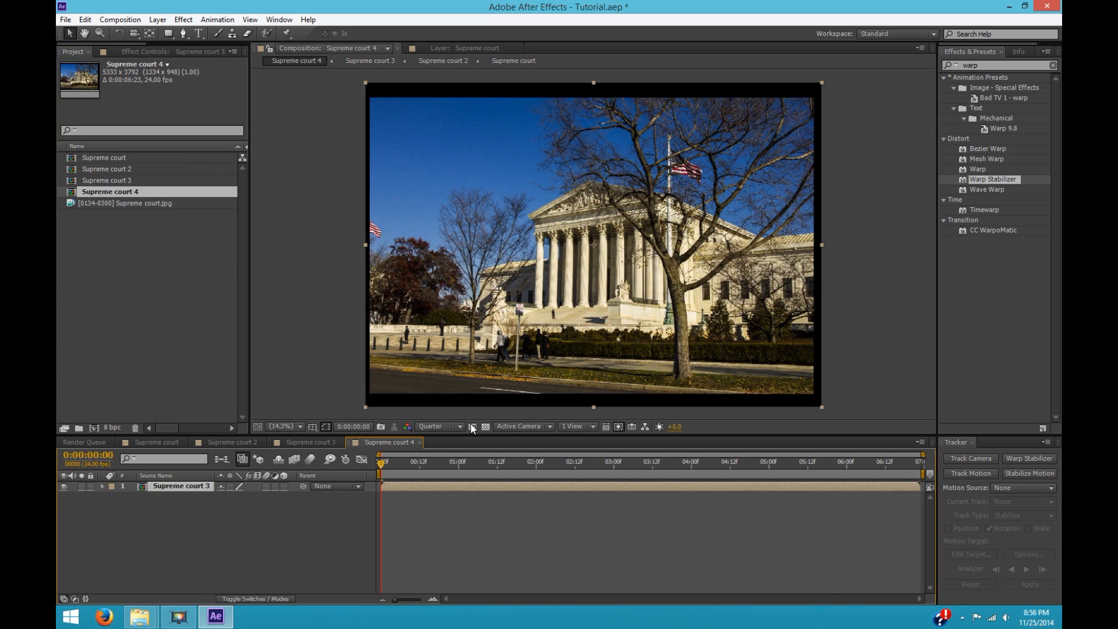
pyautogui.moveTo(609, 467); pyautogui.dragTo(778, 466)
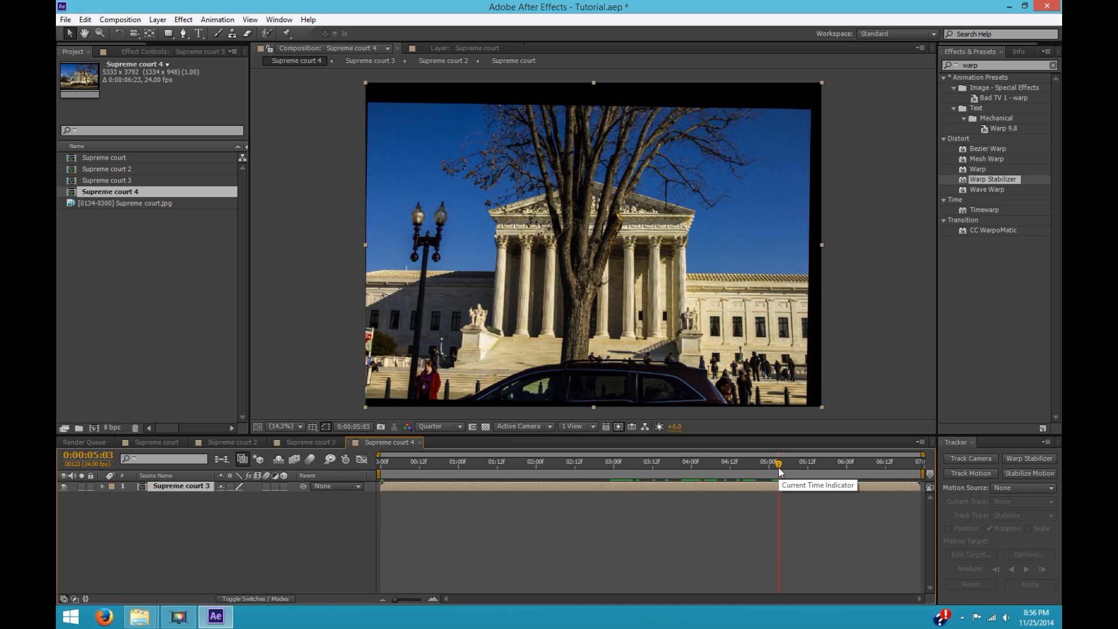
pyautogui.moveTo(780, 470); pyautogui.dragTo(775, 468)
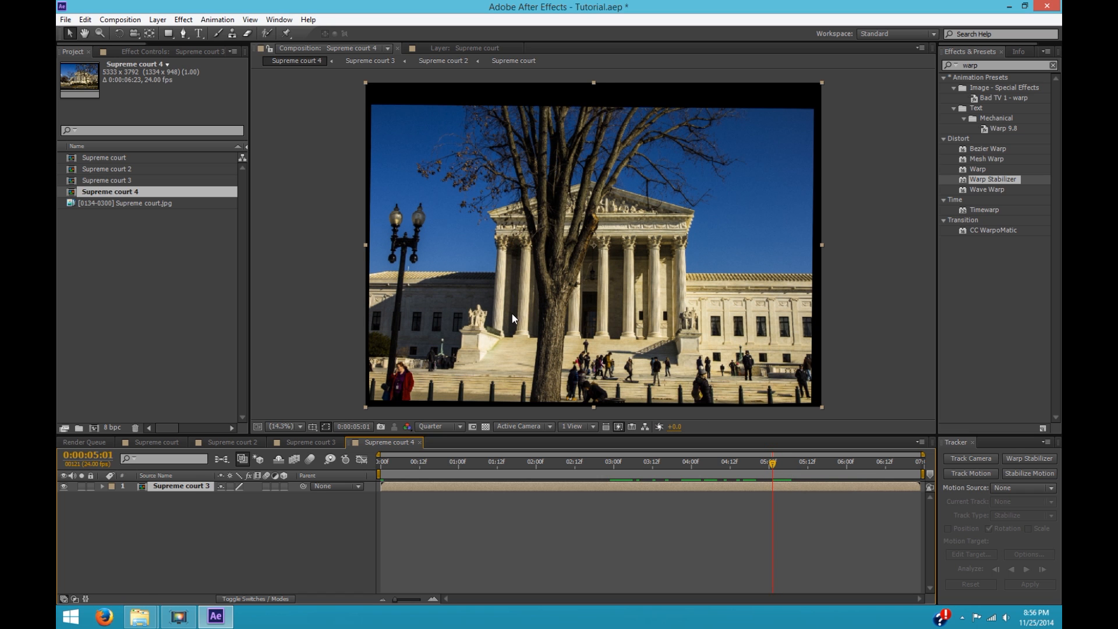
# Step: Set up motion stabilization of the Supreme court 3 layer for Scale only, and set the composition's preview resolution to Full
pyautogui.click(1029, 472)
pyautogui.click(1001, 529)
pyautogui.click(1026, 528)
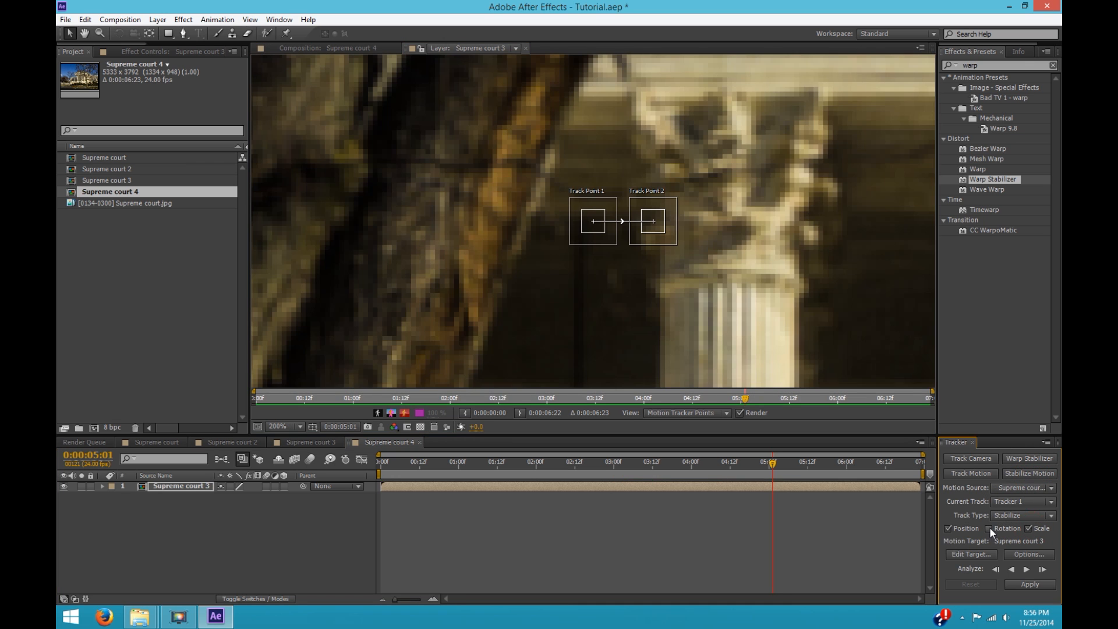
pyautogui.scroll(-2, 644, 235)
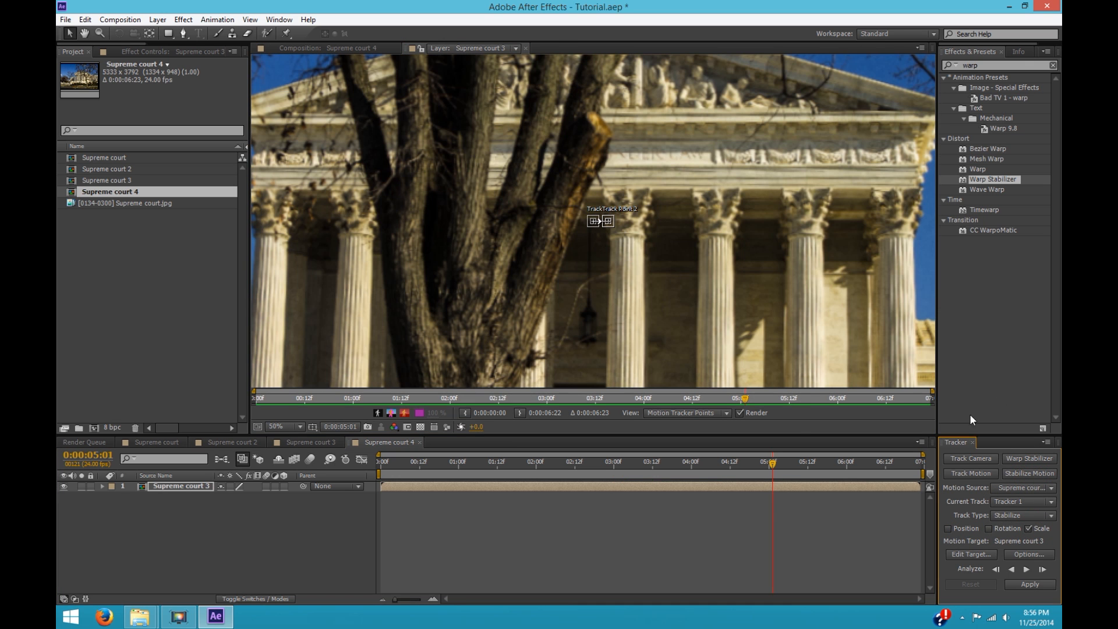
pyautogui.click(325, 48)
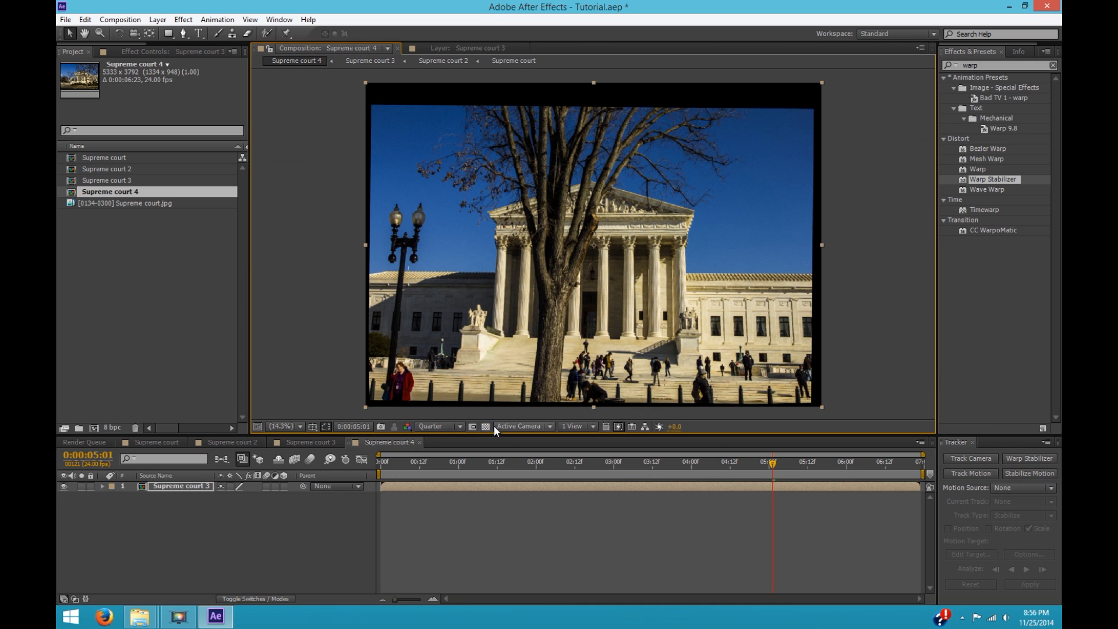
pyautogui.click(450, 425)
pyautogui.click(434, 437)
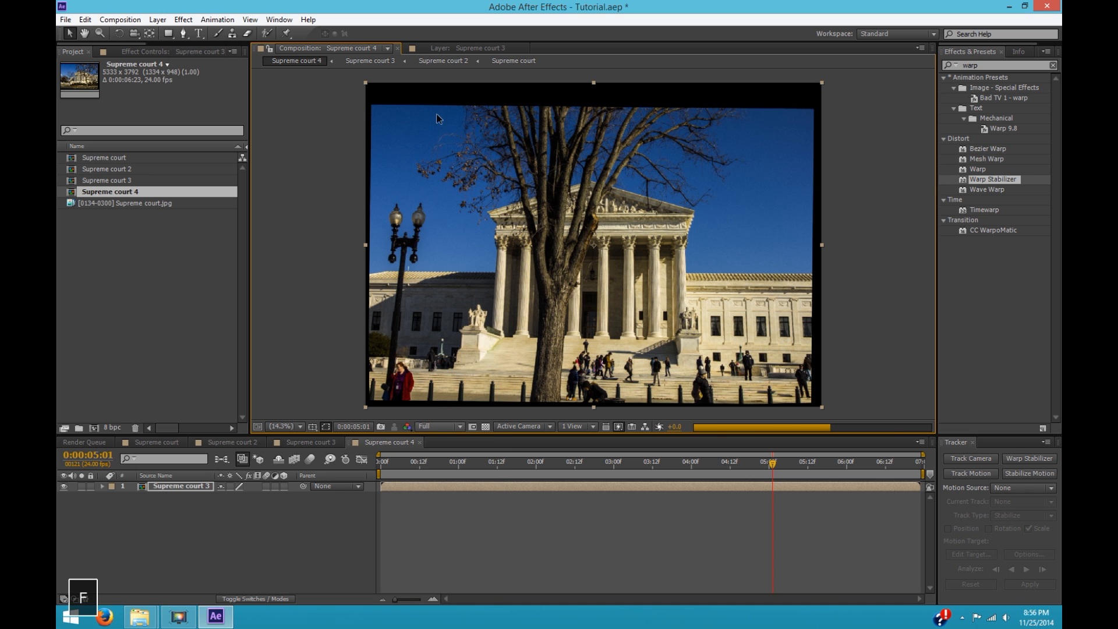
# Step: In the Supreme court 3 layer view, place Track Point 1 at the leftmost column's capital and Track Point 2 at its base
pyautogui.click(456, 49)
pyautogui.press('space')
pyautogui.moveTo(540, 271); pyautogui.dragTo(417, 265)
pyautogui.moveTo(751, 224); pyautogui.dragTo(429, 355)
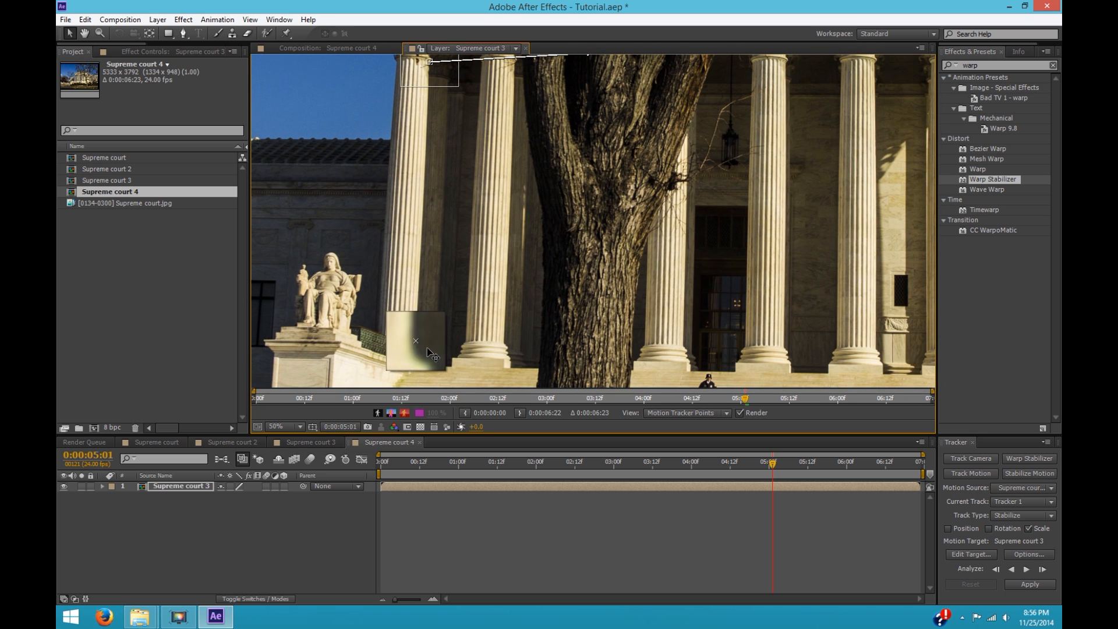
pyautogui.press('space')
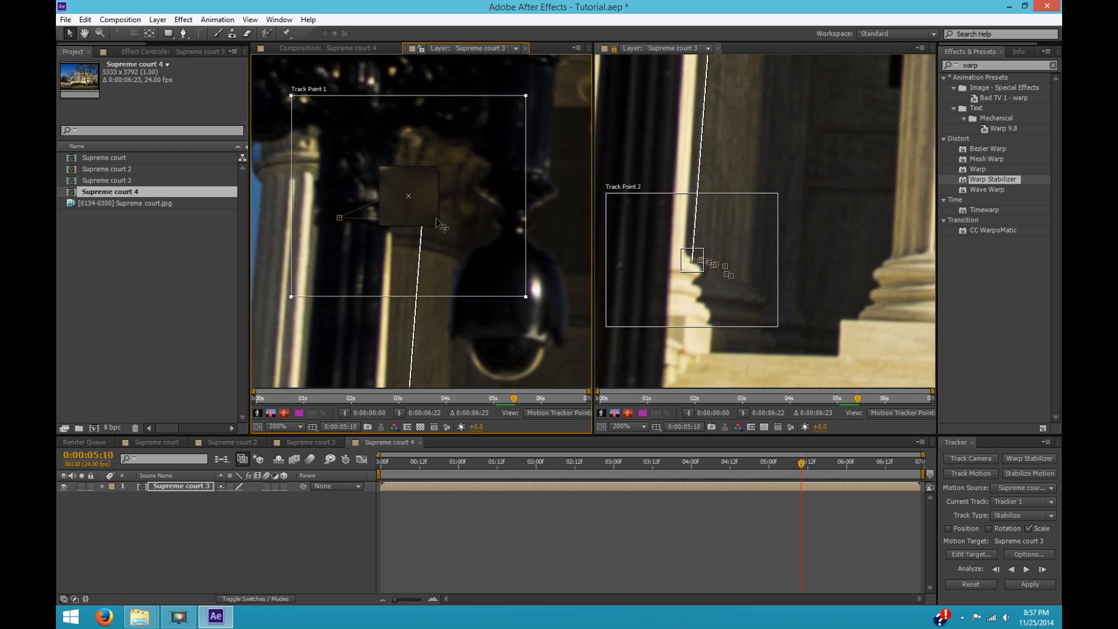
# Step: Correct Track Point 1 on the leftmost column's capital near 0:00:05:10 and analyze forward to 0:00:05:22
pyautogui.moveTo(437, 223); pyautogui.dragTo(407, 184)
pyautogui.press('pageup')
pyautogui.click(1026, 569)
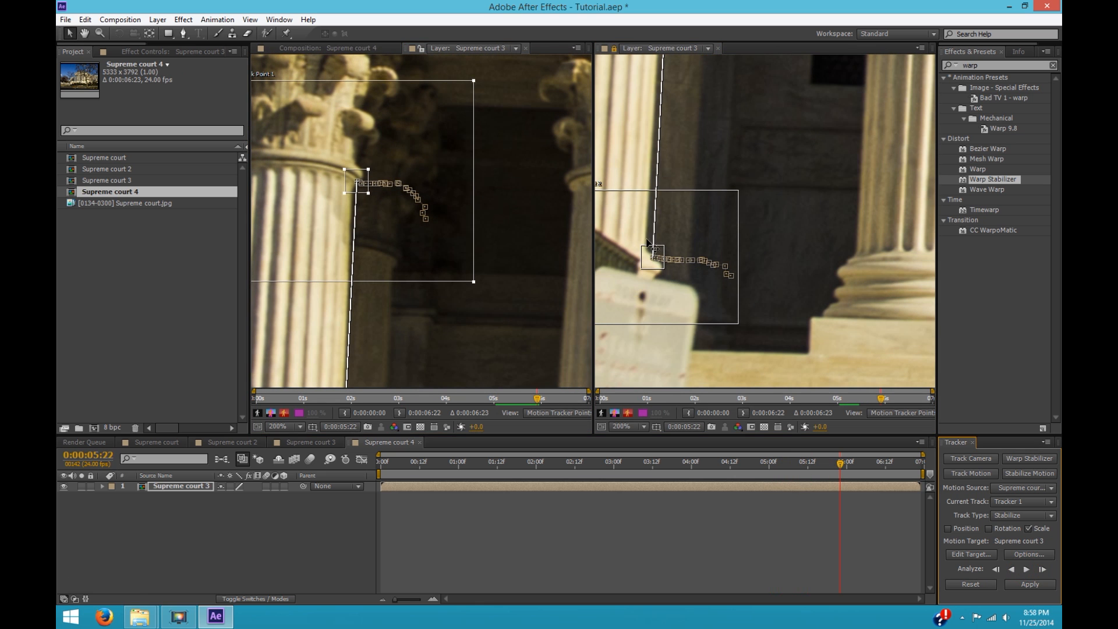
# Step: Apply the scale stabilization to Supreme court 3, narrow the work area around the new Scale keyframes, and close the extra layer view
pyautogui.hotkey('shift', '/')
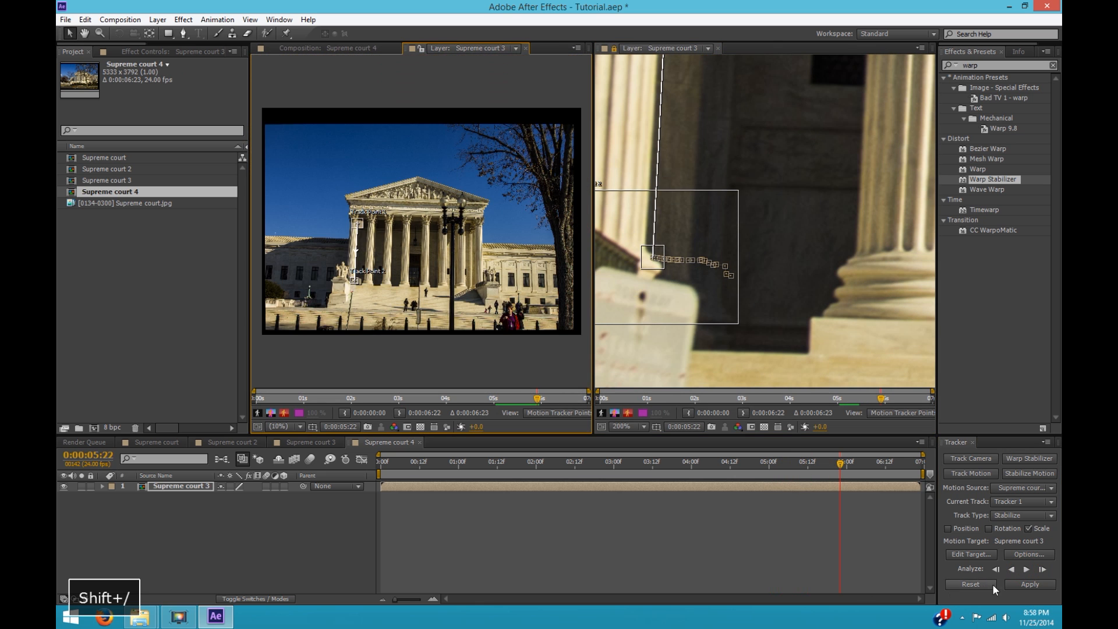
pyautogui.click(1029, 584)
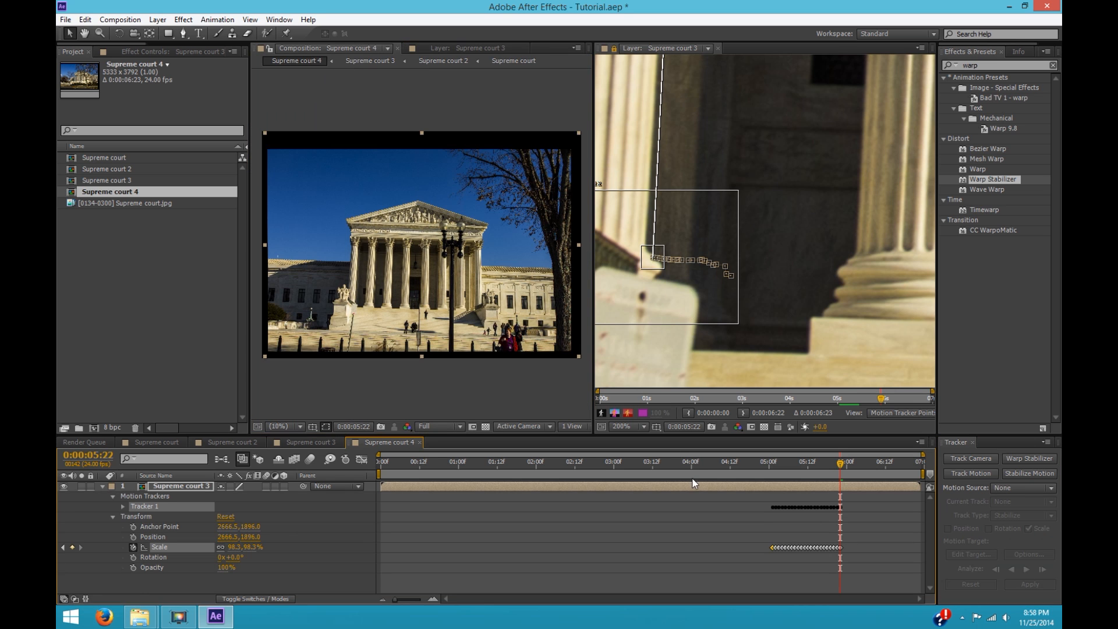
pyautogui.moveTo(381, 475); pyautogui.dragTo(722, 474)
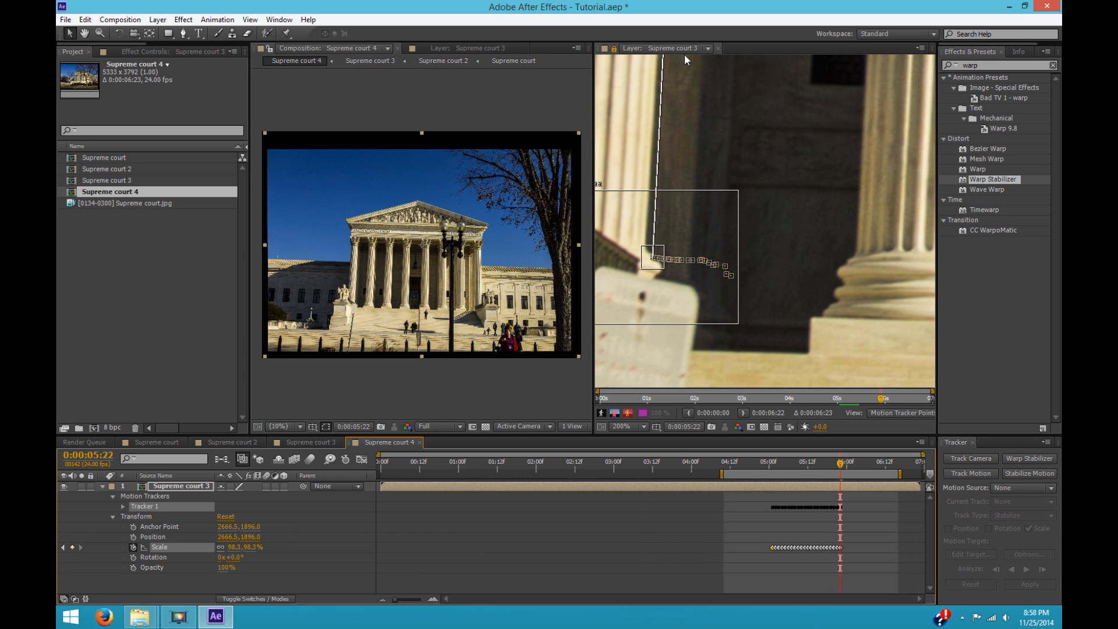
pyautogui.click(718, 49)
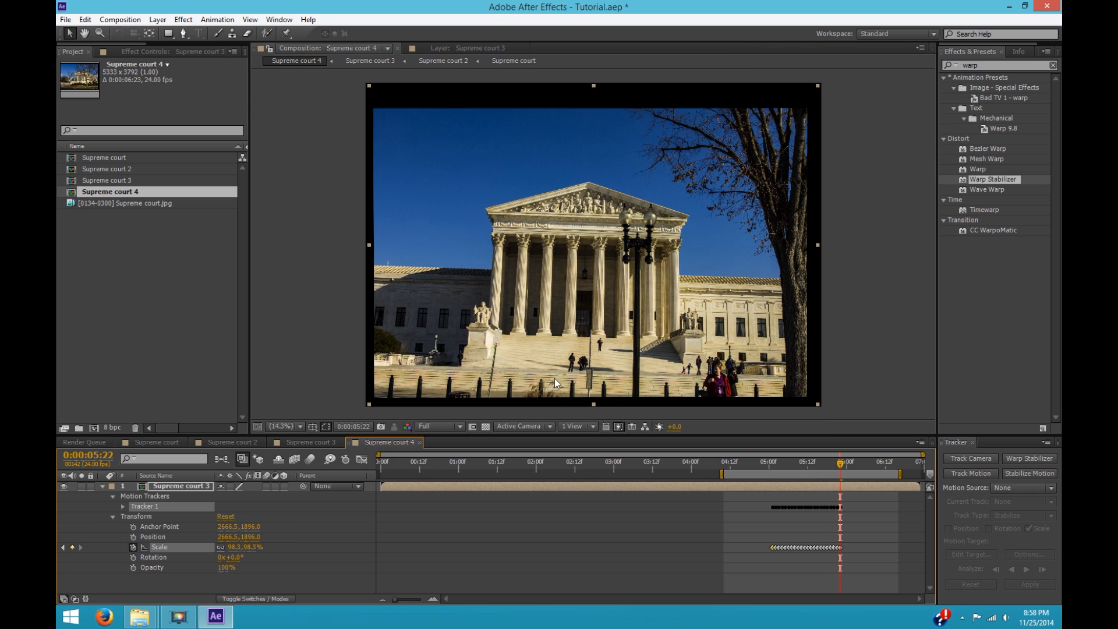
# Step: Set the preview resolution to Quarter and preview the scale-stabilized section
pyautogui.click(459, 426)
pyautogui.press('q')
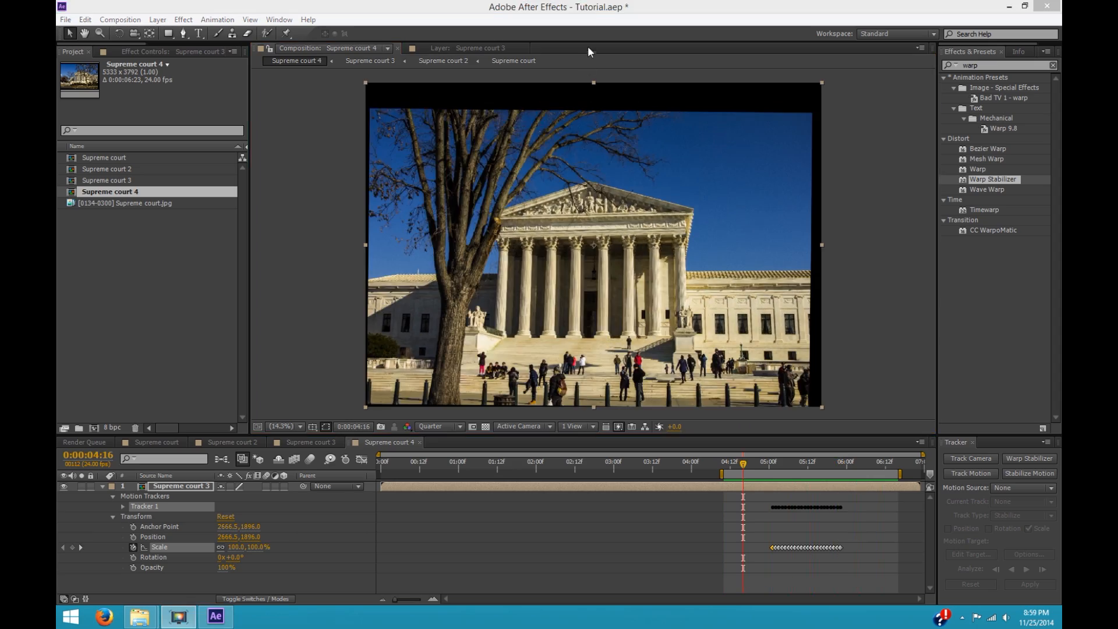
pyautogui.click(601, 5)
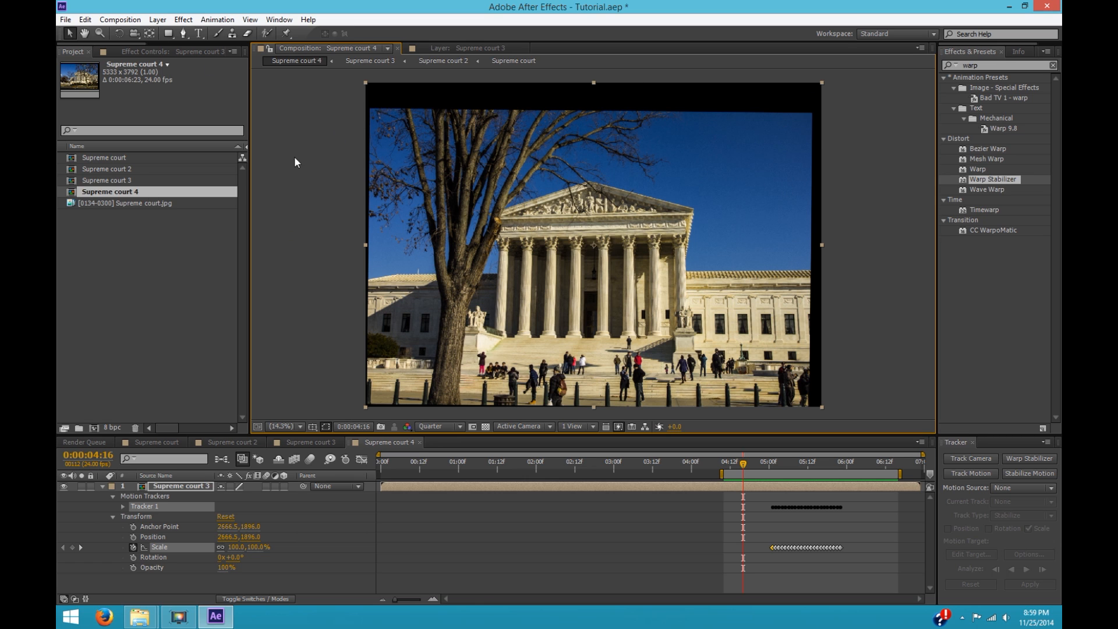
# Step: Resize the Supreme court 4 composition to 1920 x 1080 px and fit the frame in view
pyautogui.click(120, 20)
pyautogui.click(137, 51)
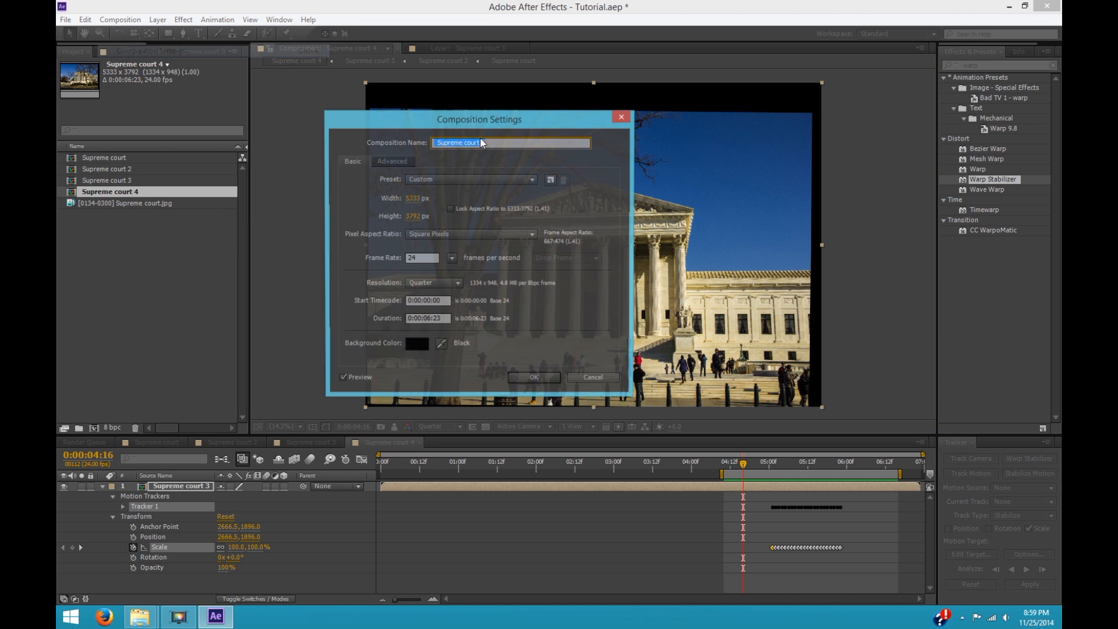
pyautogui.press('Tab')
pyautogui.press('Tab')
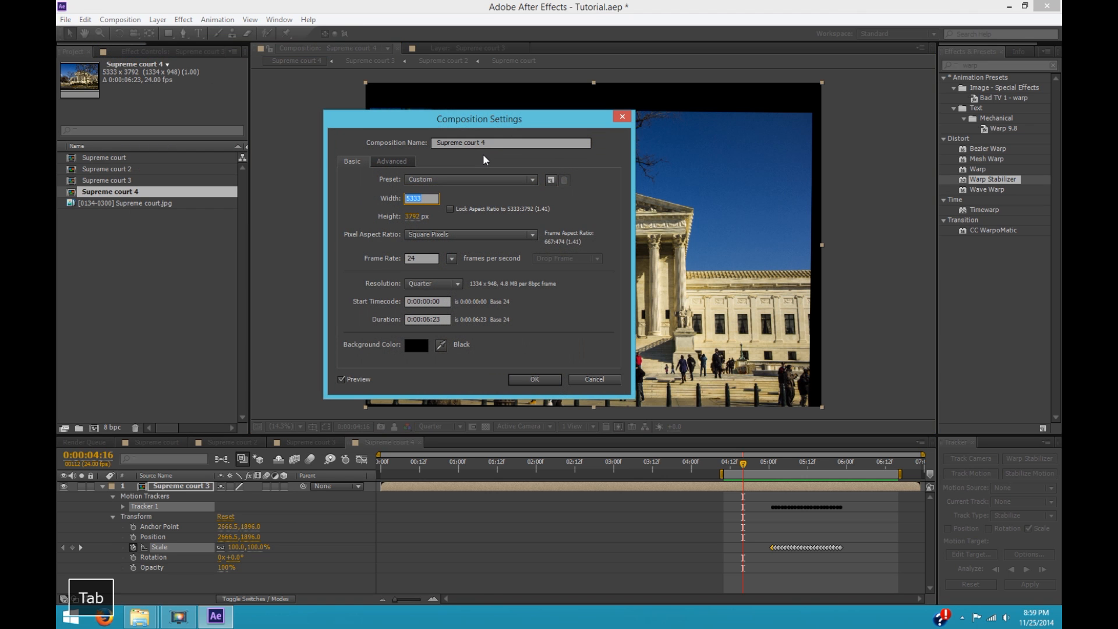
pyautogui.write('1920')
pyautogui.press('Tab')
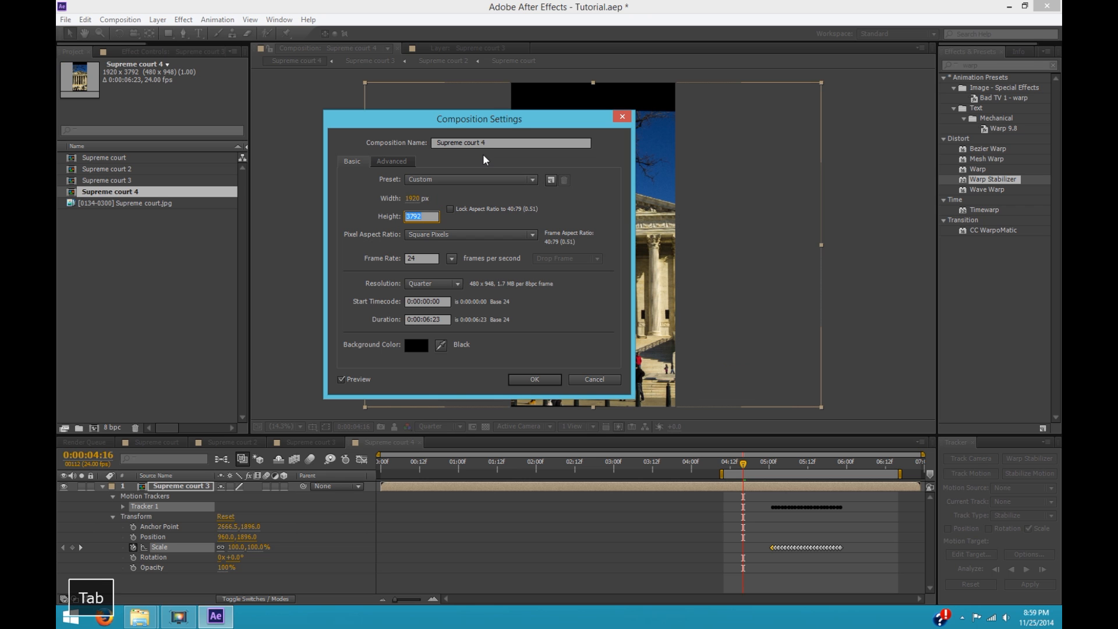
pyautogui.write('1080')
pyautogui.press('Return')
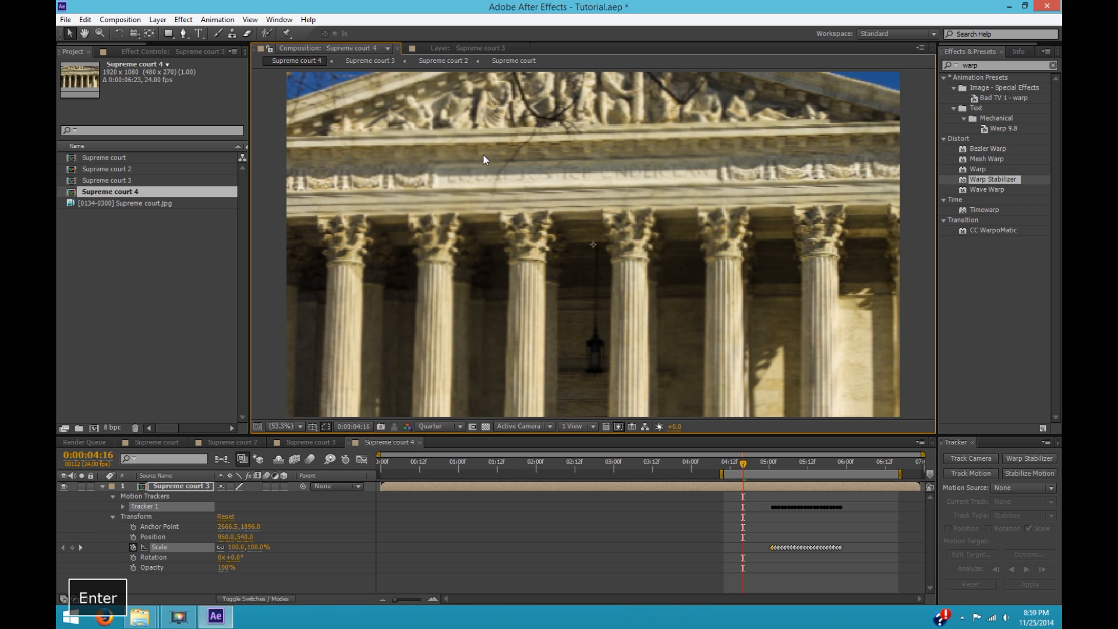
pyautogui.hotkey('shift', '/')
pyautogui.scroll(-1, 587, 229)
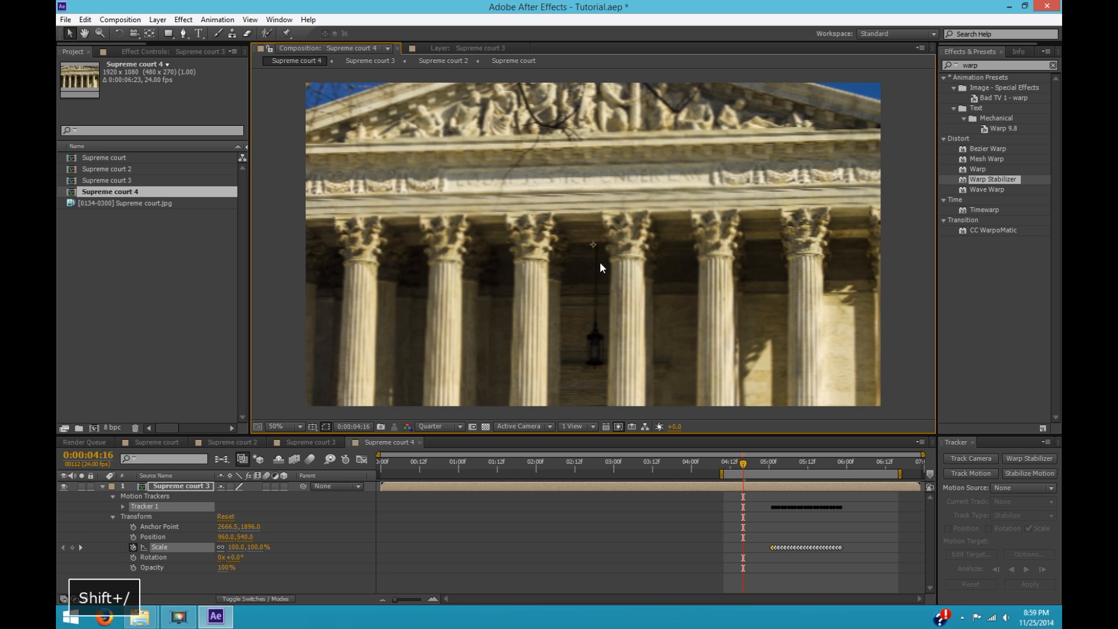
# Step: Try reducing the Supreme court 3 layer's Scale to 37.6% at 0:00:04:16 to fit it in the 1920 x 1080 frame
pyautogui.scroll(-3, 599, 260)
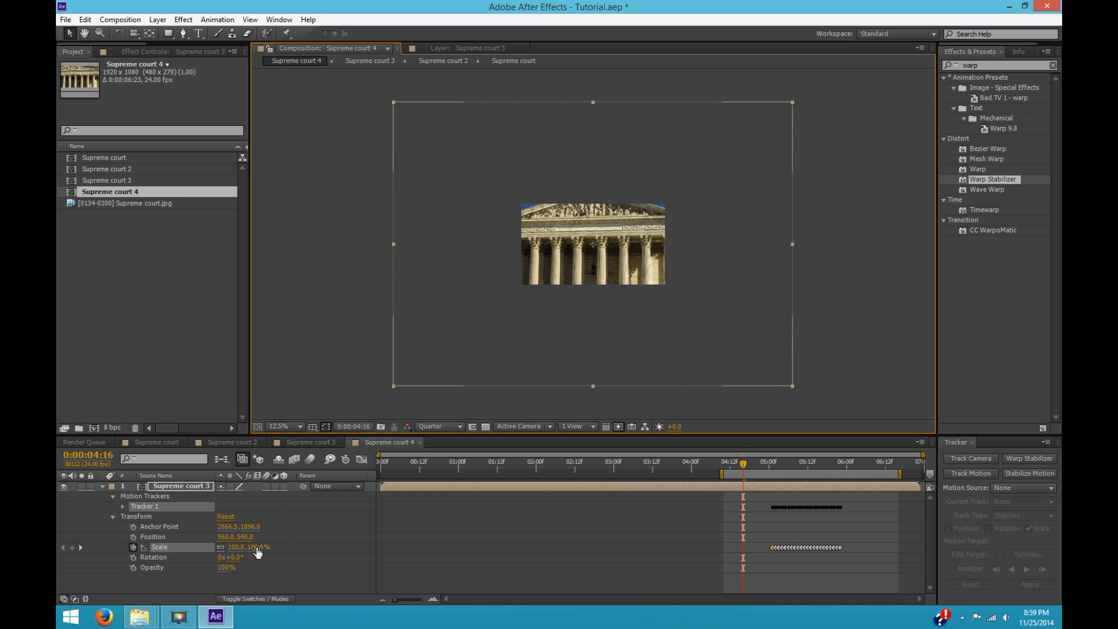
pyautogui.moveTo(256, 547); pyautogui.dragTo(297, 553)
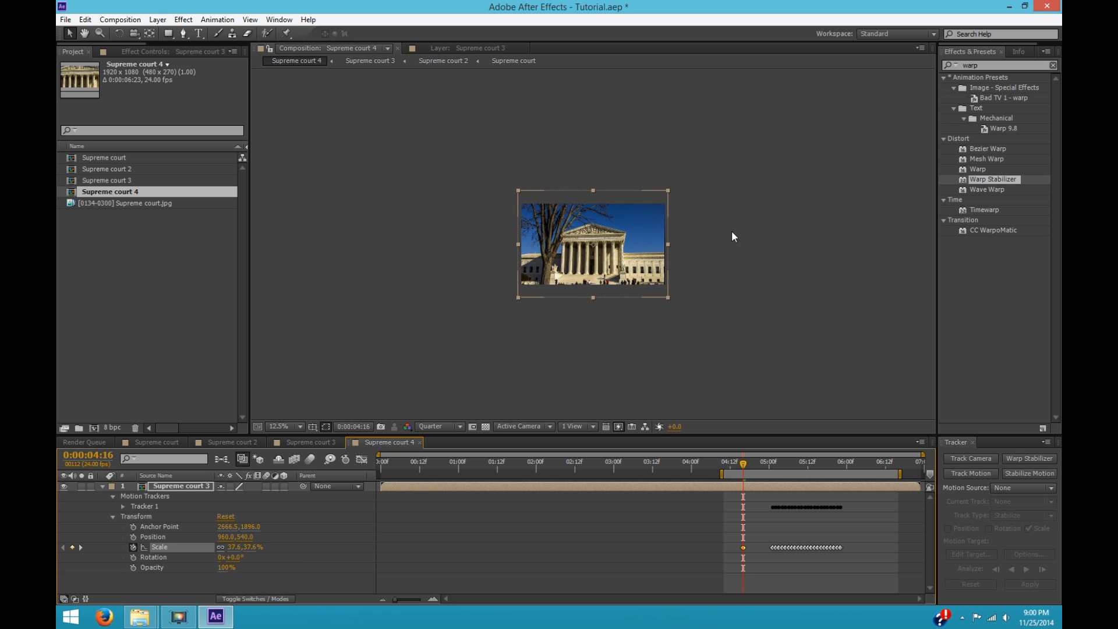
pyautogui.scroll(1, 629, 262)
pyautogui.press('space')
pyautogui.scroll(1, 628, 260)
pyautogui.moveTo(634, 282); pyautogui.dragTo(610, 202)
# Step: Set the preview resolution to Full and readjust the Supreme court 3 layer's Scale to 40.1% at 0:00:04:16
pyautogui.click(438, 427)
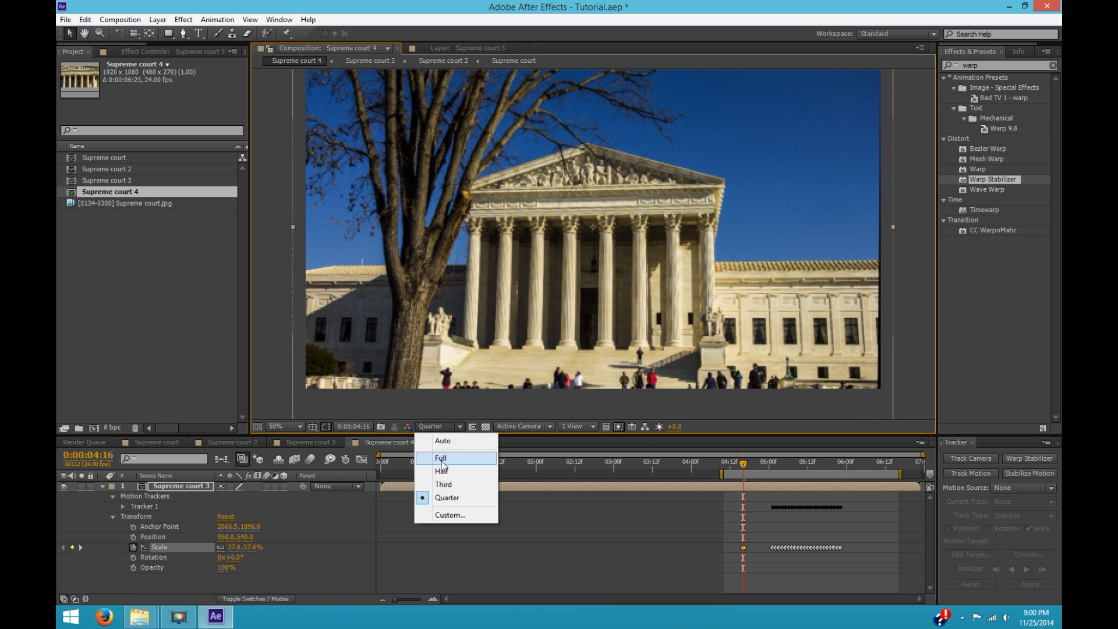
pyautogui.click(443, 460)
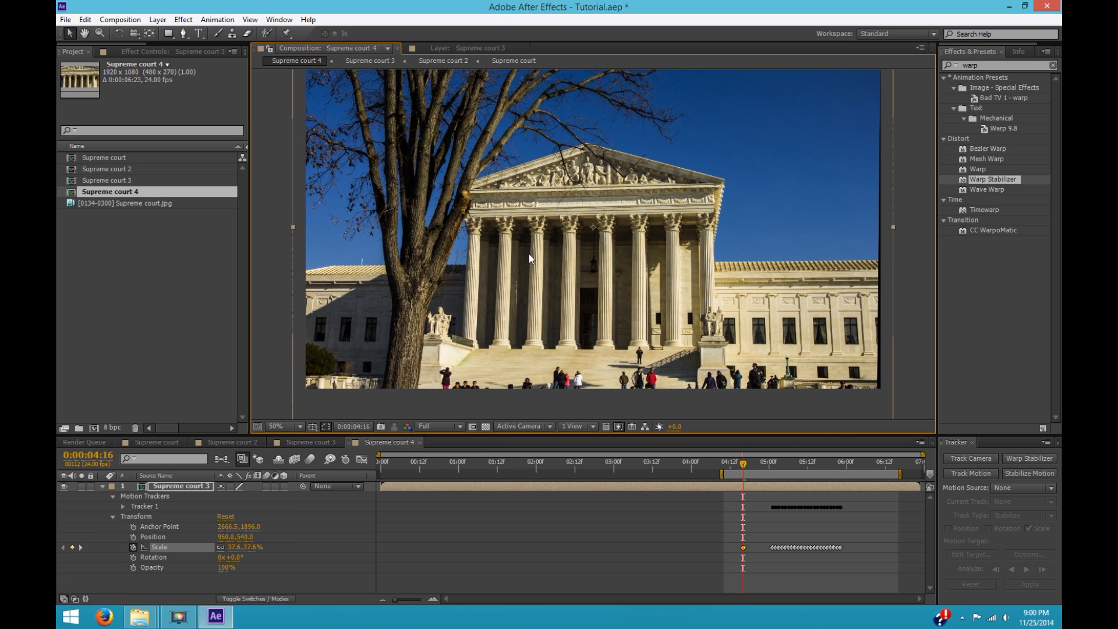
pyautogui.scroll(-1, 530, 258)
pyautogui.moveTo(253, 551); pyautogui.dragTo(554, 316)
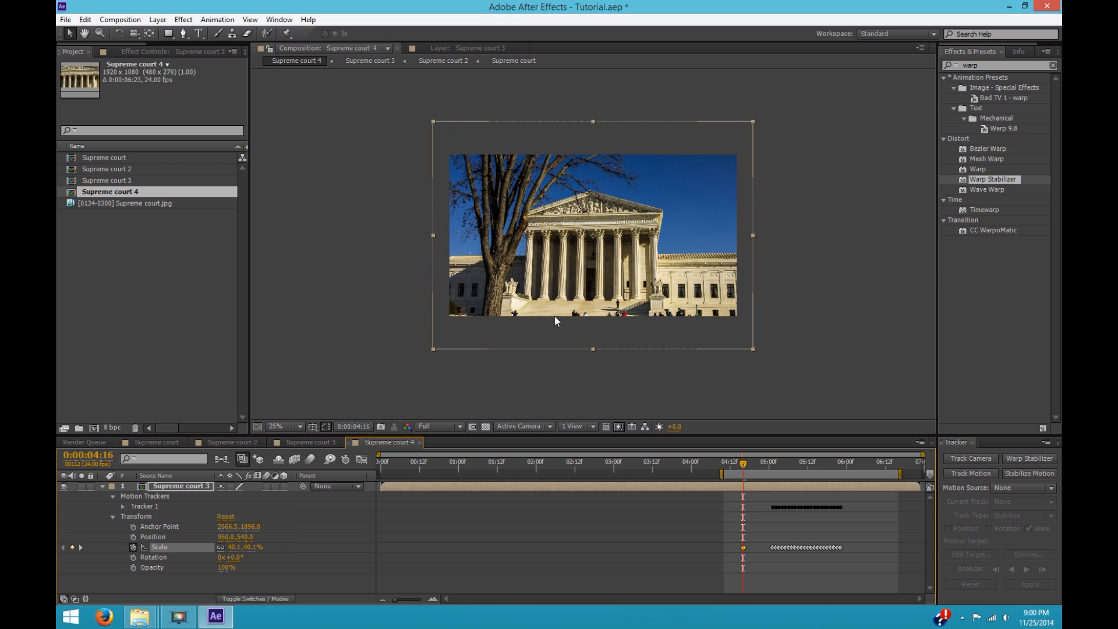
# Step: Preview the rescaled section, and delete the added Scale keyframe at 0:00:04:16 on Supreme court 3
pyautogui.press('space')
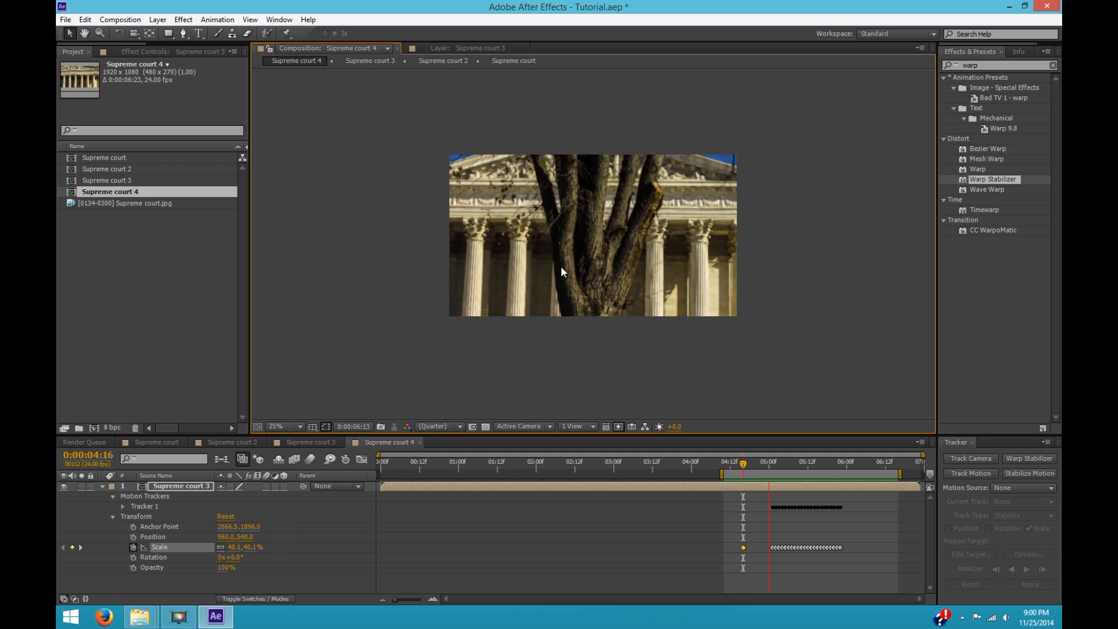
pyautogui.press('space')
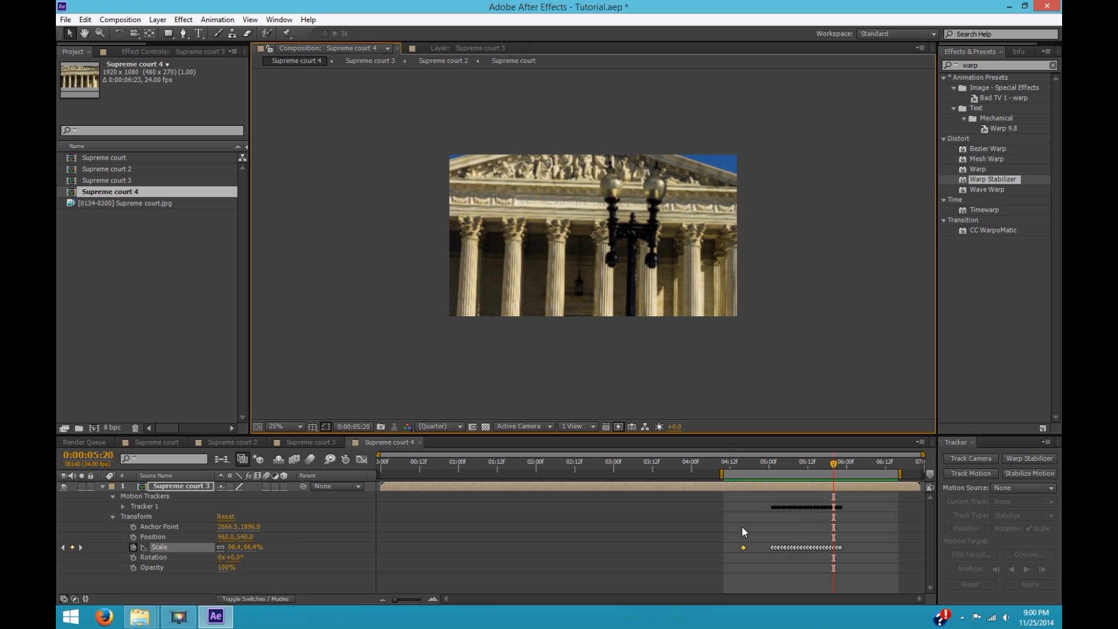
pyautogui.moveTo(754, 569); pyautogui.dragTo(753, 569)
pyautogui.click(743, 463)
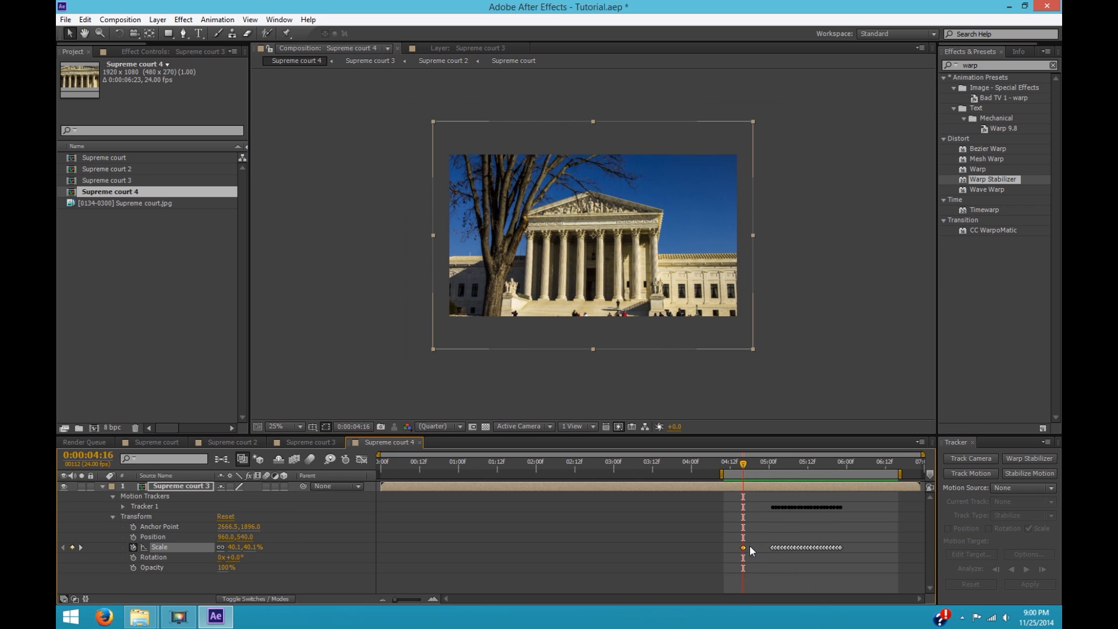
pyautogui.press('Delete')
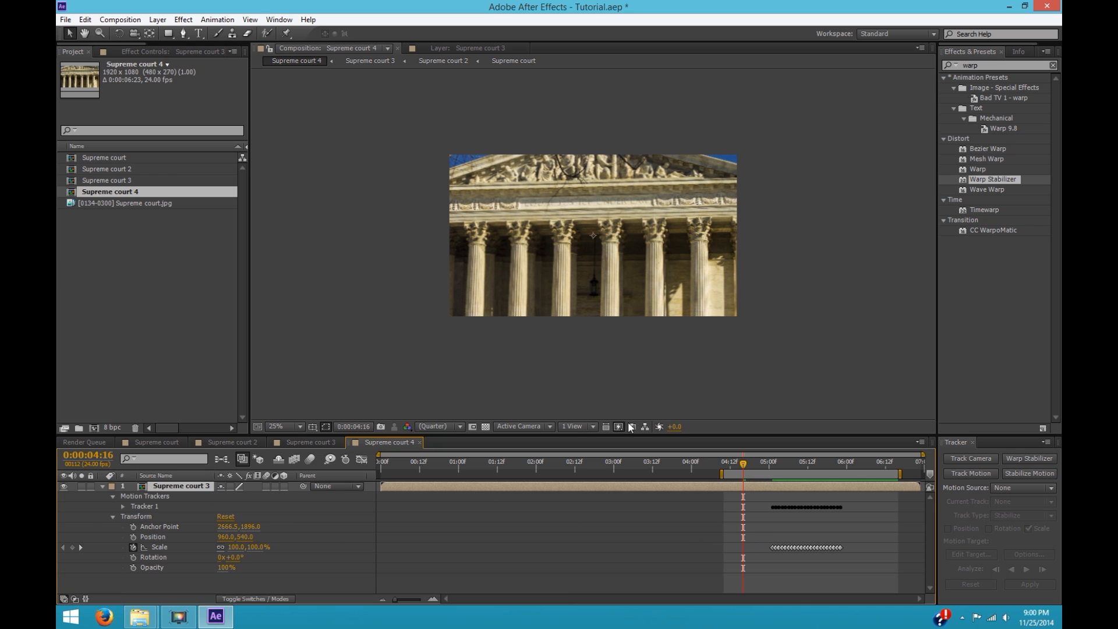
pyautogui.click(813, 546)
pyautogui.click(744, 528)
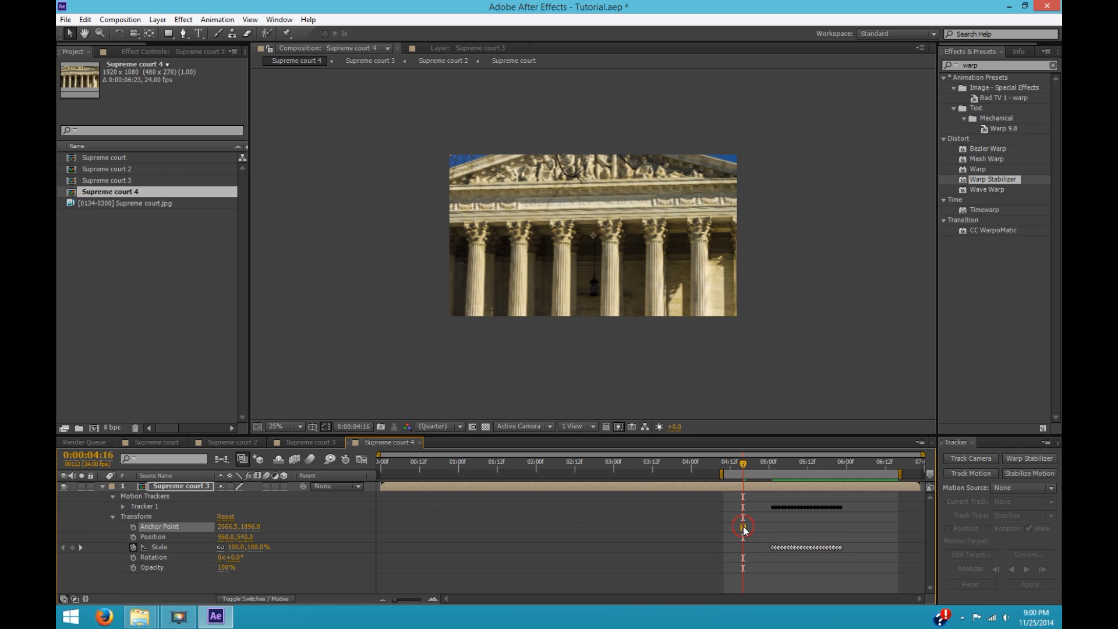
# Step: Add a null object above the Supreme court 3 layer in the Supreme court 4 composition
pyautogui.click(222, 317)
pyautogui.click(75, 191)
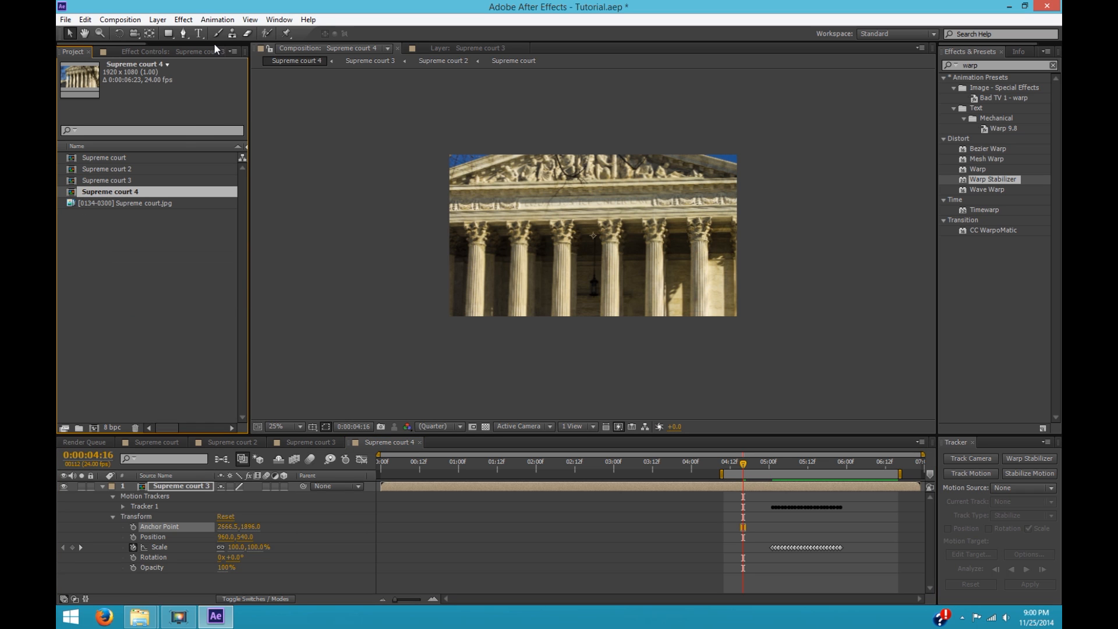
pyautogui.click(161, 20)
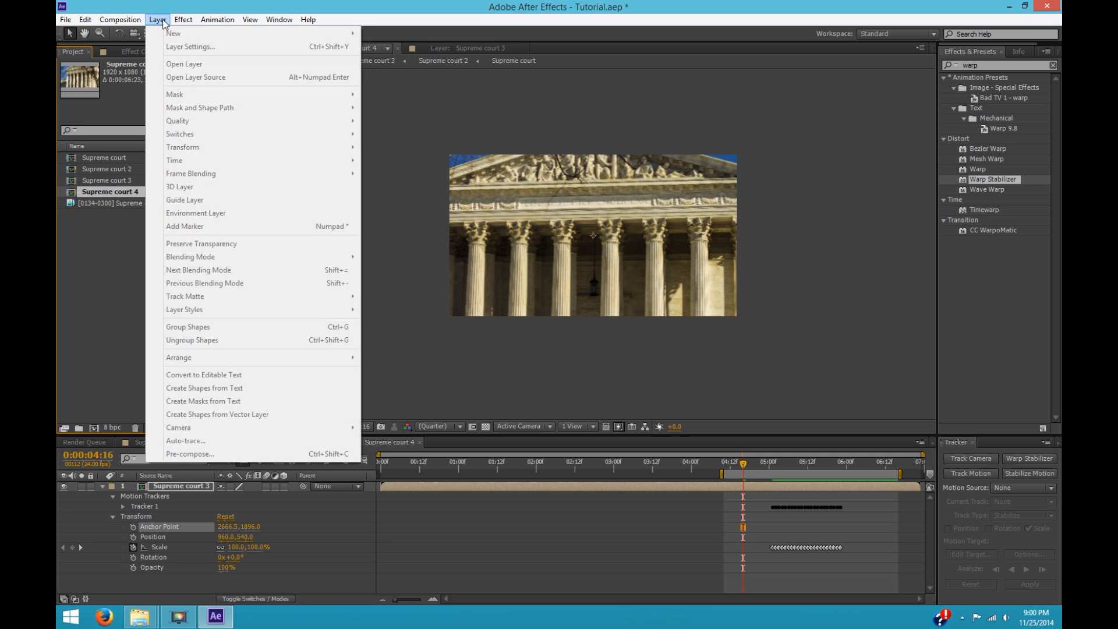
pyautogui.click(207, 5)
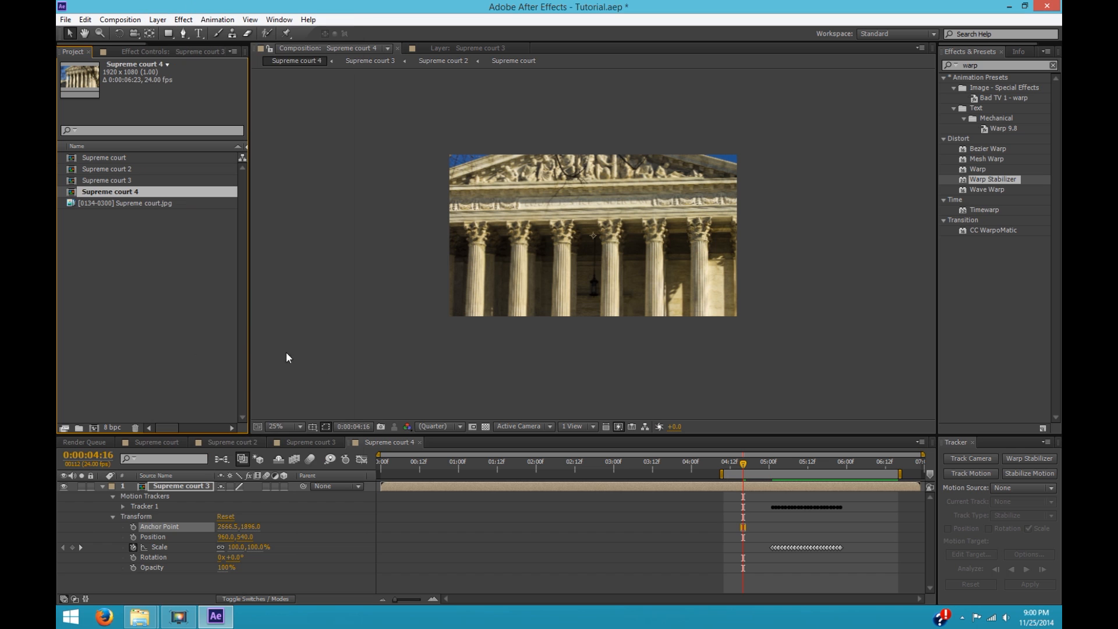
pyautogui.click(167, 486)
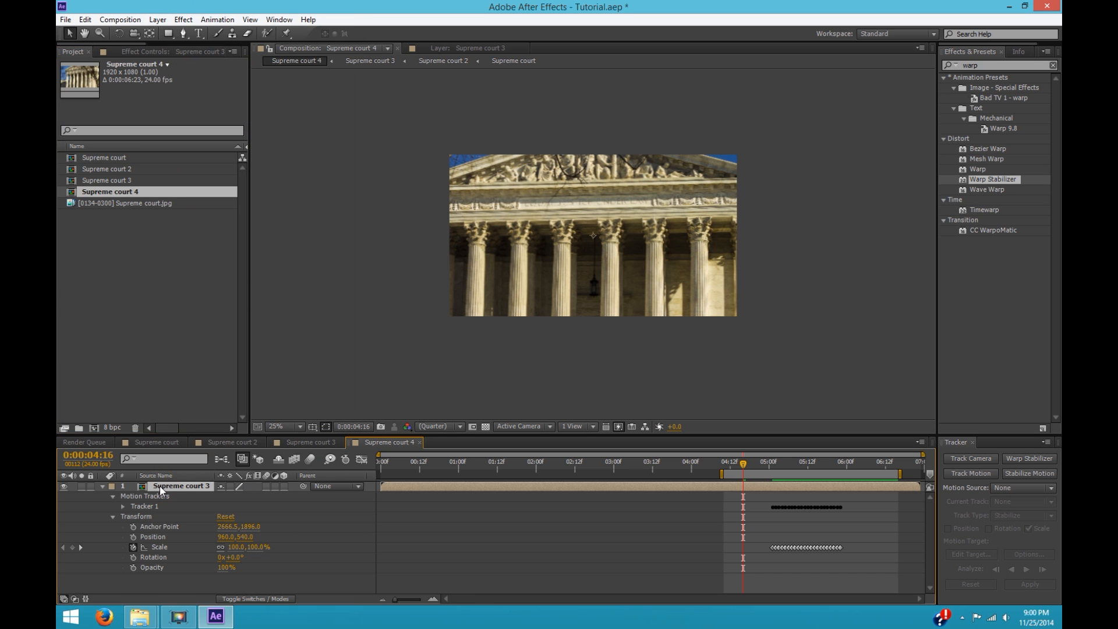
pyautogui.click(168, 24)
pyautogui.moveTo(349, 30)
pyautogui.click(429, 86)
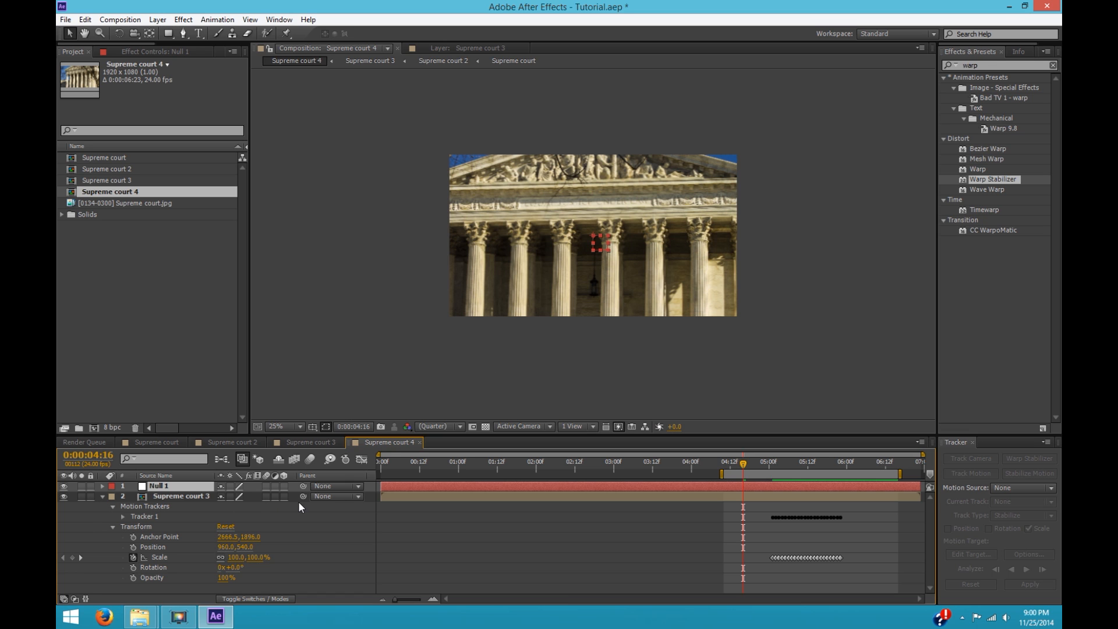
# Step: Toggle the layer switches pane off and on, and parent the Supreme court 3 layer to Null 1
pyautogui.click(64, 600)
pyautogui.click(64, 599)
pyautogui.click(63, 599)
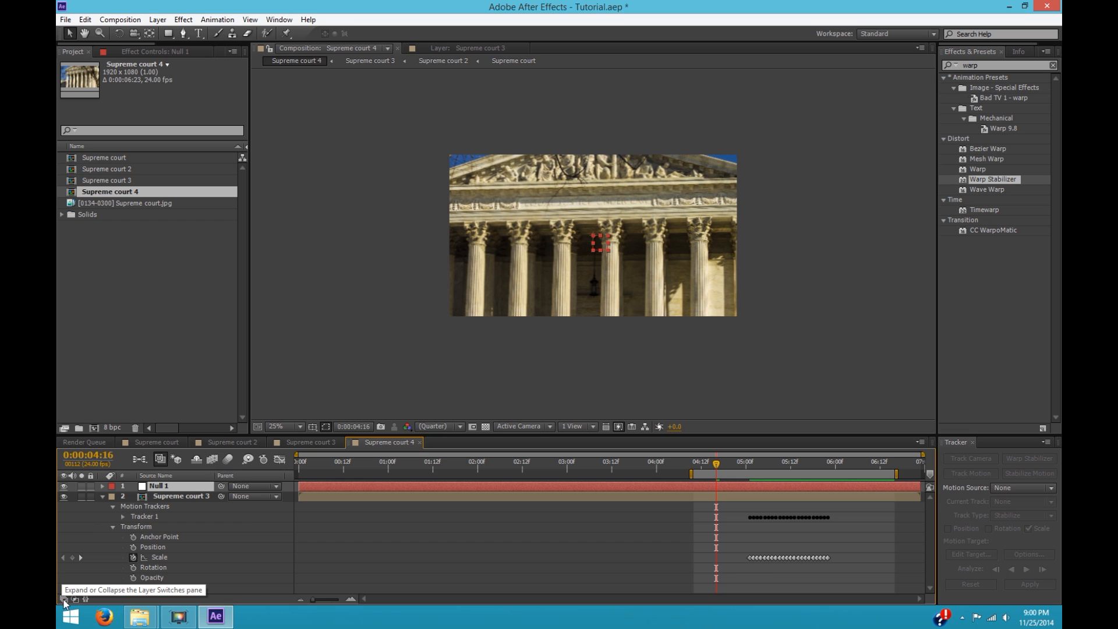
pyautogui.click(63, 600)
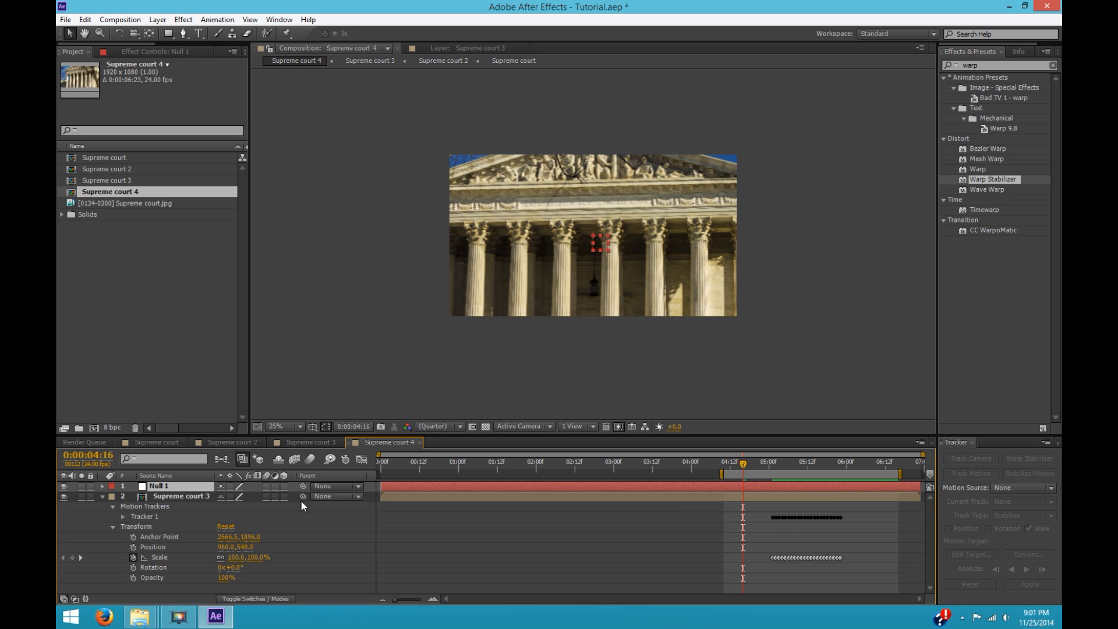
pyautogui.click(165, 498)
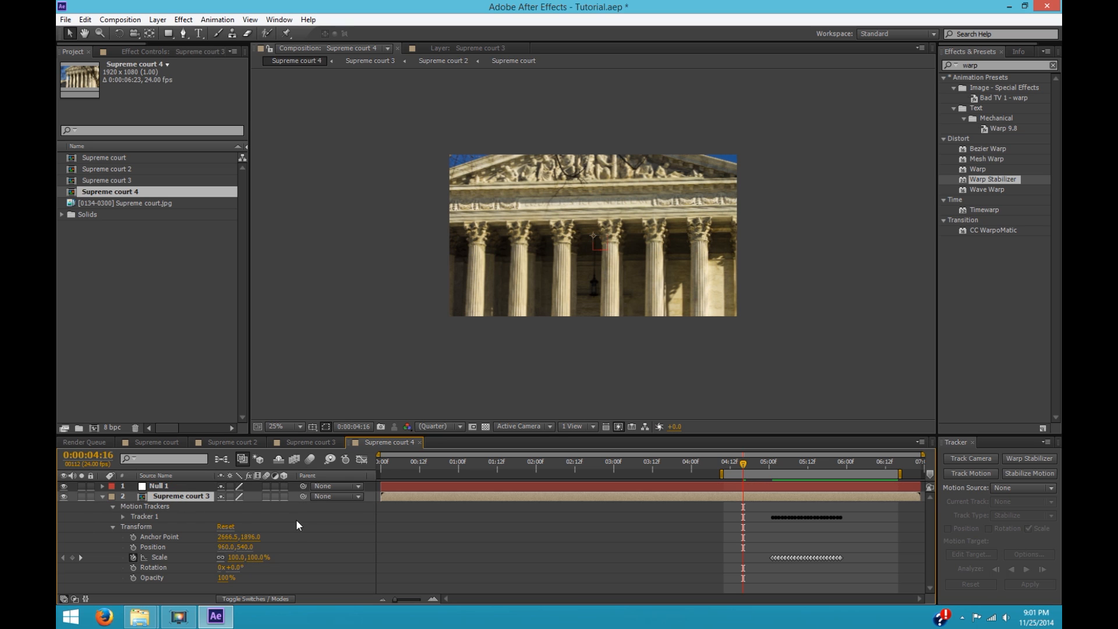
pyautogui.moveTo(304, 496); pyautogui.dragTo(154, 485)
# Step: Reveal Null 1's transform properties and reduce its Scale to 39.8%
pyautogui.click(102, 497)
pyautogui.click(102, 486)
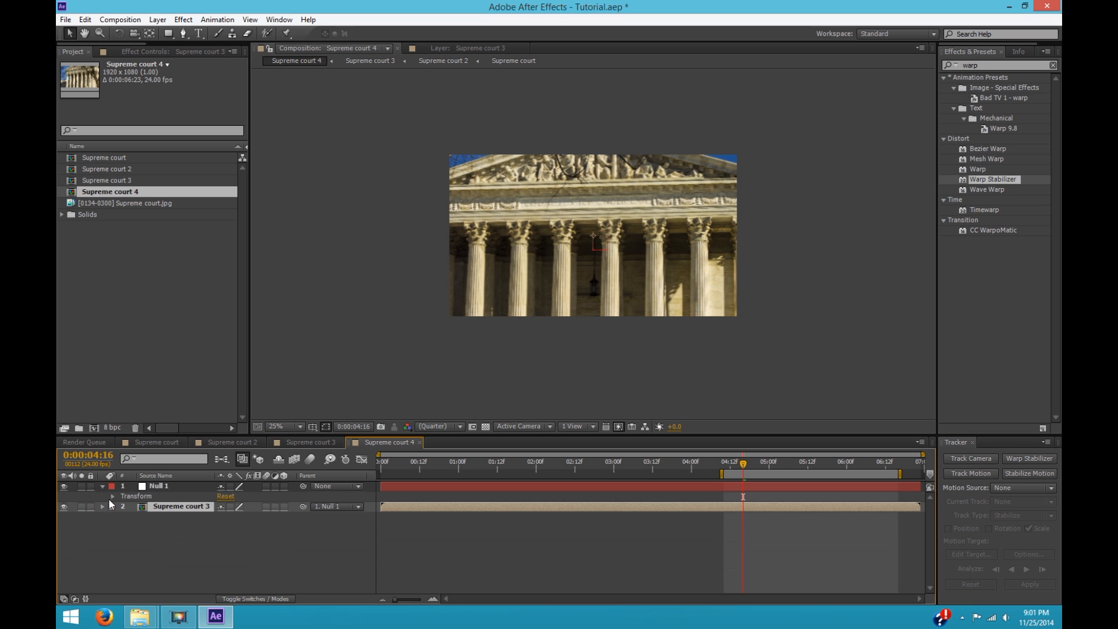
pyautogui.click(113, 496)
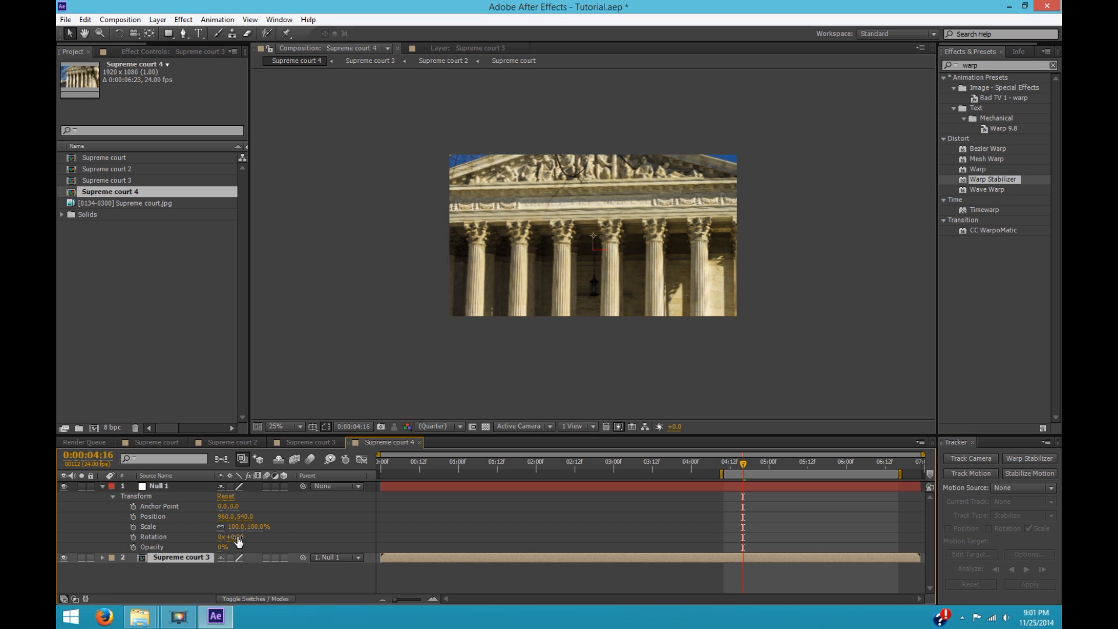
pyautogui.moveTo(250, 526); pyautogui.dragTo(64, 527)
pyautogui.moveTo(247, 526); pyautogui.dragTo(227, 524)
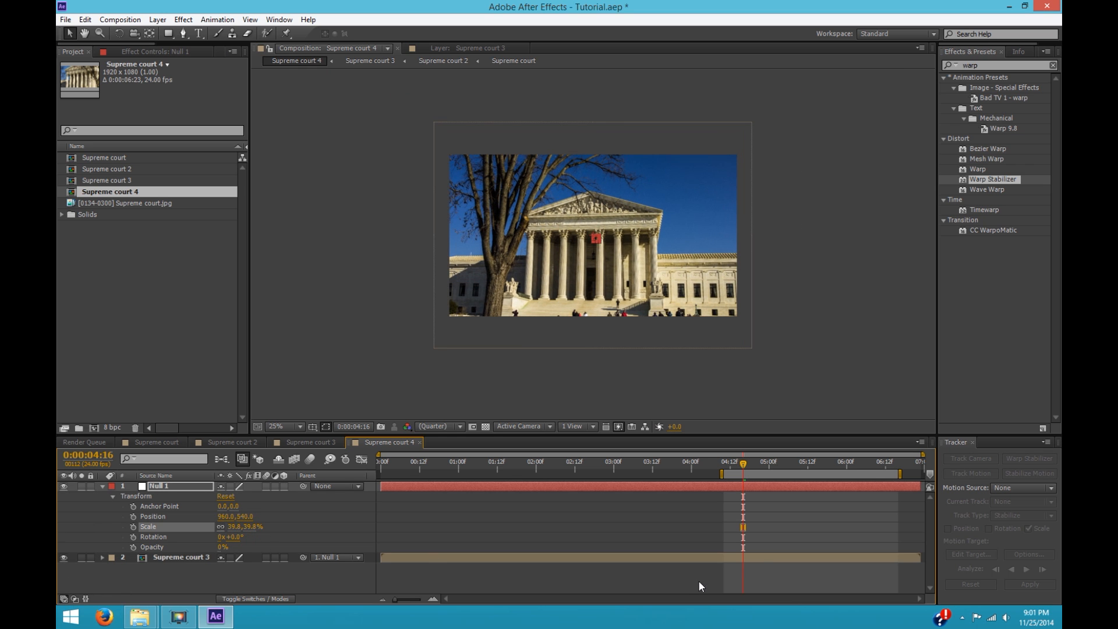
# Step: Check the framing at 0:00:05:08 and examine the Scale keyframes of Supreme court 3
pyautogui.click(795, 469)
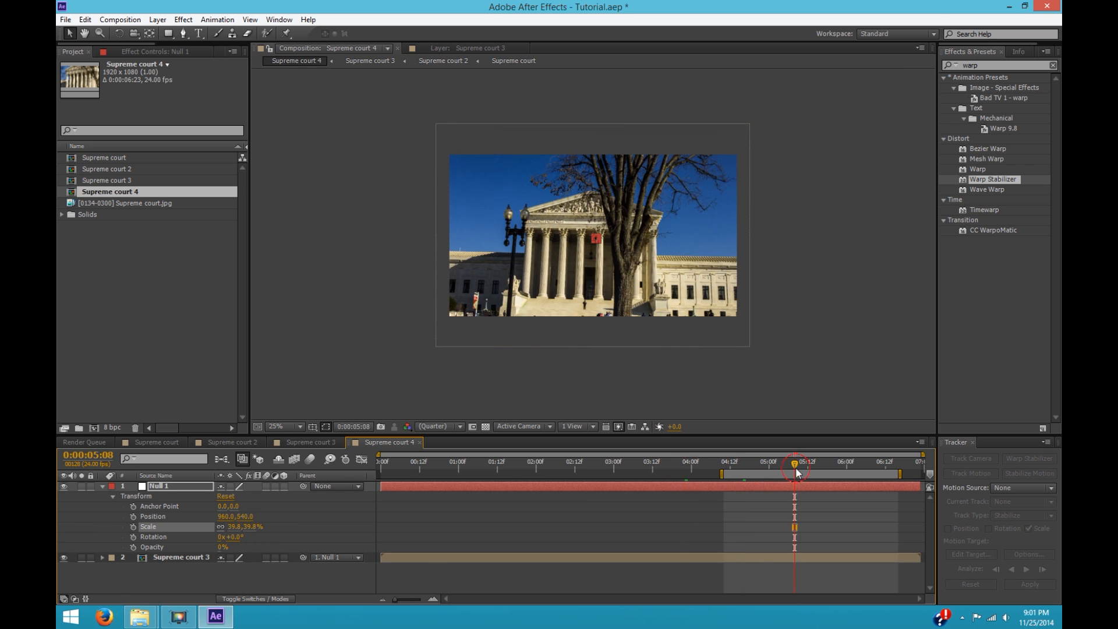
pyautogui.click(103, 557)
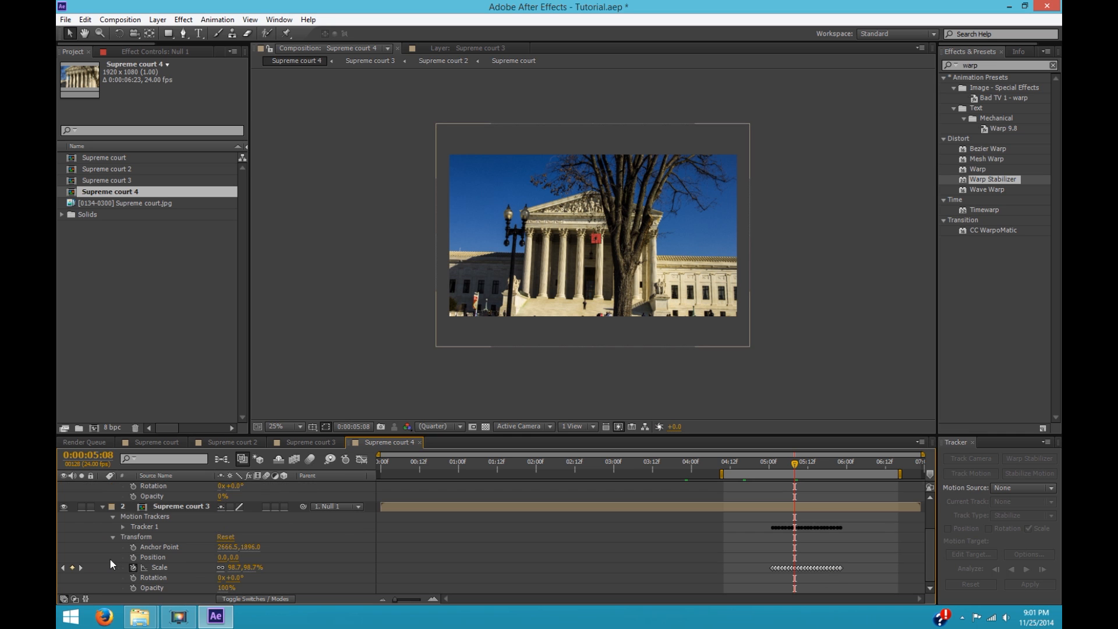
pyautogui.moveTo(739, 568); pyautogui.dragTo(878, 574)
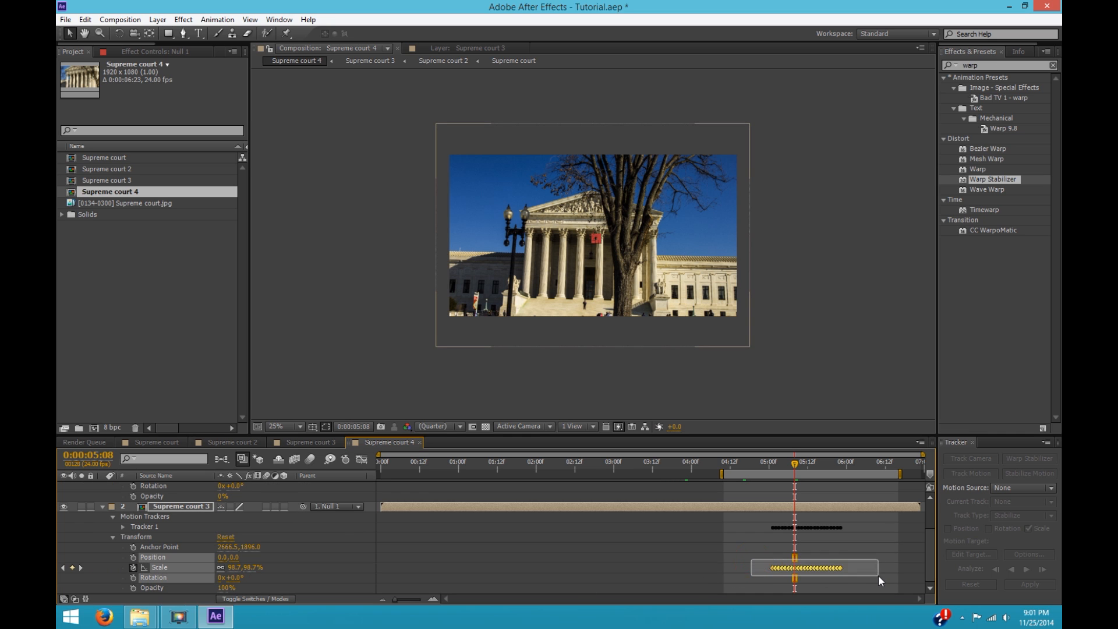
pyautogui.click(878, 575)
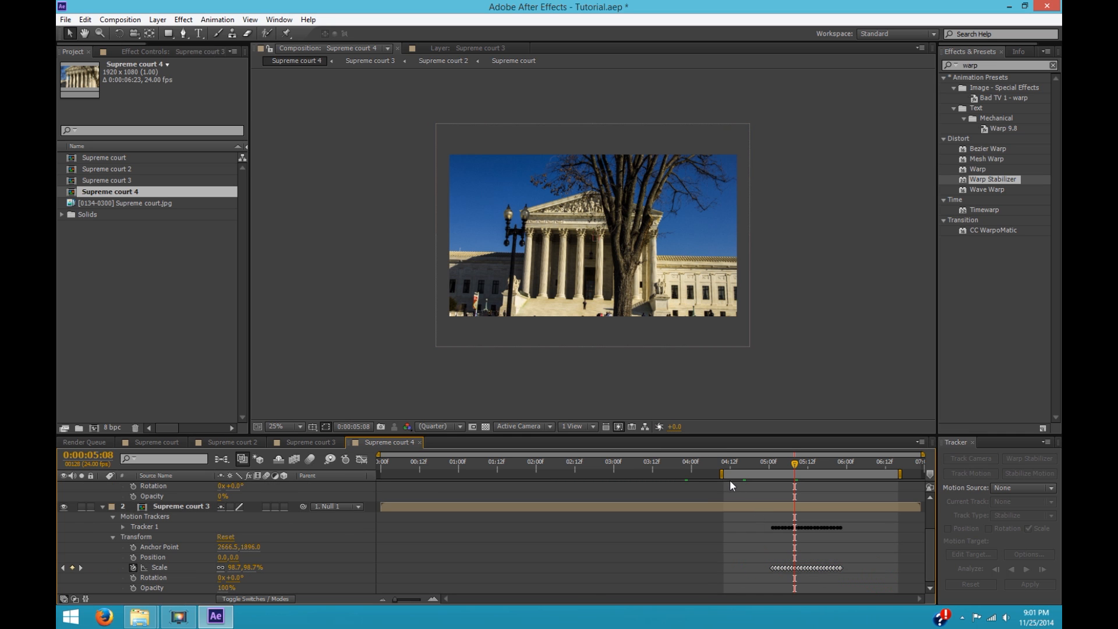
# Step: Extend the work area to the start of Supreme court 4 and preview the full hyperlapse
pyautogui.moveTo(721, 475); pyautogui.dragTo(268, 475)
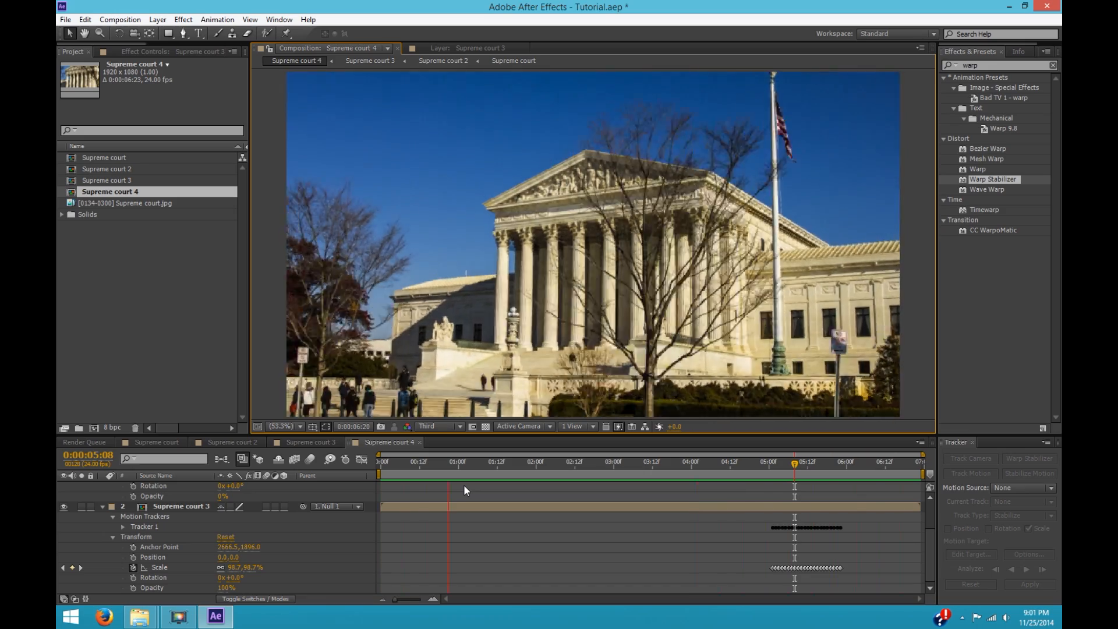
pyautogui.press('space')
# Step: Shift Null 1's Position to 960, 416 to raise the framing, and preview the whole composition
pyautogui.scroll(2, 274, 529)
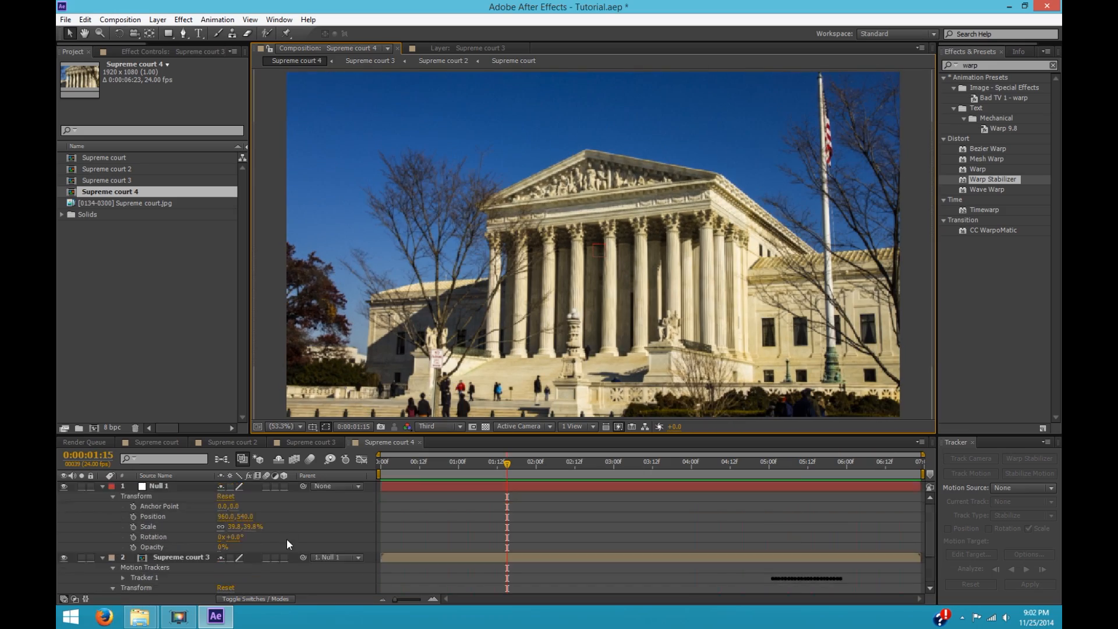
pyautogui.moveTo(245, 516); pyautogui.dragTo(254, 484)
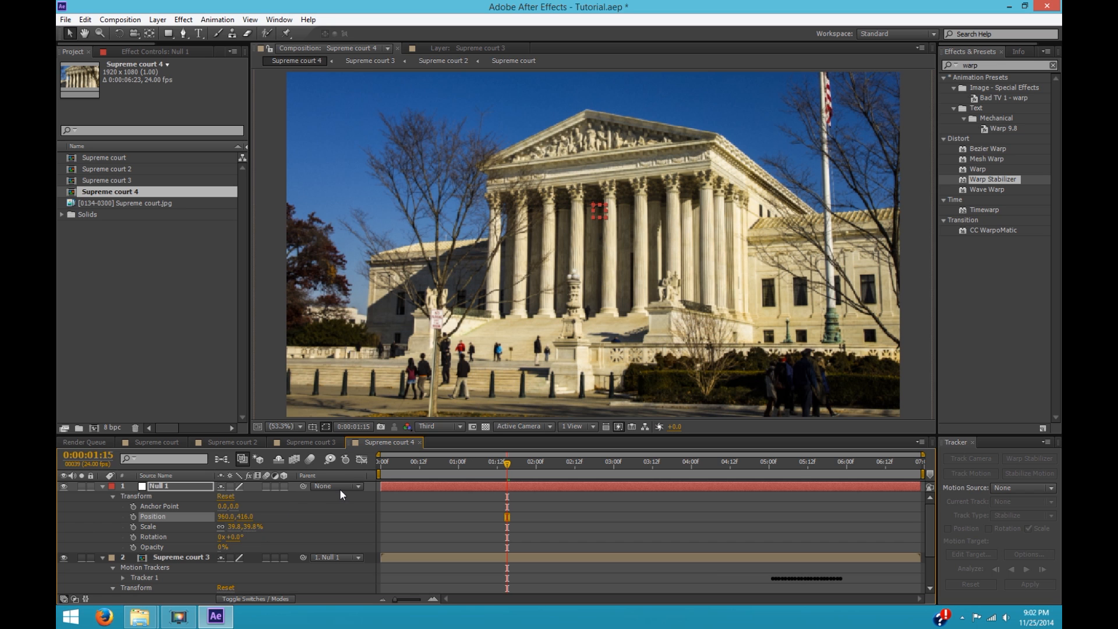
pyautogui.press('0')
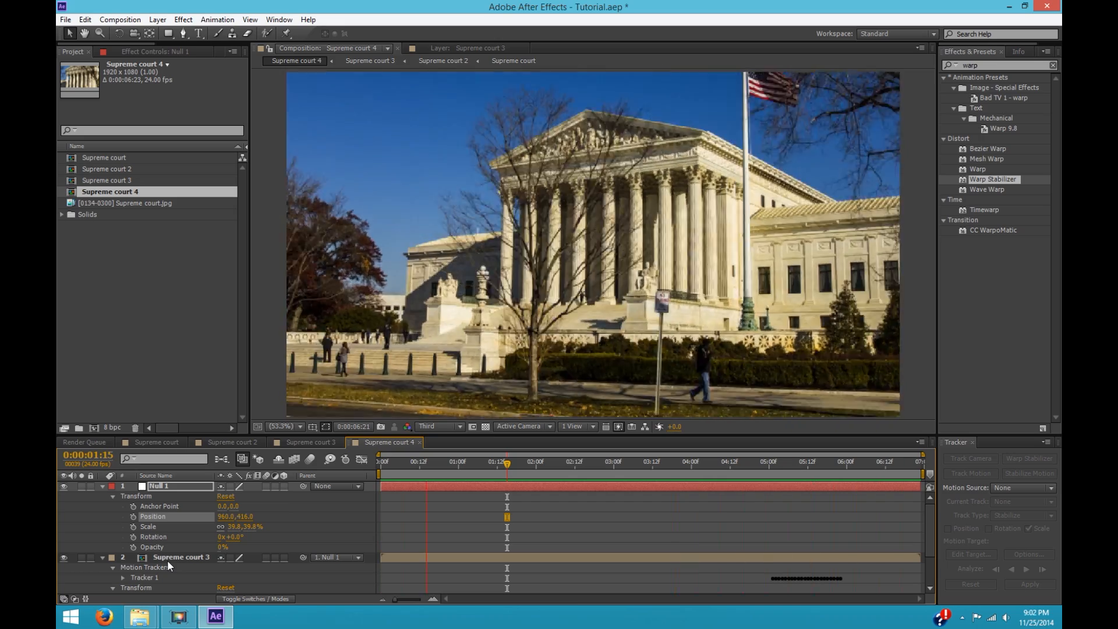
pyautogui.press('space')
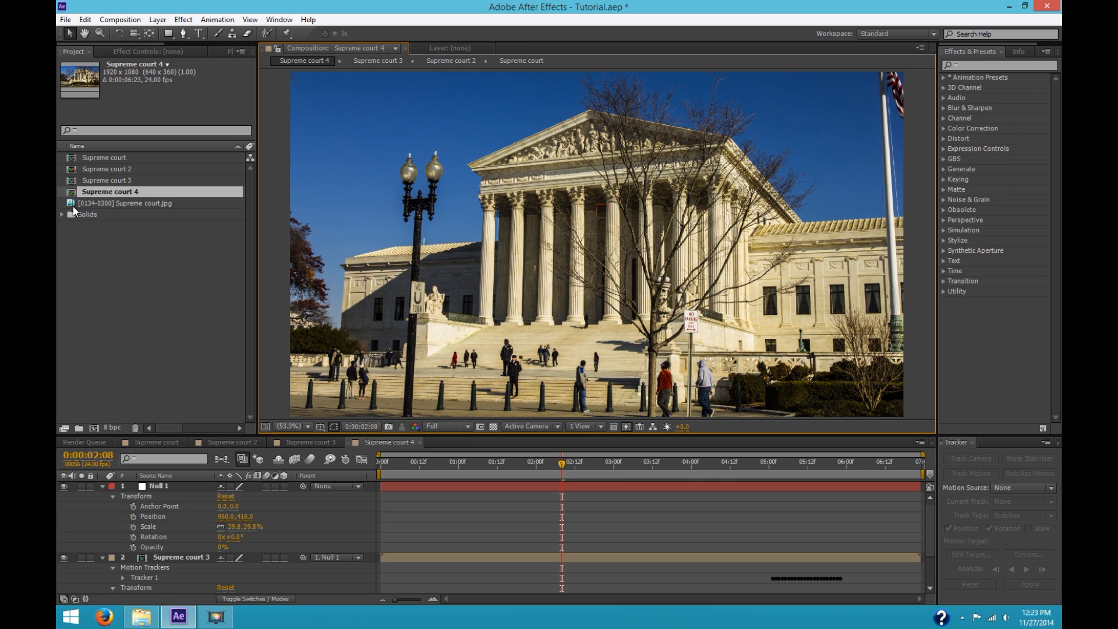
# Step: Create a new composition from the [0134-0300] Supreme court.jpg sequence and name it Technique 2
pyautogui.moveTo(71, 203); pyautogui.dragTo(93, 428)
pyautogui.rightClick(98, 199)
pyautogui.click(147, 209)
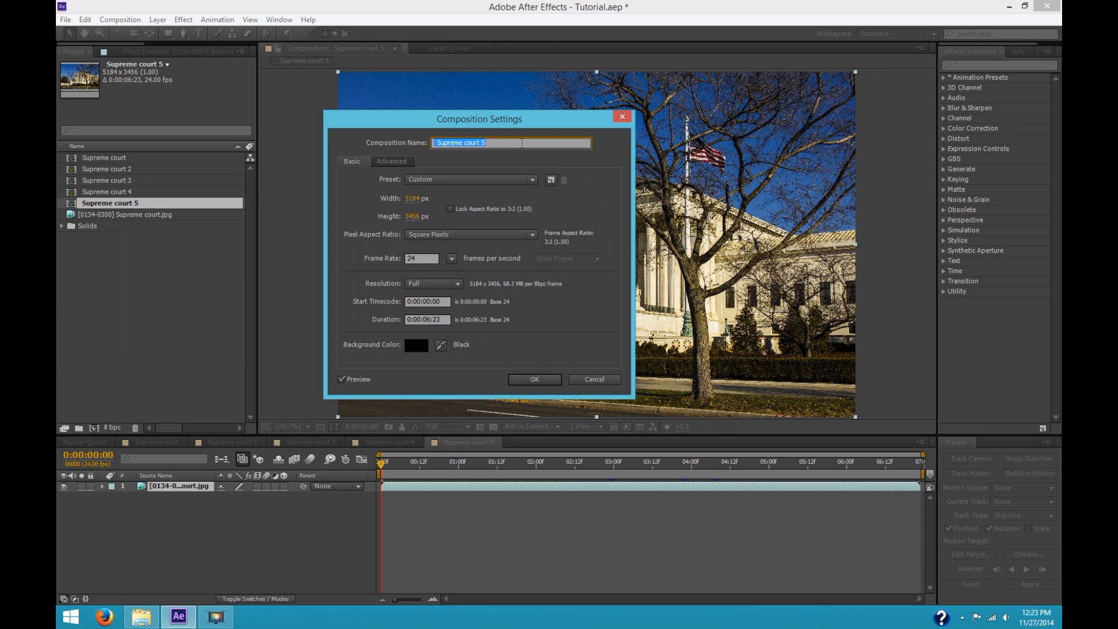
pyautogui.write('Techniqu')
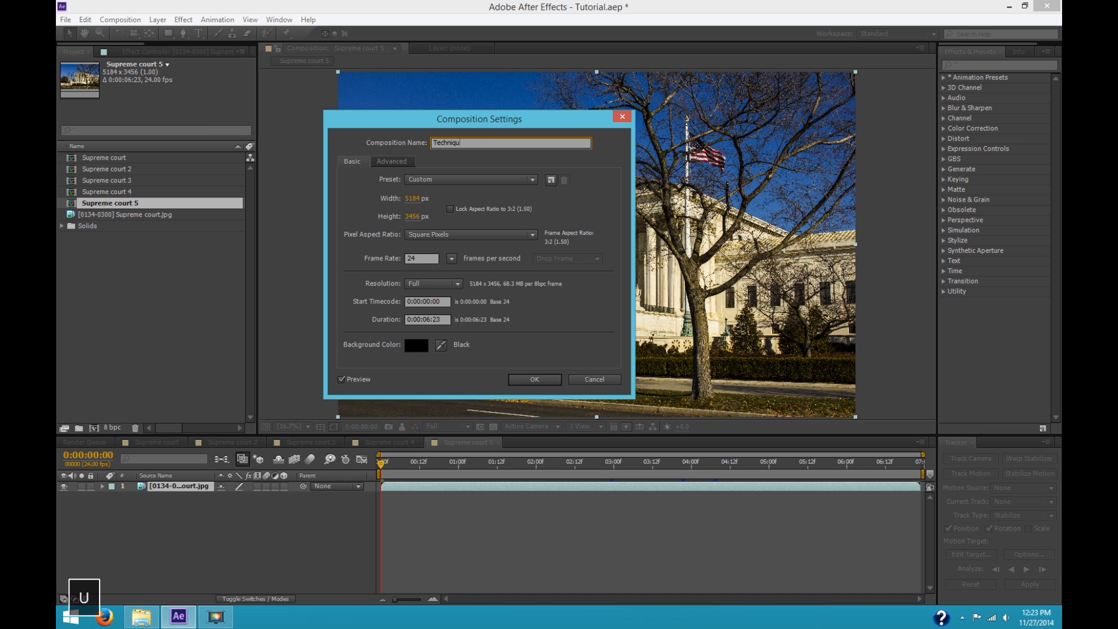
pyautogui.write('e 2')
pyautogui.press('Return')
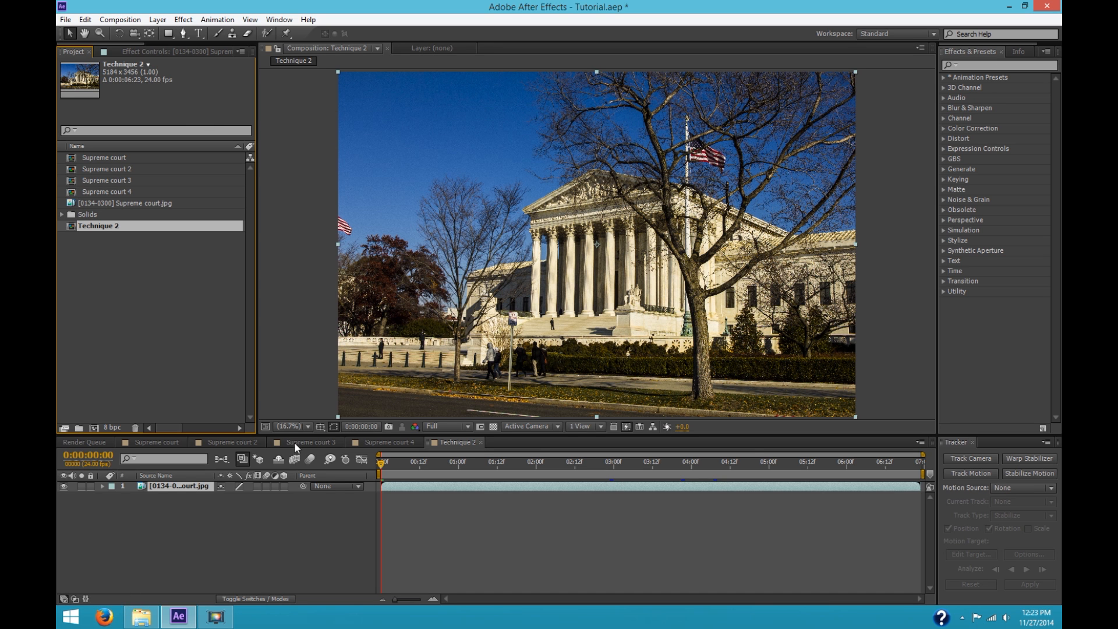
# Step: Start Stabilize Motion on the image sequence layer in Technique 2, with Rotation tracked in addition to Position
pyautogui.click(1026, 471)
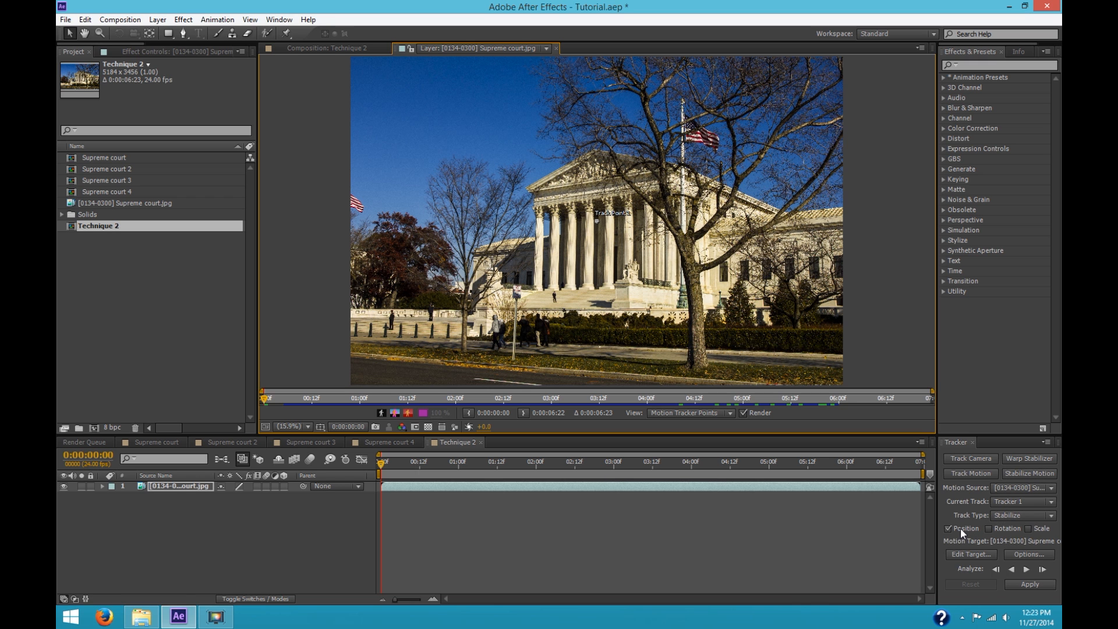
pyautogui.click(988, 529)
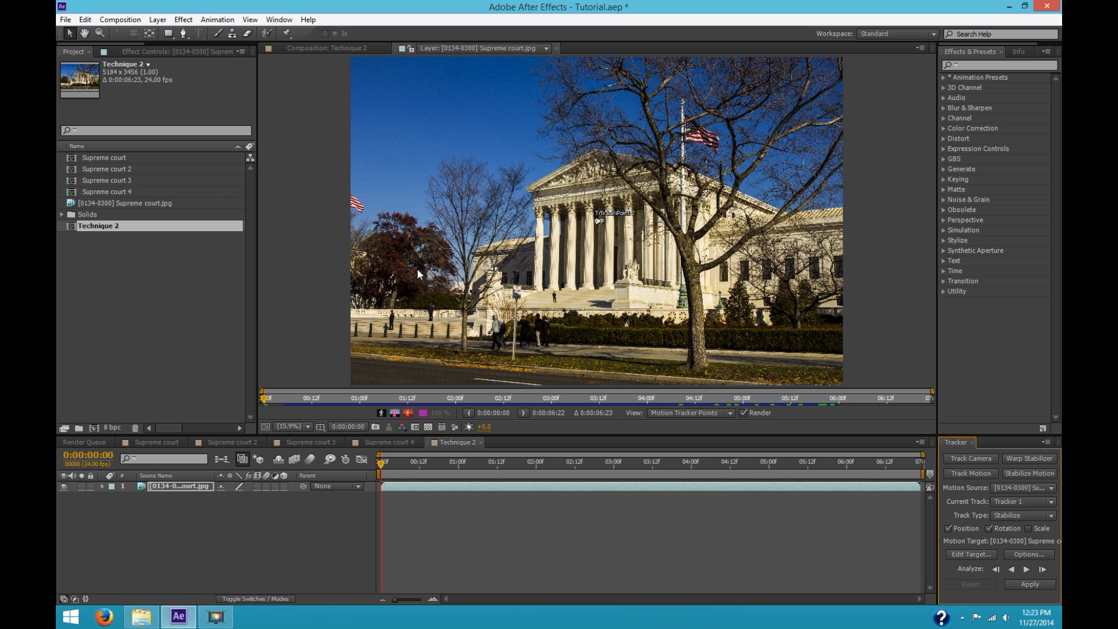
# Step: Move to 0:00:04:15 in the Technique 2 sequence, where the building's front columns are seen straight on
pyautogui.scroll(5, 672, 231)
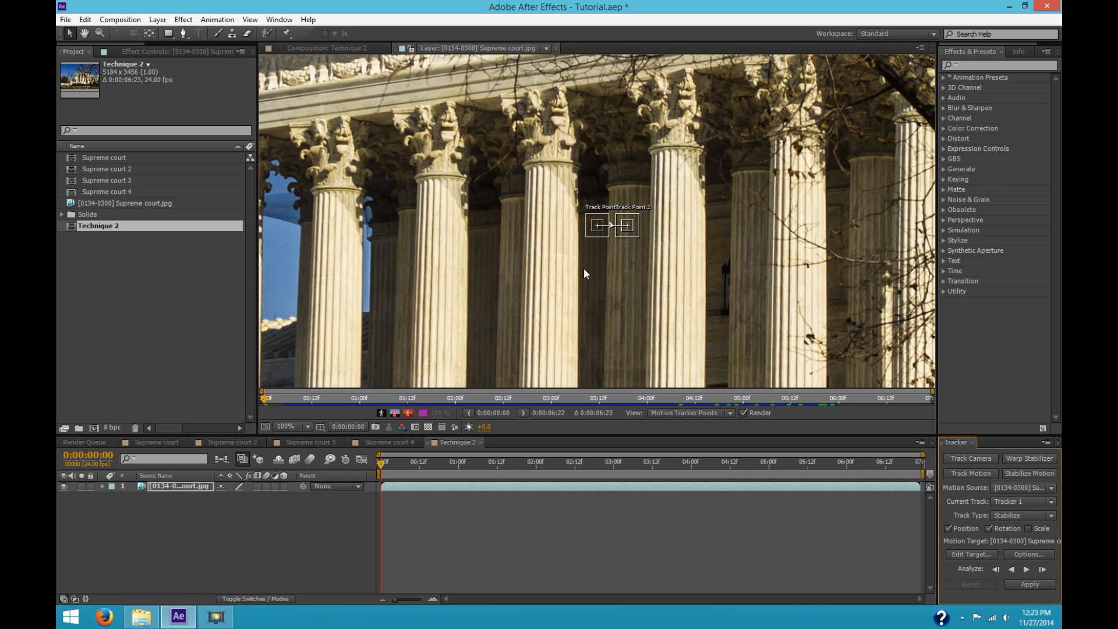
pyautogui.press('space')
pyautogui.scroll(-2, 594, 280)
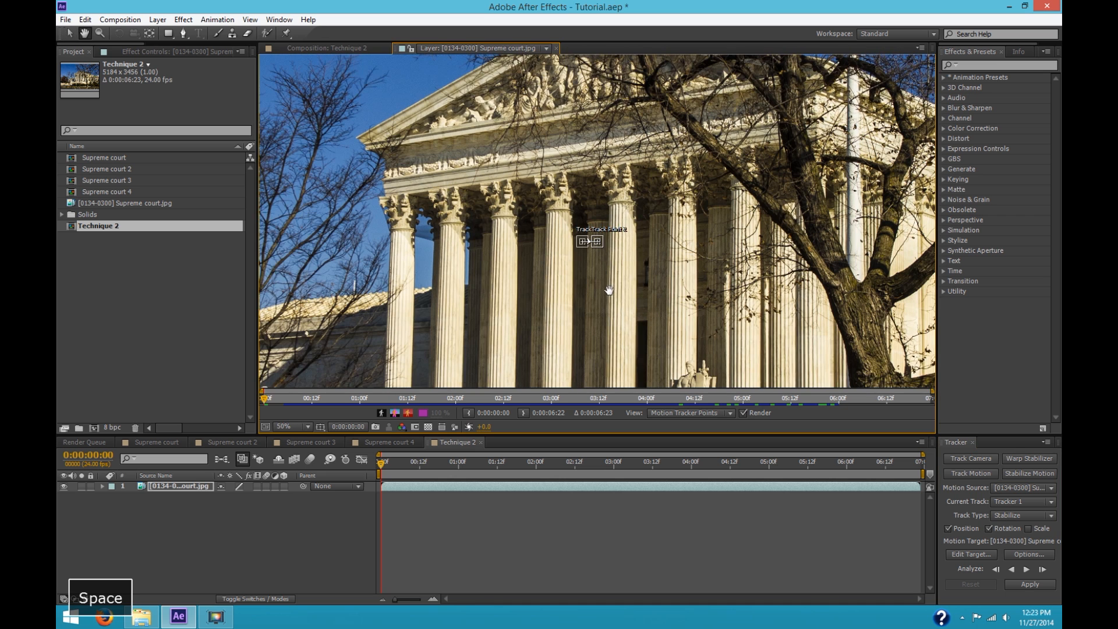
pyautogui.moveTo(609, 290); pyautogui.dragTo(582, 233)
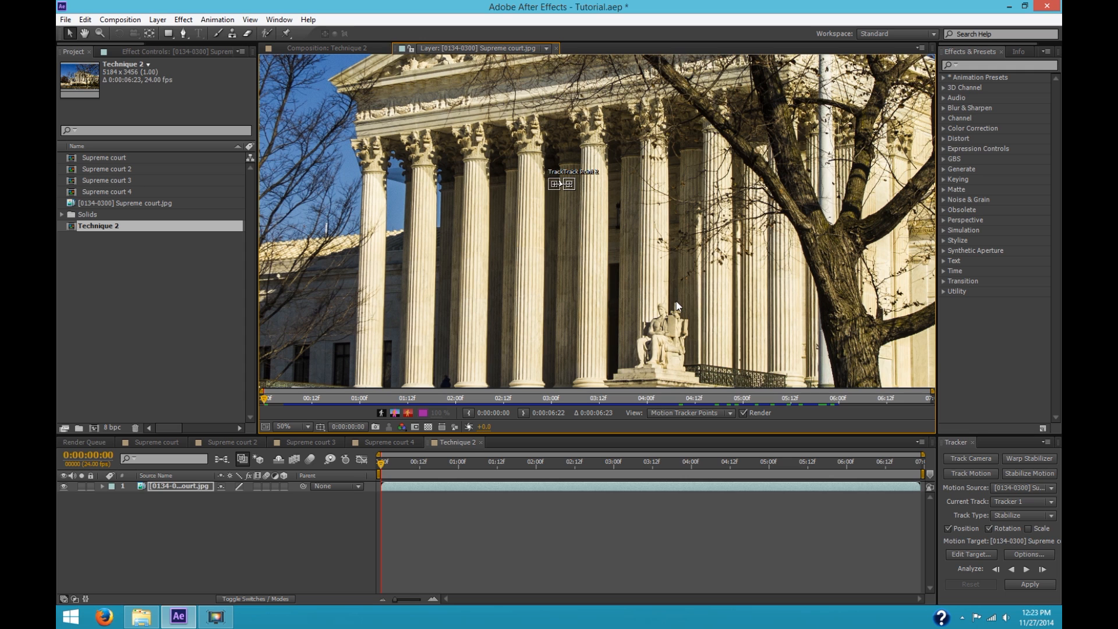
pyautogui.scroll(-2, 553, 271)
pyautogui.moveTo(553, 270); pyautogui.dragTo(618, 228)
pyautogui.moveTo(595, 464); pyautogui.dragTo(739, 463)
# Step: Place Track Point 1 at the top and Track Point 2 at the base of the column beside the doorway
pyautogui.scroll(2, 622, 218)
pyautogui.moveTo(606, 153); pyautogui.dragTo(601, 272)
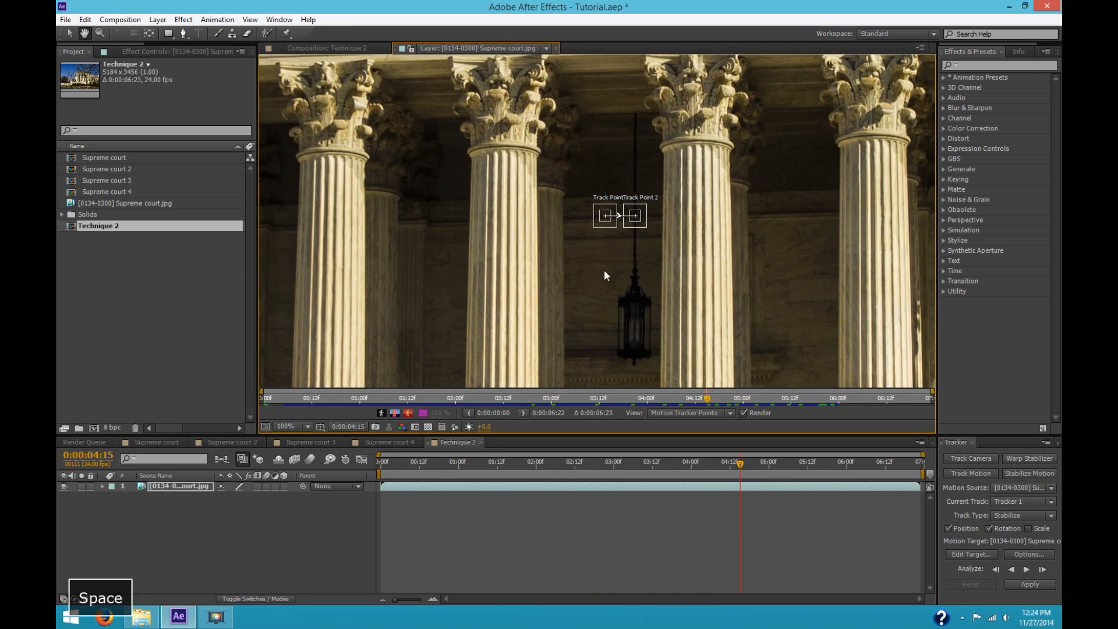
pyautogui.moveTo(616, 227); pyautogui.dragTo(610, 200)
pyautogui.press('space')
pyautogui.moveTo(637, 154); pyautogui.dragTo(559, 250)
pyautogui.scroll(-3, 559, 250)
pyautogui.press('space')
pyautogui.moveTo(597, 190); pyautogui.dragTo(580, 261)
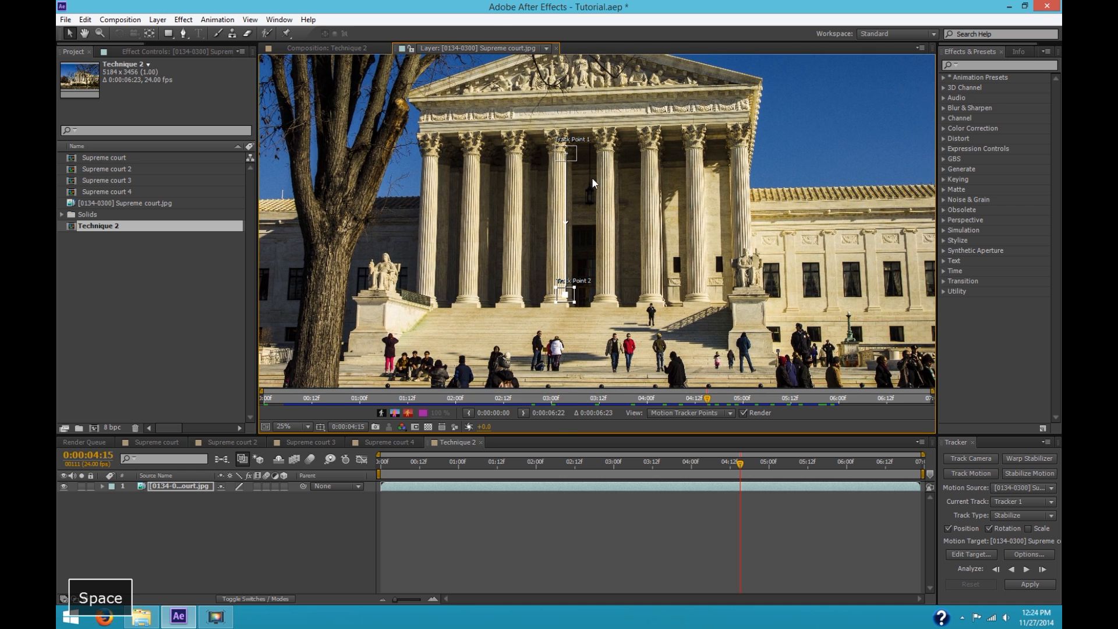
# Step: Align Track Point 1 with the column's shaded edge just below the capital, and open a second viewer of the layer
pyautogui.scroll(2, 592, 177)
pyautogui.press('space')
pyautogui.moveTo(600, 138); pyautogui.dragTo(560, 393)
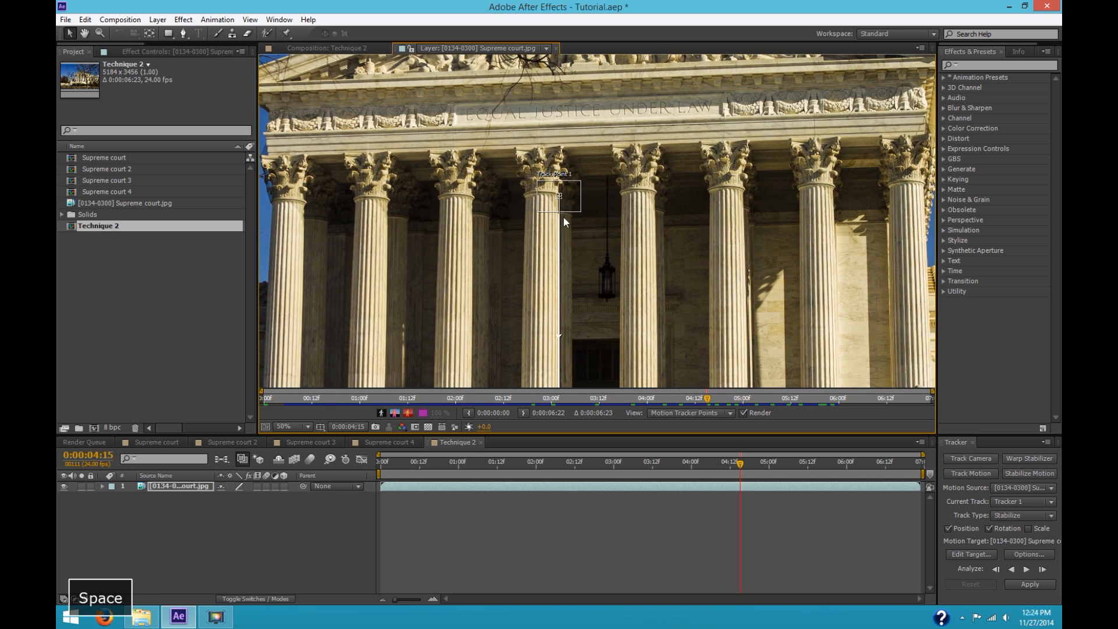
pyautogui.click(546, 49)
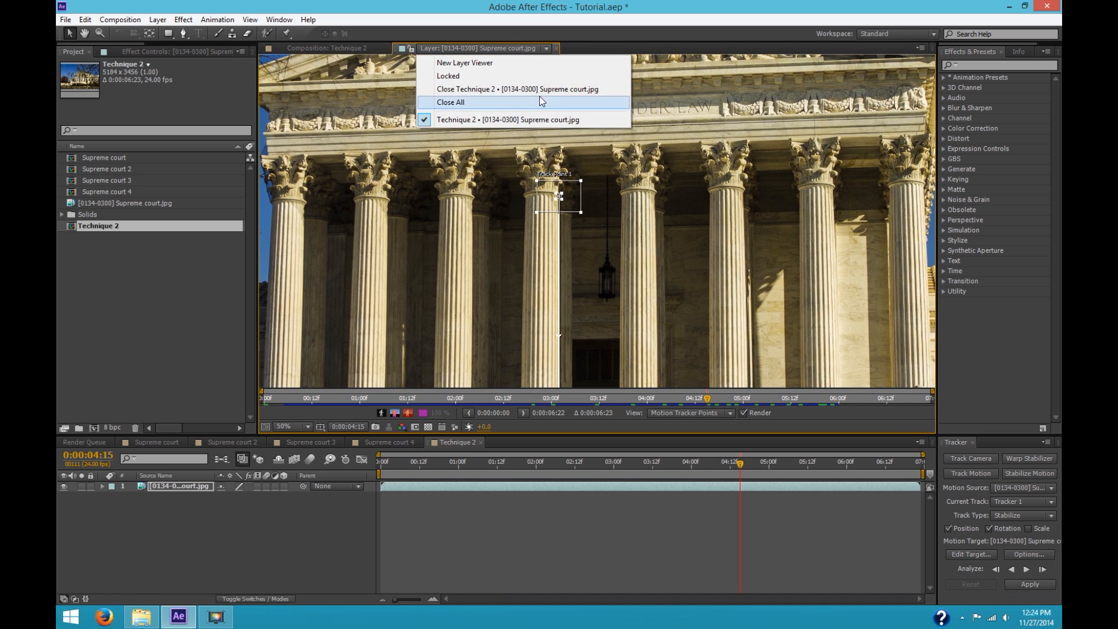
pyautogui.click(549, 63)
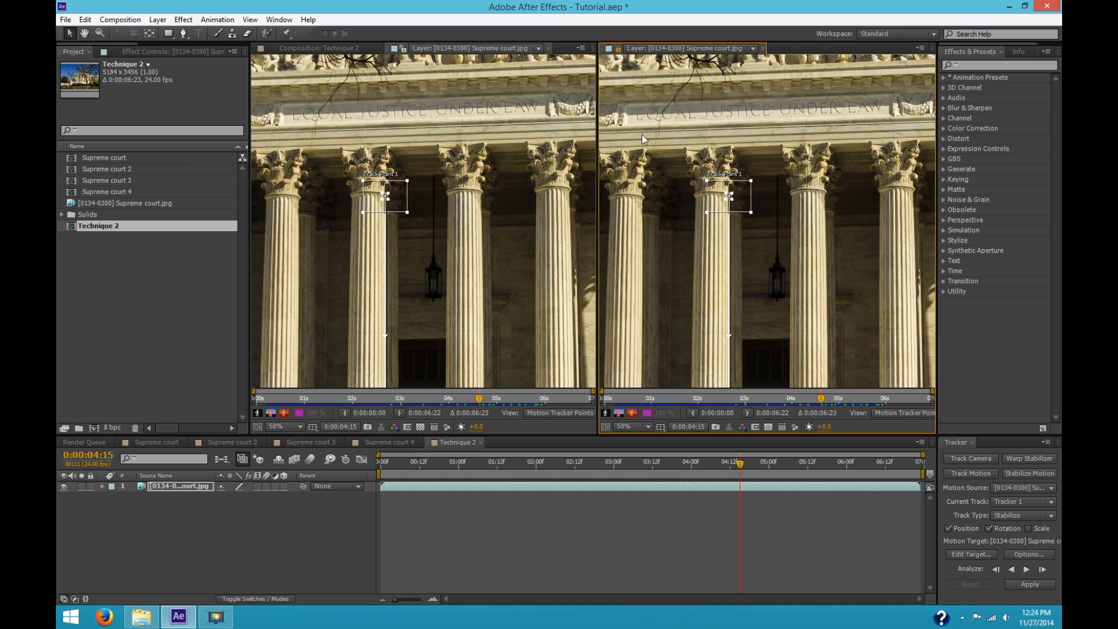
# Step: Place Track Point 2 on the column's edge above its base in the second viewer, with a wide, shallow search region
pyautogui.press('space')
pyautogui.moveTo(687, 553); pyautogui.dragTo(715, 223)
pyautogui.scroll(2, 713, 220)
pyautogui.press('space')
pyautogui.moveTo(661, 269); pyautogui.dragTo(863, 210)
pyautogui.moveTo(763, 247); pyautogui.dragTo(763, 205)
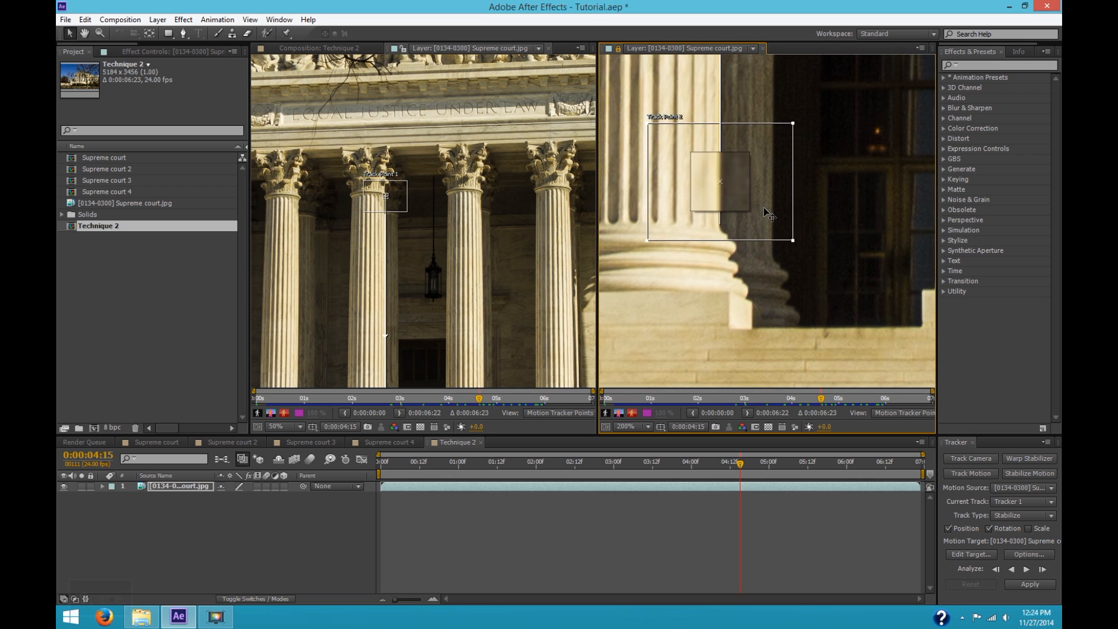
pyautogui.moveTo(793, 240); pyautogui.dragTo(800, 209)
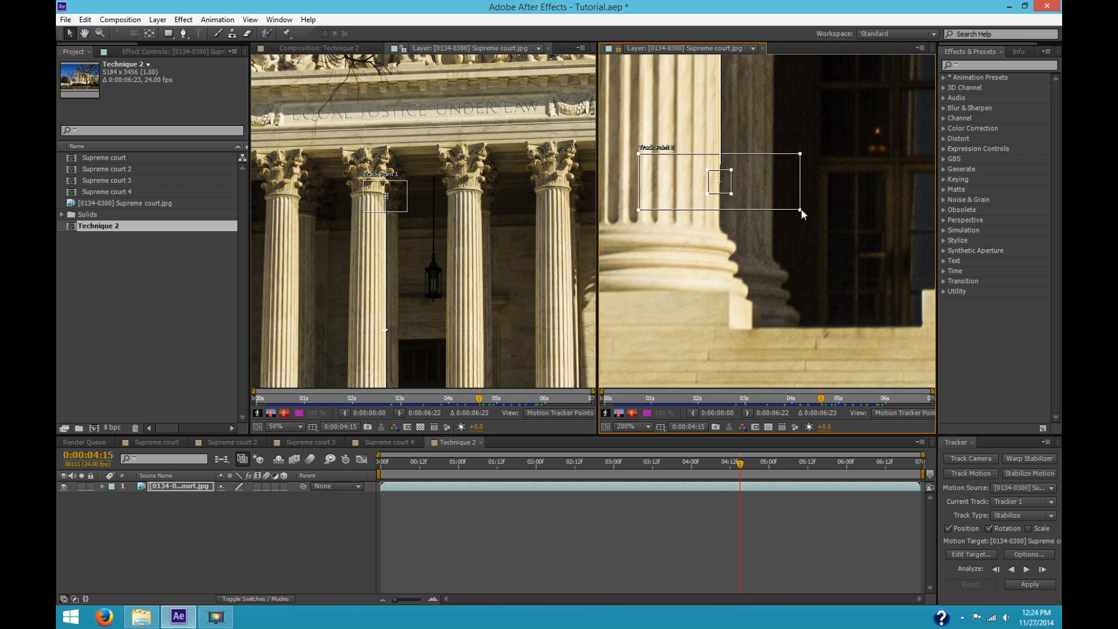
# Step: Fine-tune Track Point 1 where the column edge meets the capital, and nudge Track Point 2 slightly down the same edge
pyautogui.scroll(3, 386, 196)
pyautogui.press('space')
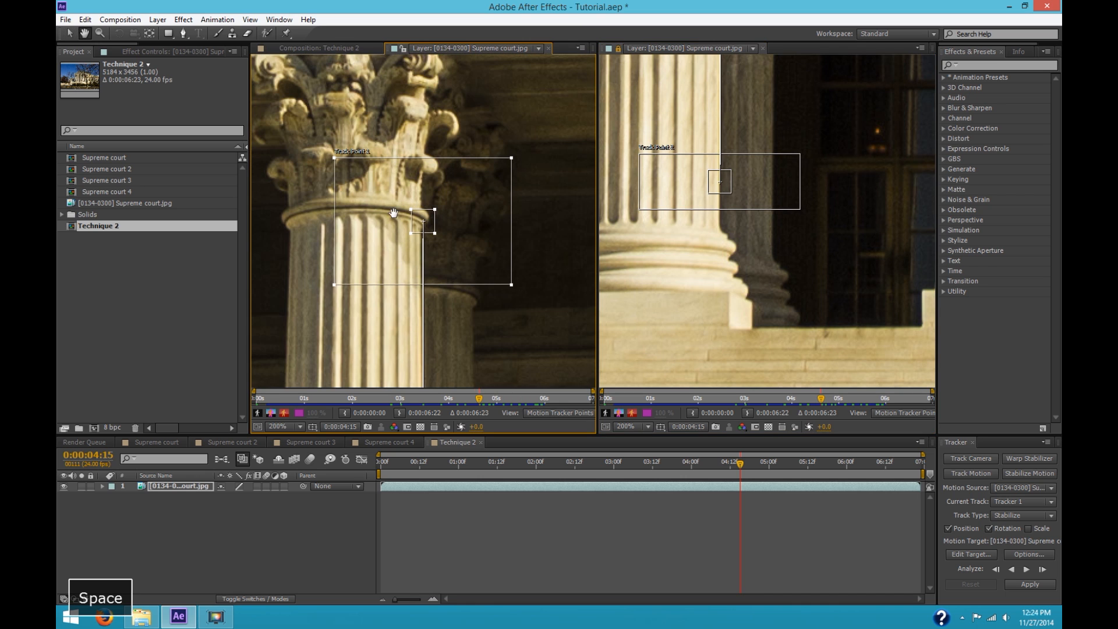
pyautogui.moveTo(396, 215); pyautogui.dragTo(433, 198)
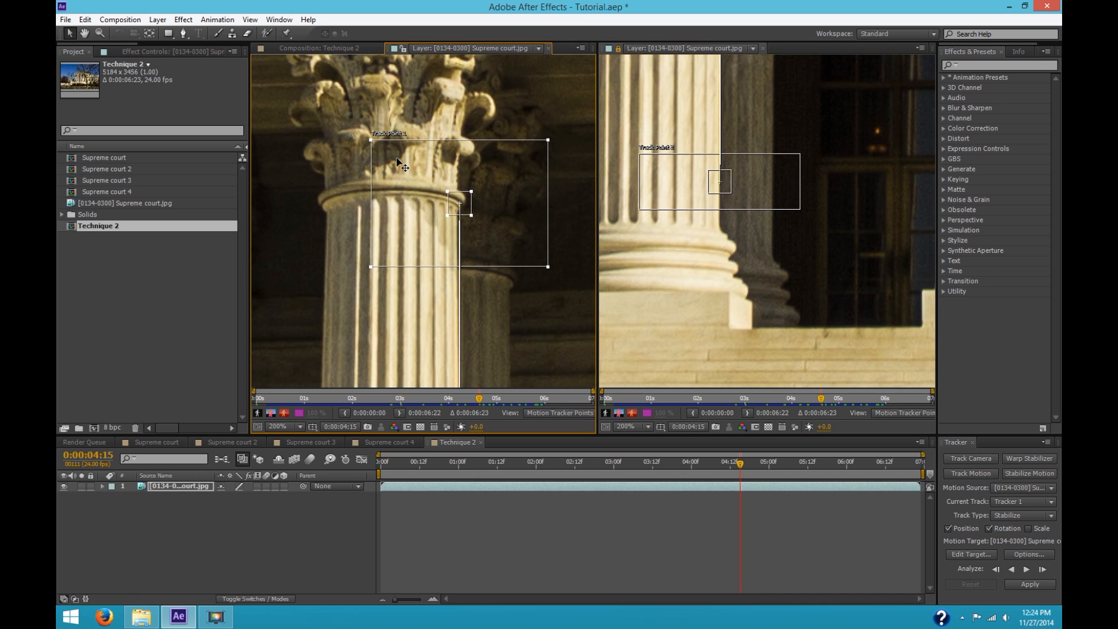
pyautogui.moveTo(488, 212); pyautogui.dragTo(483, 212)
pyautogui.scroll(1, 484, 213)
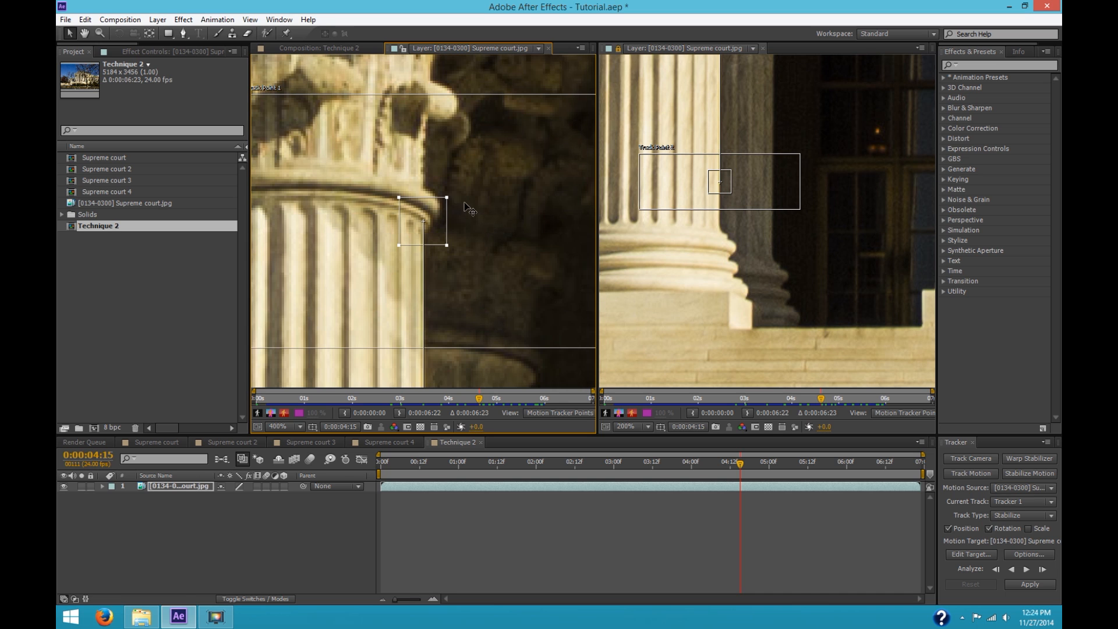
pyautogui.scroll(-1, 448, 239)
pyautogui.press('space')
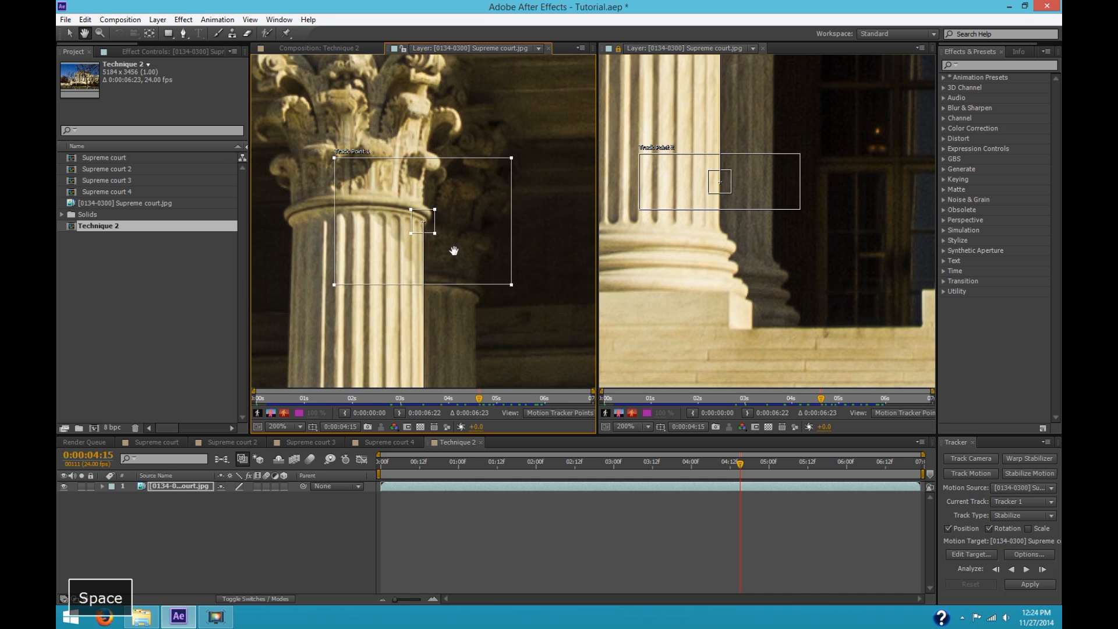
pyautogui.moveTo(454, 252); pyautogui.dragTo(480, 221)
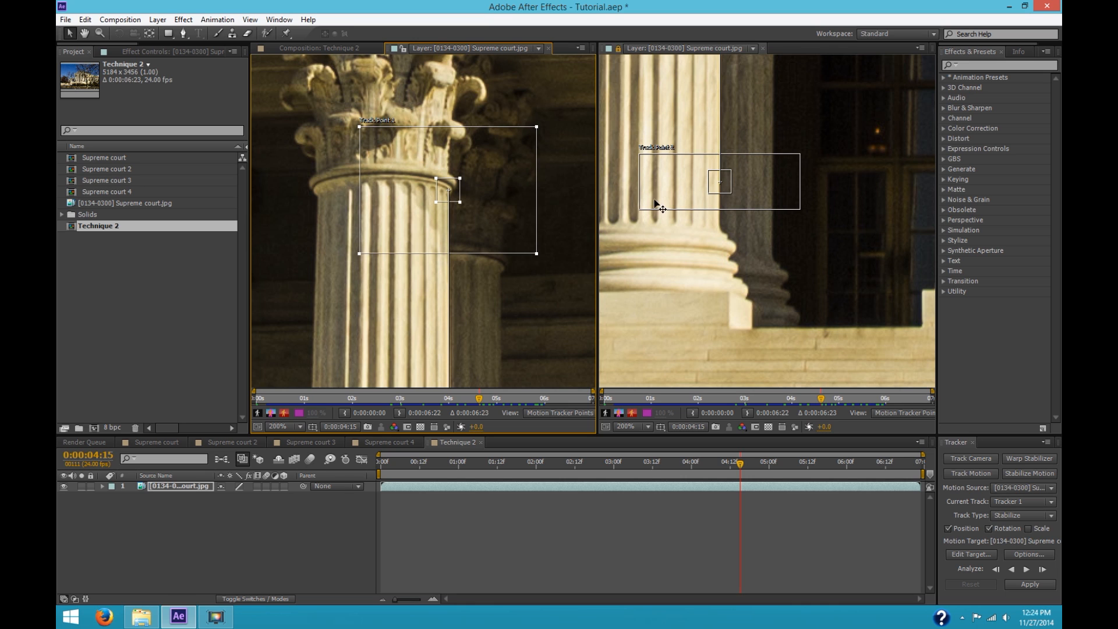
pyautogui.moveTo(748, 182)
pyautogui.mouseDown()
pyautogui.moveTo(739, 115)
pyautogui.moveTo(742, 192)
pyautogui.moveTo(738, 114)
pyautogui.moveTo(747, 184)
pyautogui.mouseUp()
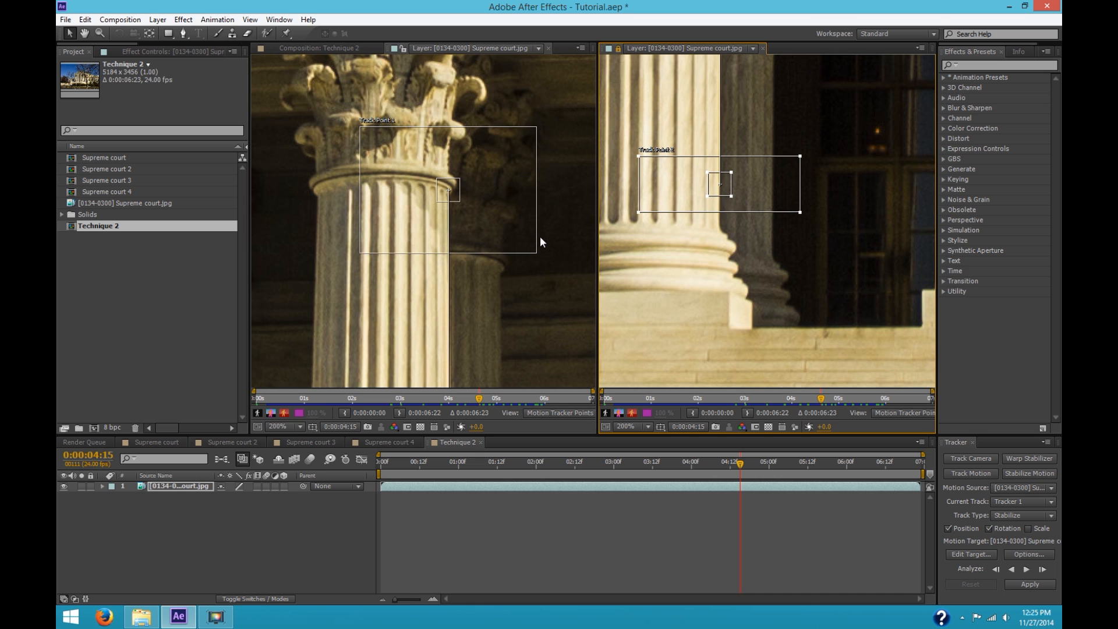
# Step: Analyze the track forward one frame at a time up to 0:00:05:00, with the layer's Motion Trackers shown
pyautogui.click(102, 487)
pyautogui.click(1042, 570)
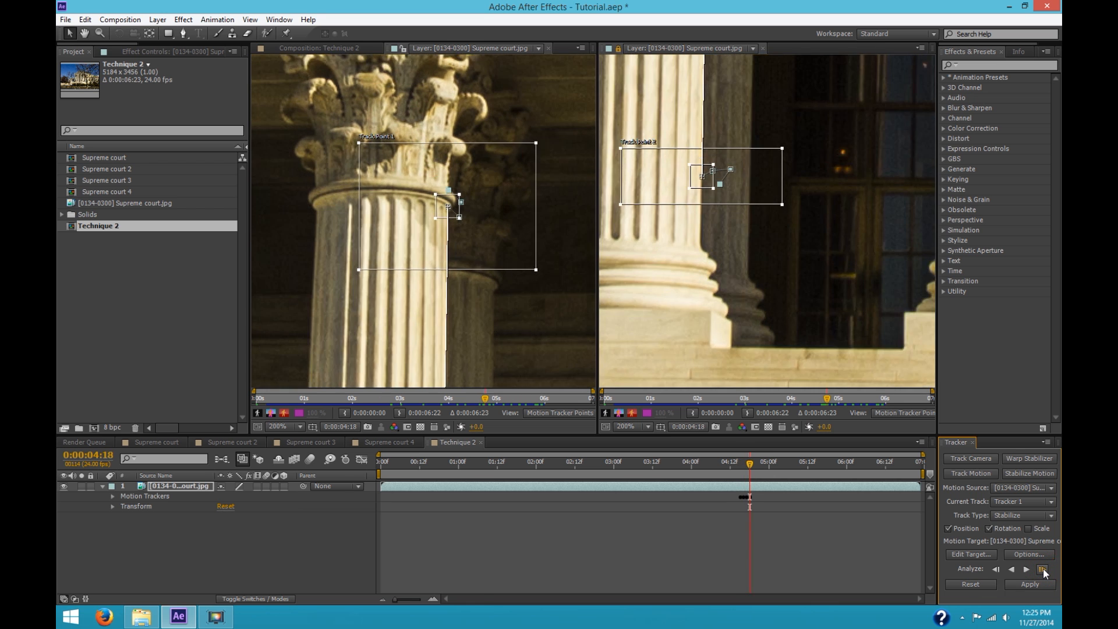
pyautogui.press('pageup')
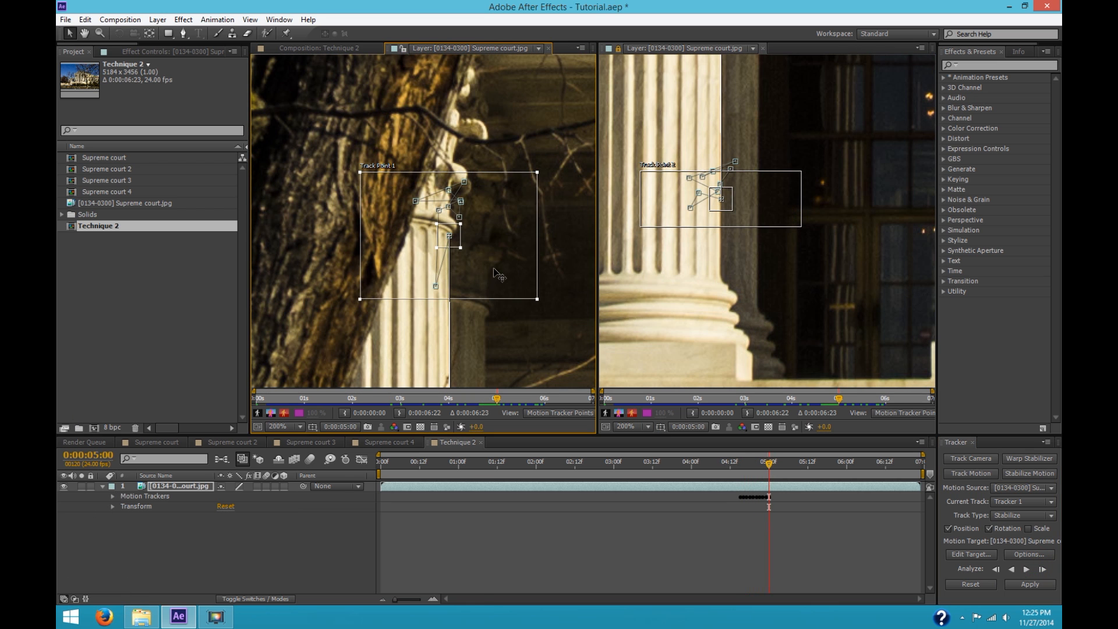
# Step: Add a second Stabilize Motion tracker to the layer and list both trackers in the timeline
pyautogui.press('space')
pyautogui.scroll(-6, 408, 262)
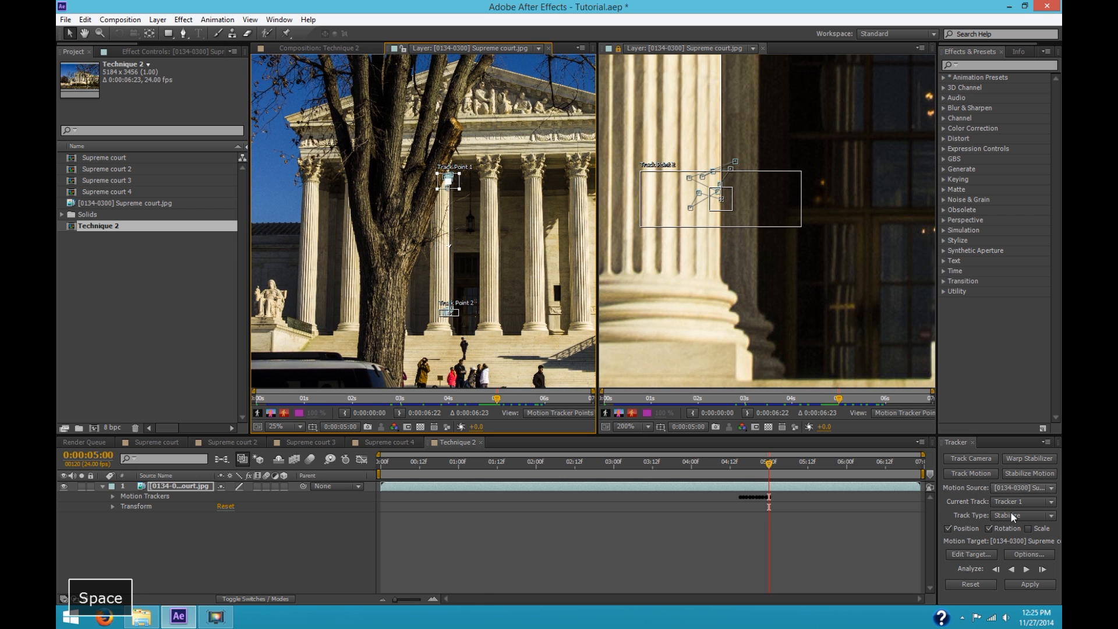
pyautogui.click(1043, 474)
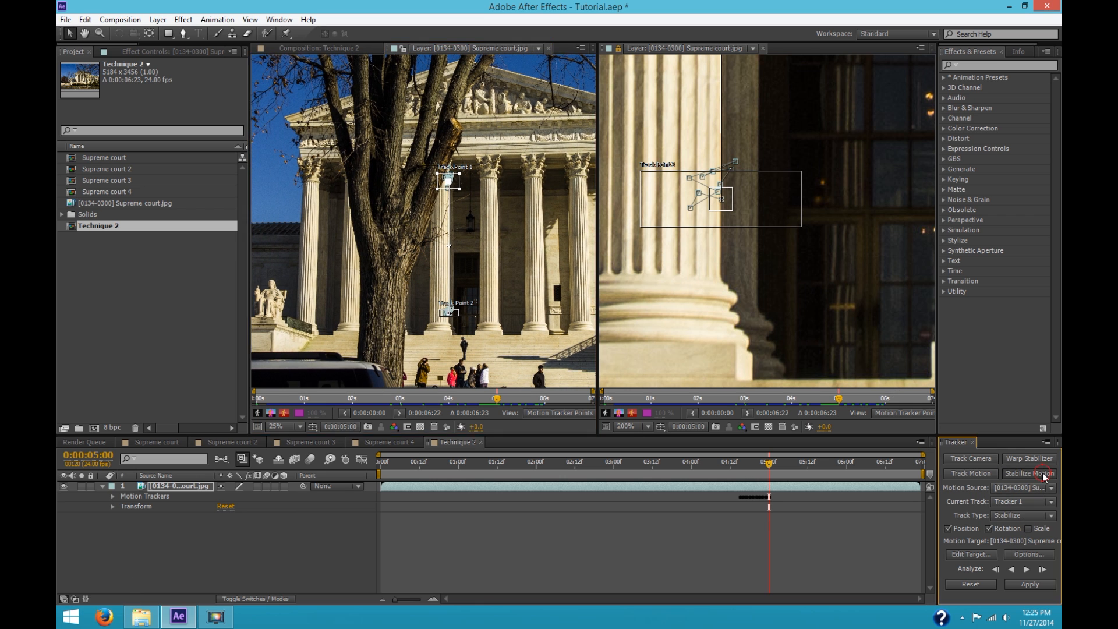
pyautogui.click(112, 496)
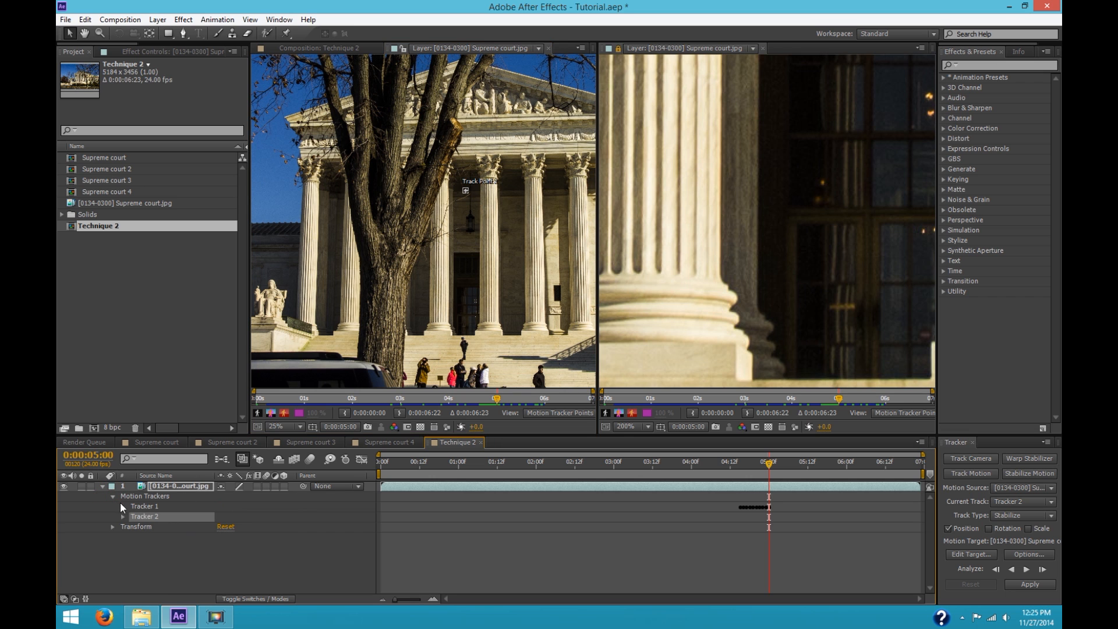
# Step: Set the current time to the first tracker's last keyframe at 0:00:05:00 and enable Rotation for Tracker 2
pyautogui.press('=')
pyautogui.press('=')
pyautogui.press('=')
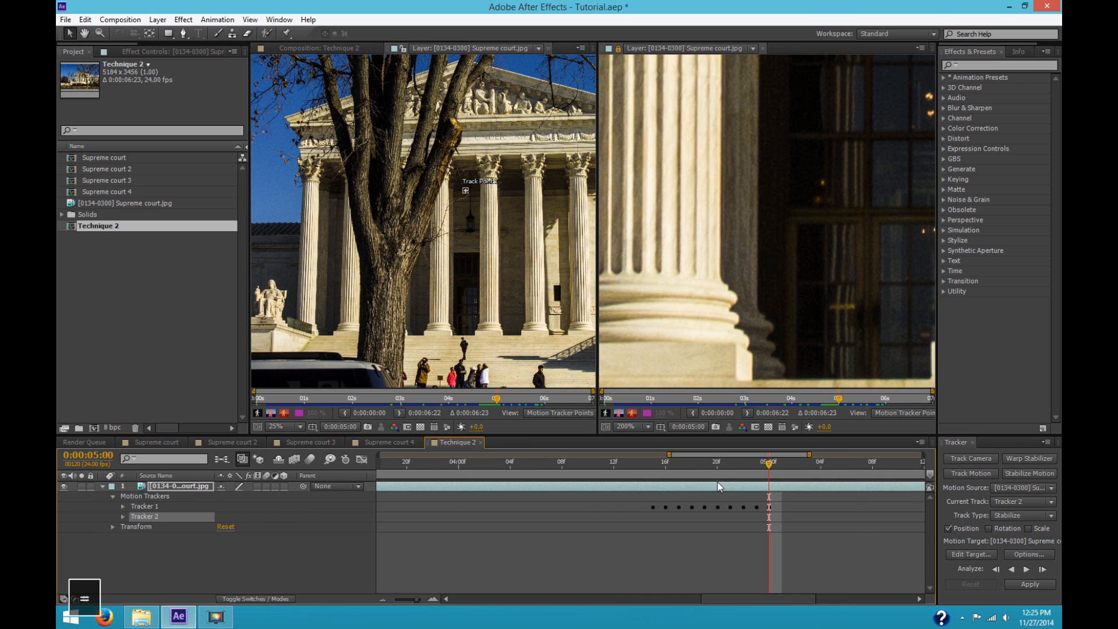
pyautogui.click(746, 465)
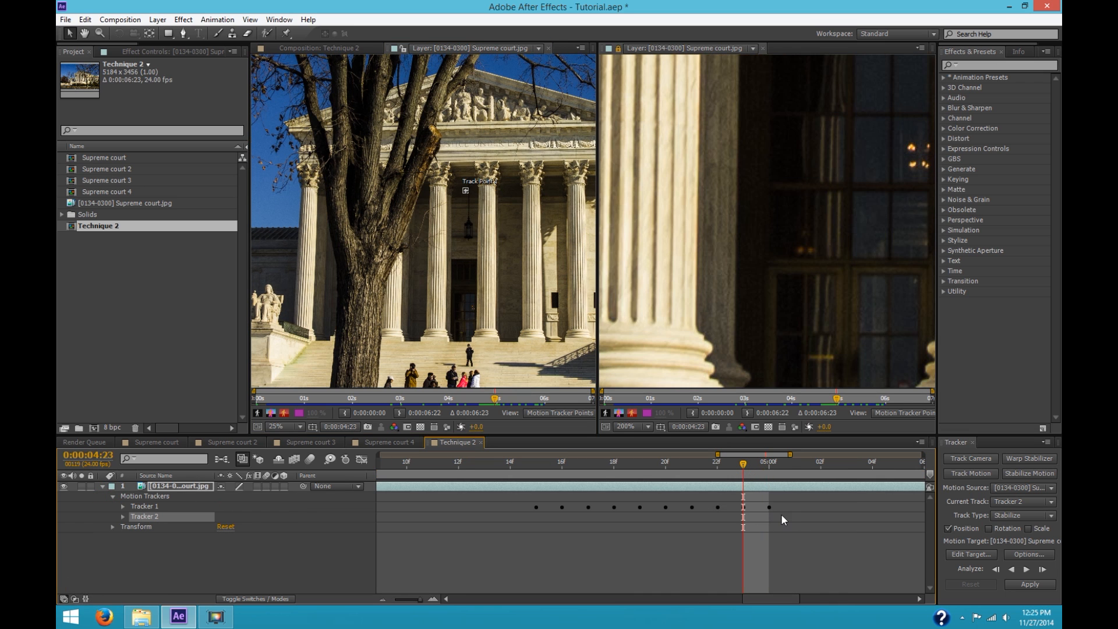
pyautogui.click(768, 469)
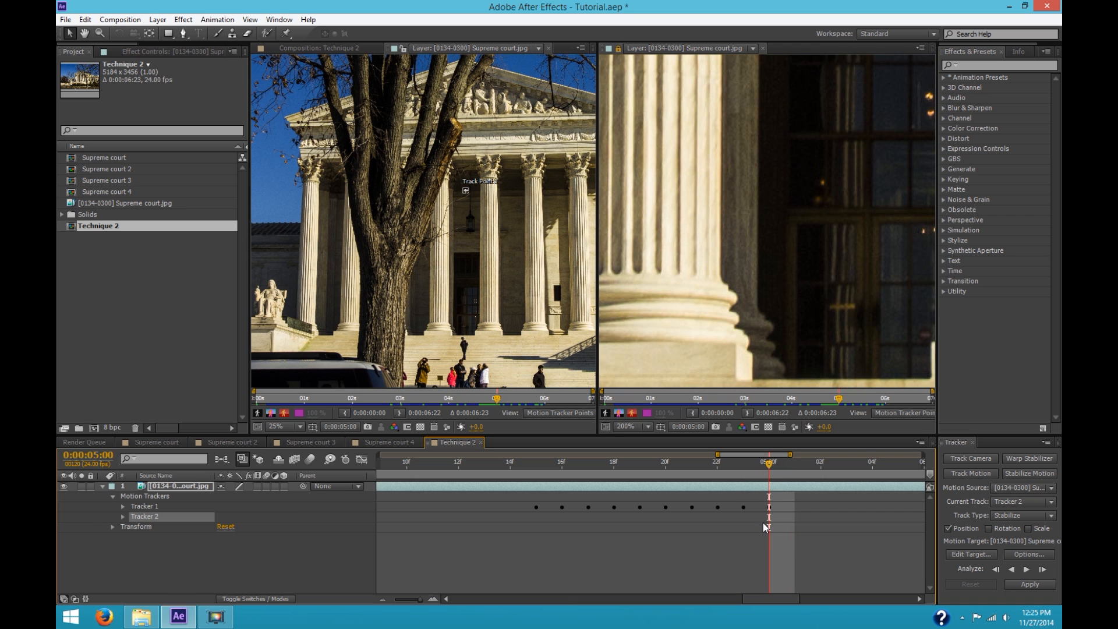
pyautogui.click(988, 528)
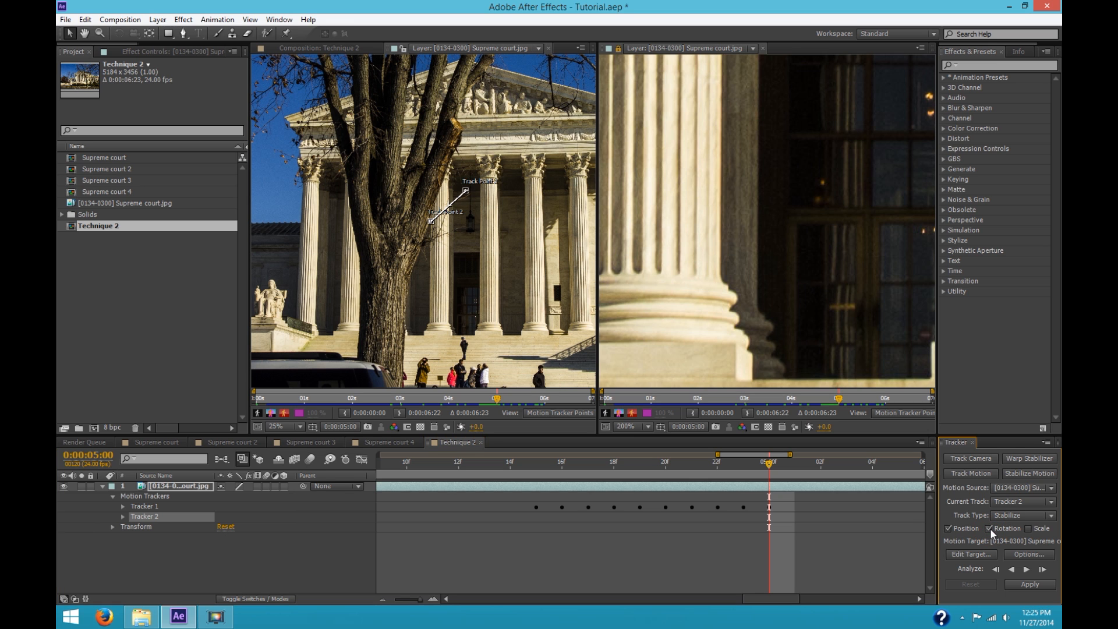
# Step: Enlarge the search region of Tracker 2's Track Point 1
pyautogui.click(470, 195)
pyautogui.moveTo(469, 193); pyautogui.dragTo(477, 199)
pyautogui.scroll(1, 474, 213)
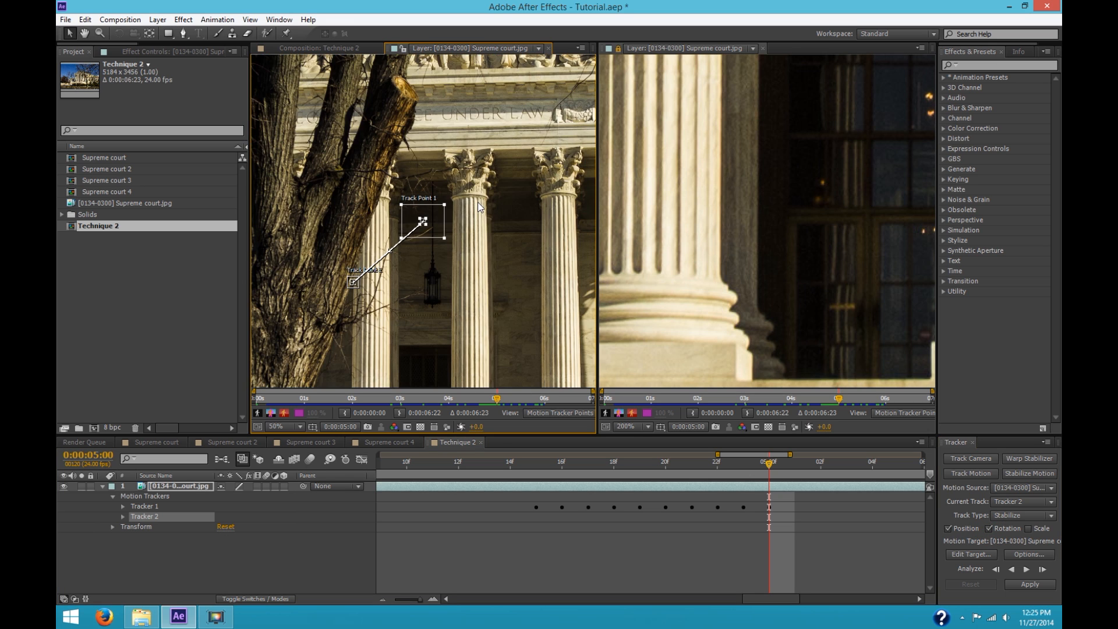
pyautogui.press('space')
pyautogui.moveTo(475, 249); pyautogui.dragTo(388, 254)
pyautogui.moveTo(340, 226); pyautogui.dragTo(178, 388)
pyautogui.hotkey('ctrl', 'z')
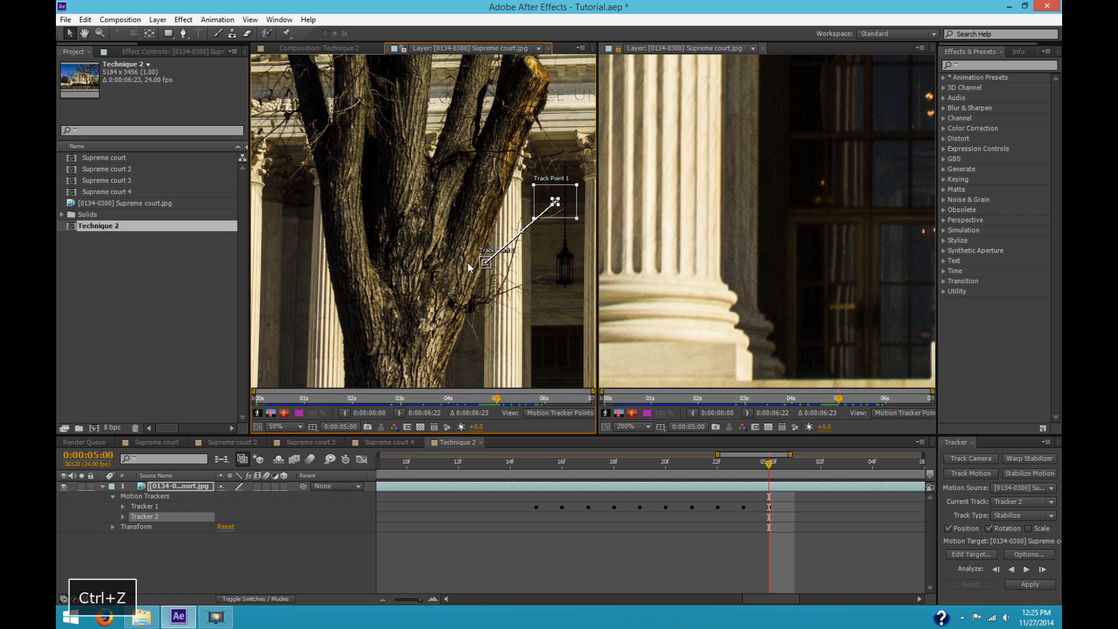
# Step: Move Tracker 2's Track Point 1 onto the edge of the second-to-last column, just below its capital
pyautogui.press('space')
pyautogui.moveTo(568, 269); pyautogui.dragTo(370, 297)
pyautogui.moveTo(357, 233); pyautogui.dragTo(449, 217)
pyautogui.press('space')
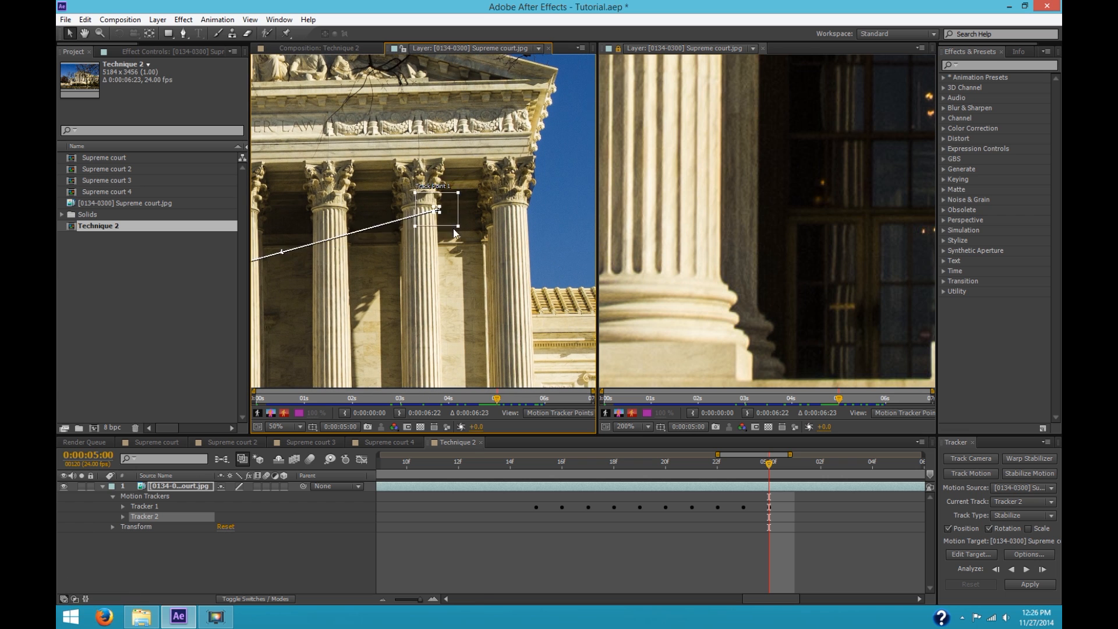
pyautogui.scroll(6, 449, 217)
pyautogui.scroll(-10, 457, 254)
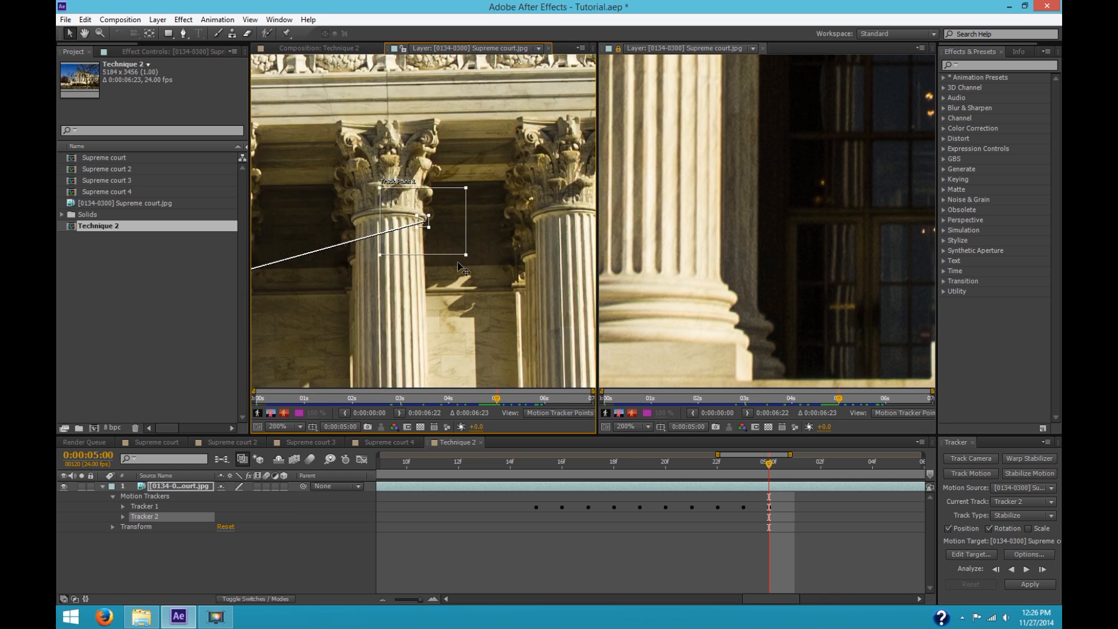
# Step: Place Tracker 2's Track Point 2 on the same column's edge just above its base, with a wide, shallow search region
pyautogui.press('space')
pyautogui.moveTo(346, 214); pyautogui.dragTo(339, 220)
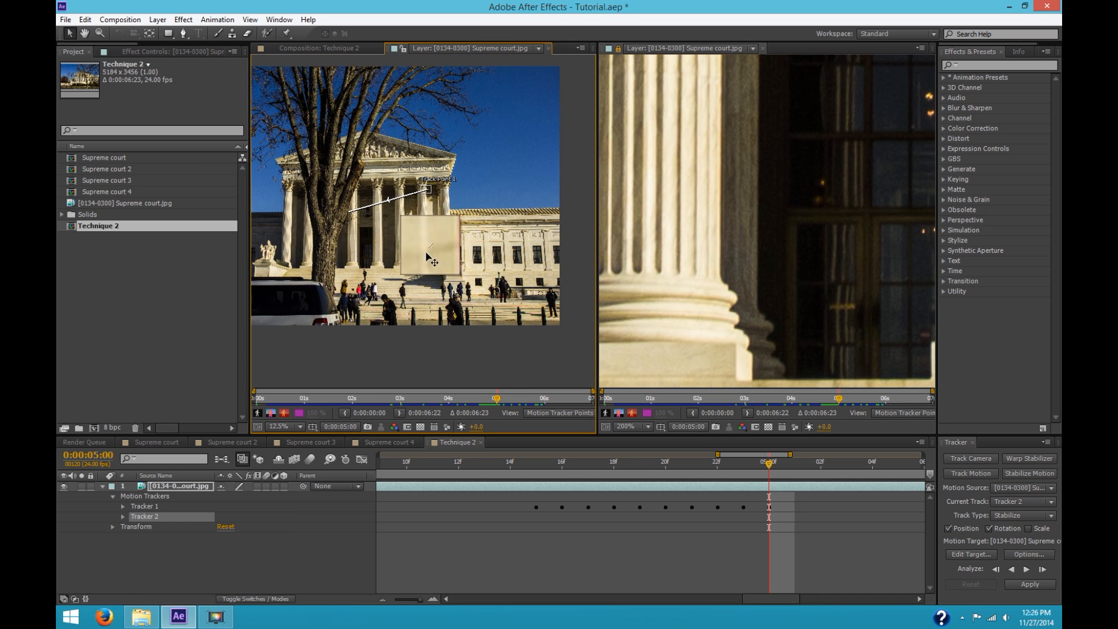
pyautogui.scroll(6, 349, 224)
pyautogui.press('space')
pyautogui.moveTo(459, 251); pyautogui.dragTo(419, 287)
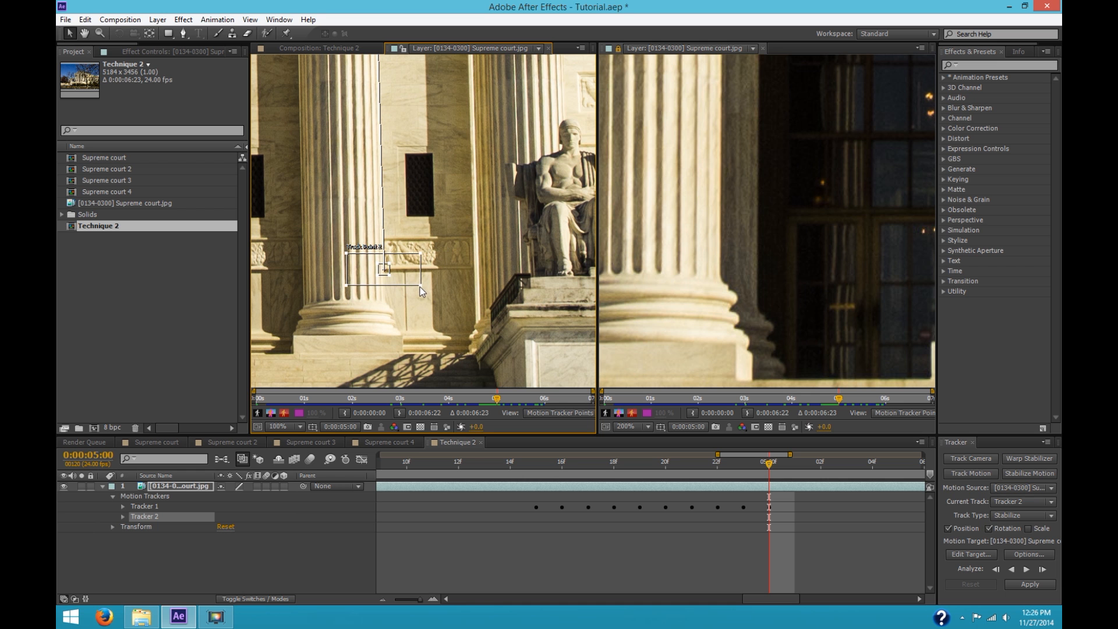
pyautogui.press('space')
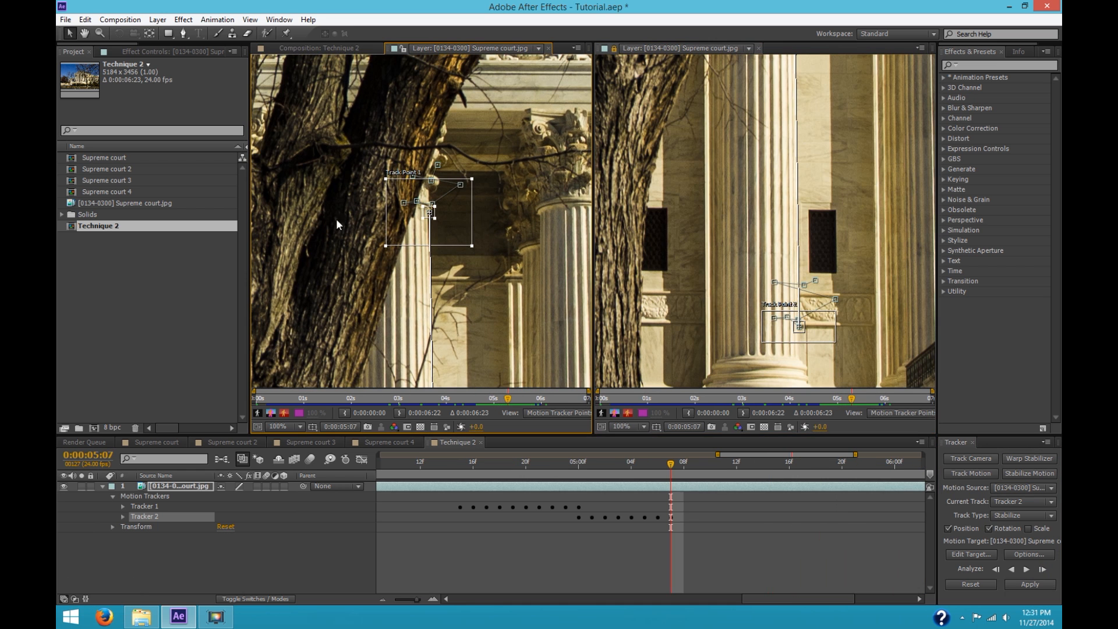
# Step: Step forward to 0:00:05:08 and examine the area around Track Point 1 where the tree trunk crosses the tracked column
pyautogui.scroll(1, 420, 232)
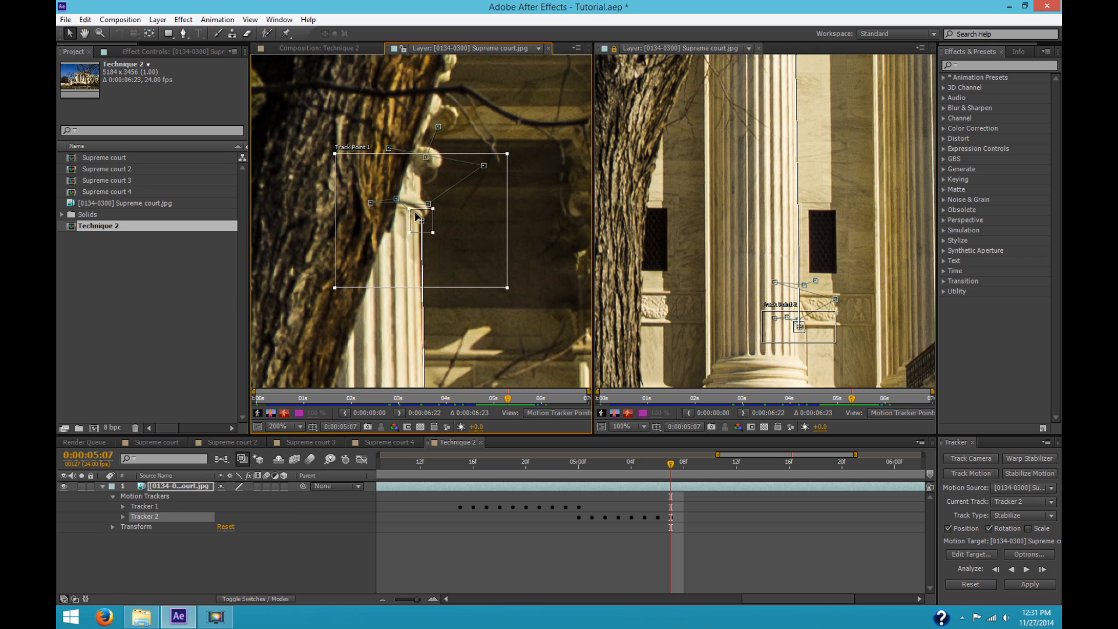
pyautogui.press('space')
pyautogui.moveTo(382, 231); pyautogui.dragTo(461, 247)
pyautogui.press('pagedown')
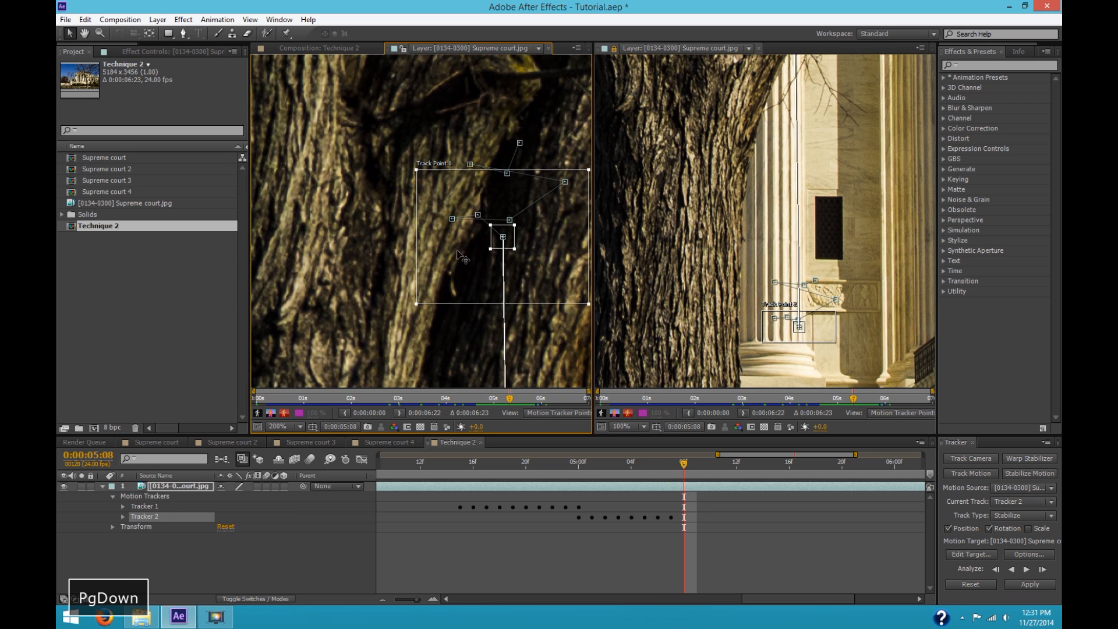
pyautogui.press('space')
pyautogui.moveTo(578, 271); pyautogui.dragTo(394, 261)
pyautogui.scroll(-1, 395, 260)
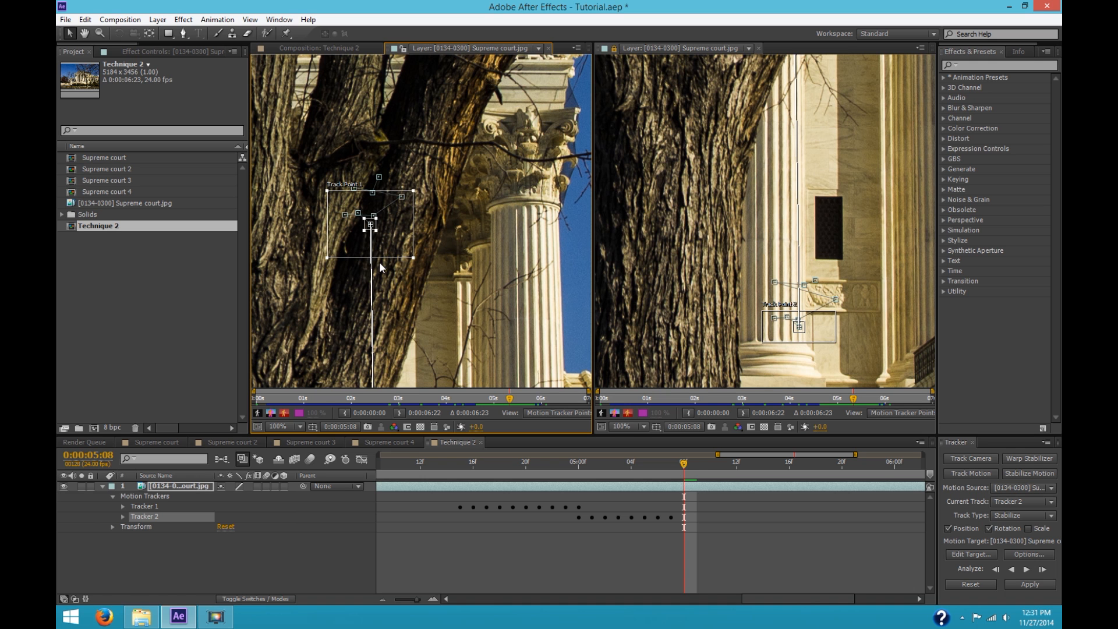
# Step: Return to 0:00:05:07 and add a third Stabilize tracker with both position and rotation tracking
pyautogui.press('pagedown')
pyautogui.press('pageup')
pyautogui.press('pageup')
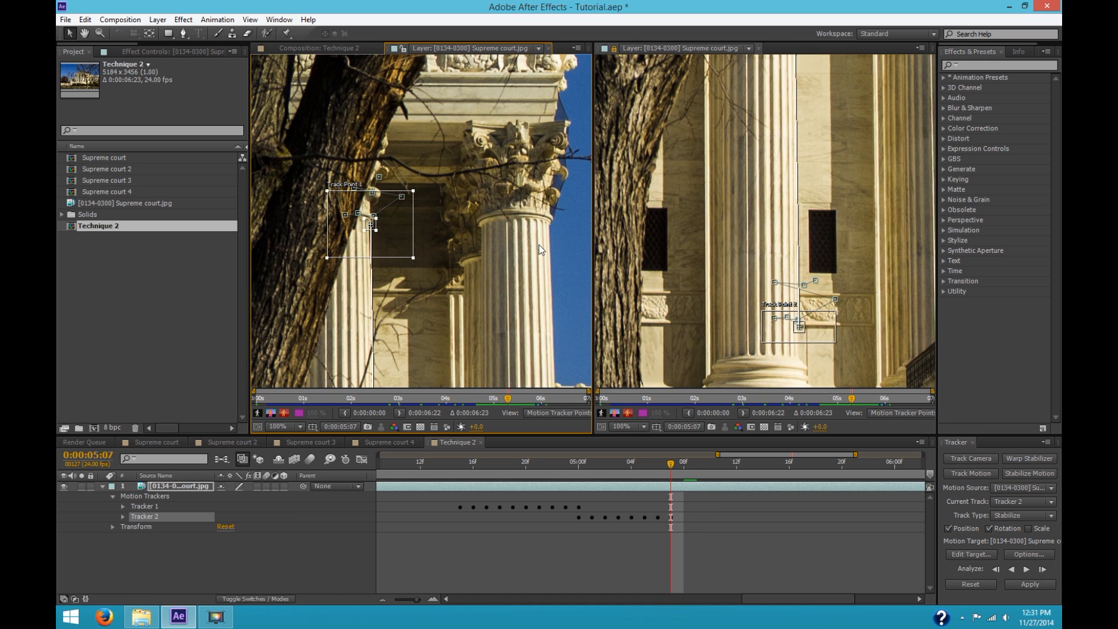
pyautogui.click(1039, 472)
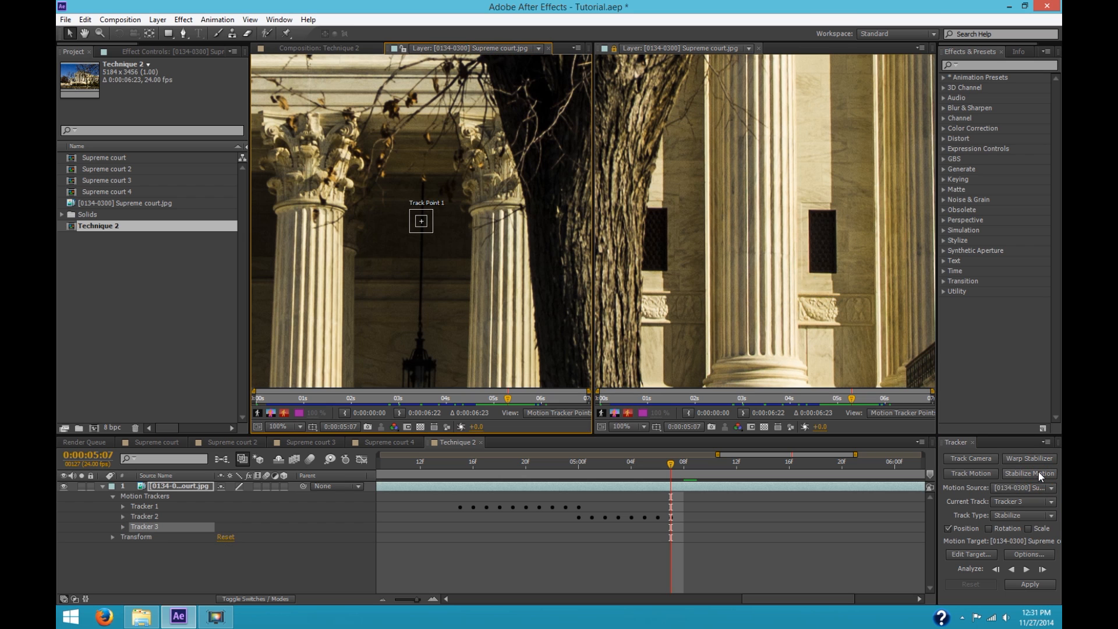
pyautogui.click(989, 529)
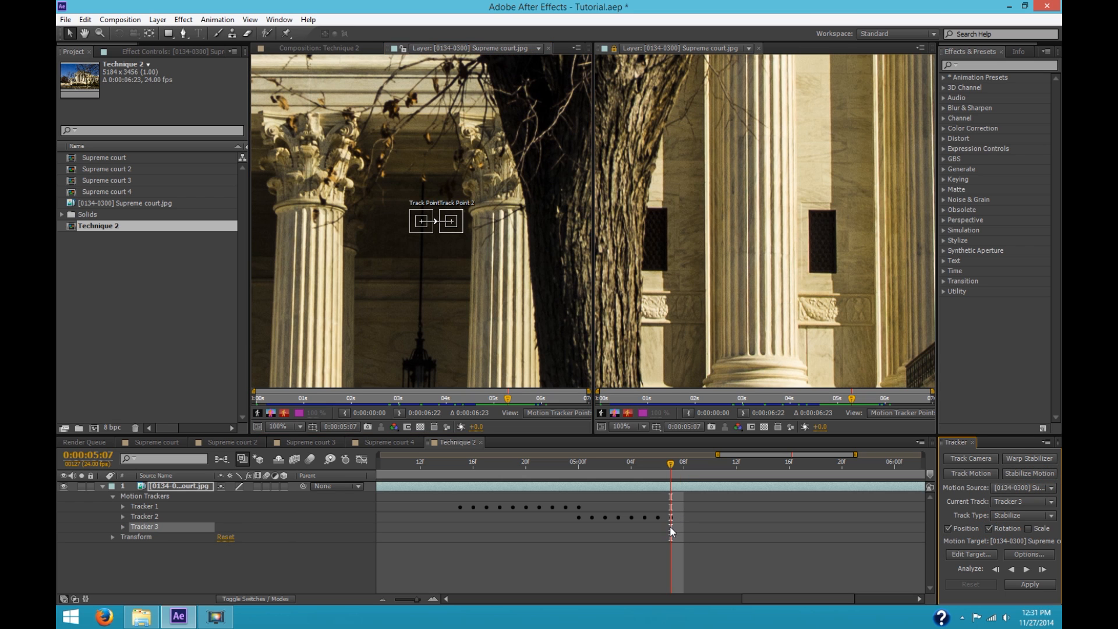
# Step: Place Tracker 3's Track Point 1 on the right edge of the second column from the left, just below its capital, with a large search region
pyautogui.moveTo(432, 232); pyautogui.dragTo(481, 272)
pyautogui.press('space')
pyautogui.moveTo(452, 300); pyautogui.dragTo(663, 312)
pyautogui.scroll(-2, 641, 300)
pyautogui.moveTo(518, 289); pyautogui.dragTo(543, 293)
pyautogui.scroll(-2, 544, 293)
pyautogui.moveTo(479, 257); pyautogui.dragTo(390, 235)
pyautogui.scroll(3, 389, 234)
pyautogui.press('space')
pyautogui.moveTo(432, 282); pyautogui.dragTo(469, 307)
# Step: Place Tracker 3's Track Point 2 on the same column's edge just above its base, with a wide, shallow search region
pyautogui.moveTo(663, 115); pyautogui.dragTo(774, 261)
pyautogui.scroll(4, 769, 254)
pyautogui.moveTo(783, 299); pyautogui.dragTo(806, 361)
pyautogui.scroll(-3, 801, 350)
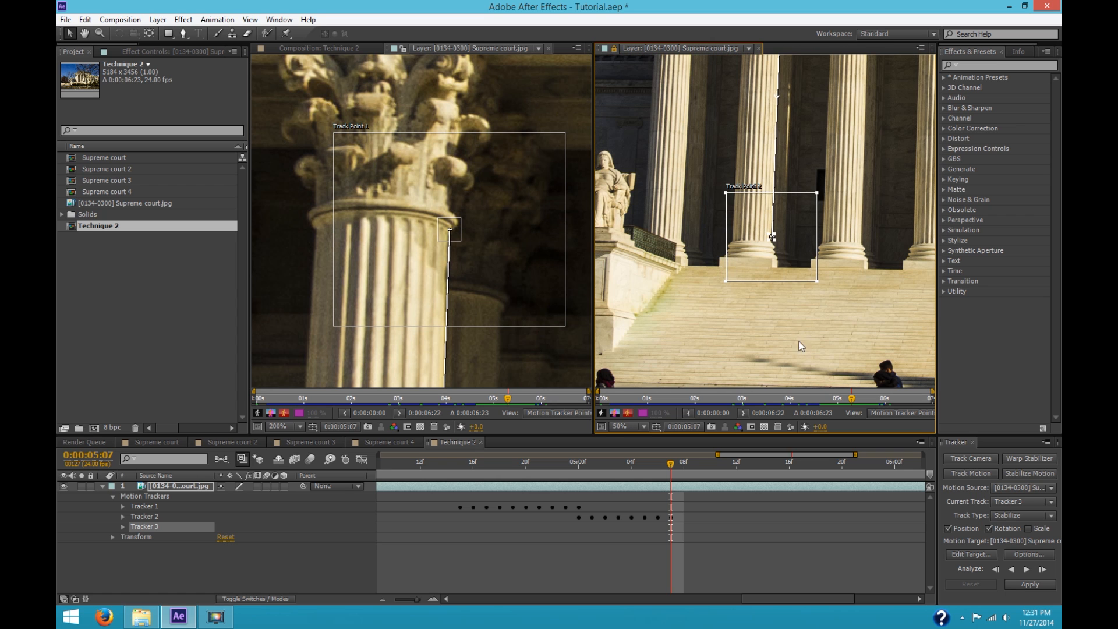
pyautogui.moveTo(818, 282); pyautogui.dragTo(808, 249)
pyautogui.scroll(2, 792, 251)
pyautogui.scroll(1, 784, 241)
# Step: Analyze Tracker 3 forward one frame at a time from 0:00:05:07 to 0:00:06:12
pyautogui.click(466, 244)
pyautogui.click(1042, 569)
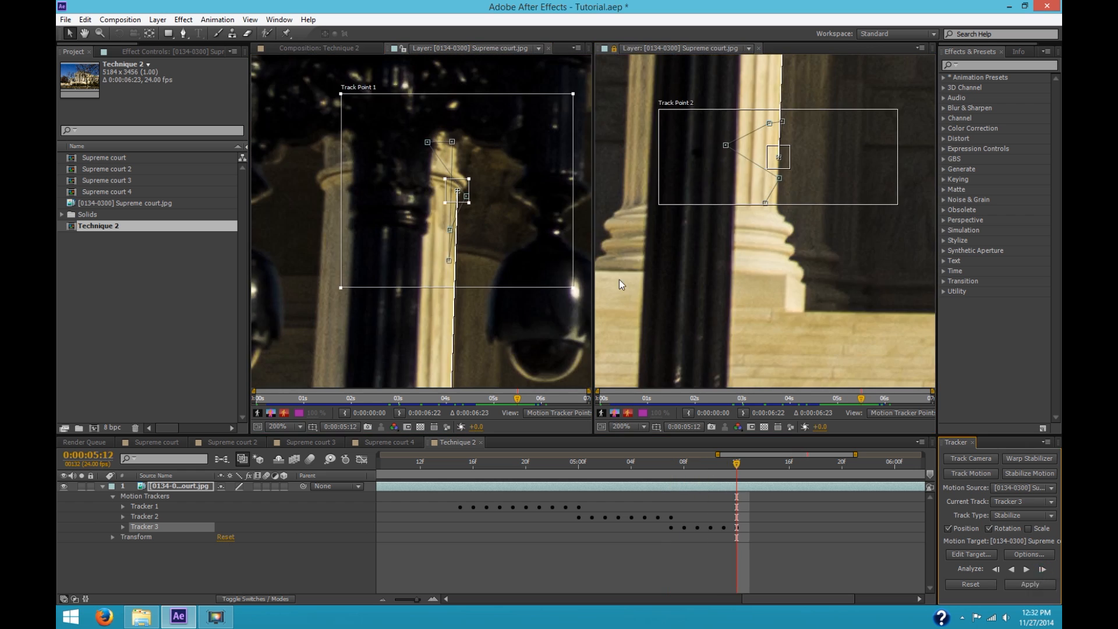
pyautogui.click(1043, 569)
pyautogui.click(1042, 569)
pyautogui.moveTo(490, 297); pyautogui.dragTo(474, 264)
pyautogui.click(1042, 568)
pyautogui.click(1042, 569)
pyautogui.moveTo(855, 455); pyautogui.dragTo(890, 454)
pyautogui.click(1042, 569)
pyautogui.click(1042, 569)
pyautogui.click(1042, 569)
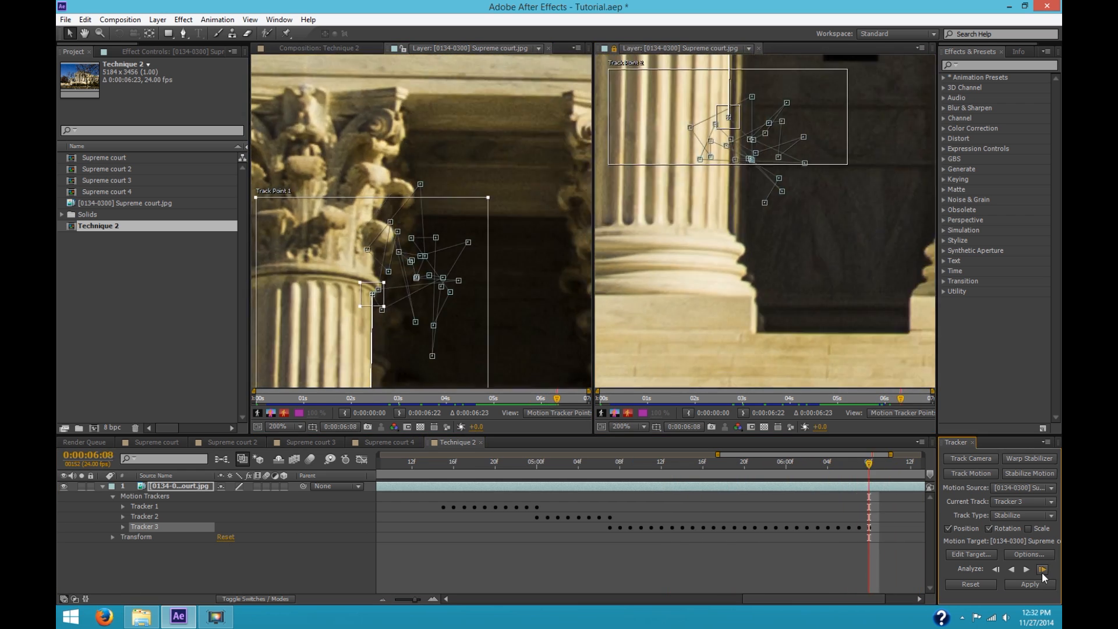
pyautogui.click(1043, 569)
pyautogui.click(1043, 569)
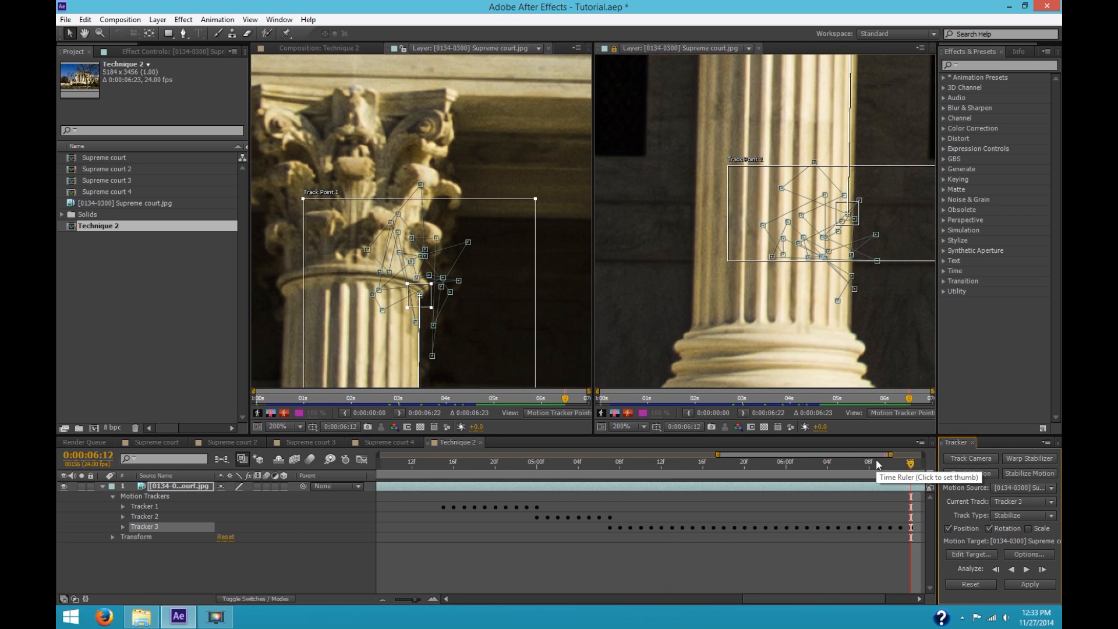
# Step: Return to 0:00:04:15 and apply Tracker 1's stabilization to the layer
pyautogui.click(445, 466)
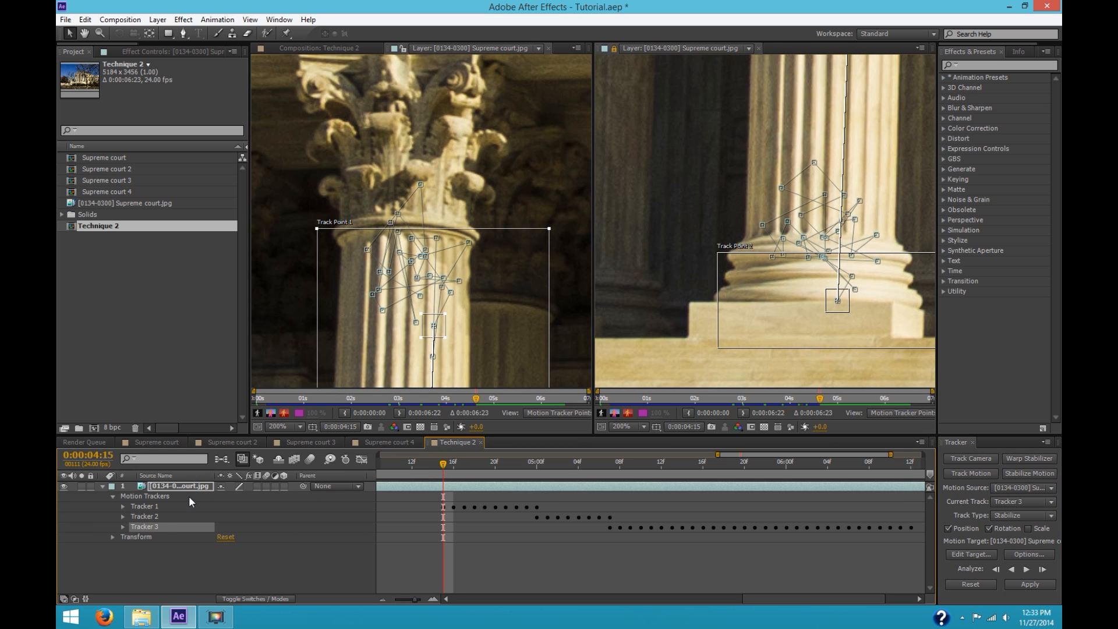
pyautogui.click(150, 507)
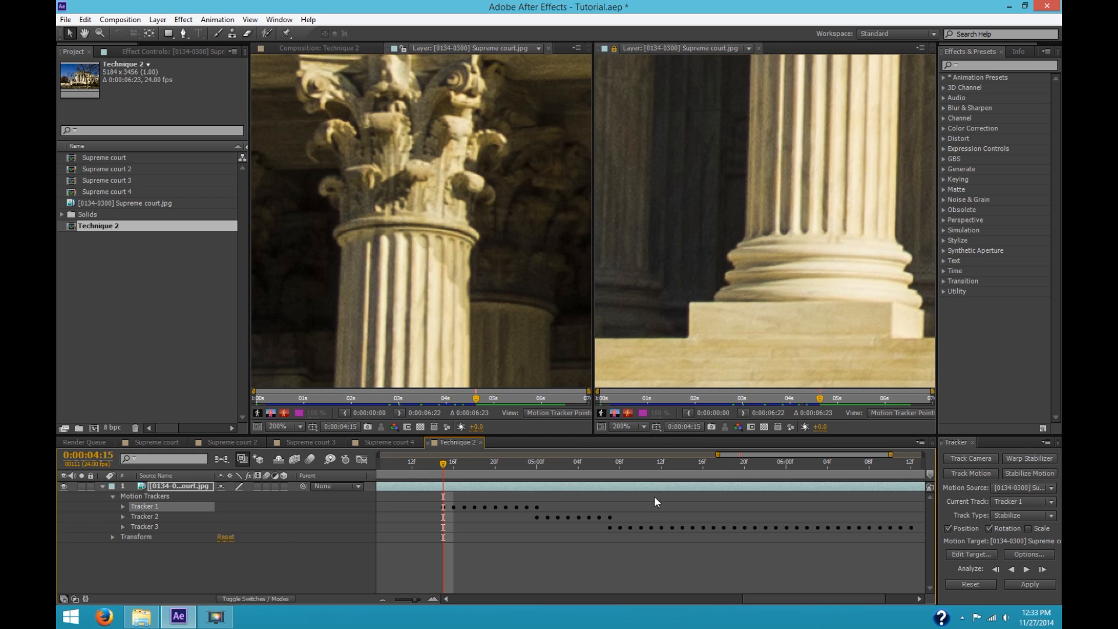
pyautogui.click(1030, 584)
pyautogui.click(582, 277)
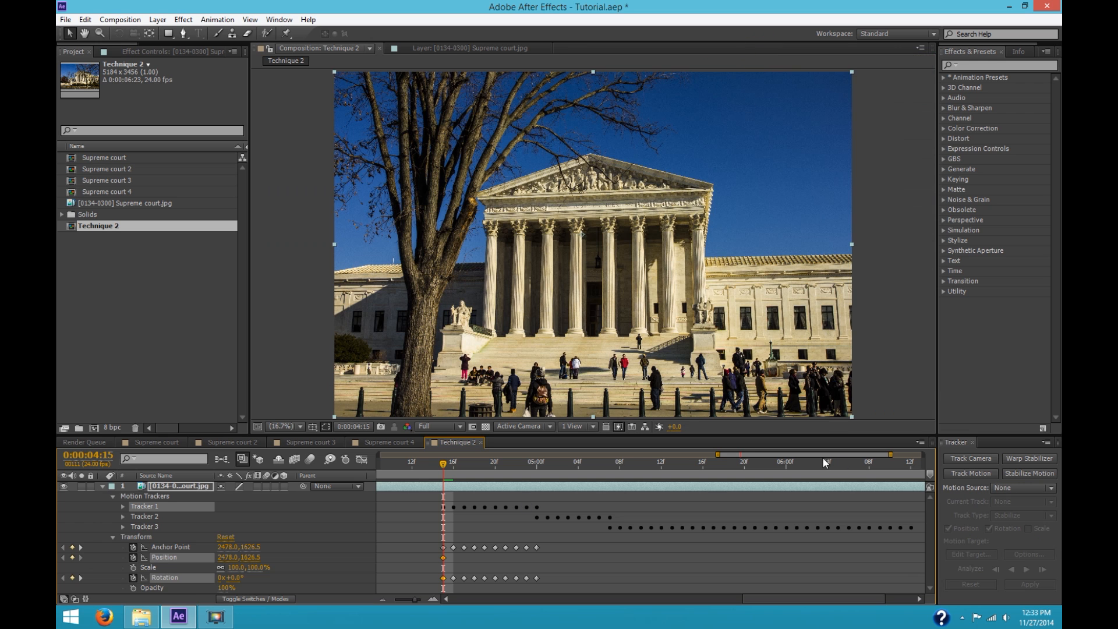
# Step: Show the full timeline and set the work area to cover only Tracker 1's keyframes, from 0:00:04:15 to about 0:00:05:00
pyautogui.moveTo(716, 453); pyautogui.dragTo(213, 457)
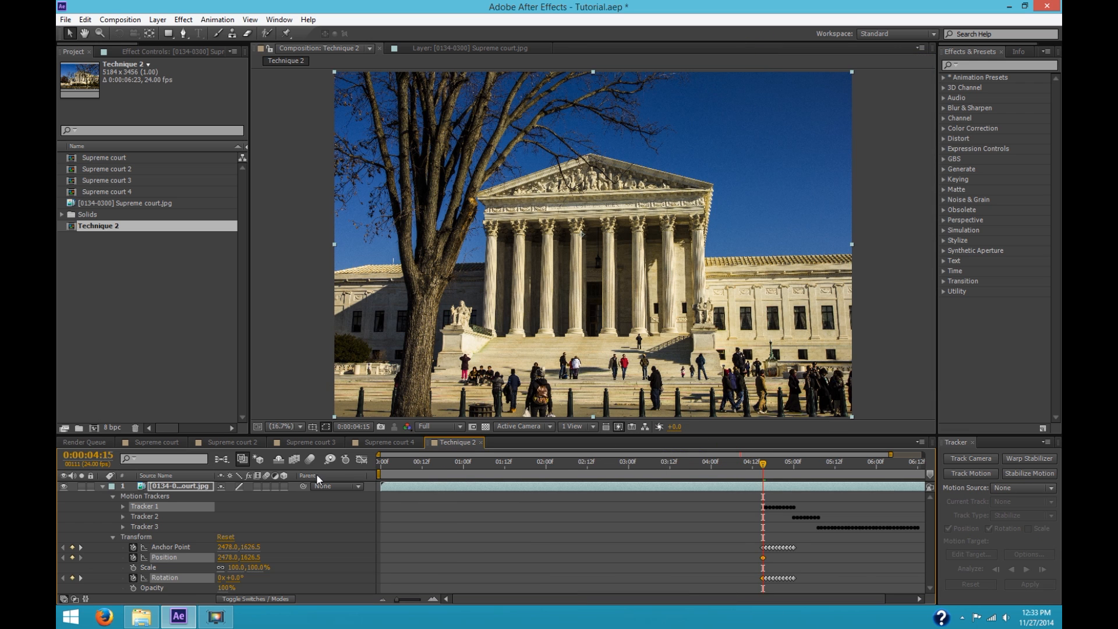
pyautogui.moveTo(377, 475); pyautogui.dragTo(765, 494)
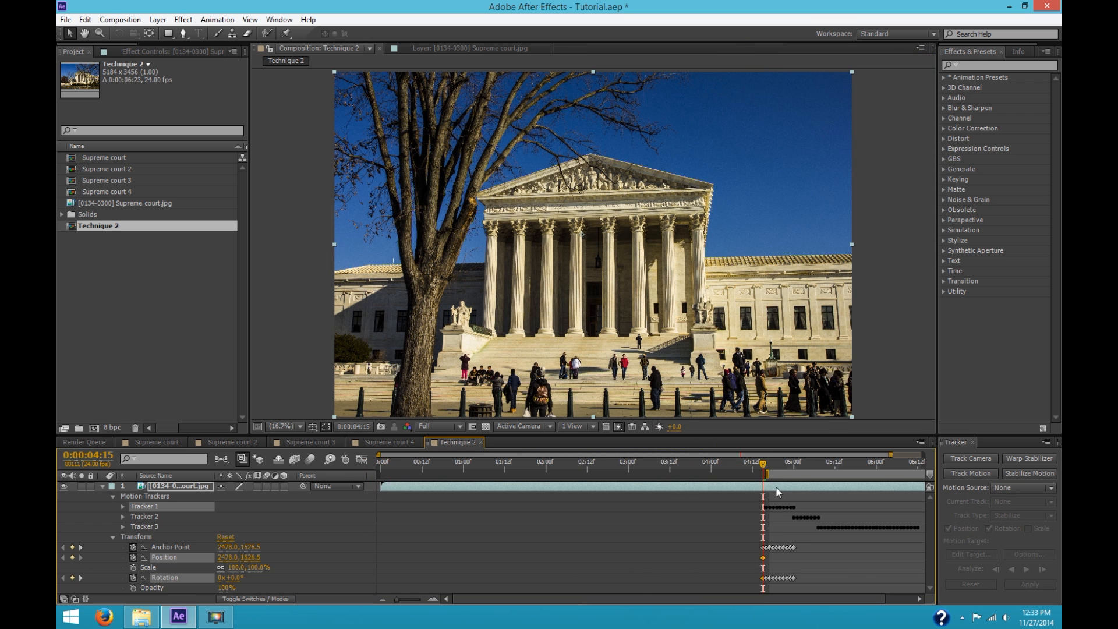
pyautogui.moveTo(890, 456); pyautogui.dragTo(773, 473)
pyautogui.press('.')
pyautogui.scroll(-1, 530, 272)
# Step: Set the composition preview resolution to Quarter and run a RAM preview of the work area
pyautogui.click(460, 426)
pyautogui.press('q')
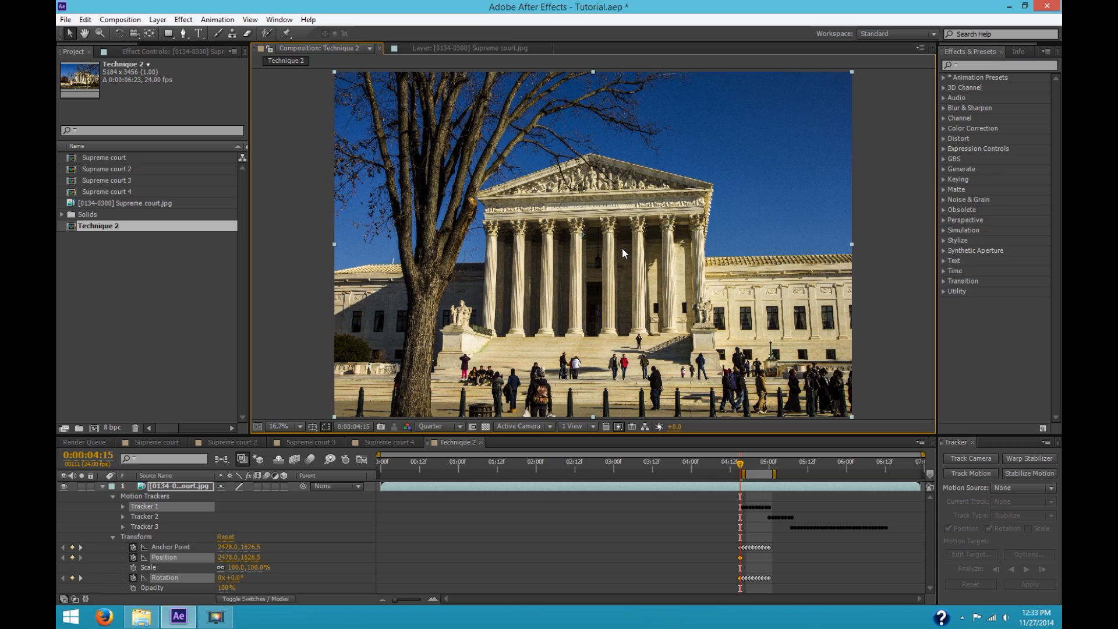
pyautogui.press('0')
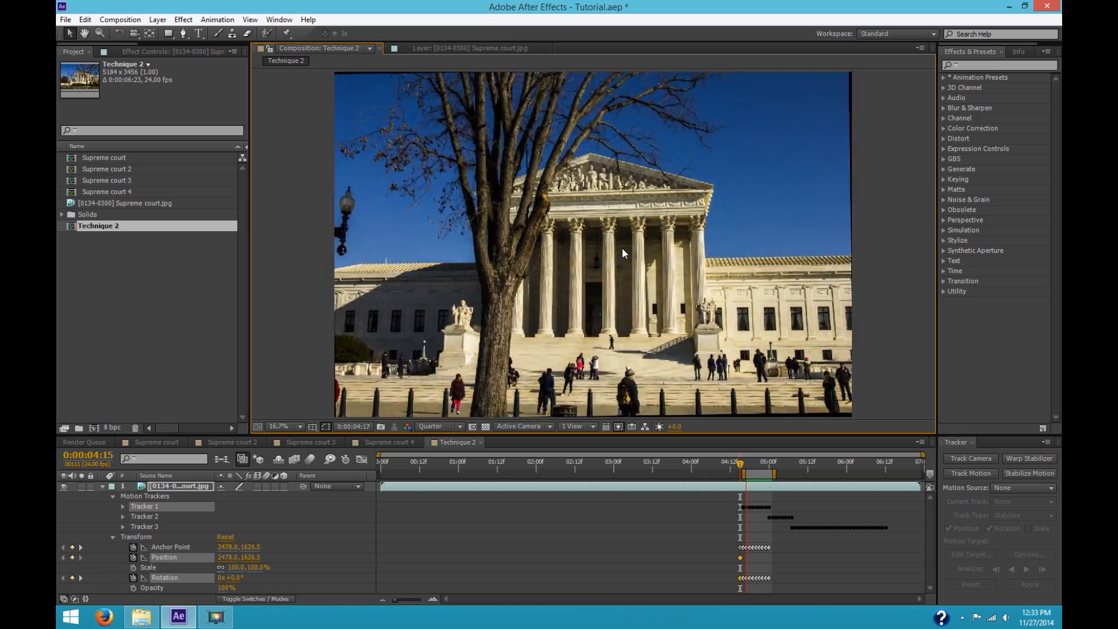
pyautogui.press('space')
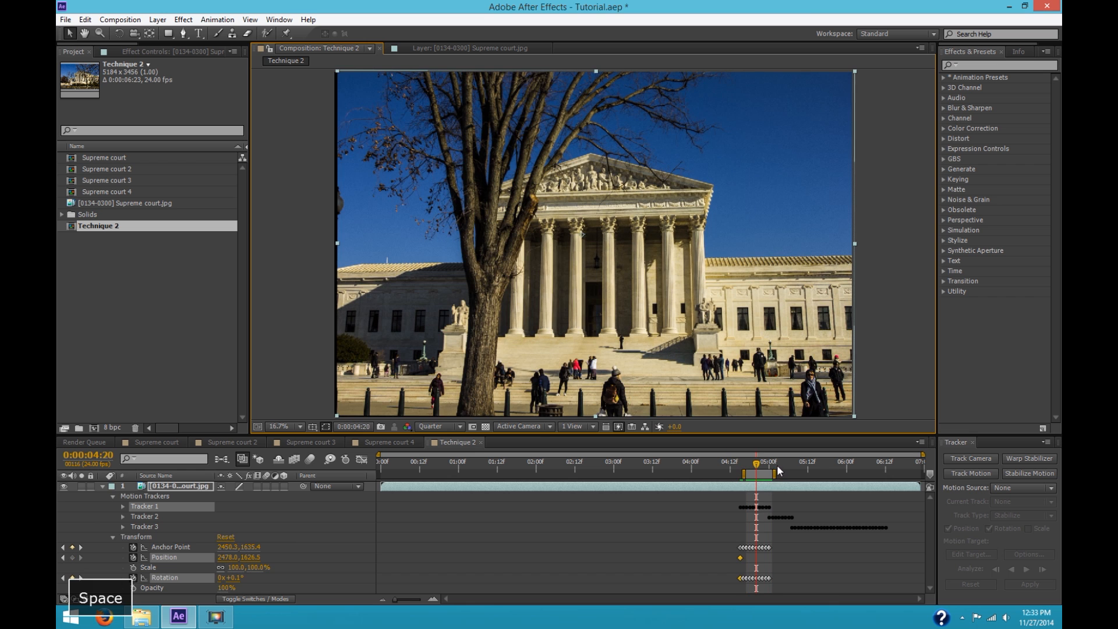
# Step: Choose the Supreme court sequence as motion source and apply Tracker 2 in the X and Y dimensions
pyautogui.click(1044, 487)
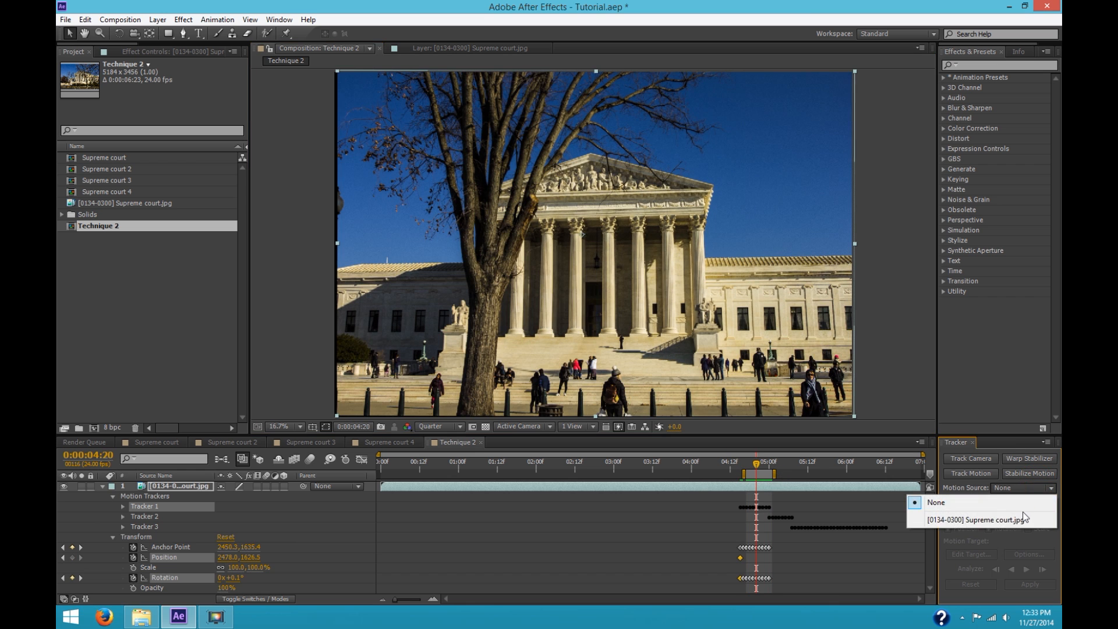
pyautogui.click(1026, 516)
pyautogui.click(1026, 501)
pyautogui.click(1027, 502)
pyautogui.click(1025, 546)
pyautogui.click(1034, 583)
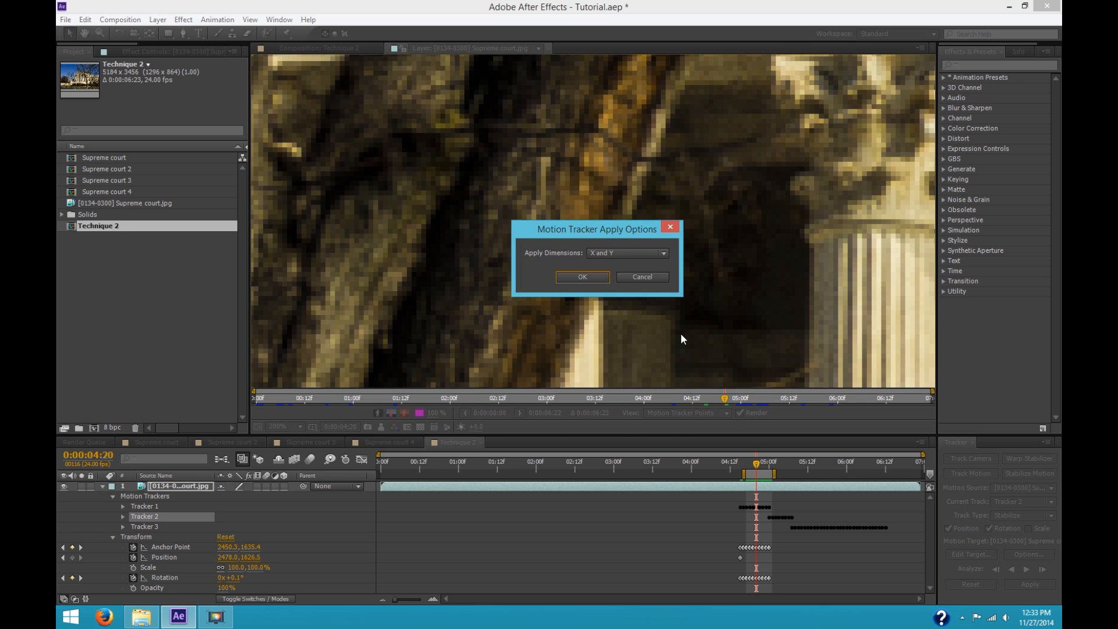
pyautogui.click(591, 280)
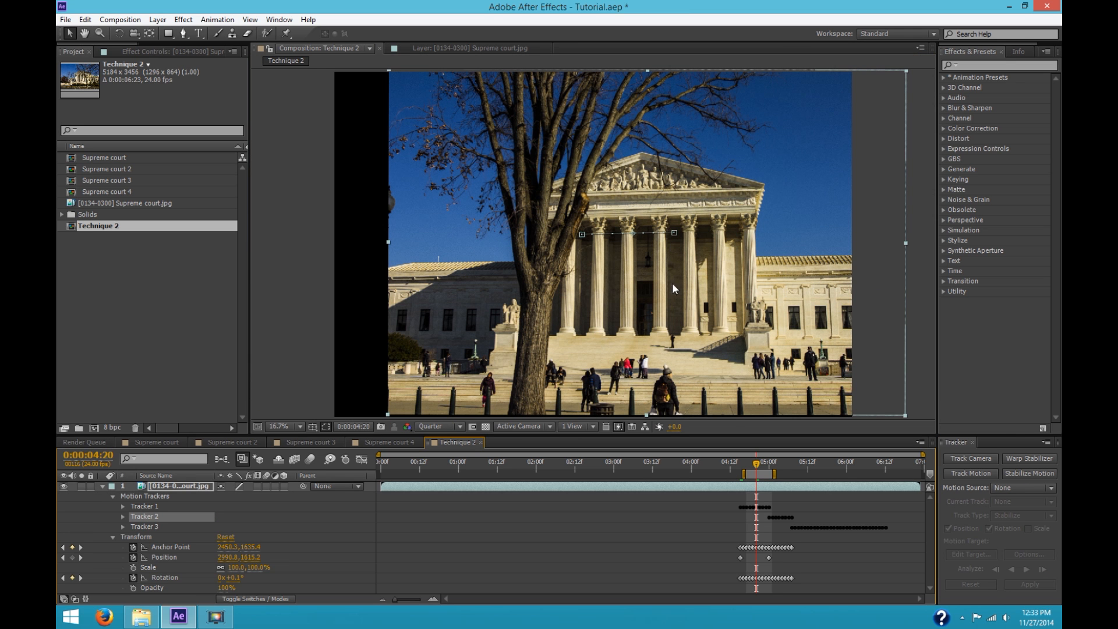
# Step: Extend the work area to the end of Tracker 2's keyframes and preview it from 0:00:04:15
pyautogui.moveTo(777, 469); pyautogui.dragTo(797, 472)
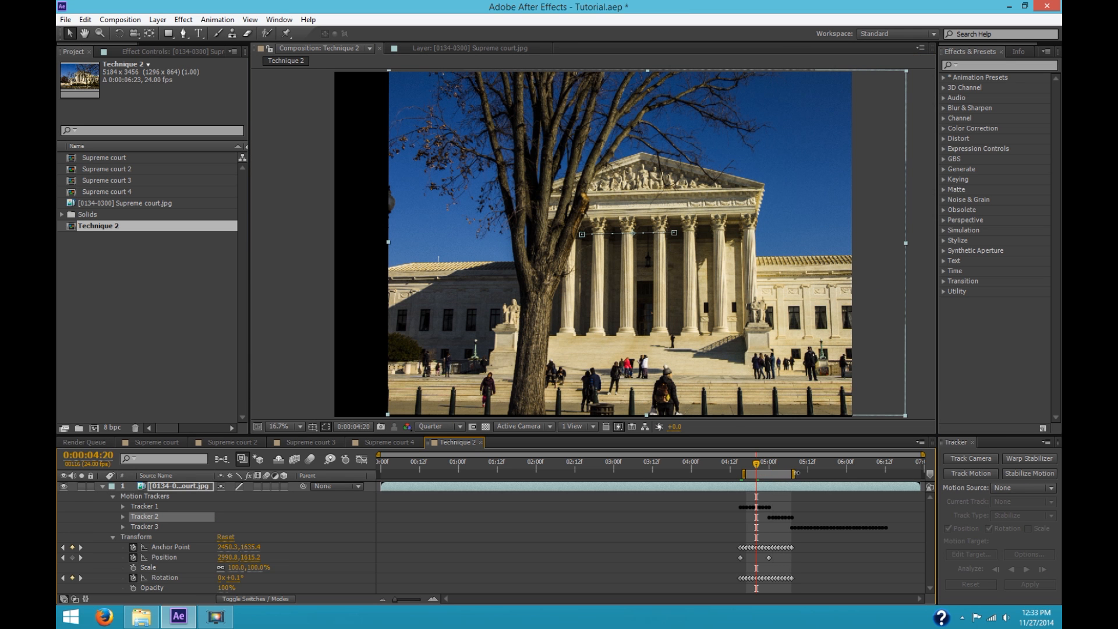
pyautogui.click(740, 463)
pyautogui.press('=')
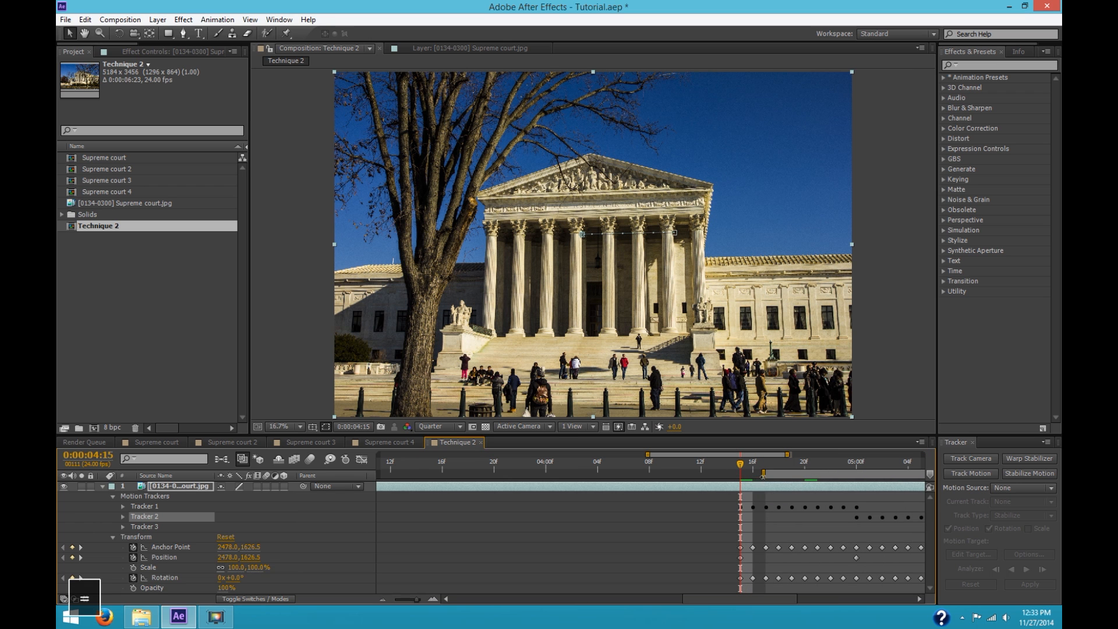
pyautogui.press('-')
pyautogui.press('-')
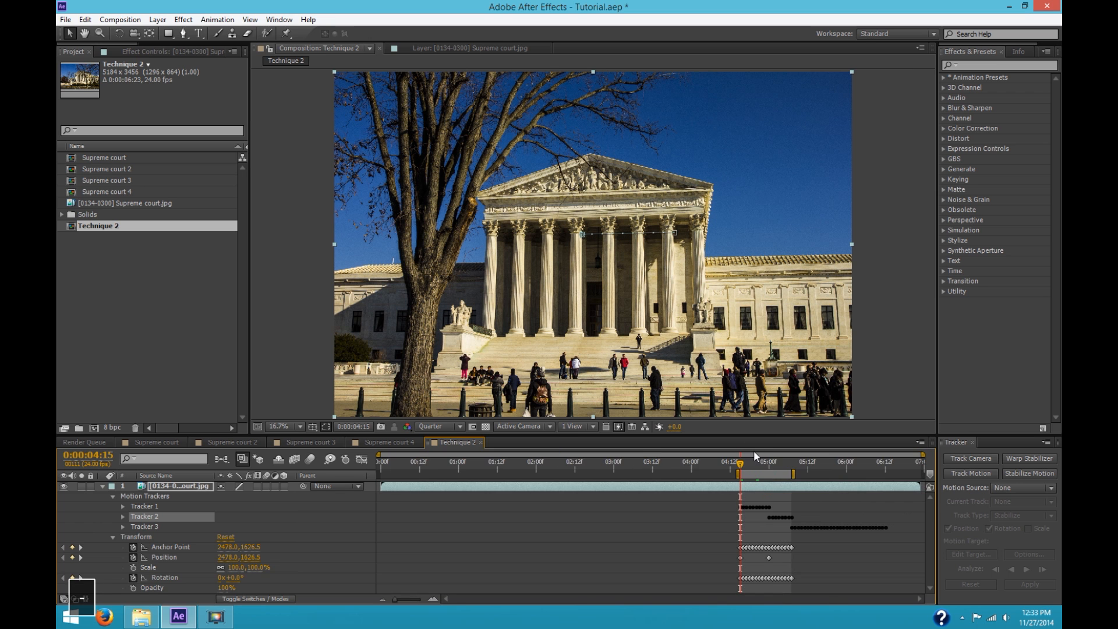
pyautogui.press('0')
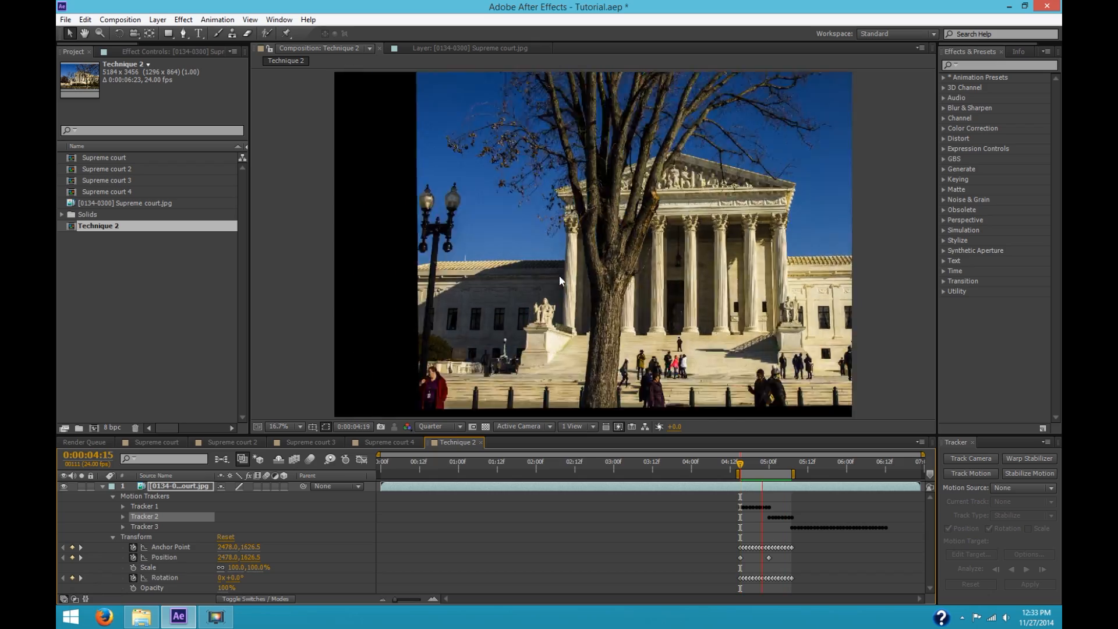
pyautogui.press('space')
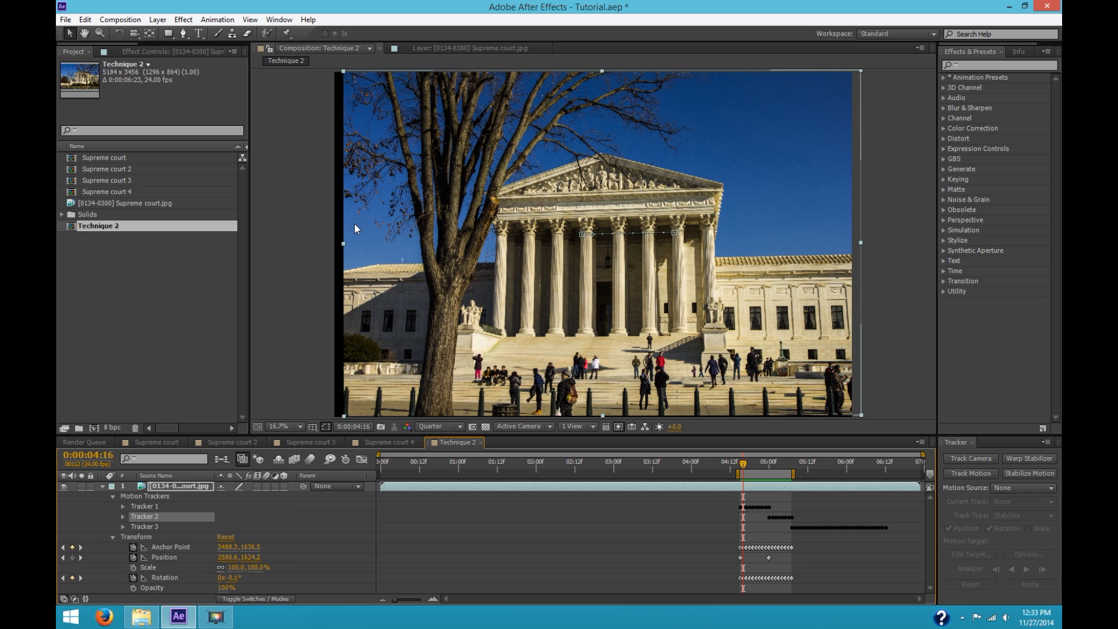
# Step: Step frame by frame from 0:00:04:16 to 0:00:05:00 to examine how the building drifts, and return to 0:00:04:16
pyautogui.press('pagedown')
pyautogui.press('pagedown')
pyautogui.press('pagedown')
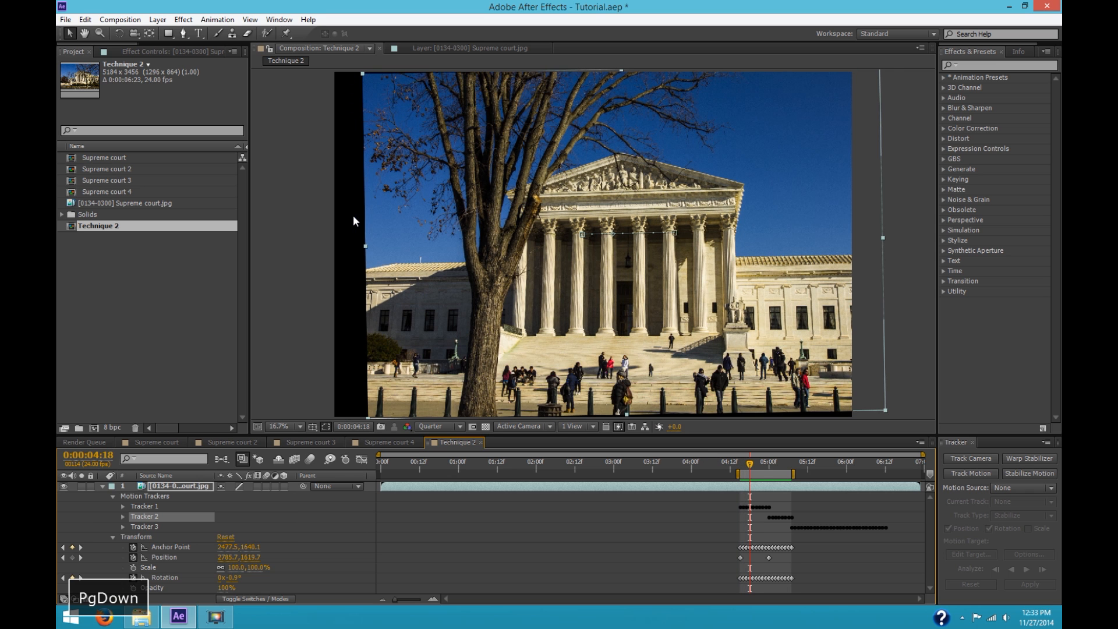
pyautogui.press('pagedown')
pyautogui.press('pagedown')
pyautogui.press('pagedown')
pyautogui.press('pagedown')
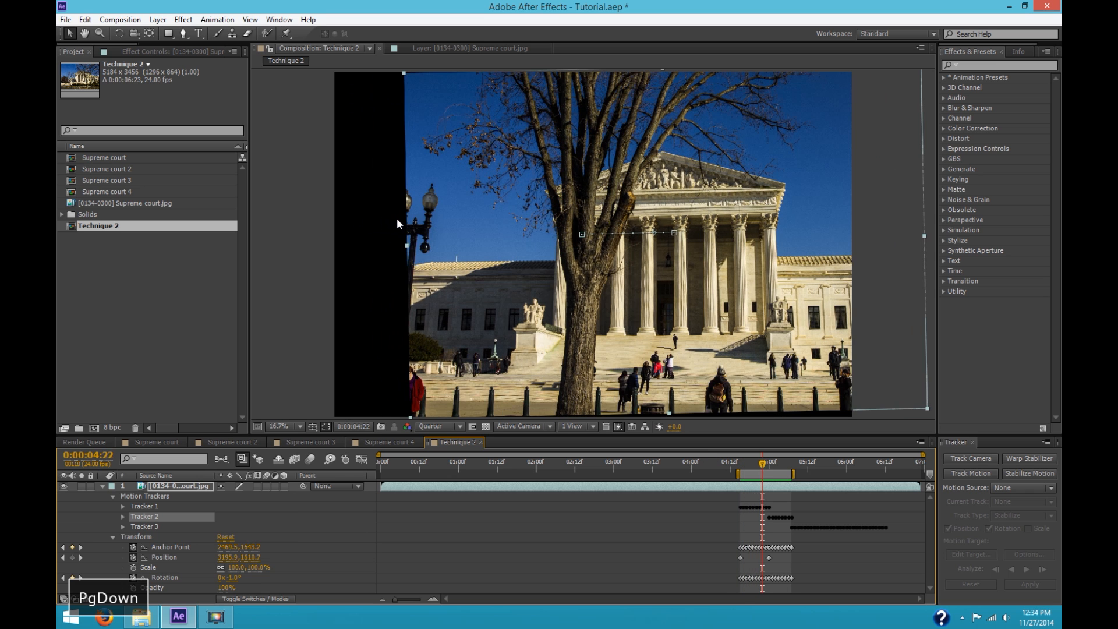
pyautogui.press('pagedown')
pyautogui.press('pagedown')
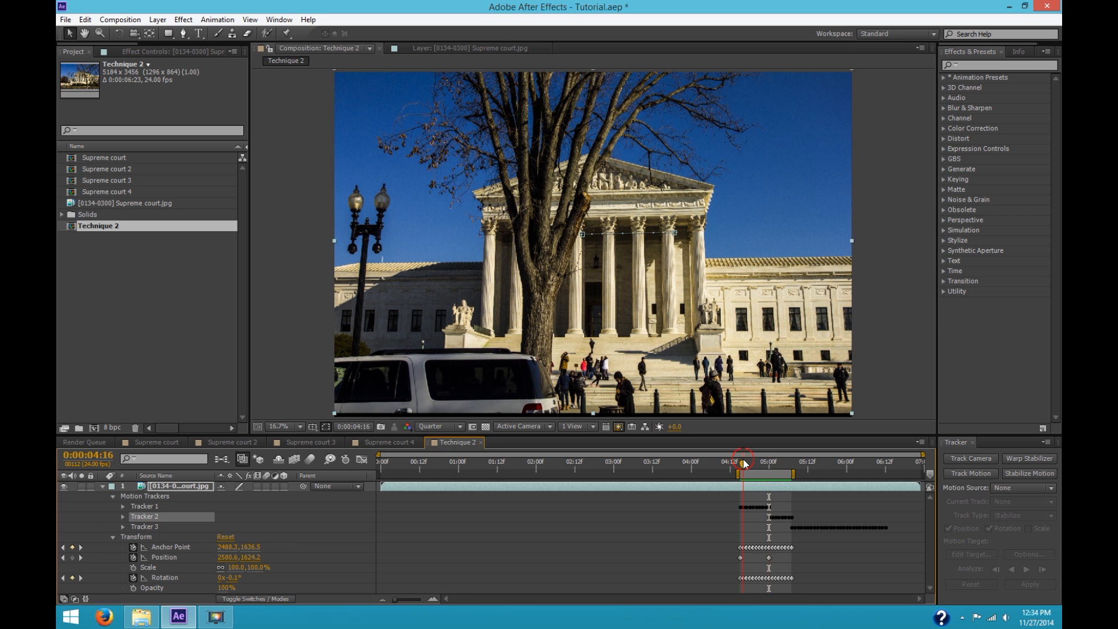
pyautogui.click(743, 464)
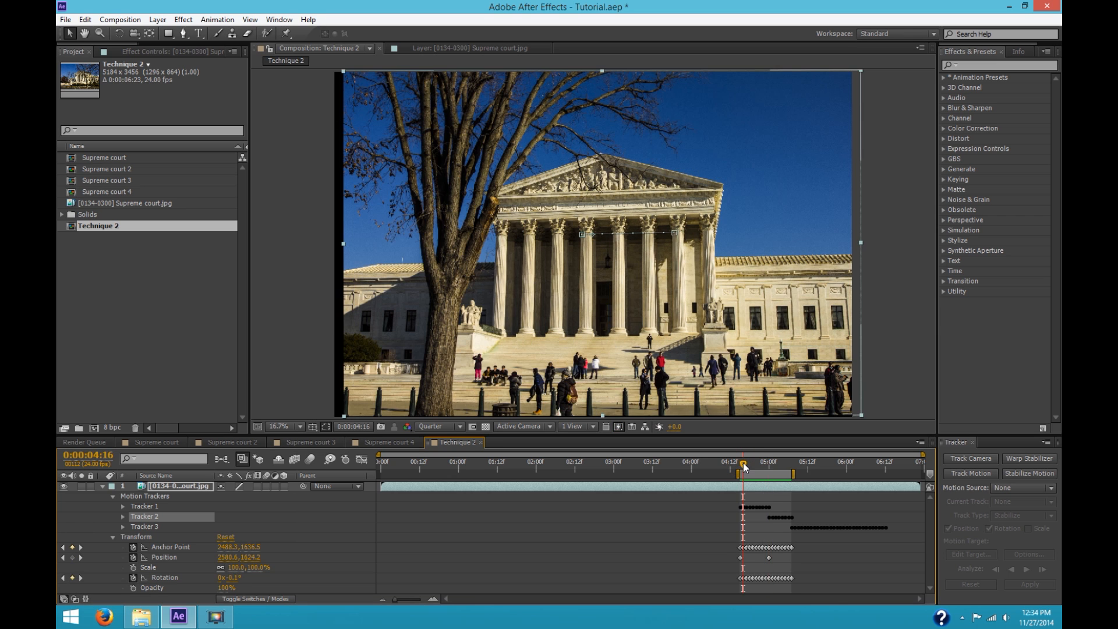
# Step: Inspect the applied Anchor Point, Position and Rotation keyframes up close on the timeline
pyautogui.press('=')
pyautogui.press('=')
pyautogui.moveTo(769, 456); pyautogui.dragTo(785, 456)
pyautogui.moveTo(653, 544); pyautogui.dragTo(784, 554)
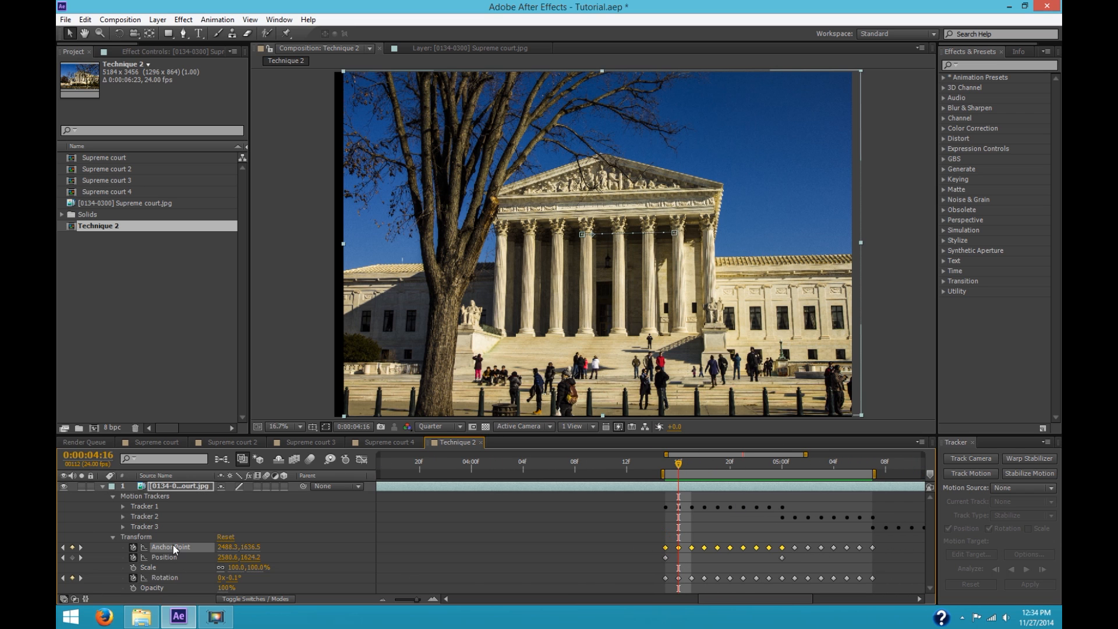
pyautogui.click(170, 557)
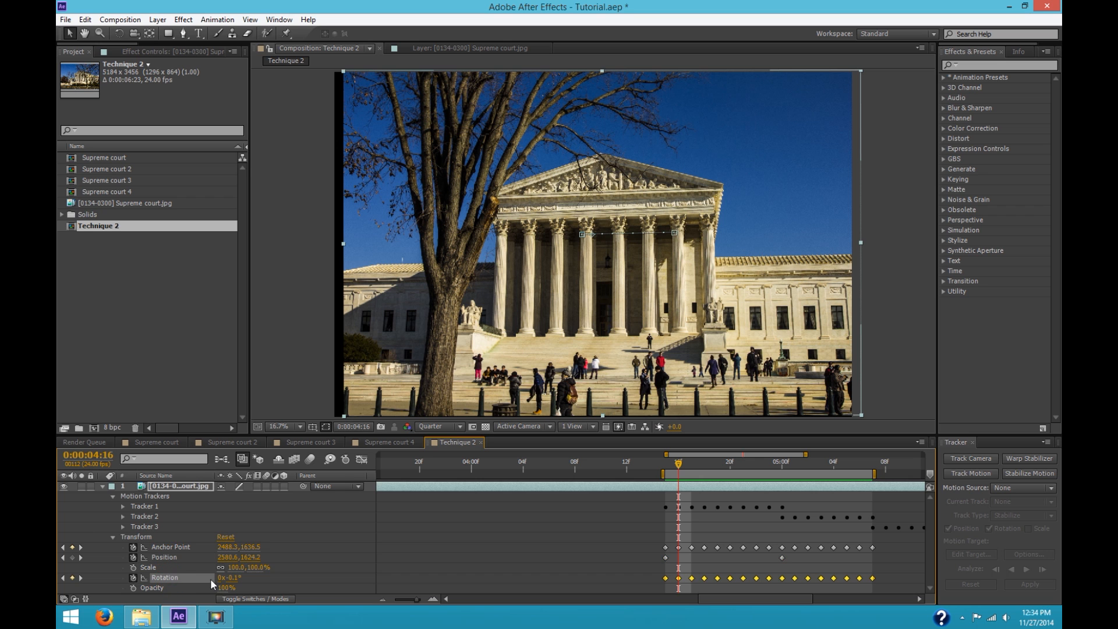
pyautogui.click(707, 577)
pyautogui.click(665, 558)
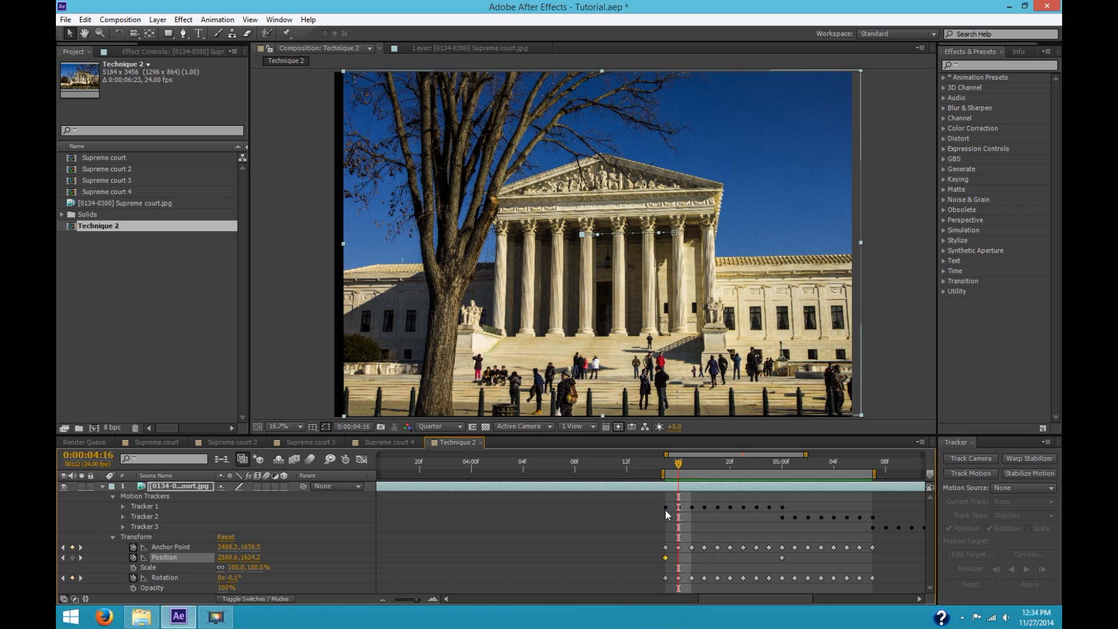
# Step: Compare the layer's two Position keyframes at 0:00:04:15 and 0:00:05:00 and check the frame shift at 0:00:04:16
pyautogui.click(667, 465)
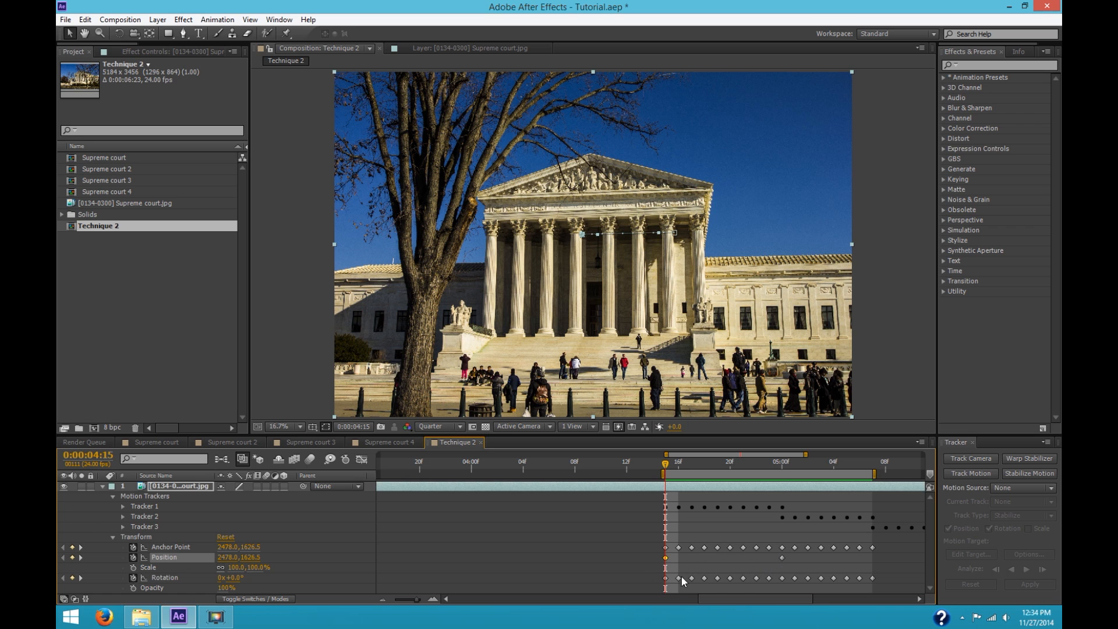
pyautogui.click(785, 466)
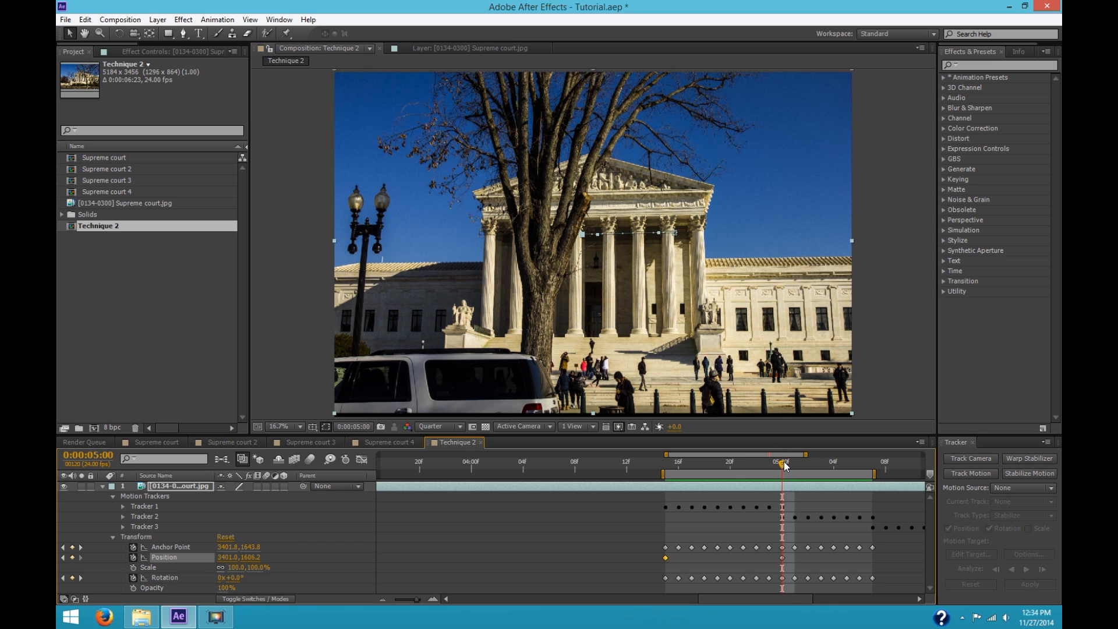
pyautogui.click(782, 558)
pyautogui.click(667, 466)
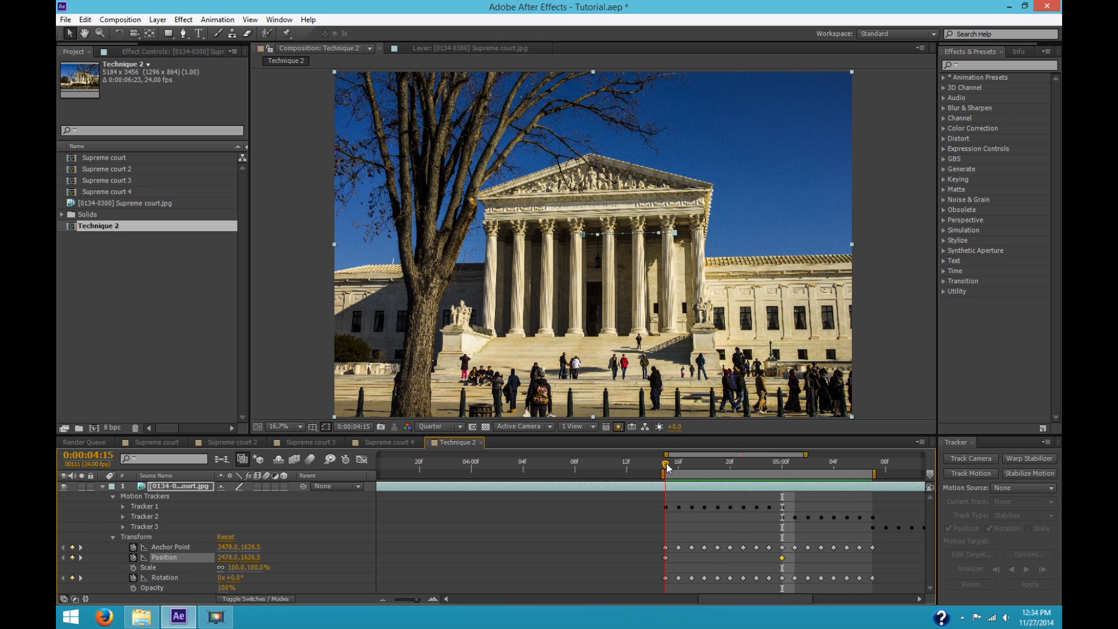
pyautogui.moveTo(666, 462)
pyautogui.mouseDown()
pyautogui.moveTo(778, 480)
pyautogui.moveTo(679, 473)
pyautogui.mouseUp()
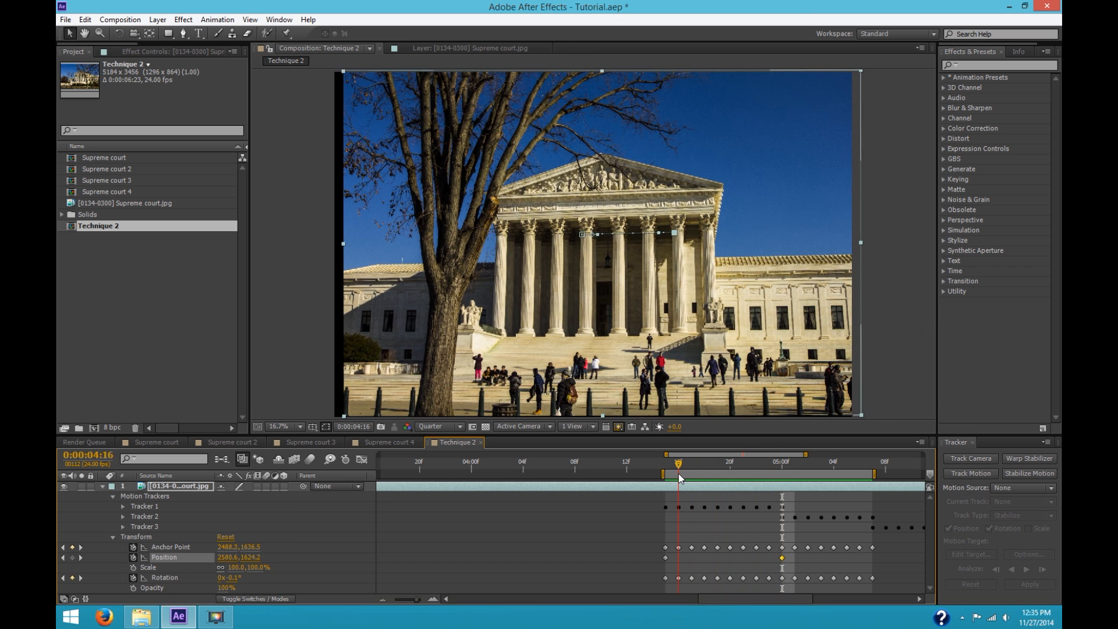
pyautogui.click(664, 557)
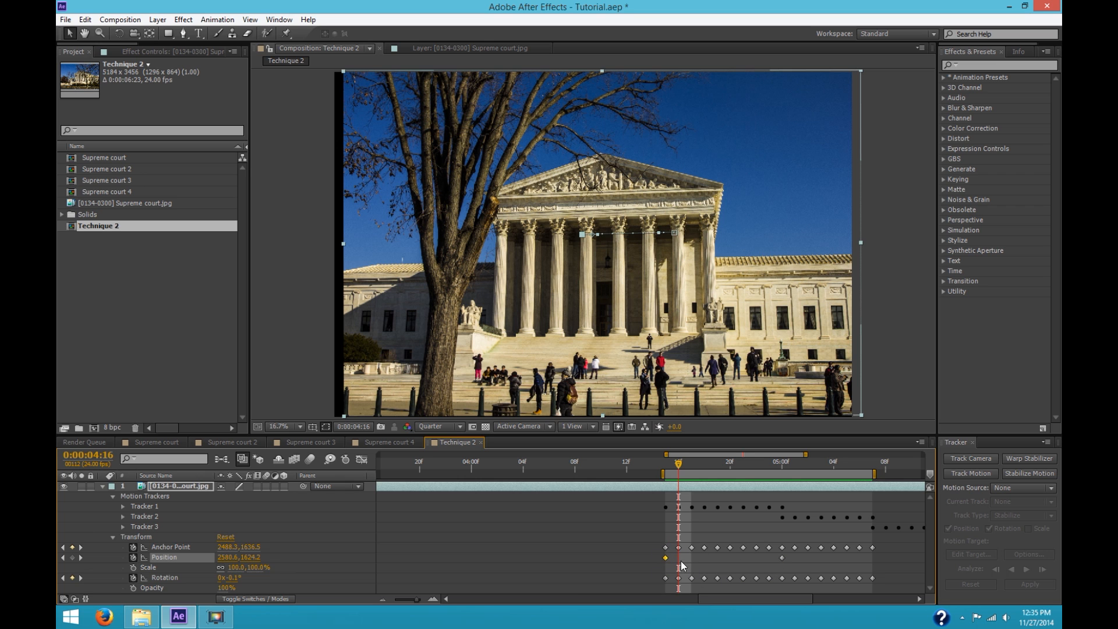
# Step: Copy the layer's Position keyframe at 0:00:04:15, paste it at 0:00:04:23 and preview the stabilized section
pyautogui.click(663, 466)
pyautogui.click(666, 565)
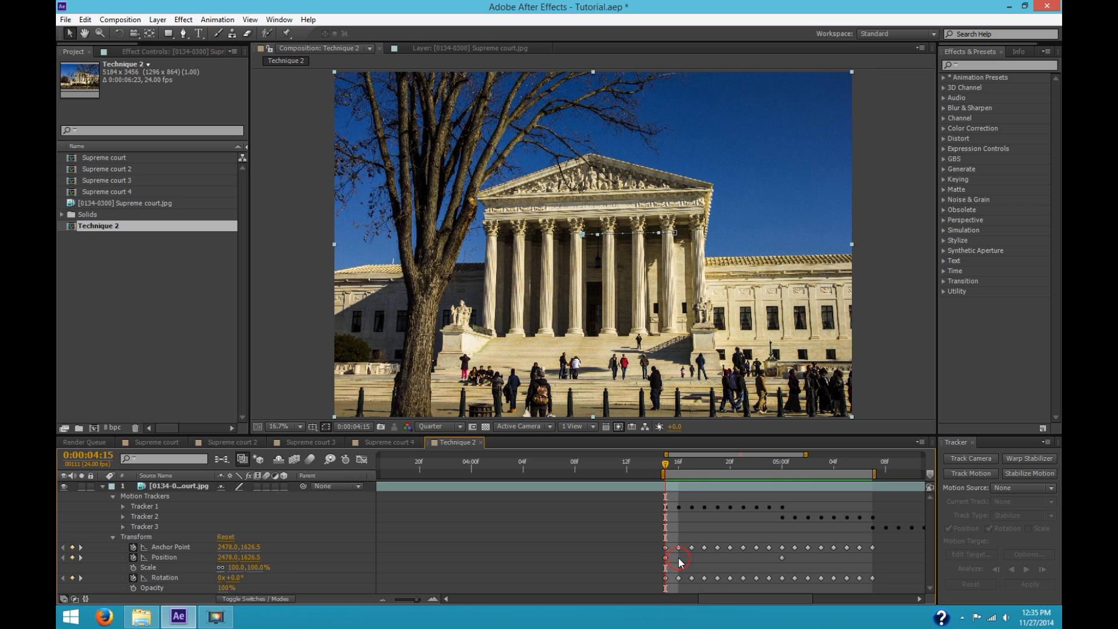
pyautogui.click(665, 558)
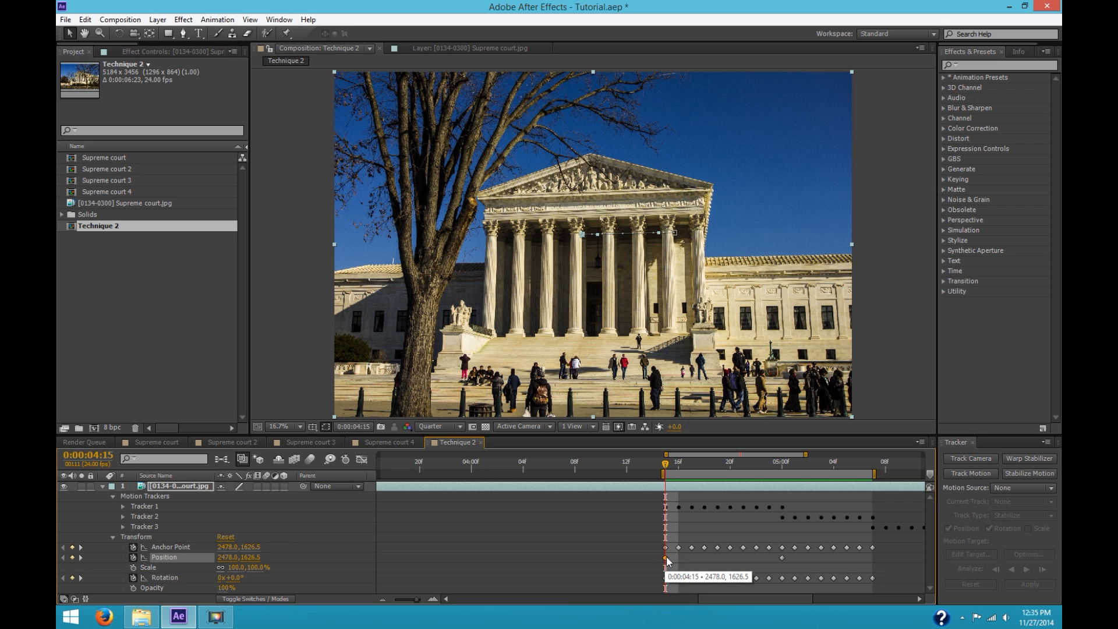
pyautogui.hotkey('ctrl', 'c')
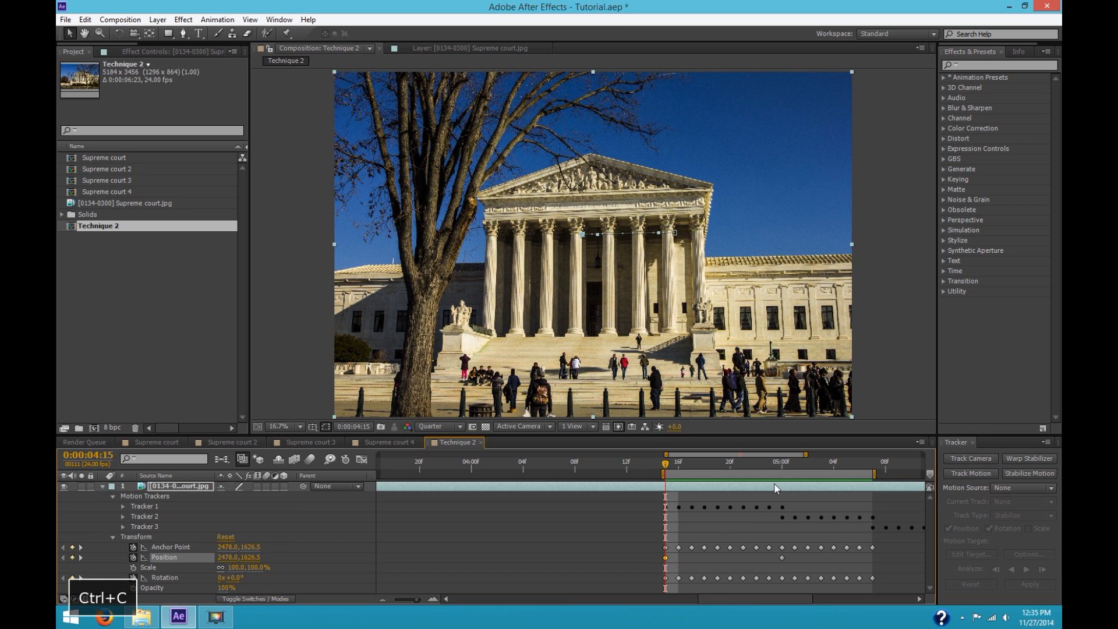
pyautogui.click(769, 465)
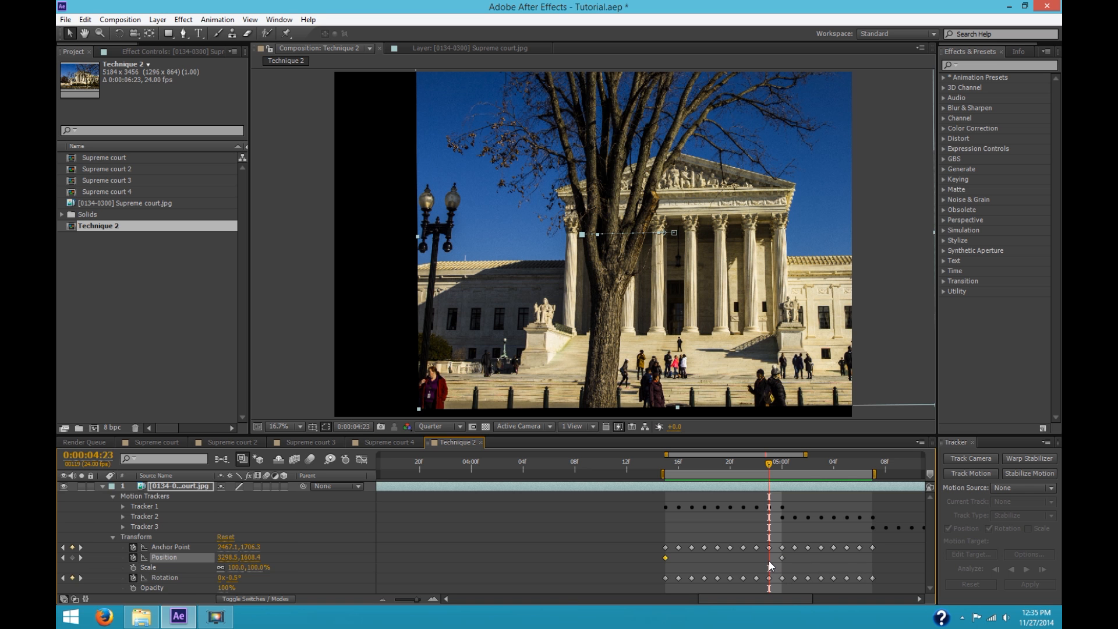
pyautogui.hotkey('ctrl', 'v')
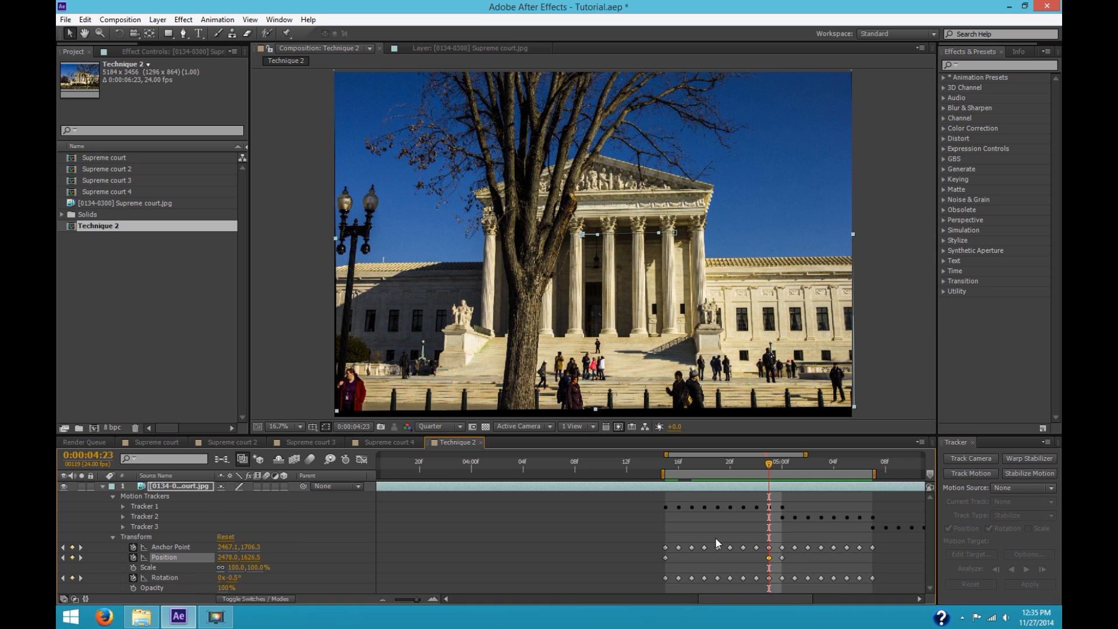
pyautogui.press('KP_0')
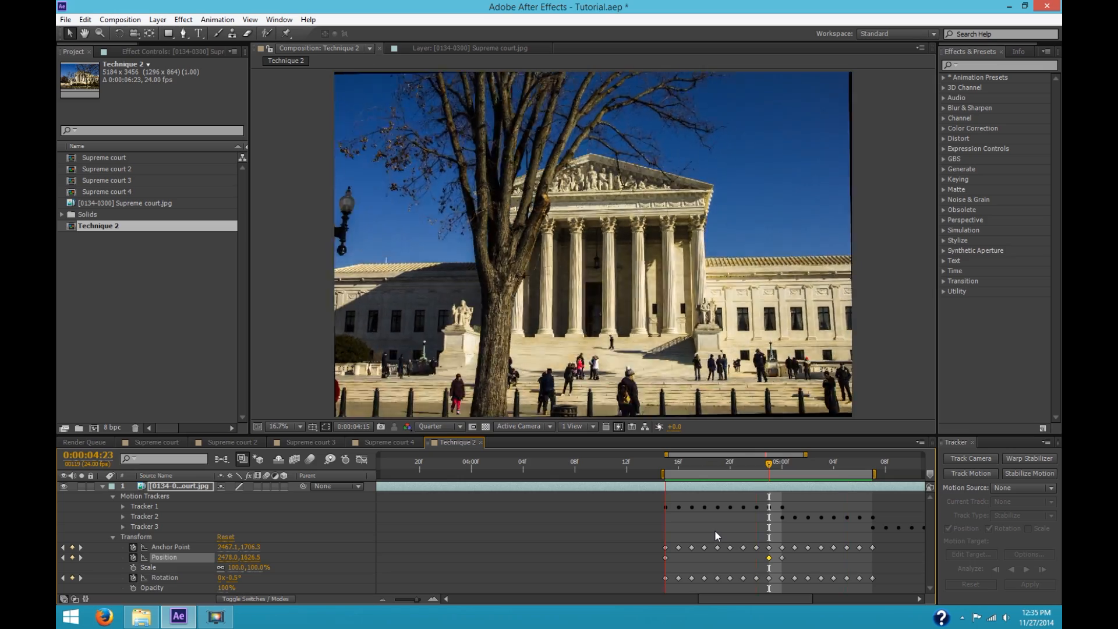
pyautogui.press('space')
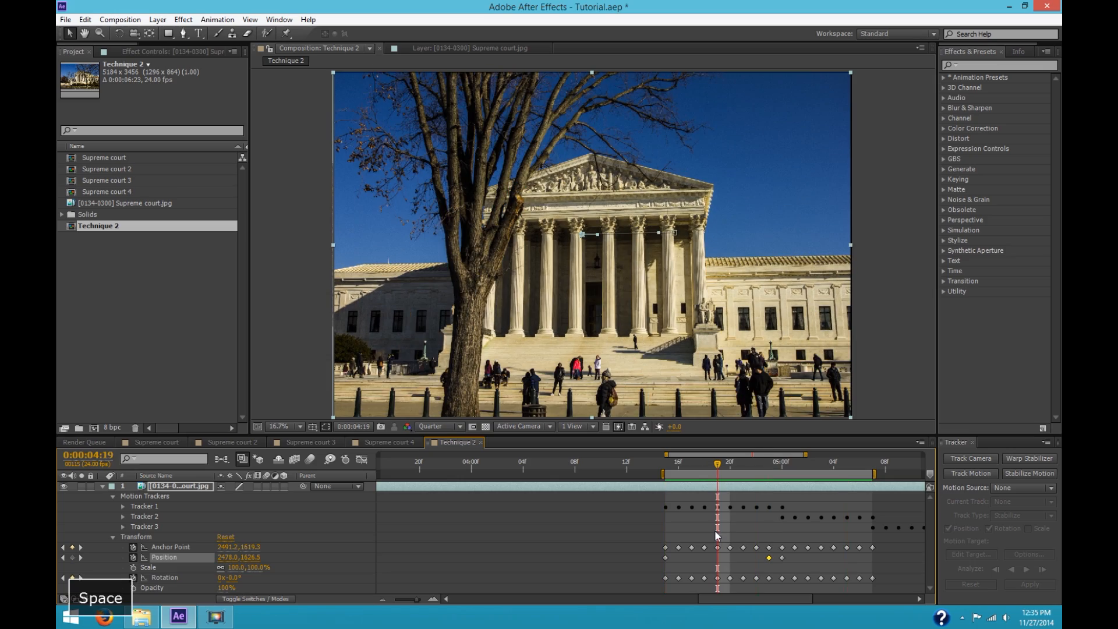
# Step: Choose the [0134-0300] Supreme court.jpg layer as motion source and apply Tracker 3's stabilization to it
pyautogui.click(1043, 488)
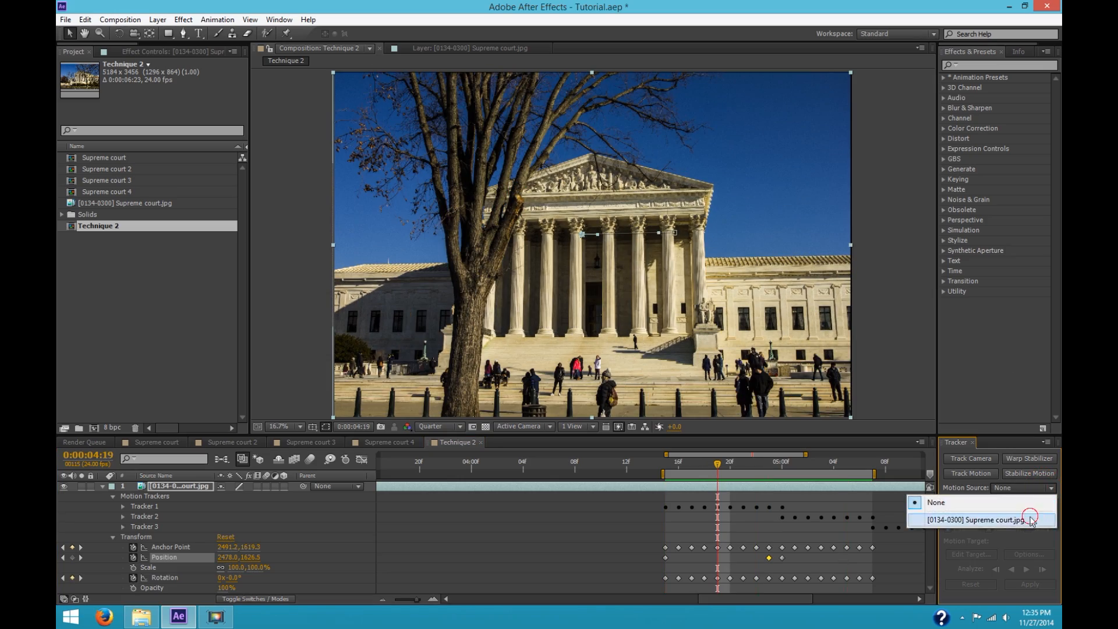
pyautogui.click(1025, 516)
pyautogui.click(1025, 515)
pyautogui.click(1024, 516)
pyautogui.click(1024, 501)
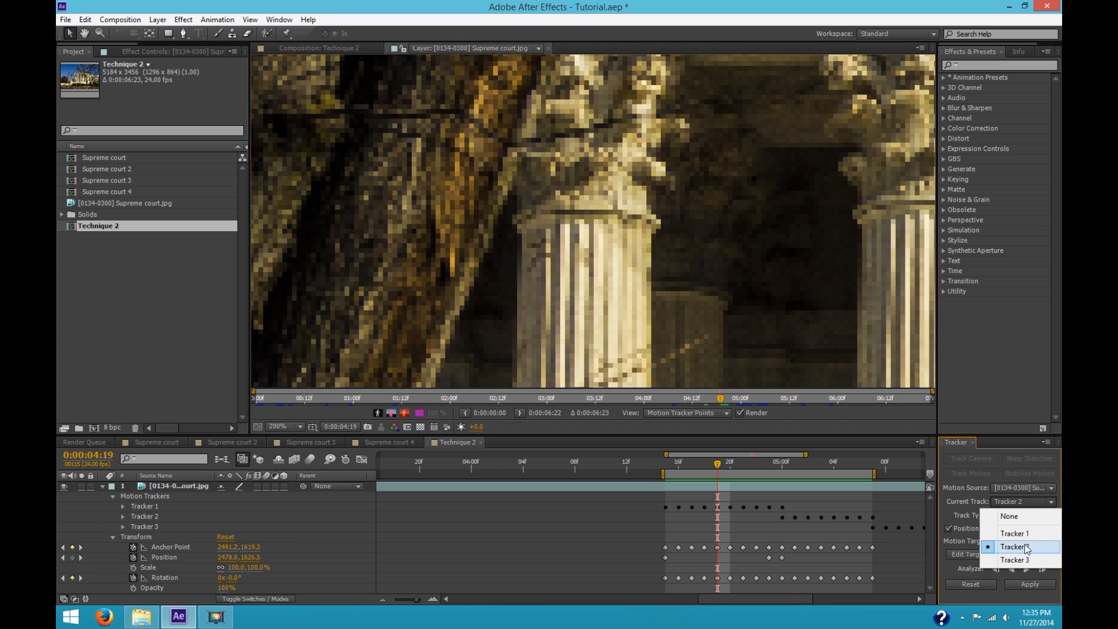
pyautogui.click(1016, 561)
pyautogui.click(1029, 584)
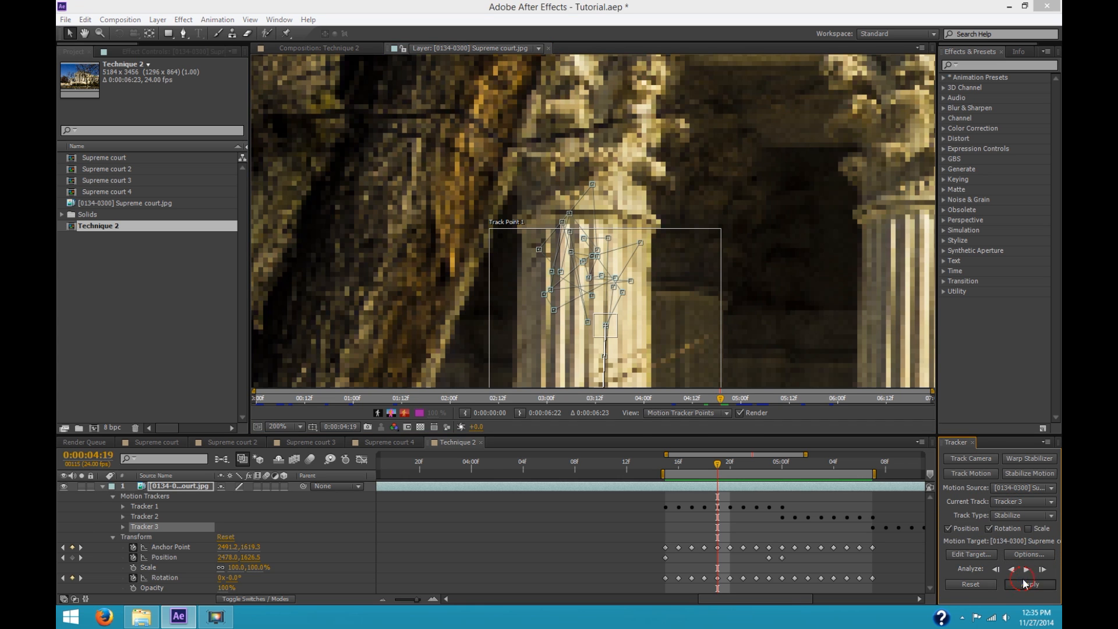
pyautogui.click(584, 278)
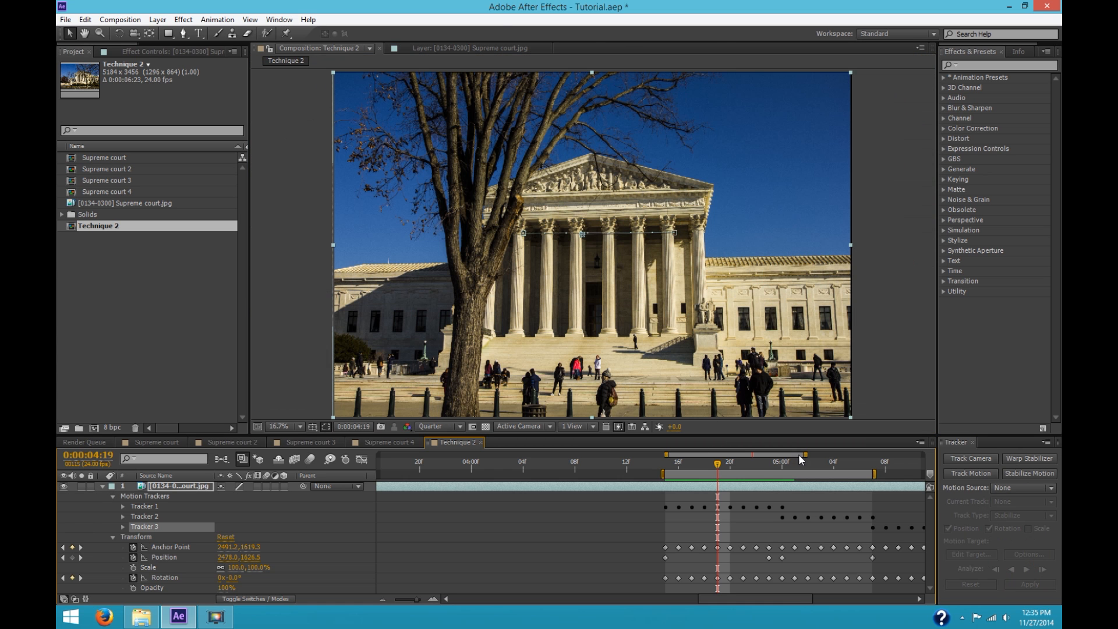
# Step: Extend the work area to the end of Tracker 3's keyframes and preview it
pyautogui.moveTo(806, 453); pyautogui.dragTo(910, 454)
pyautogui.moveTo(661, 473); pyautogui.dragTo(872, 474)
pyautogui.press('KP_0')
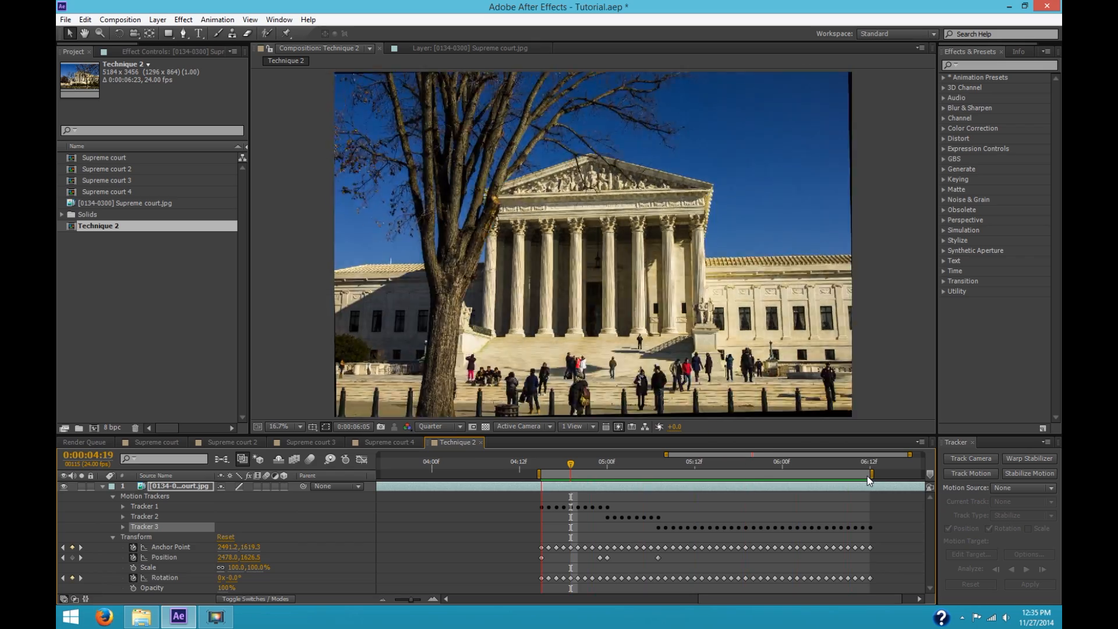
pyautogui.press('space')
# Step: Step frame by frame through the frames around 0:00:05:01 to 0:00:05:08 to examine the building's drift, returning to 0:00:05:07
pyautogui.press('pagedown')
pyautogui.press('pagedown')
pyautogui.press('pagedown')
pyautogui.press('pagedown')
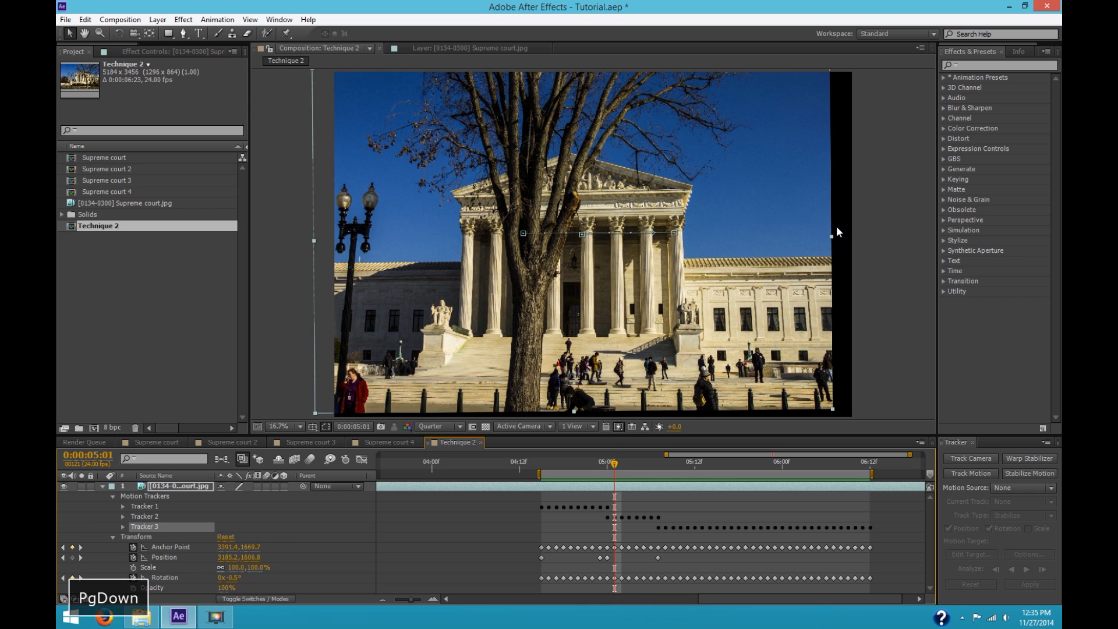
pyautogui.press('pagedown')
pyautogui.press('pagedown')
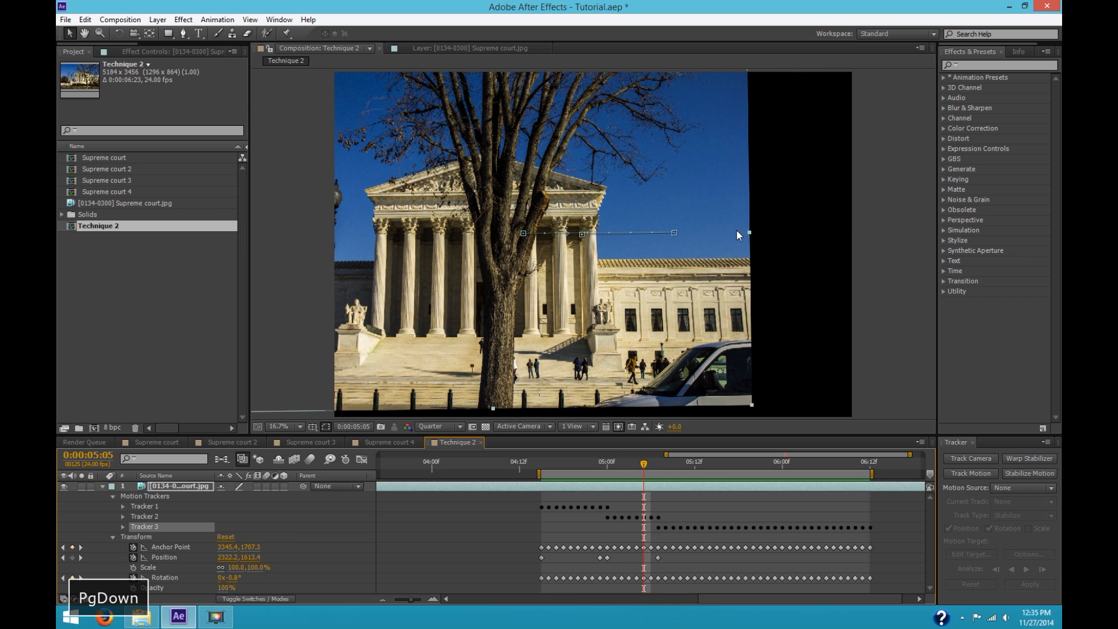
pyautogui.press('pagedown')
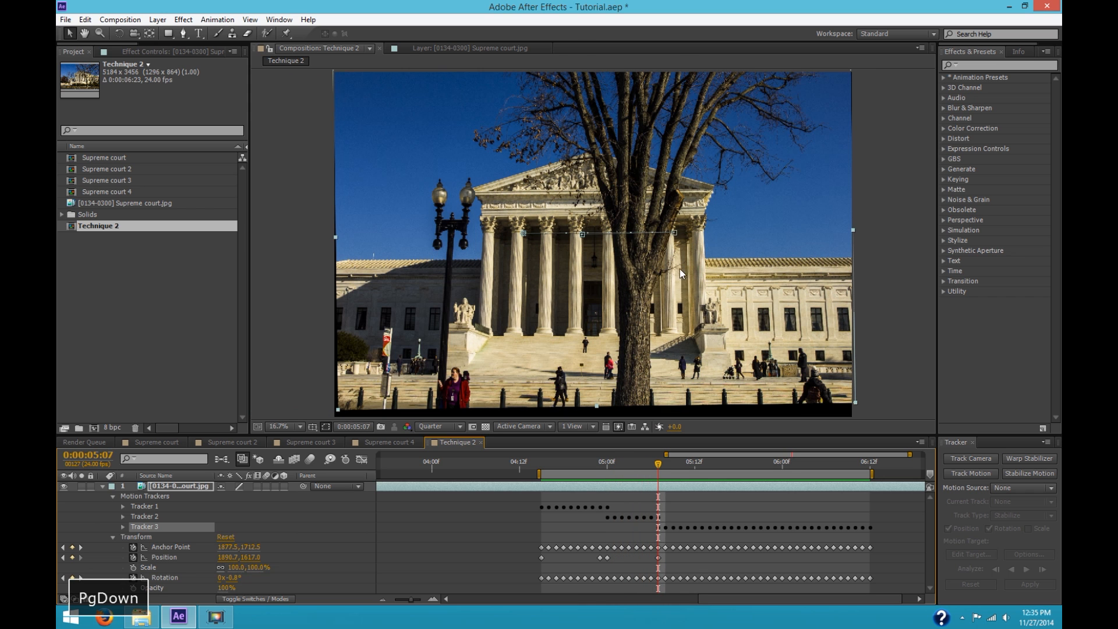
pyautogui.press('pagedown')
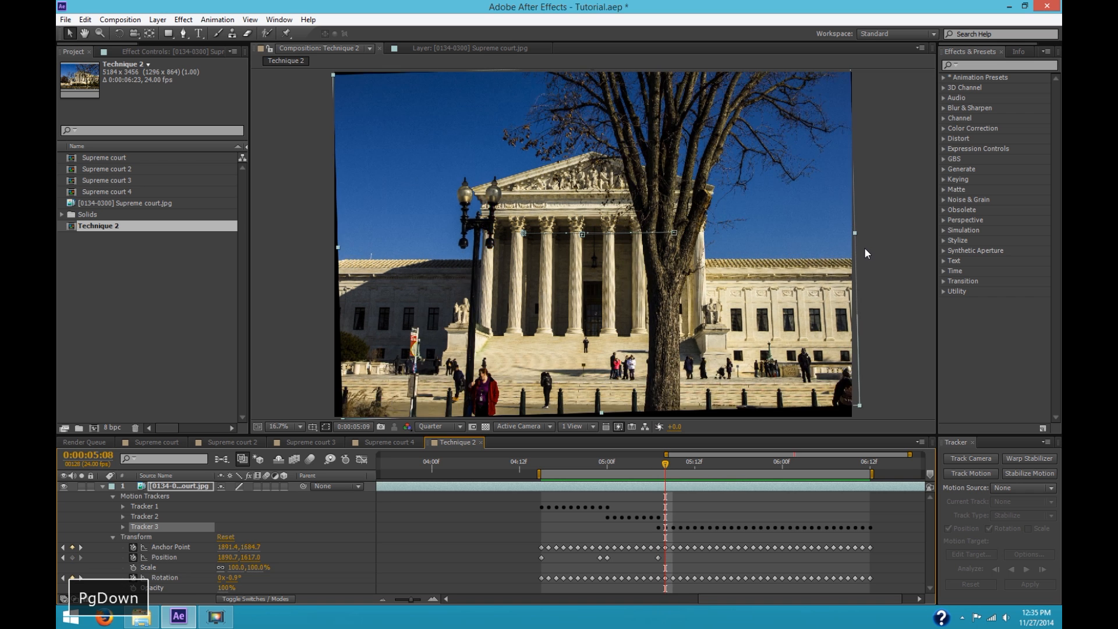
pyautogui.press('pagedown')
pyautogui.press('pagedown')
pyautogui.press('pagedown')
pyautogui.press('pagedown')
pyautogui.press('pageup')
pyautogui.press('pageup')
pyautogui.press('pageup')
pyautogui.press('pageup')
pyautogui.press('pageup')
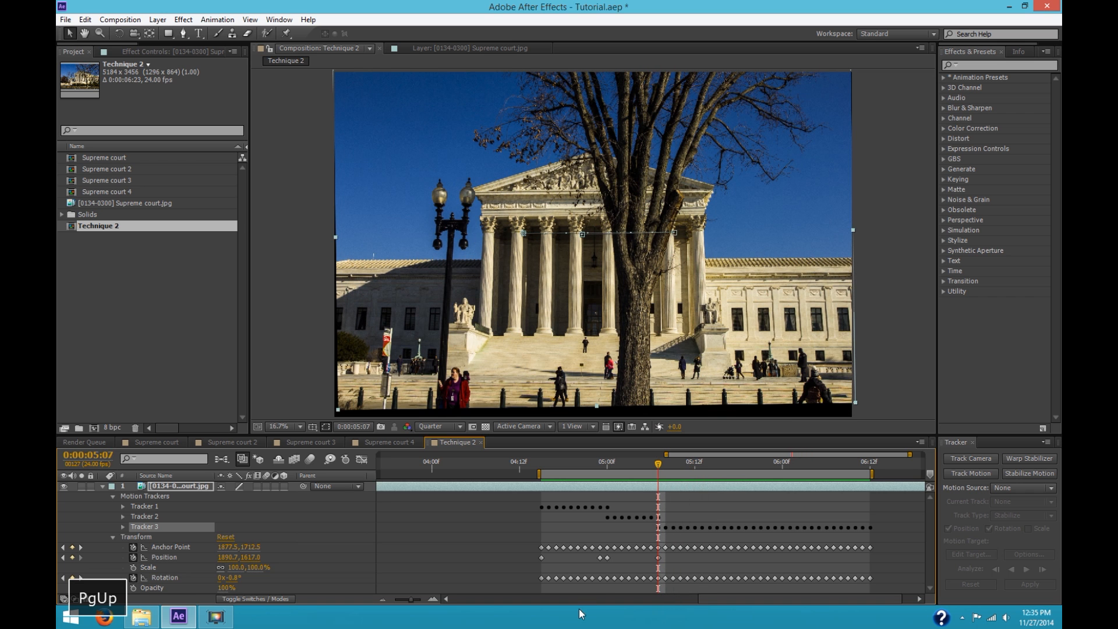
# Step: Copy the Position keyframe at 0:00:05:00, paste it at 0:00:05:06 and preview the stabilized sequence
pyautogui.click(606, 558)
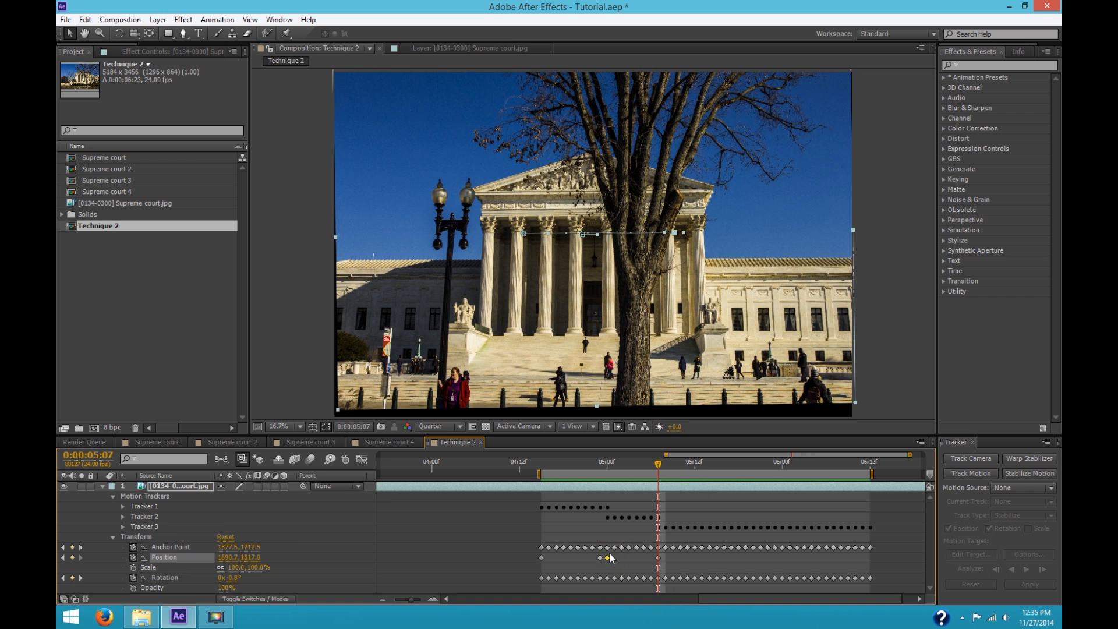
pyautogui.press('pageup')
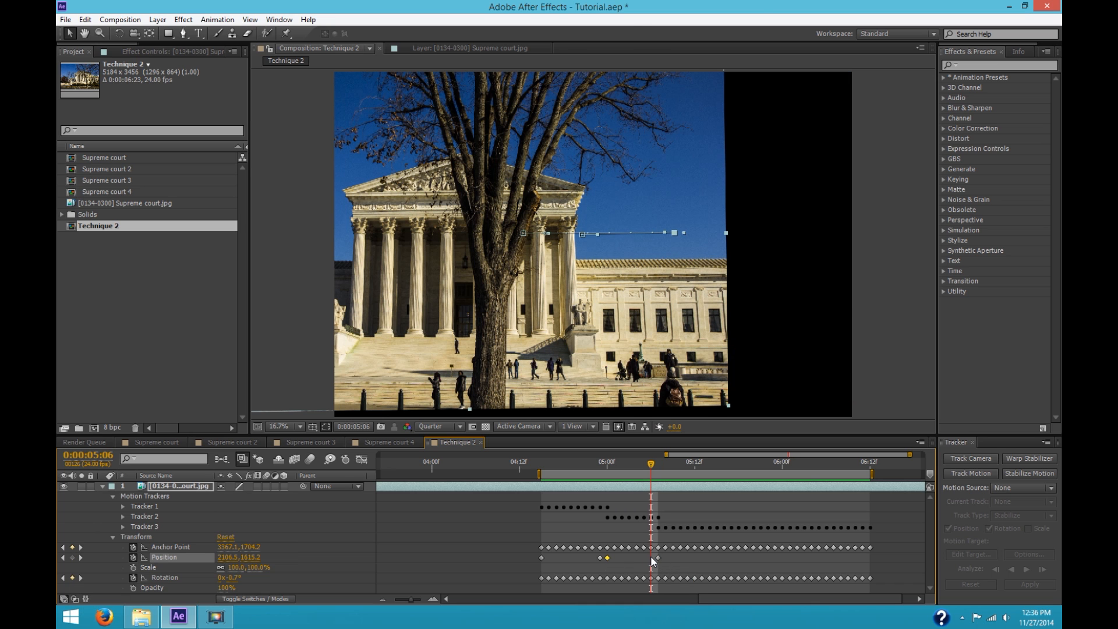
pyautogui.hotkey('ctrl', 'v')
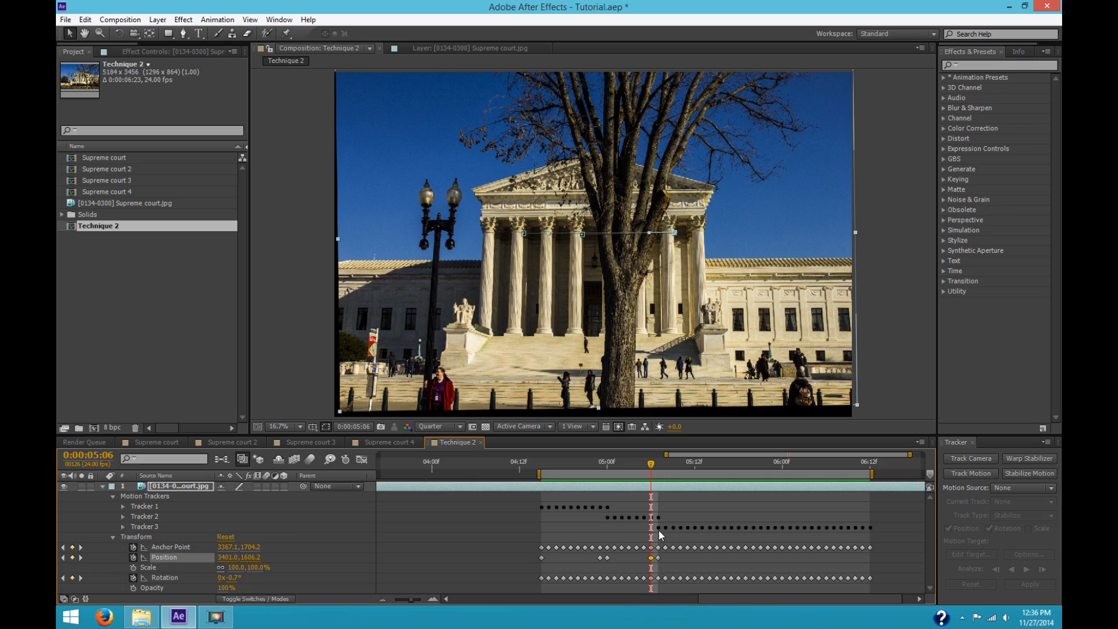
pyautogui.press('KP_0')
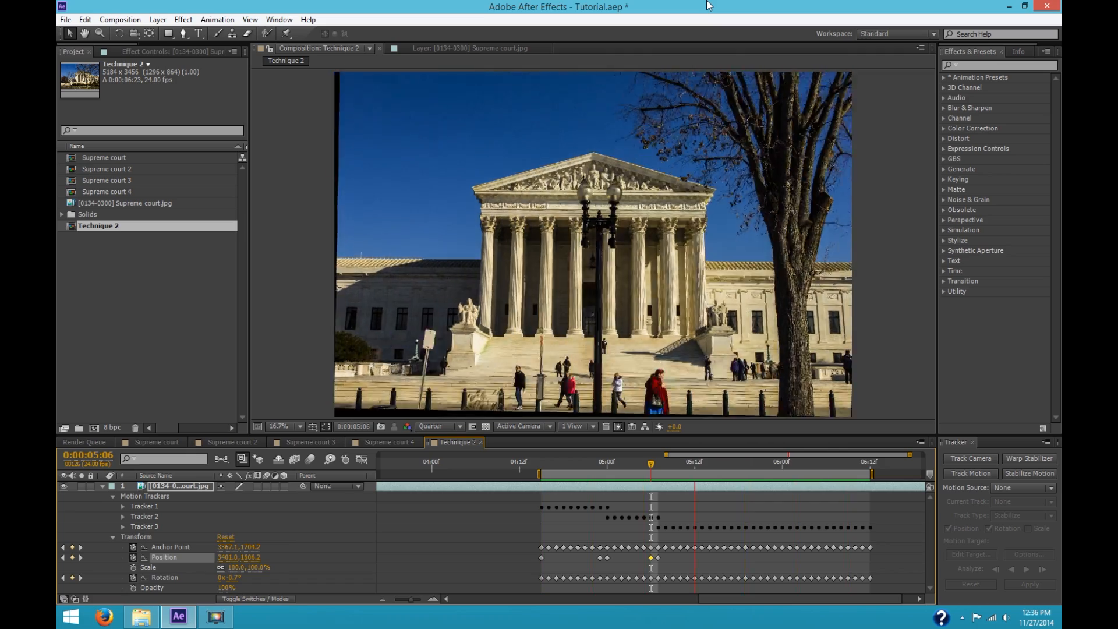
pyautogui.click(673, 297)
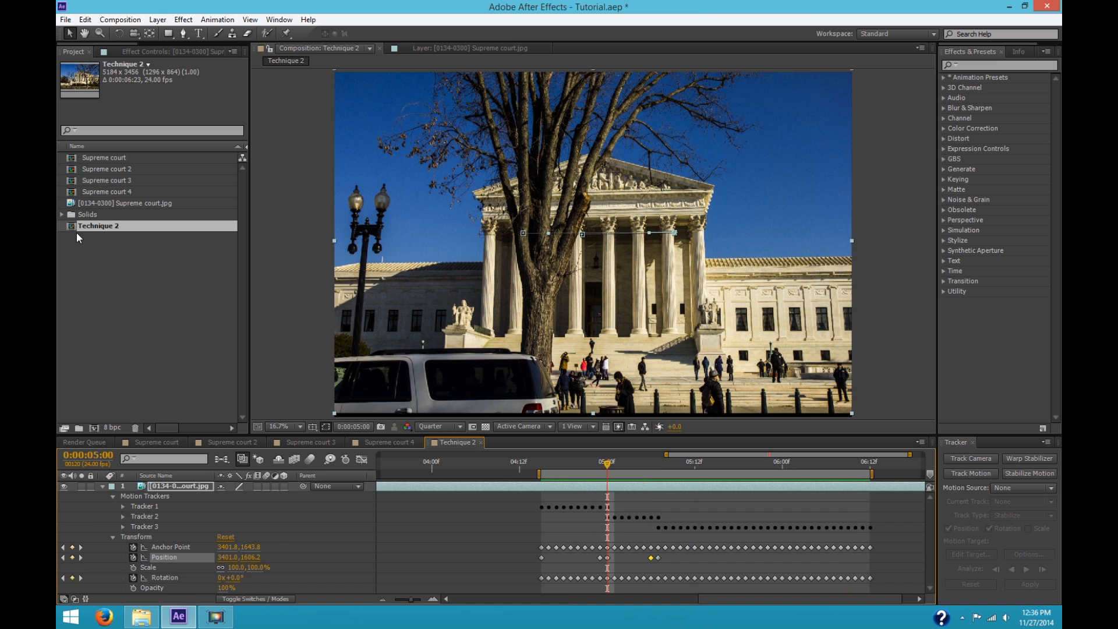
# Step: Nest the Technique 2 composition in a new composition named Technique 3 and start its work area at 0:00:00:06
pyautogui.moveTo(74, 233); pyautogui.dragTo(98, 428)
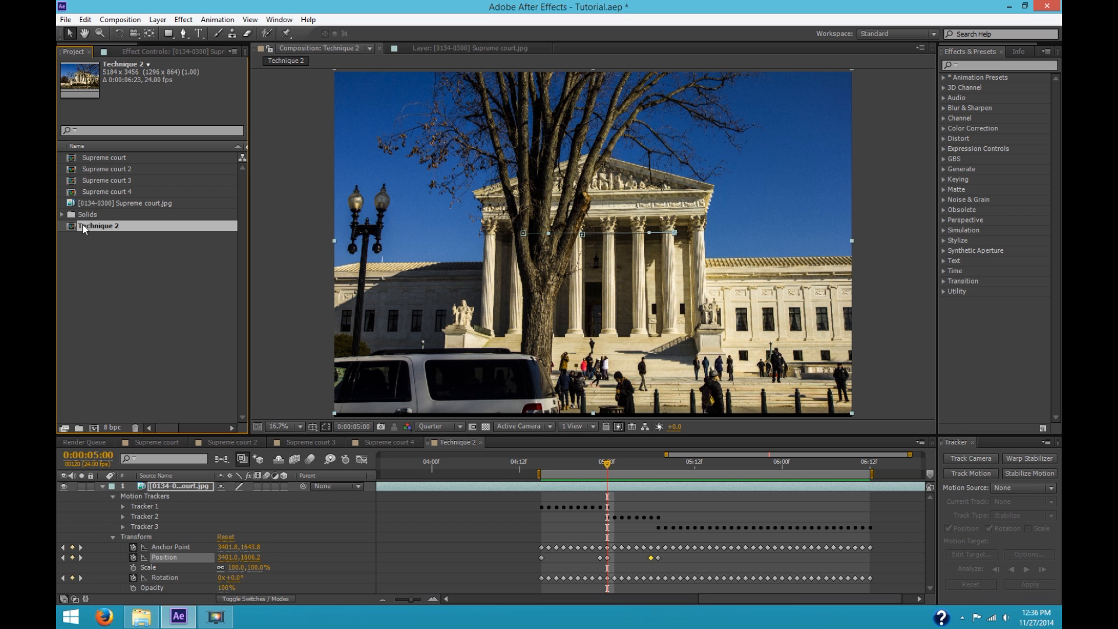
pyautogui.moveTo(83, 228); pyautogui.dragTo(96, 430)
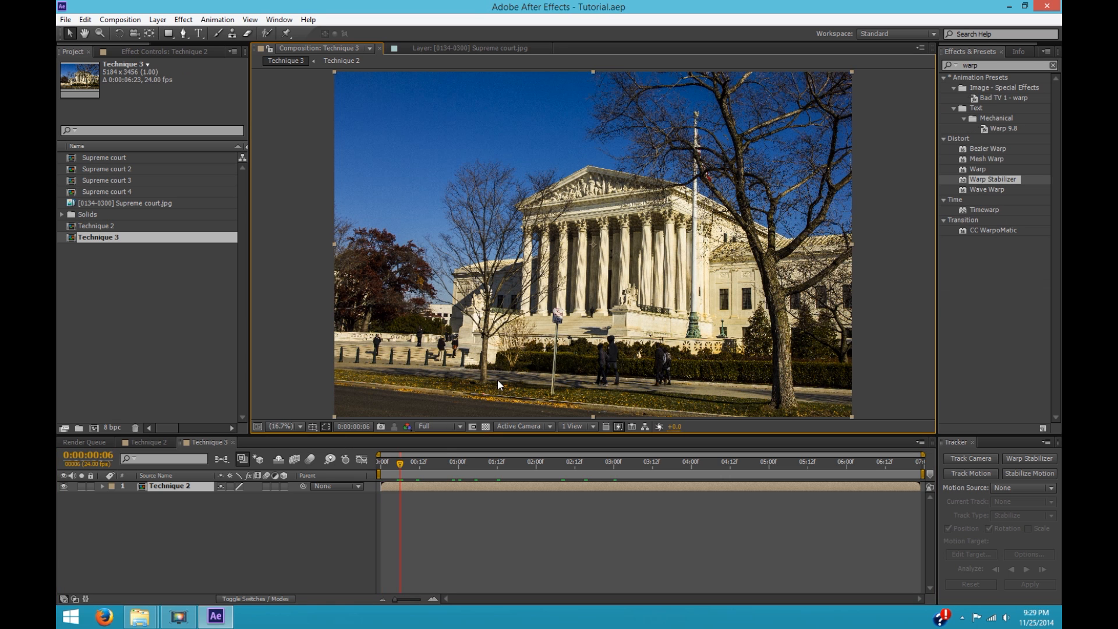
pyautogui.moveTo(379, 474); pyautogui.dragTo(398, 474)
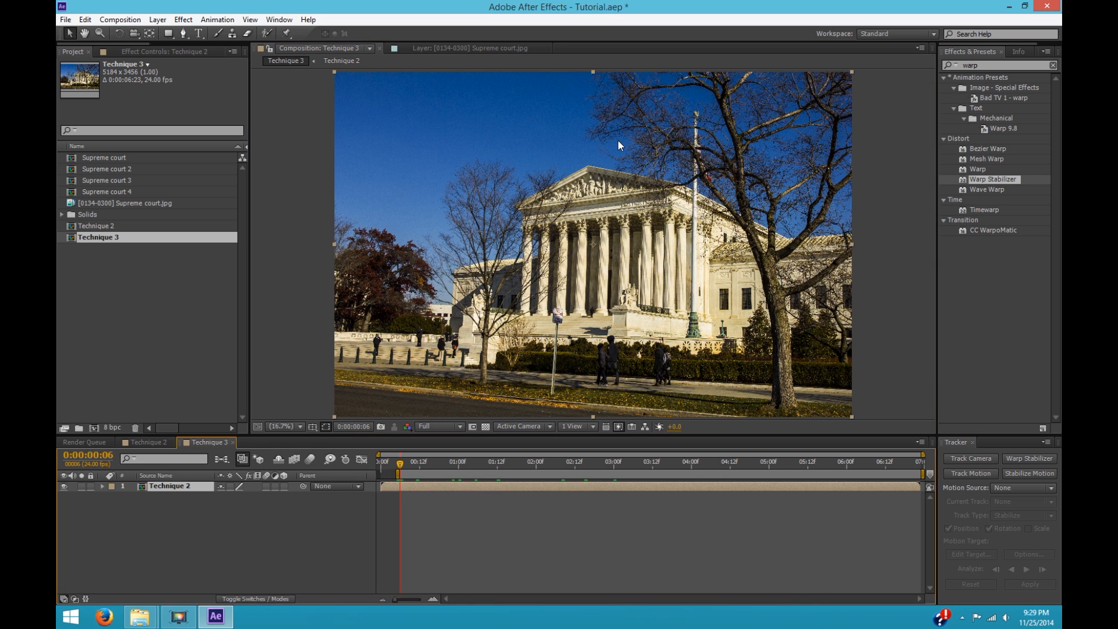
# Step: Add a Stabilize Motion tracker to the nested Technique 2 layer that tracks both Position and Rotation
pyautogui.scroll(2, 608, 152)
pyautogui.press('space')
pyautogui.moveTo(608, 152); pyautogui.dragTo(533, 254)
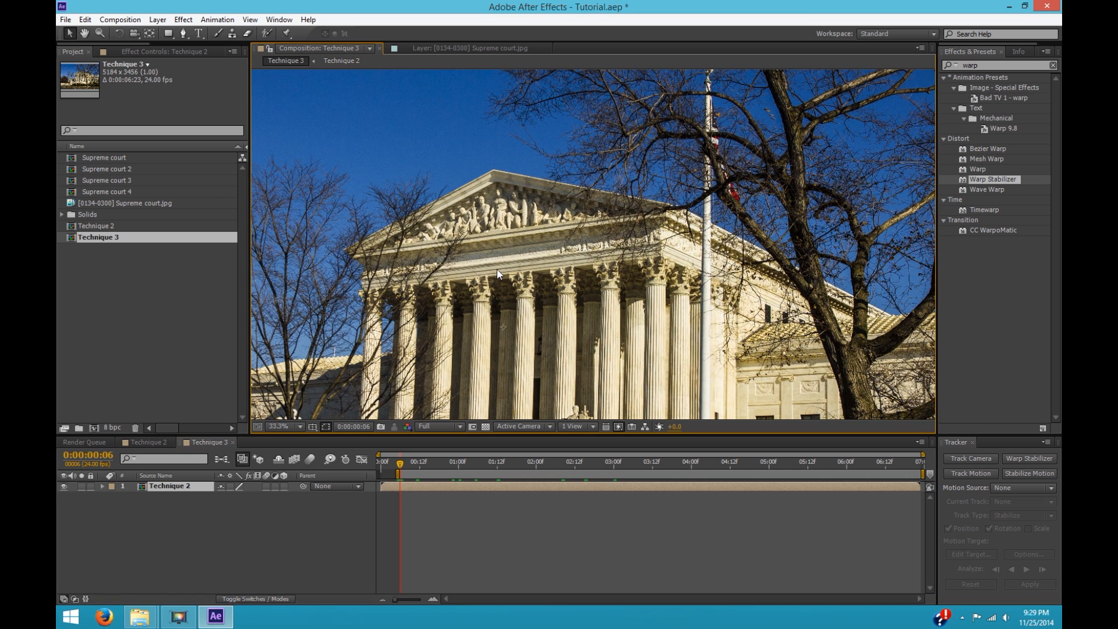
pyautogui.press('space')
pyautogui.moveTo(589, 204); pyautogui.dragTo(650, 201)
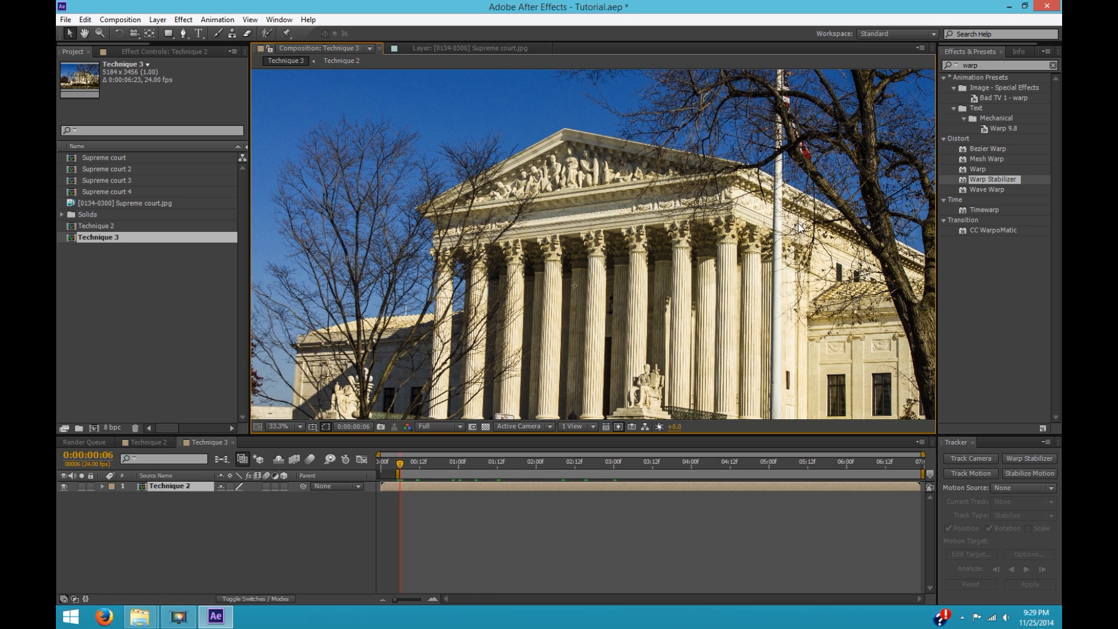
pyautogui.click(1034, 472)
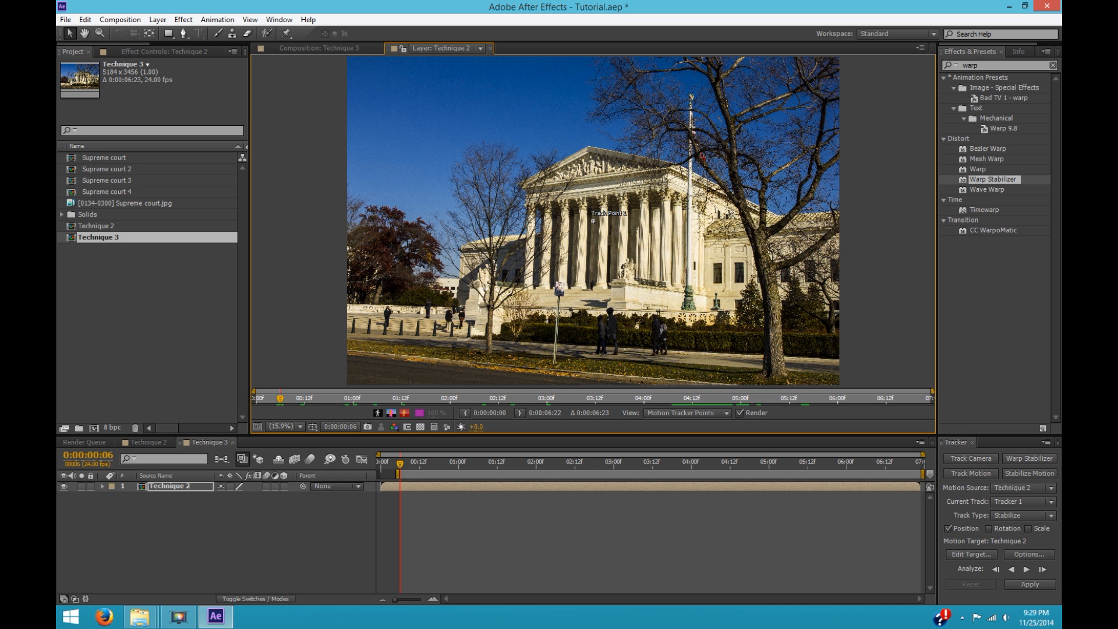
pyautogui.click(988, 528)
# Step: Place Track Point 1 on the peak of the pediment and Track Point 2 on the sloping roof edge beside it
pyautogui.scroll(5, 575, 167)
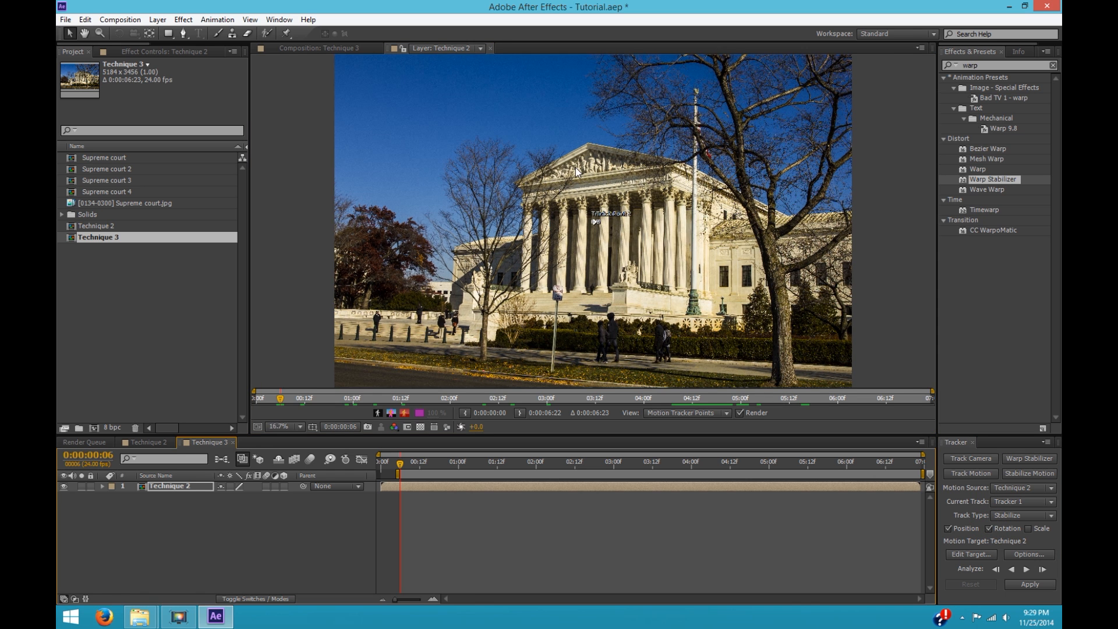
pyautogui.moveTo(598, 233); pyautogui.dragTo(588, 181)
pyautogui.scroll(-3, 590, 183)
pyautogui.moveTo(606, 327); pyautogui.dragTo(629, 256)
pyautogui.scroll(3, 688, 194)
pyautogui.scroll(-2, 628, 252)
pyautogui.moveTo(496, 245); pyautogui.dragTo(559, 261)
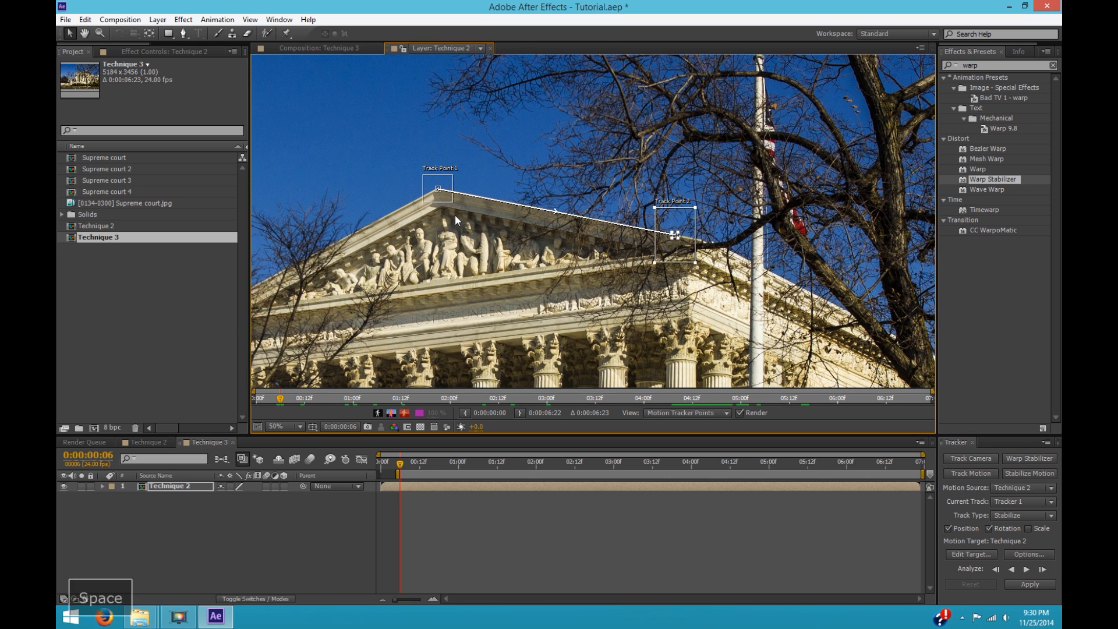
pyautogui.press('space')
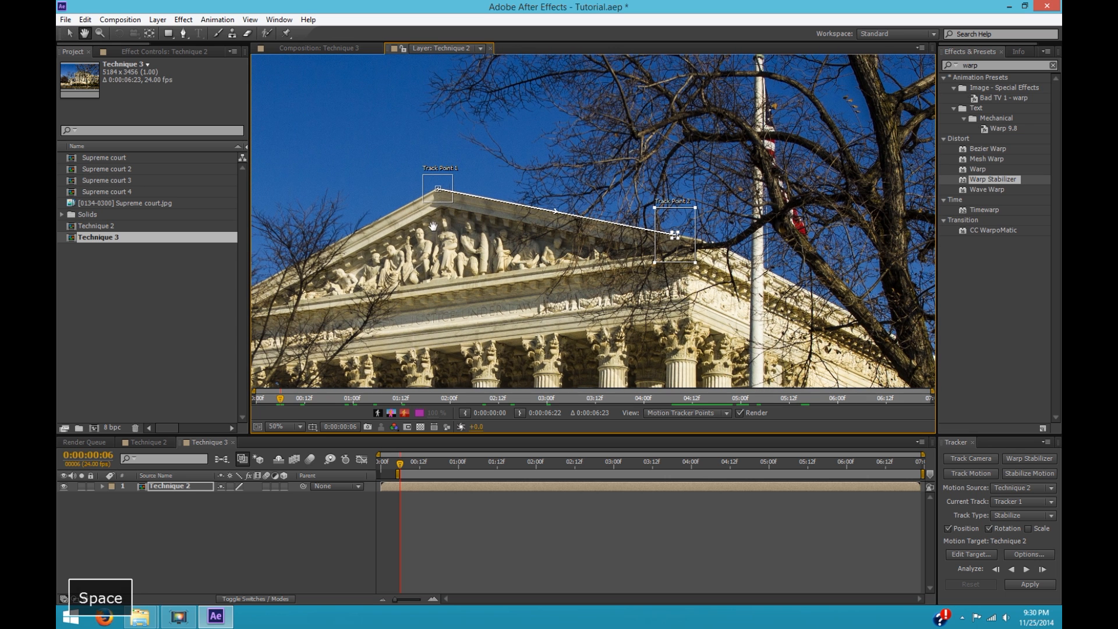
pyautogui.moveTo(455, 215); pyautogui.dragTo(536, 204)
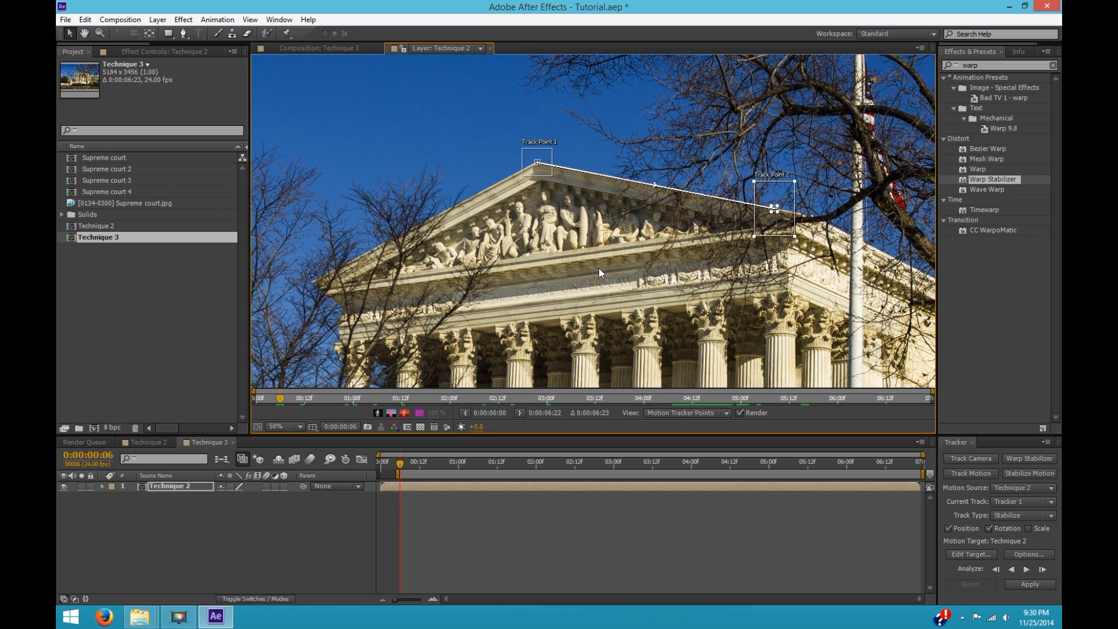
pyautogui.scroll(1, 556, 192)
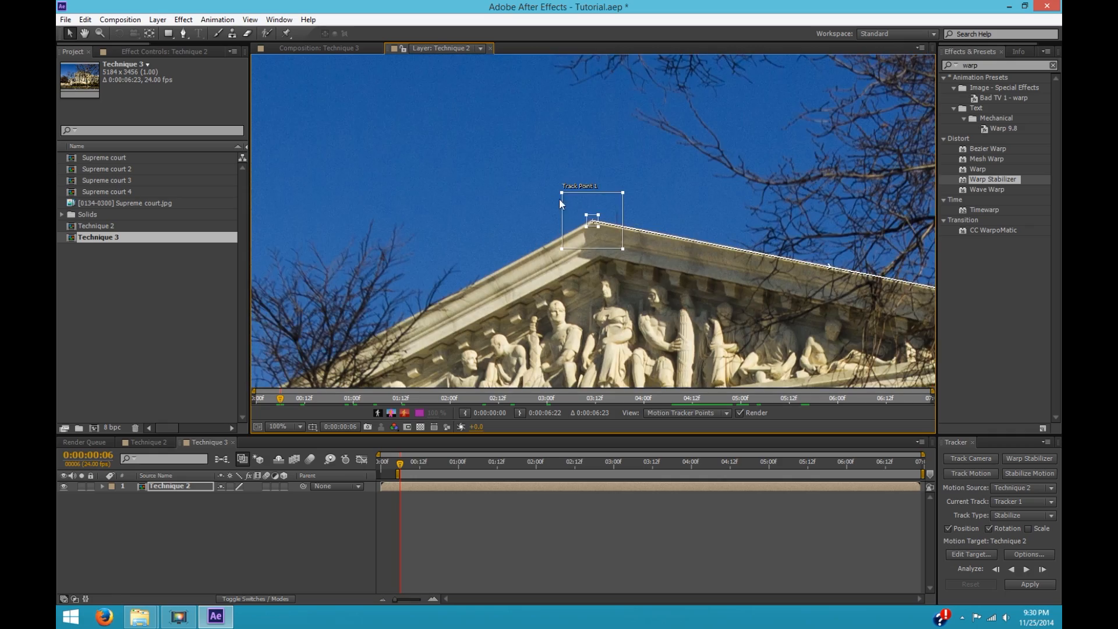
pyautogui.press('space')
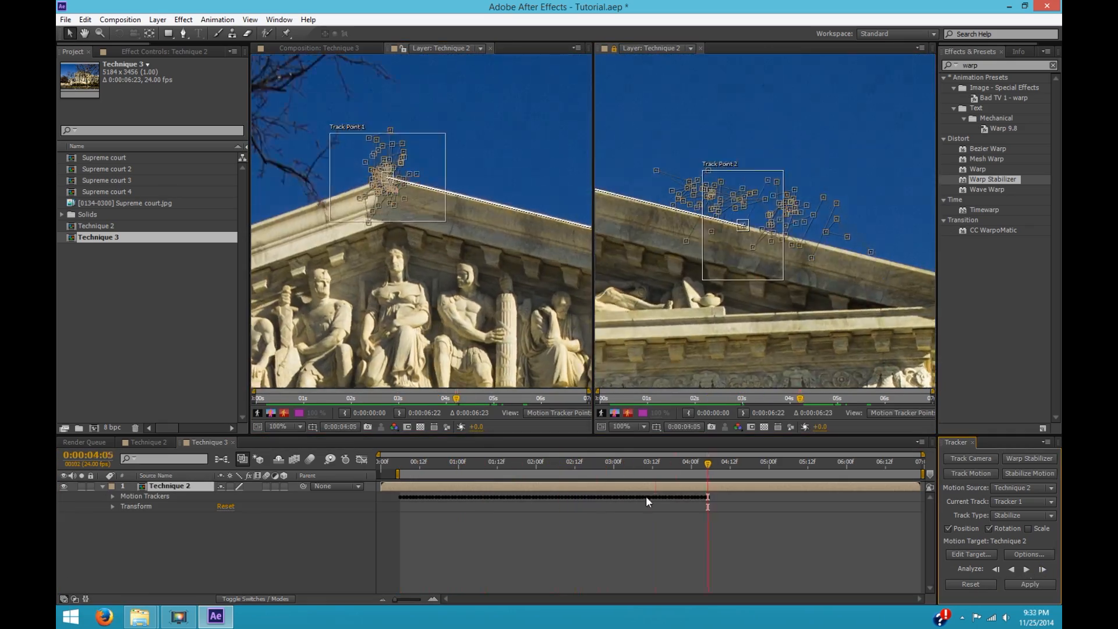
# Step: End the work area at 0:00:05:00 and apply the Position and Rotation stabilization to the Technique 2 layer
pyautogui.click(757, 463)
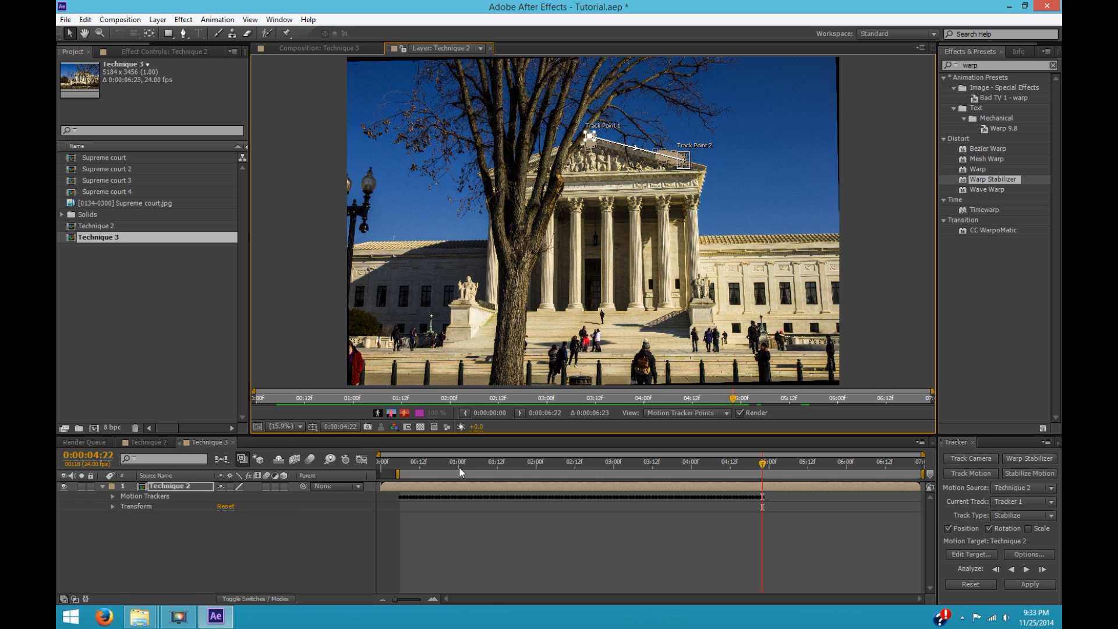
pyautogui.click(405, 463)
pyautogui.moveTo(923, 474); pyautogui.dragTo(770, 481)
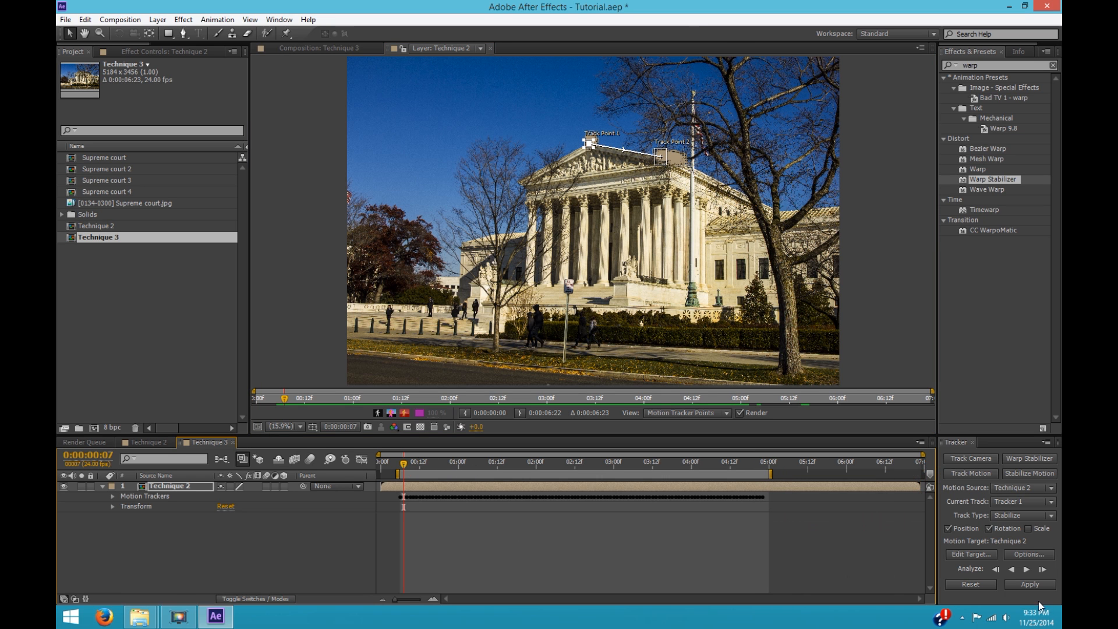
pyautogui.click(1030, 584)
pyautogui.click(595, 278)
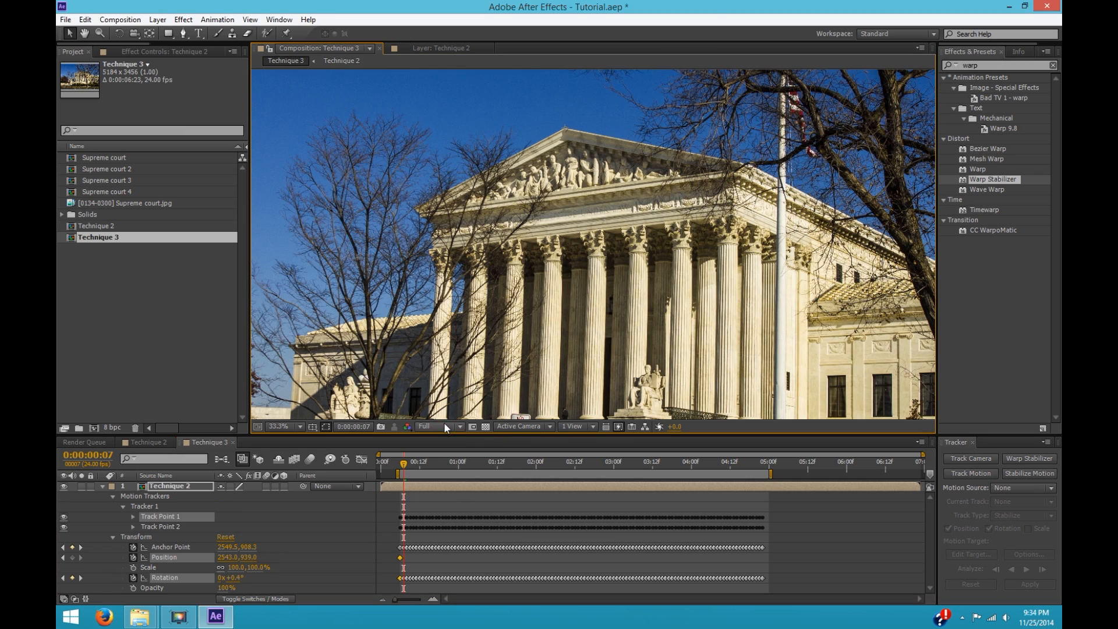
# Step: Reduce the composition's resolution to Quarter, fit the whole frame in view and preview the stabilized sequence
pyautogui.hotkey('ctrl', 'shift', 'alt', 'j')
pyautogui.hotkey('shift', '/')
pyautogui.press('space')
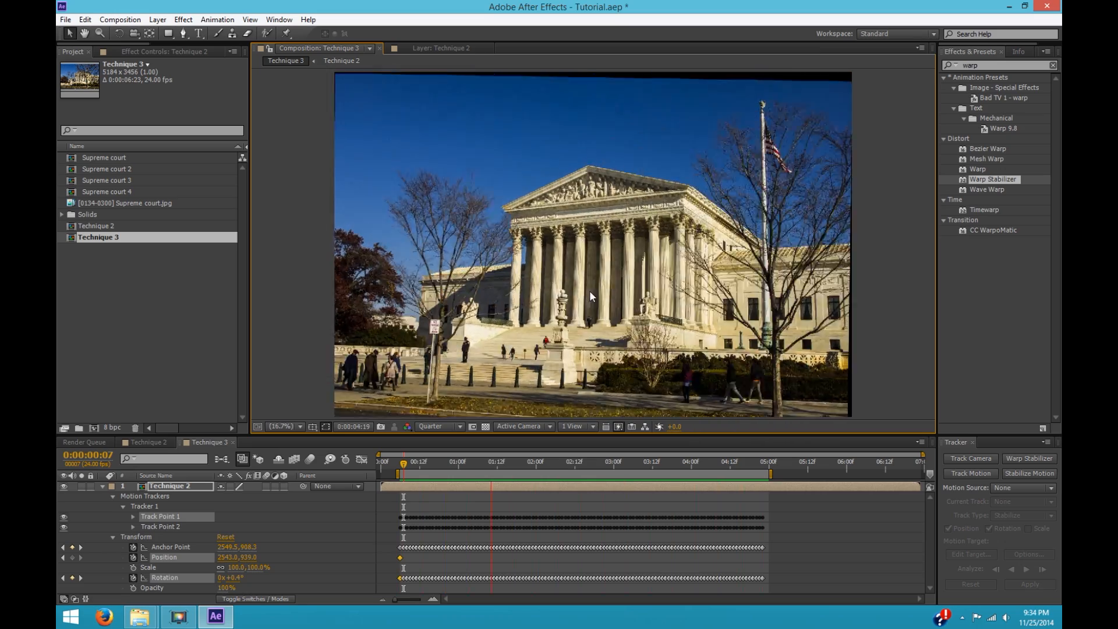
pyautogui.press('space')
# Step: Try to level the frame at 0:00:04:22 by setting Technique 2's Rotation to 0.2°, compare the neighbouring frames and undo the change
pyautogui.click(423, 464)
pyautogui.moveTo(423, 464); pyautogui.dragTo(763, 481)
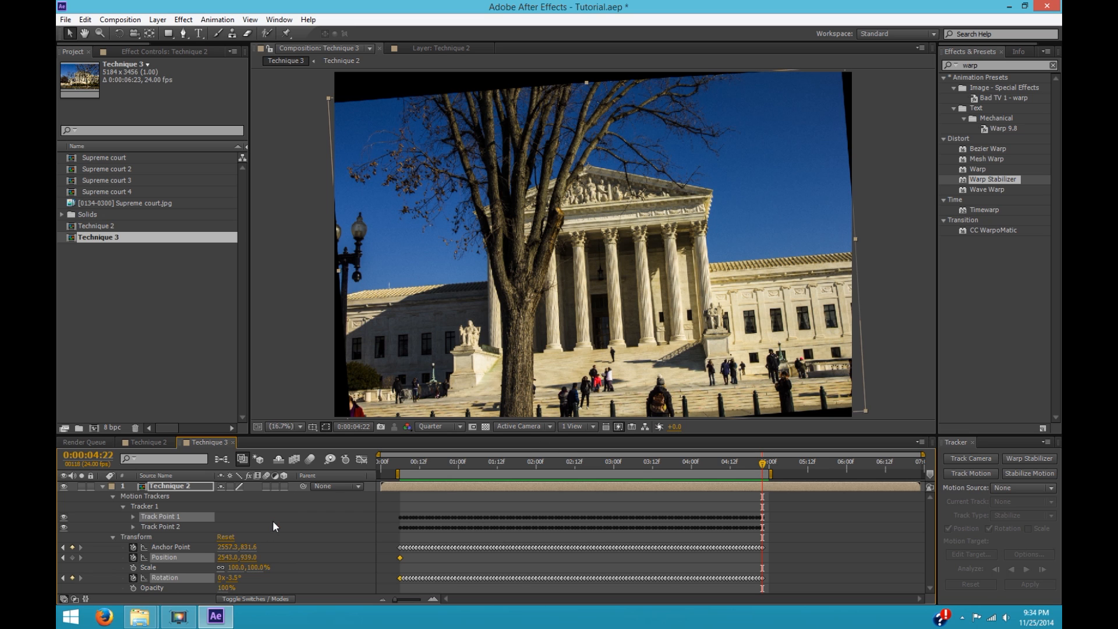
pyautogui.moveTo(238, 578)
pyautogui.mouseDown()
pyautogui.moveTo(253, 581)
pyautogui.moveTo(240, 581)
pyautogui.mouseUp()
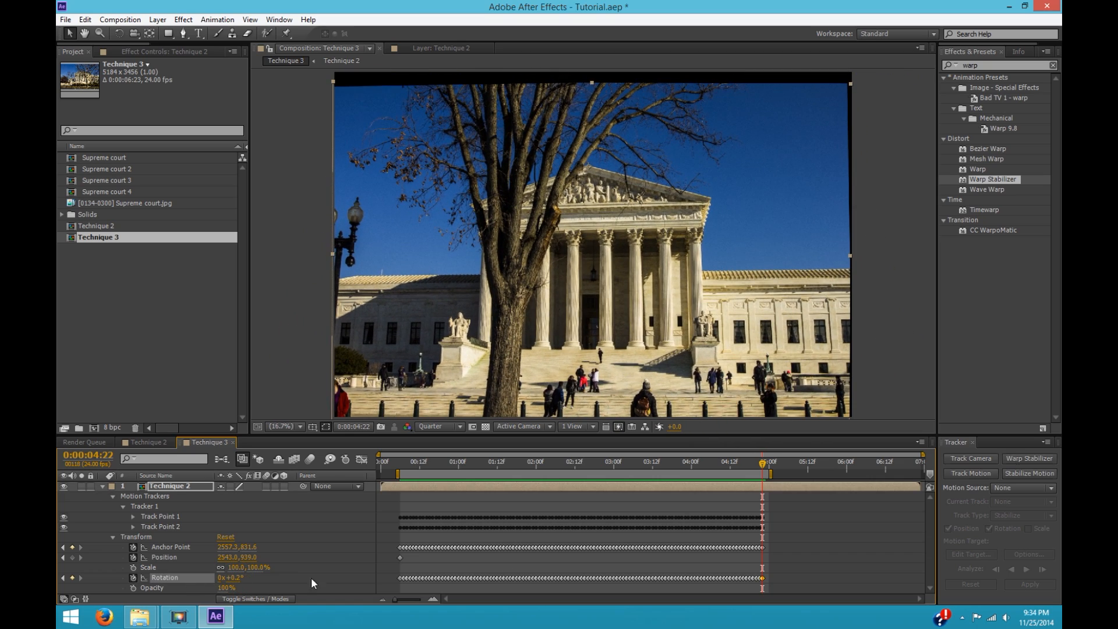
pyautogui.press('pageup')
pyautogui.press('pageup')
pyautogui.press('pageup')
pyautogui.press('pageup')
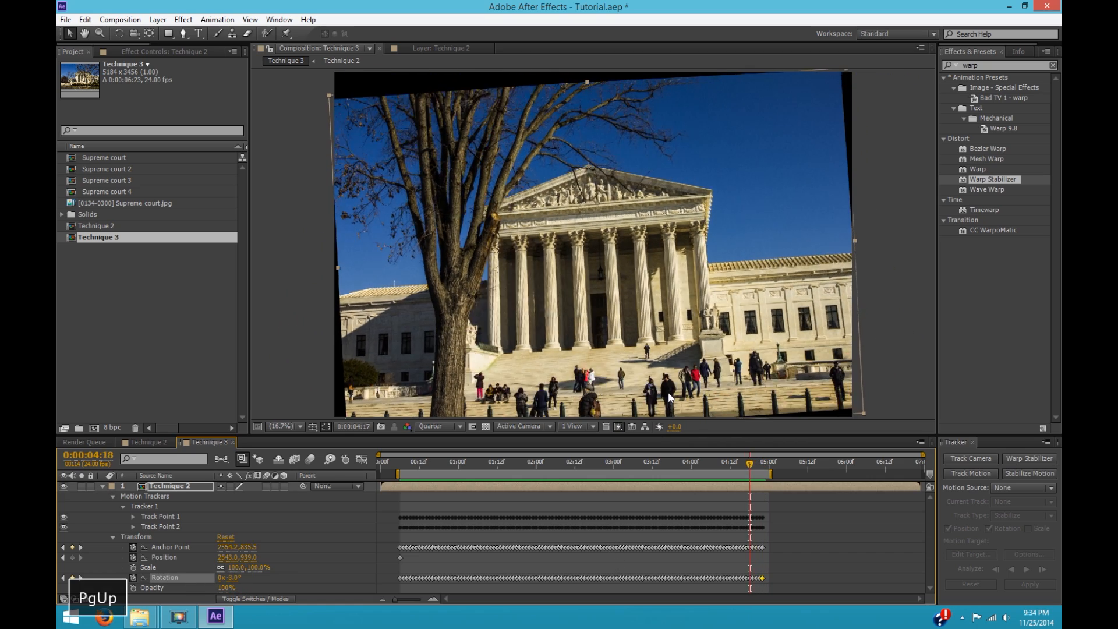
pyautogui.press('pagedown')
pyautogui.press('pagedown')
pyautogui.press('pagedown')
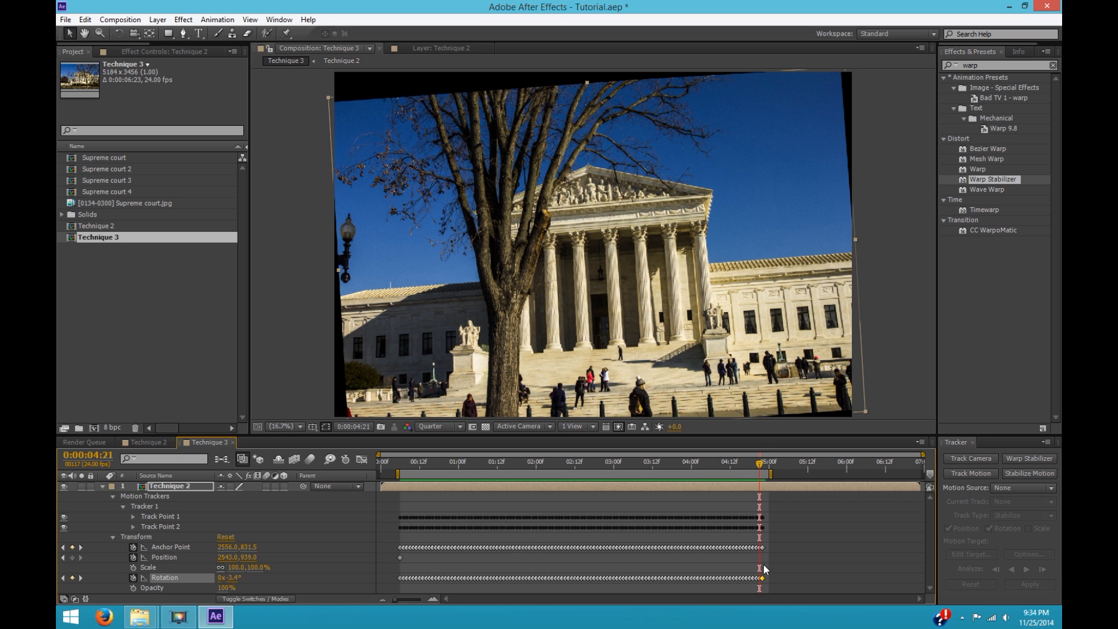
pyautogui.press('pagedown')
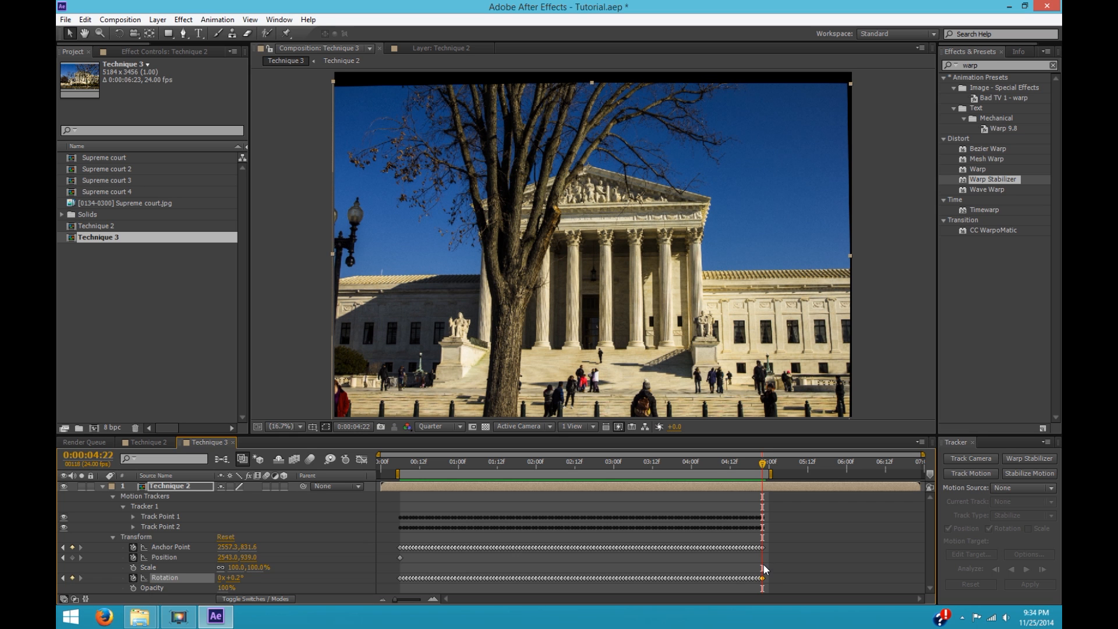
pyautogui.hotkey('ctrl', 'z')
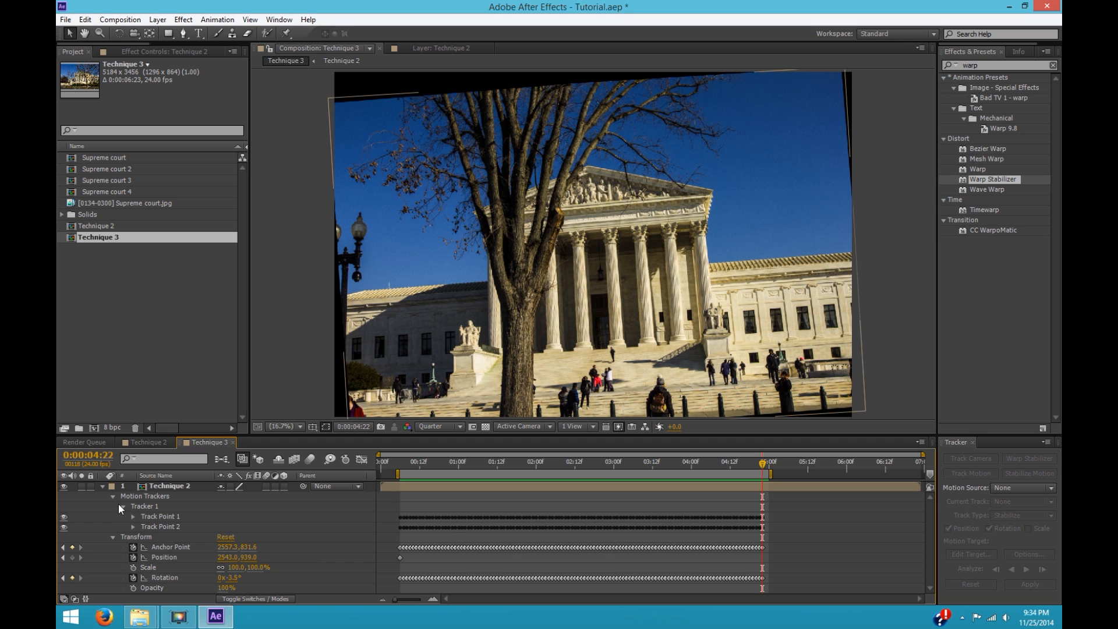
# Step: Add a null object to the Technique 3 composition and parent the Technique 2 layer to it
pyautogui.click(102, 486)
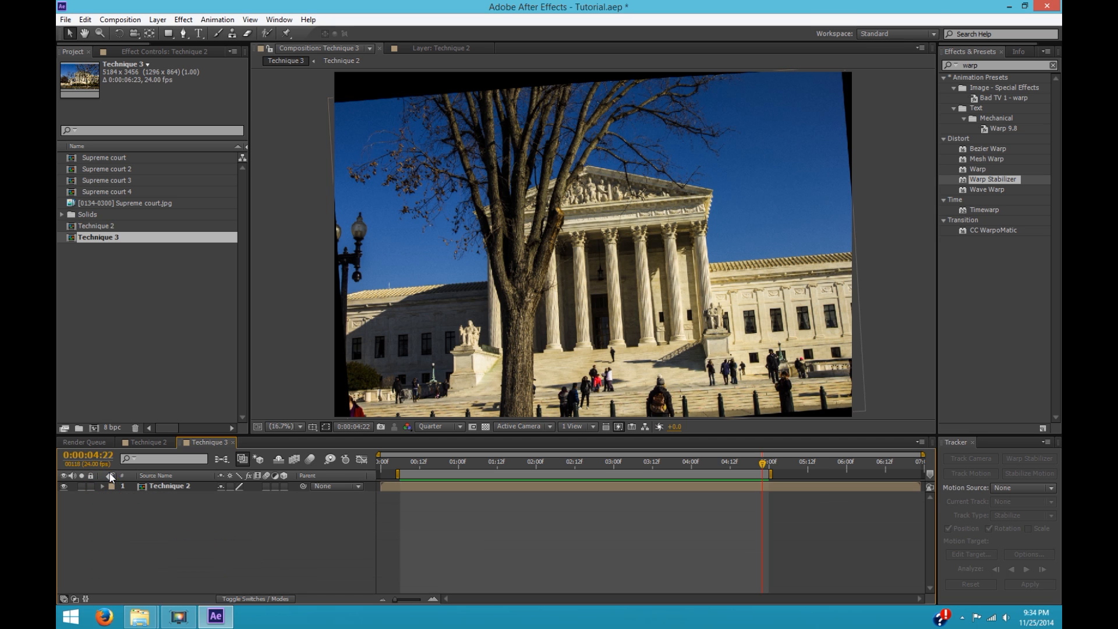
pyautogui.click(164, 21)
pyautogui.moveTo(174, 33)
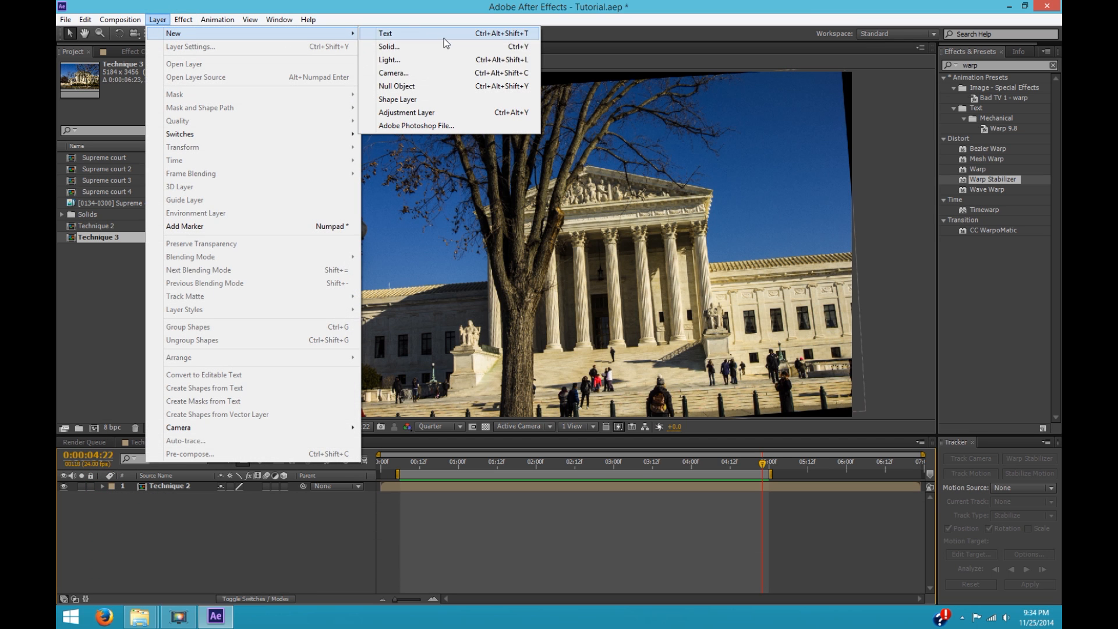
pyautogui.click(441, 87)
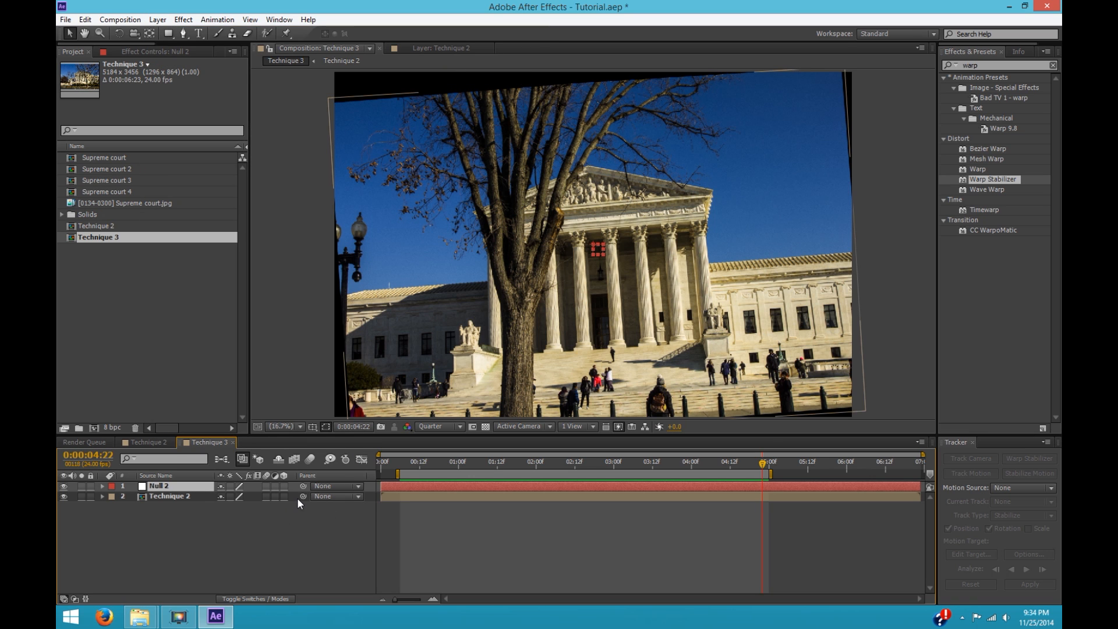
pyautogui.moveTo(295, 516); pyautogui.dragTo(167, 484)
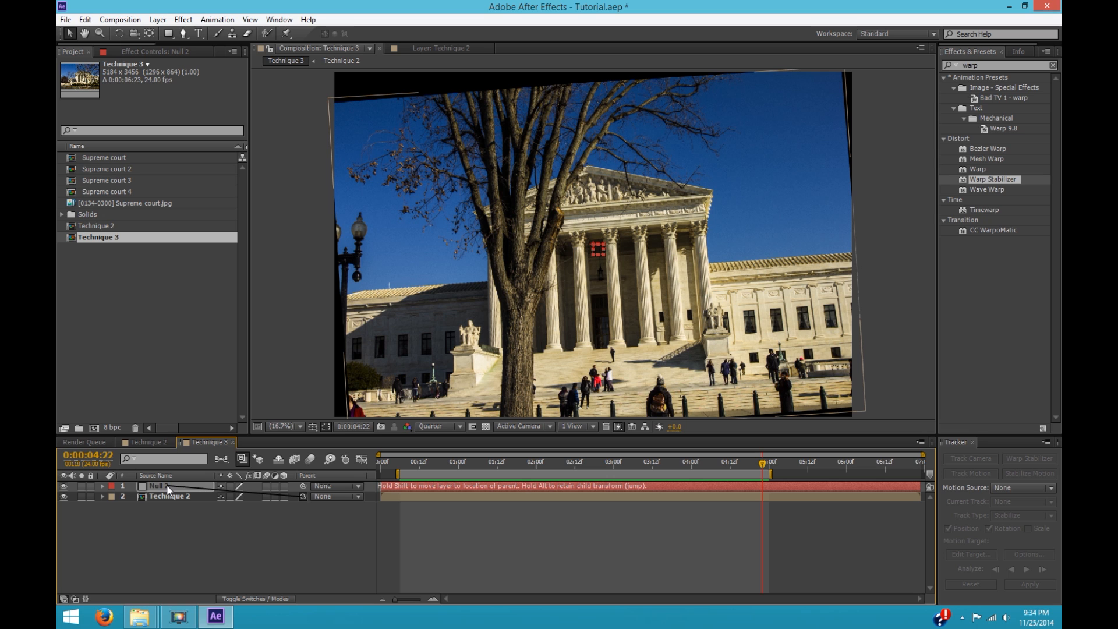
pyautogui.moveTo(166, 485); pyautogui.dragTo(167, 484)
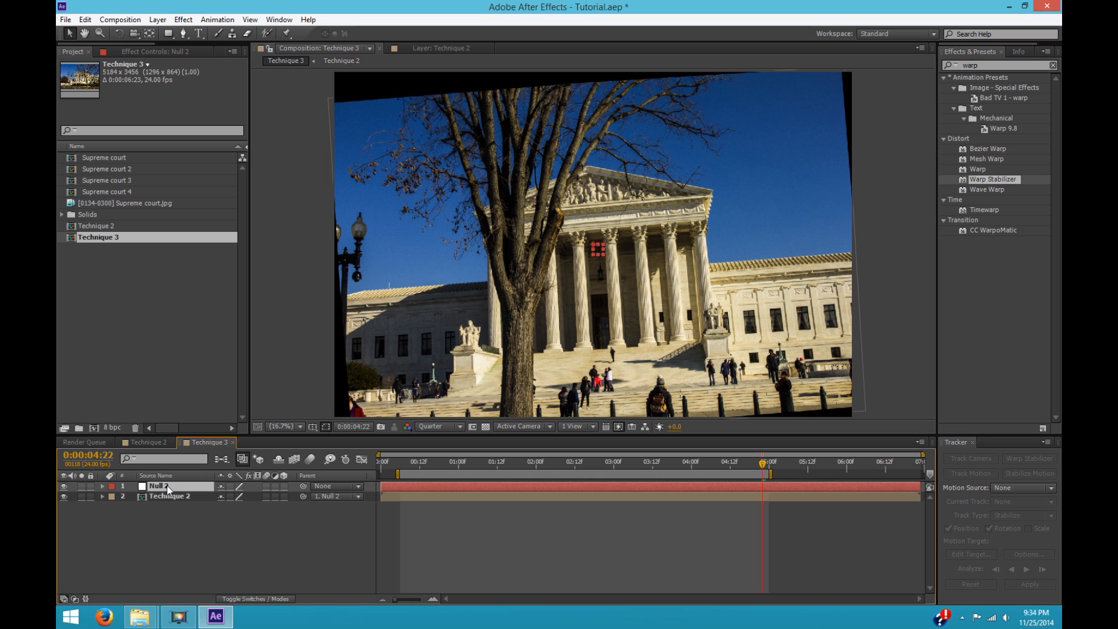
pyautogui.click(333, 496)
pyautogui.click(355, 528)
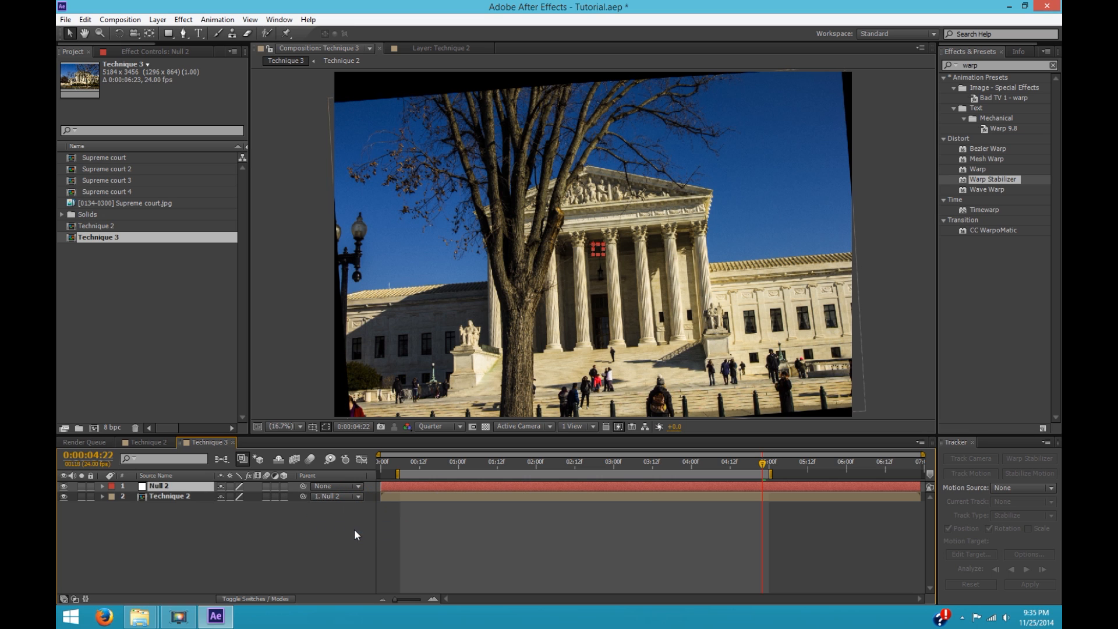
pyautogui.click(64, 599)
pyautogui.click(66, 600)
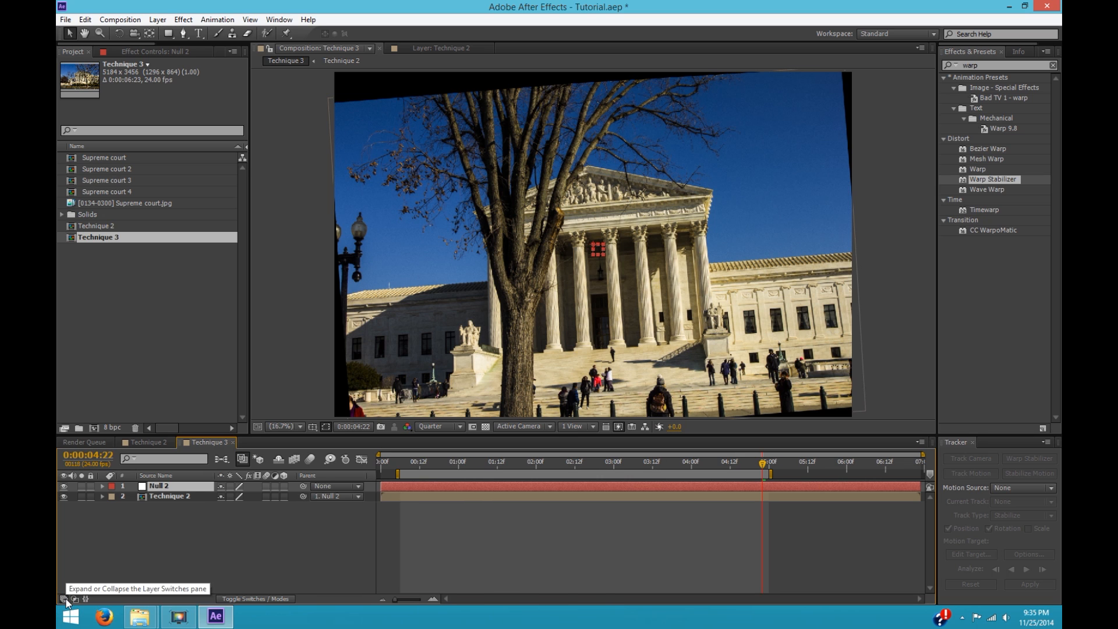
pyautogui.click(64, 599)
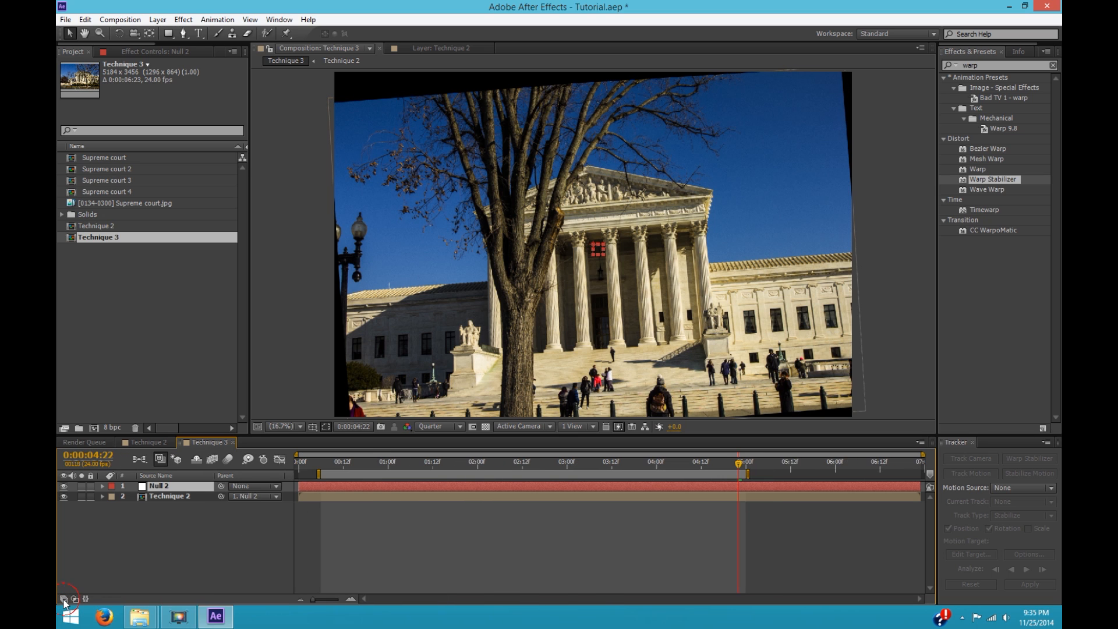
pyautogui.click(64, 599)
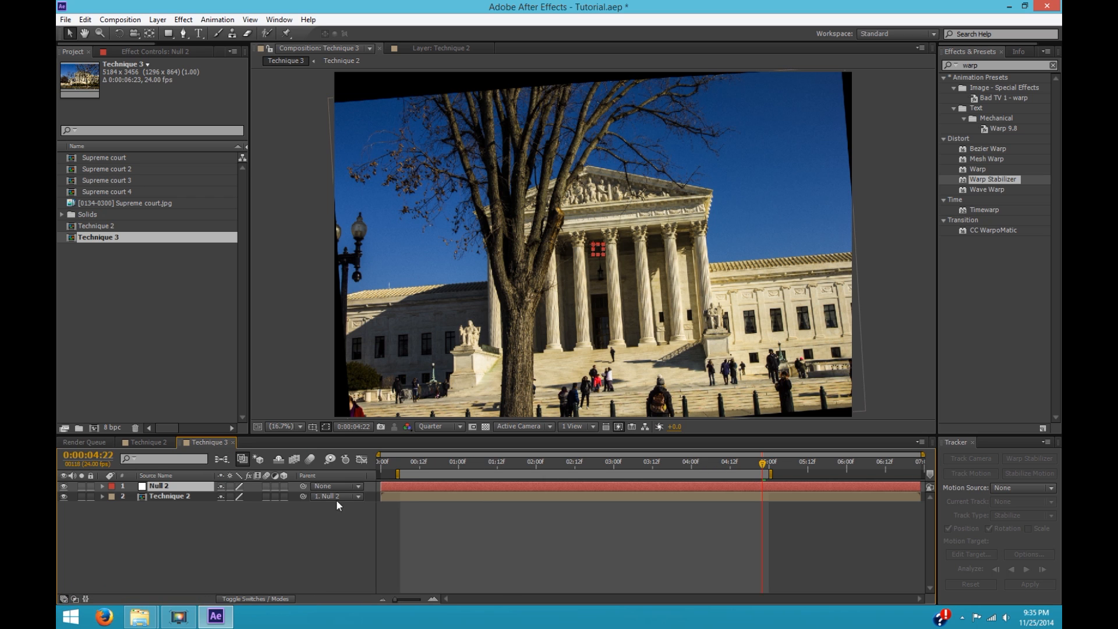
pyautogui.click(74, 599)
pyautogui.click(74, 600)
# Step: Keyframe the null's Rotation at 0° at 0:00:00:06 and at 3.6° at 0:00:05:00
pyautogui.click(103, 485)
pyautogui.click(113, 496)
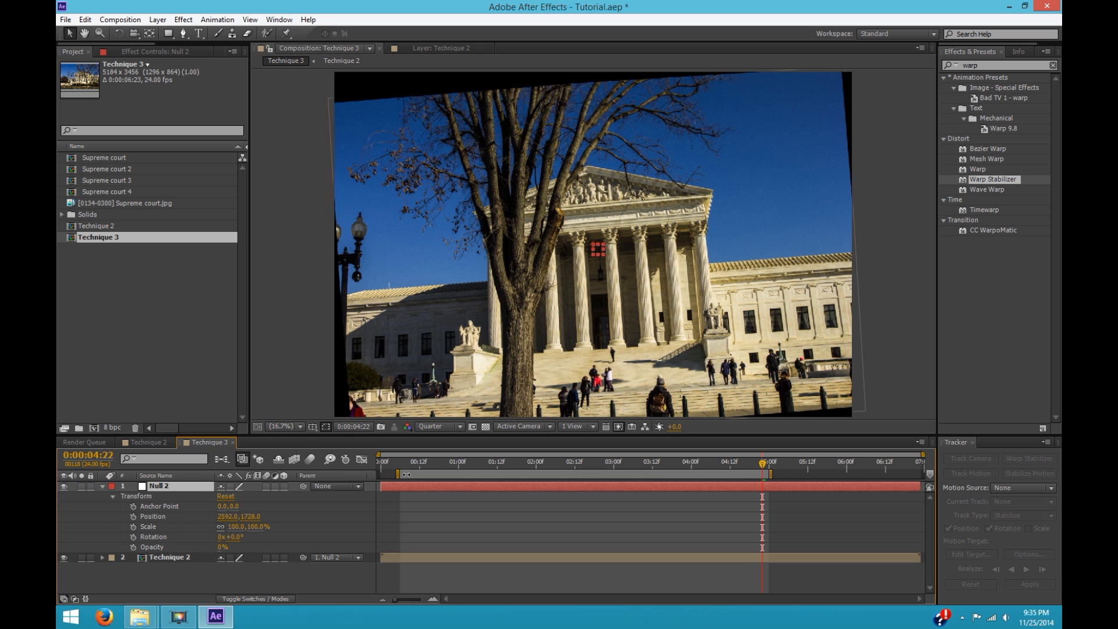
pyautogui.click(133, 537)
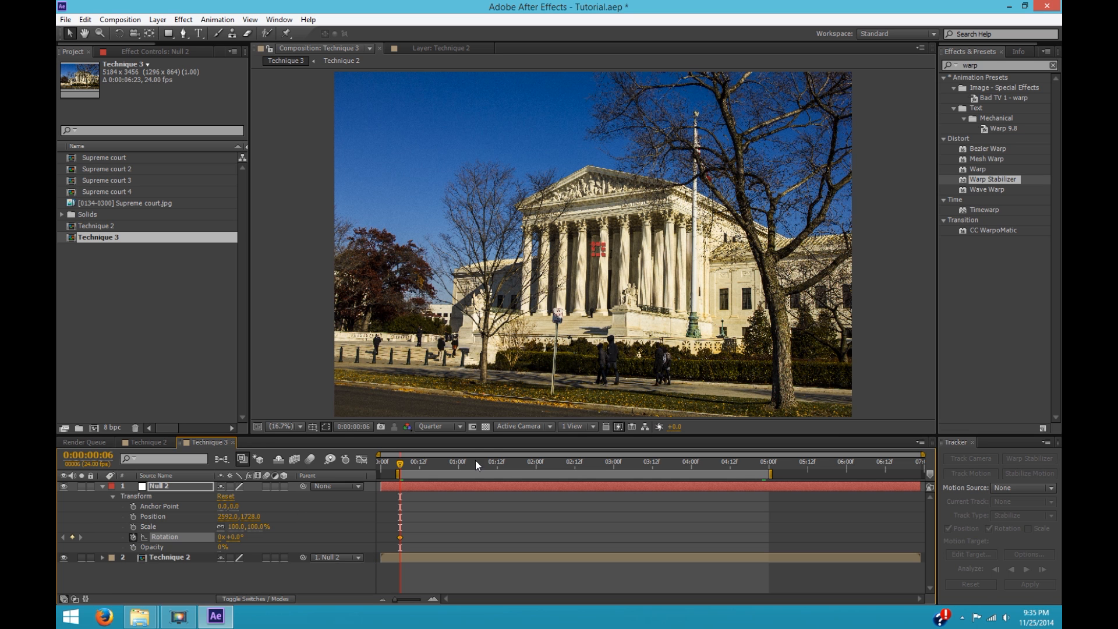
pyautogui.moveTo(647, 466); pyautogui.dragTo(769, 465)
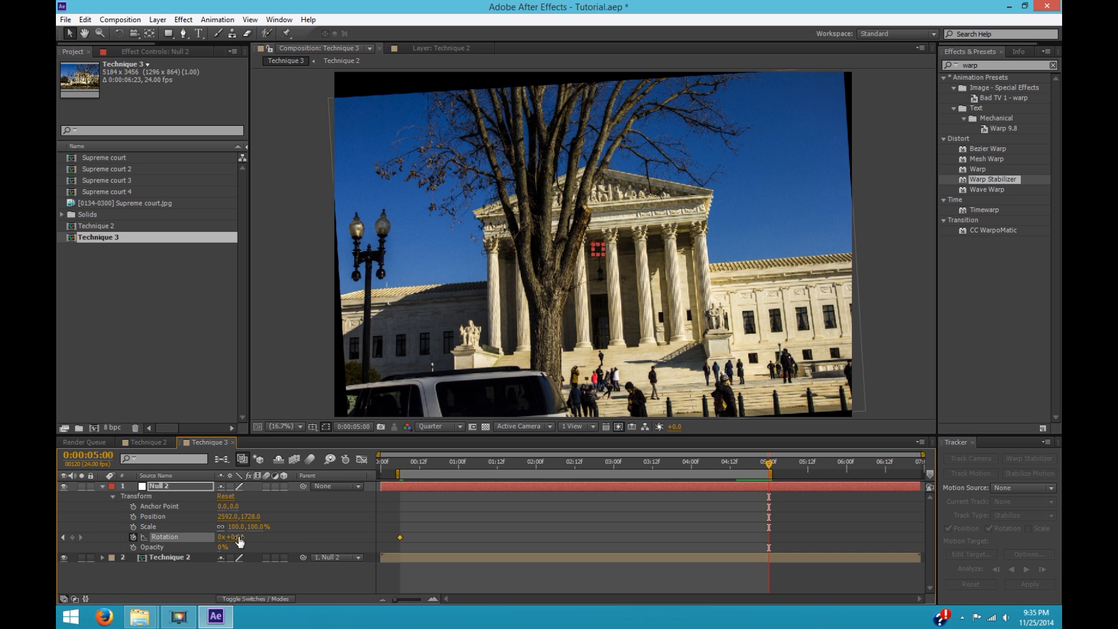
pyautogui.moveTo(241, 539); pyautogui.dragTo(259, 535)
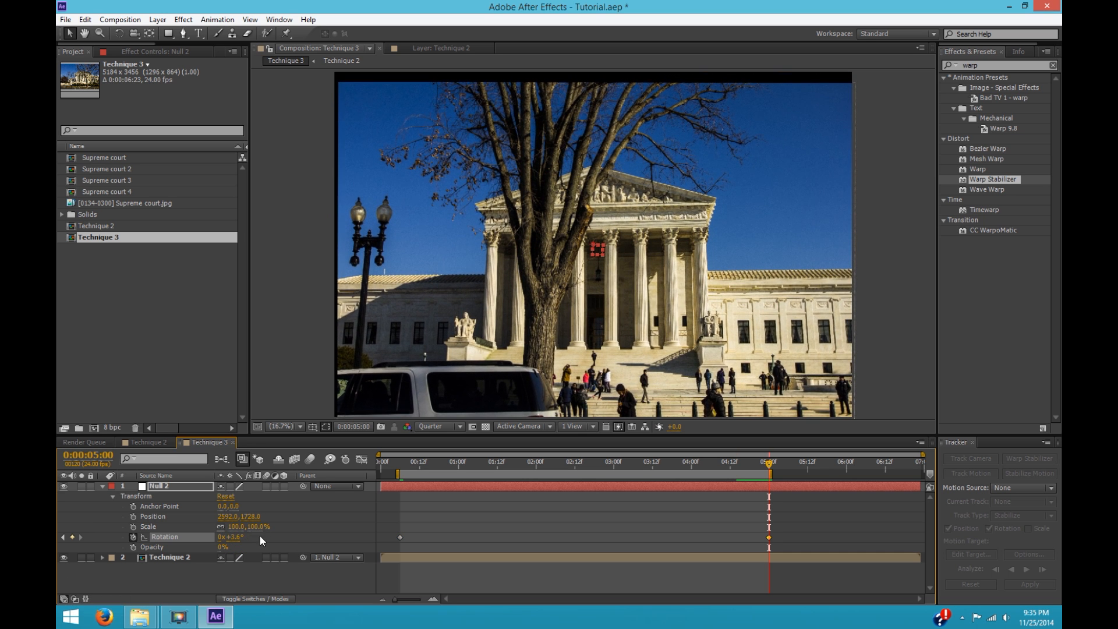
# Step: At 0:00:02:12, place a vertical ruler guide beside the building's columns and adjust the null's Rotation to straighten them
pyautogui.click(574, 463)
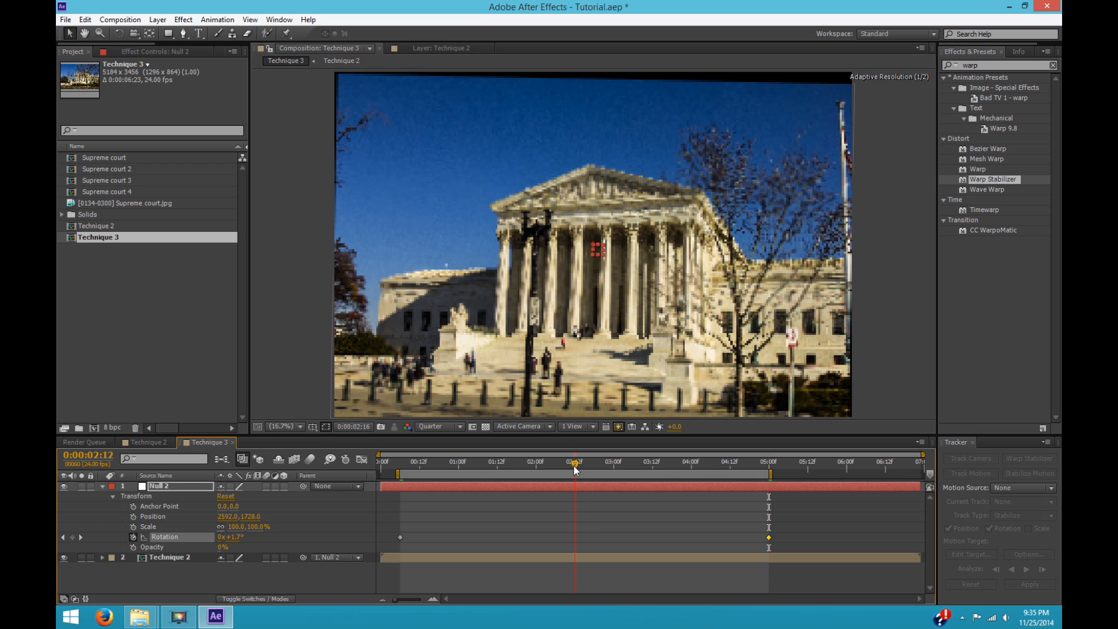
pyautogui.scroll(2, 591, 271)
pyautogui.press('space')
pyautogui.moveTo(609, 298); pyautogui.dragTo(596, 269)
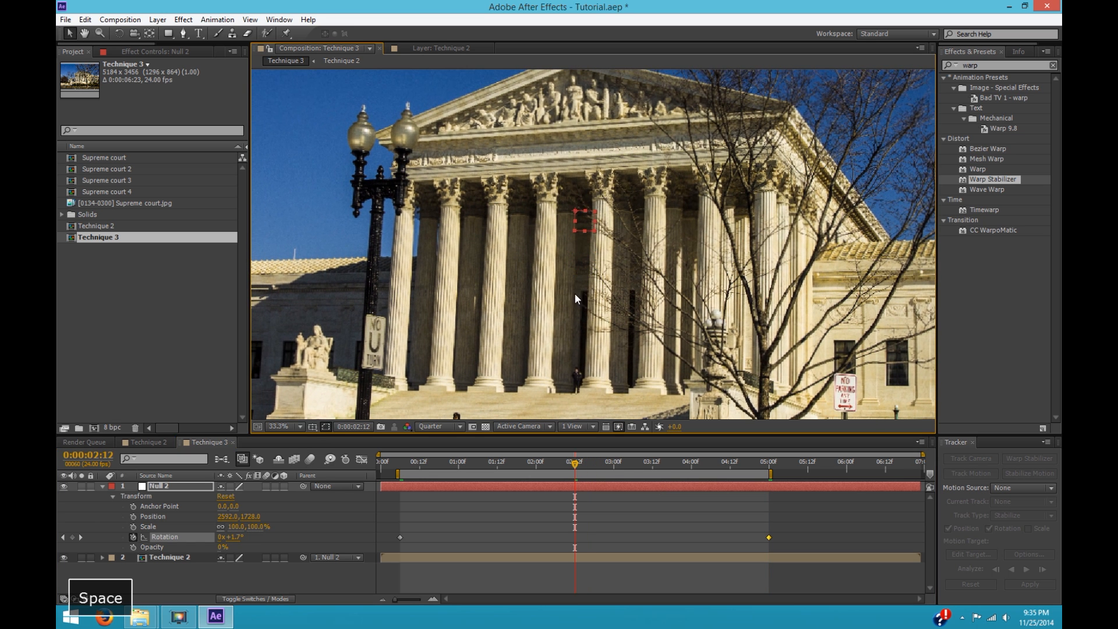
pyautogui.hotkey('ctrl', 'r')
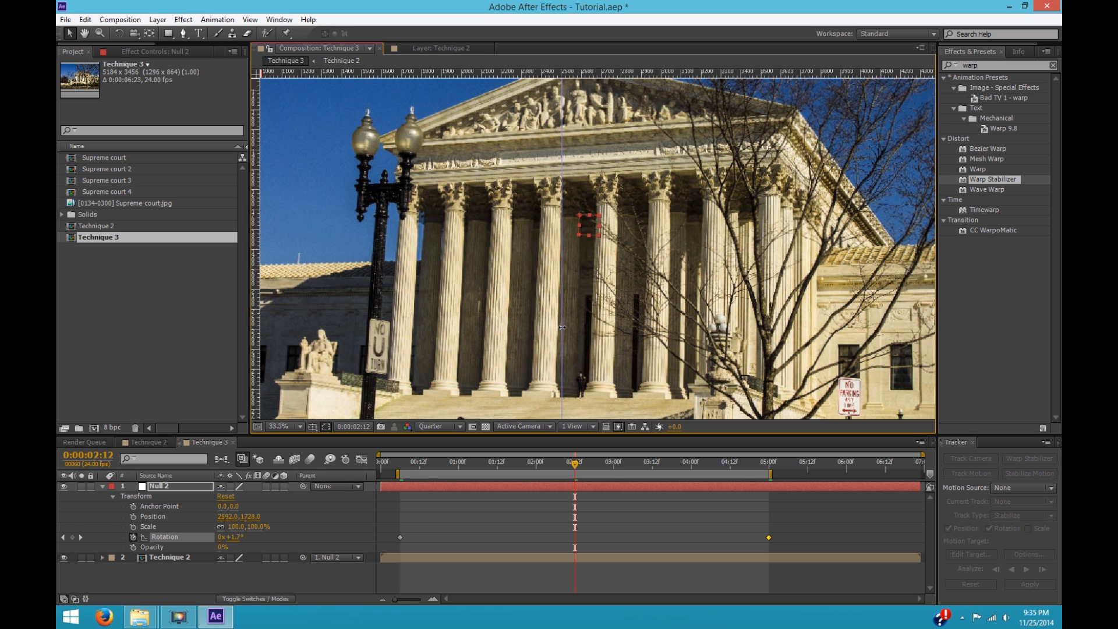
pyautogui.moveTo(234, 545); pyautogui.dragTo(216, 525)
# Step: Set the null's Rotation at 0:00:00:06 to -1.8° so the columns line up with the guide
pyautogui.click(462, 465)
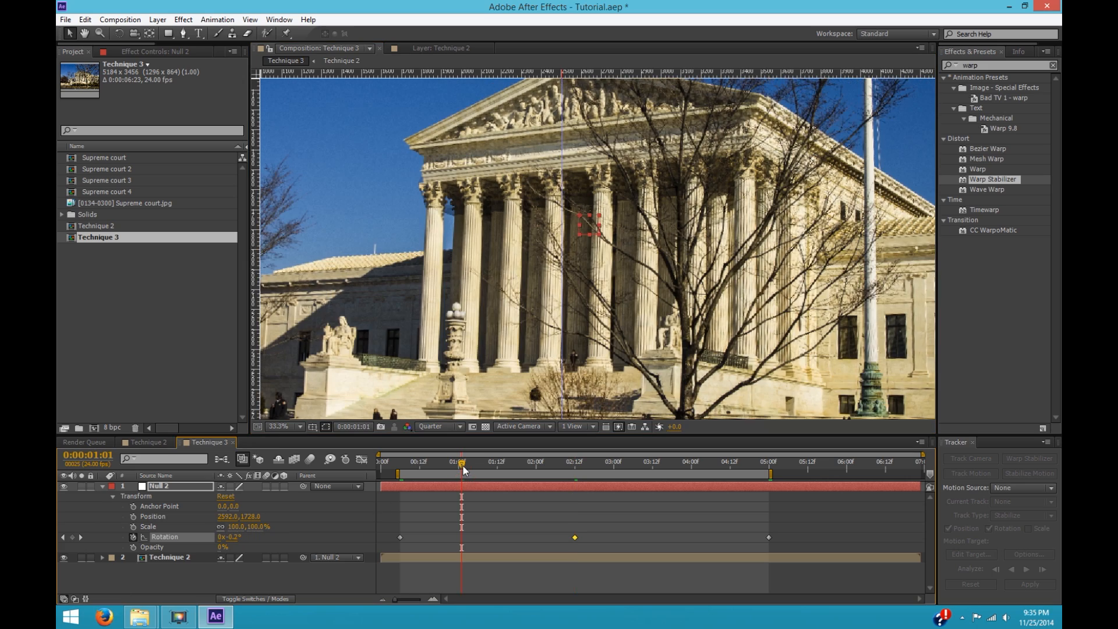
pyautogui.click(400, 462)
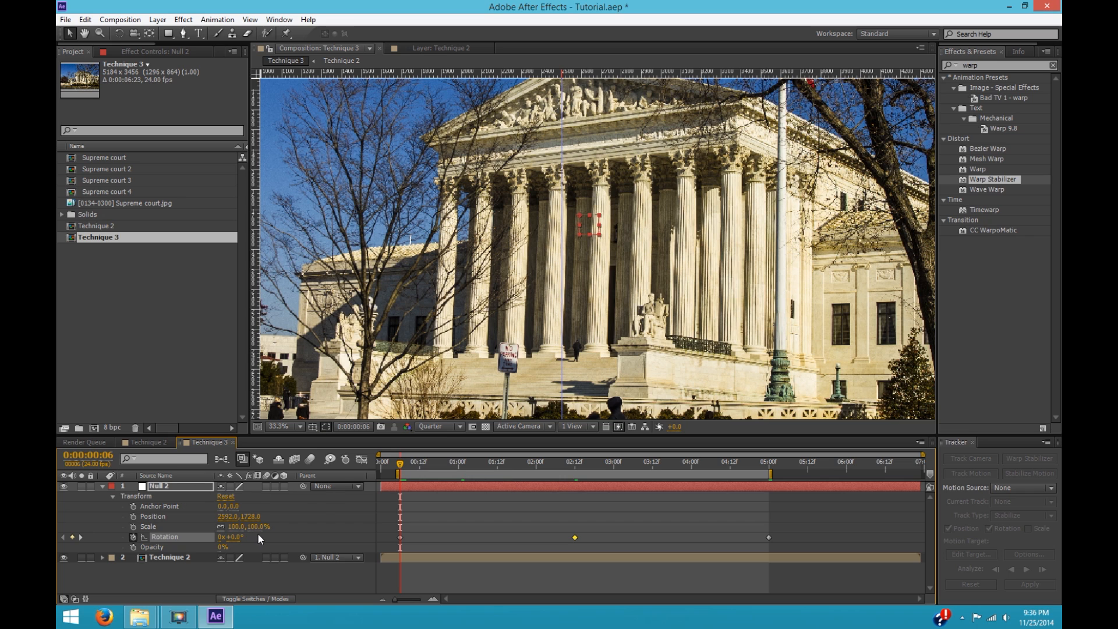
pyautogui.moveTo(232, 541); pyautogui.dragTo(217, 532)
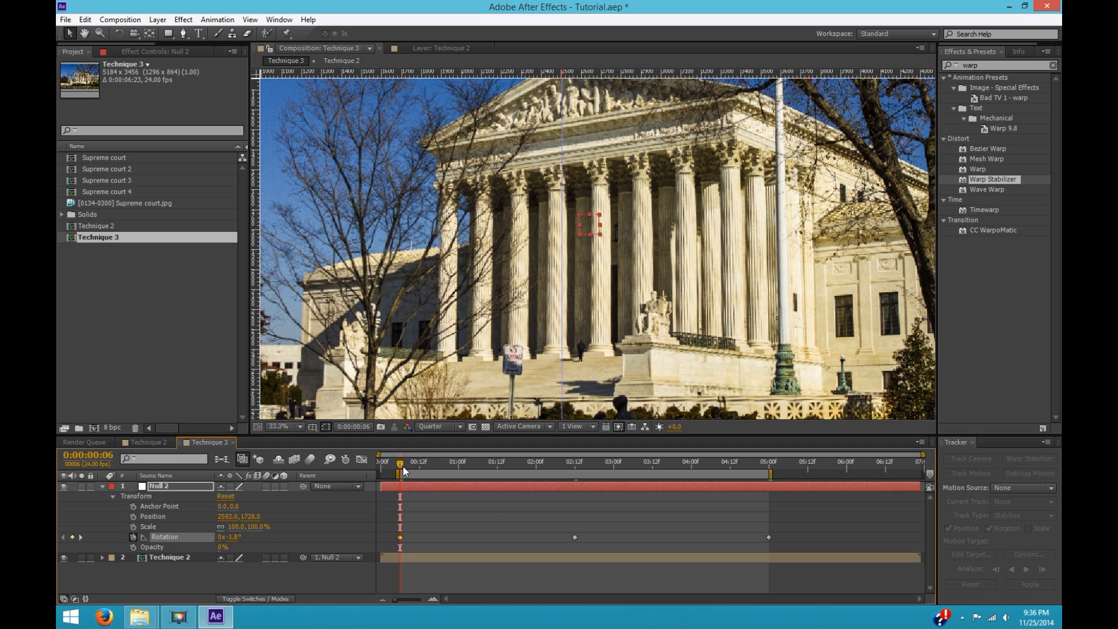
# Step: Check the levelled frames through 0:00:04:10, fit the frame in view and preview the work area
pyautogui.moveTo(457, 467); pyautogui.dragTo(723, 470)
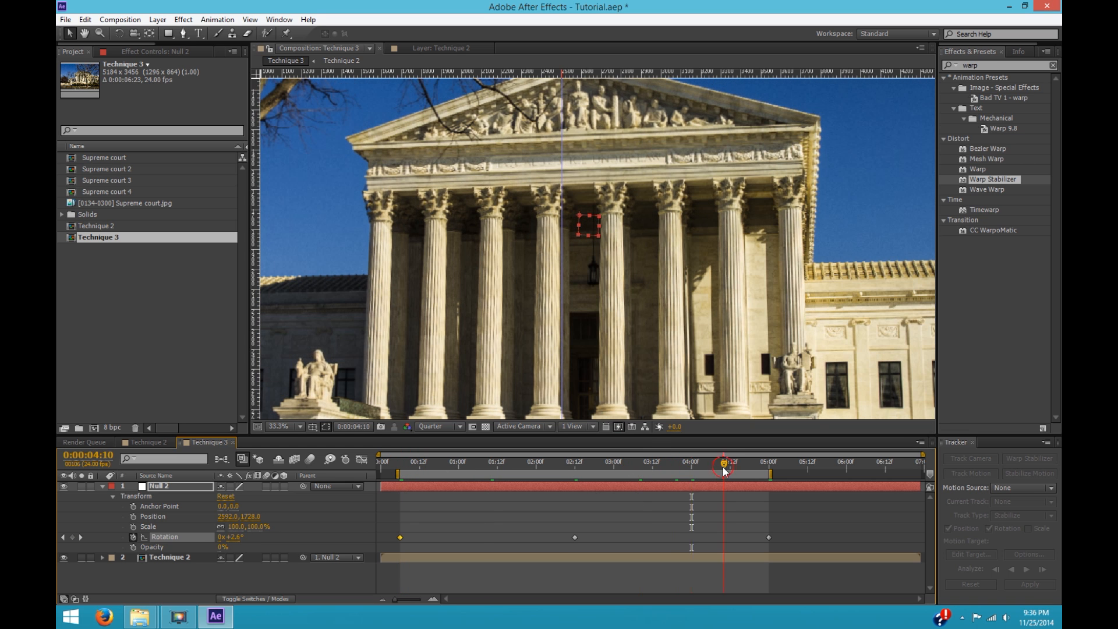
pyautogui.hotkey('shift', '/')
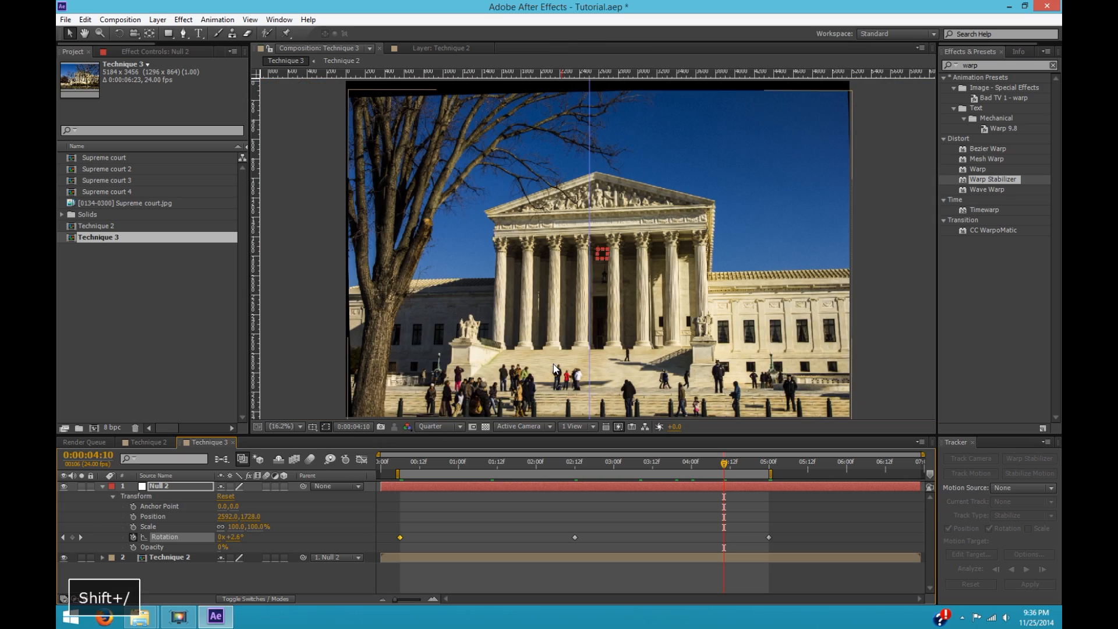
pyautogui.press('KP_0')
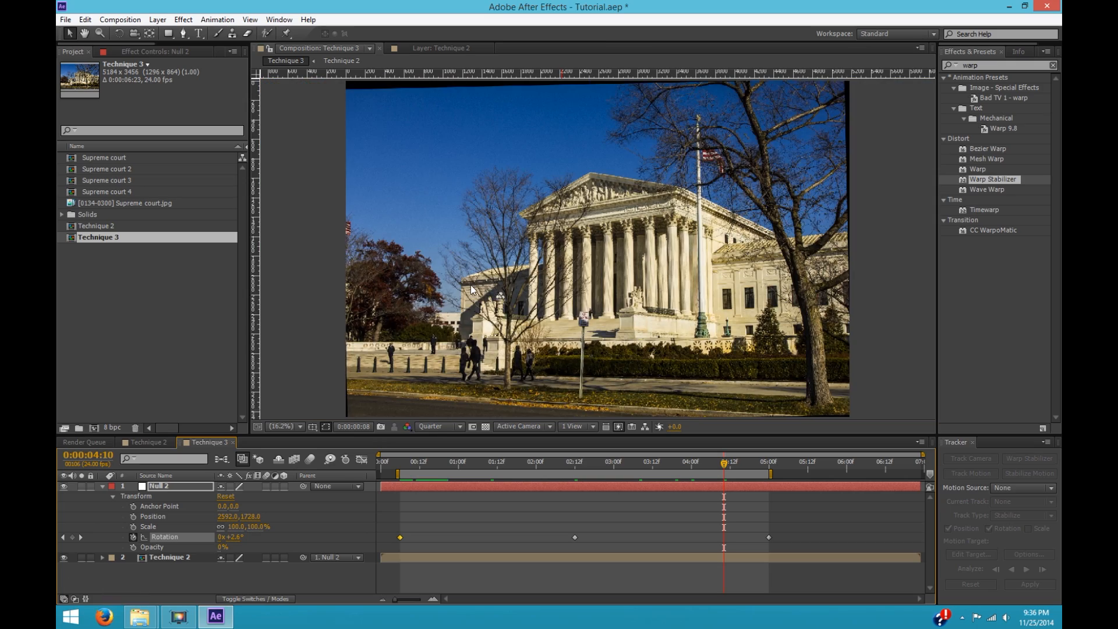